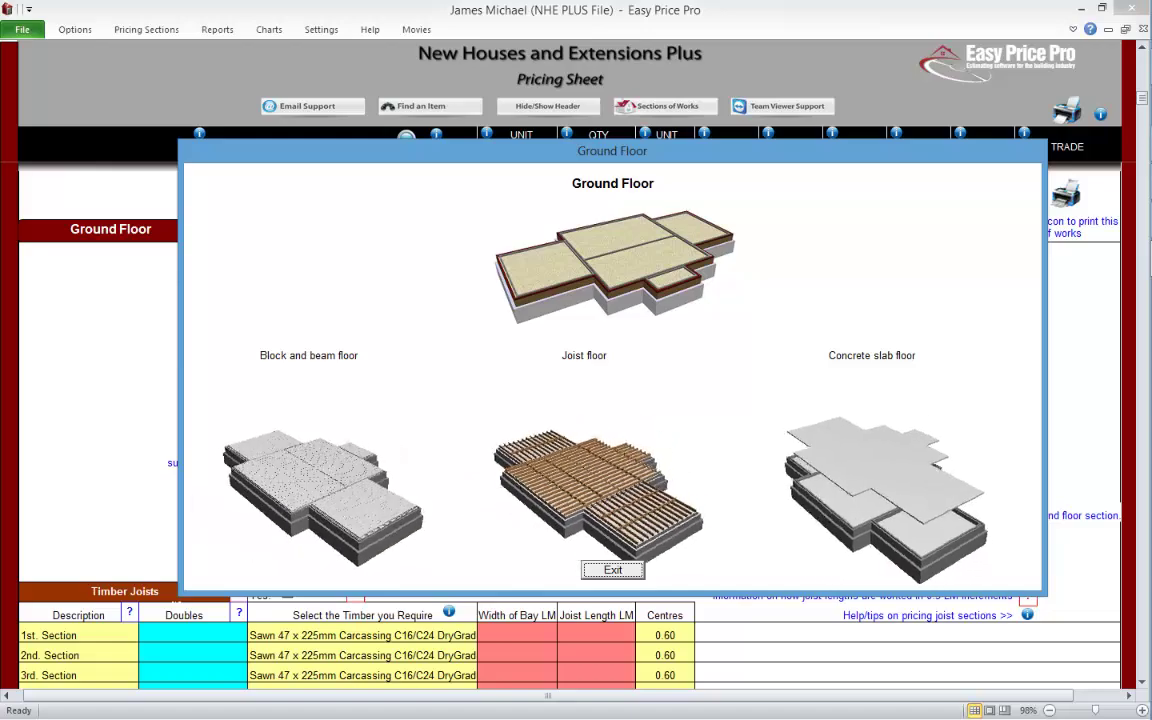
# Step: Dismiss the Ground Floor introduction and view the available external wall construction types, leaving the selection form without choosing one
pyautogui.click(613, 570)
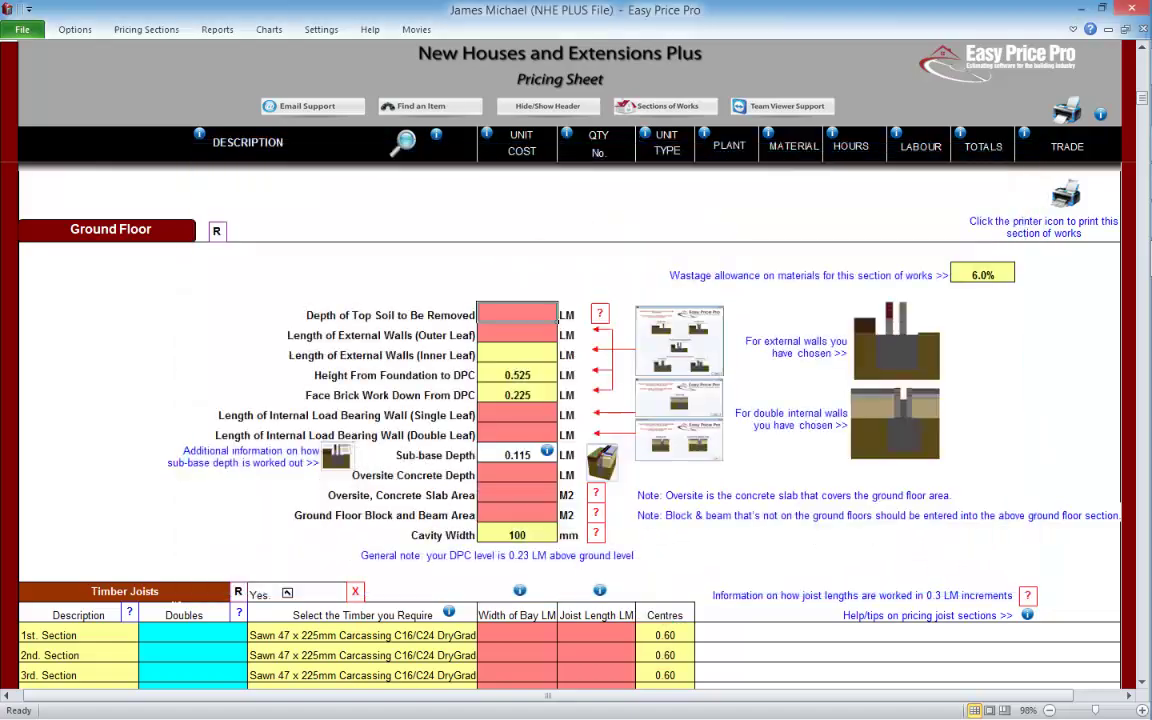
pyautogui.click(677, 330)
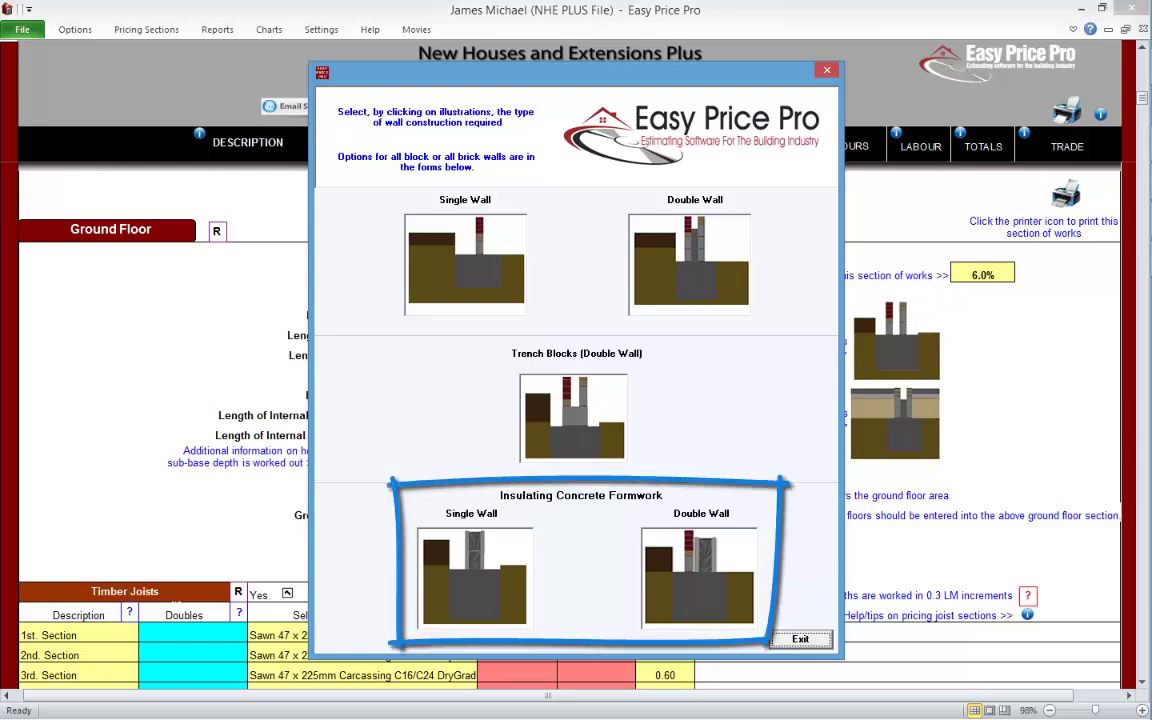
pyautogui.click(801, 639)
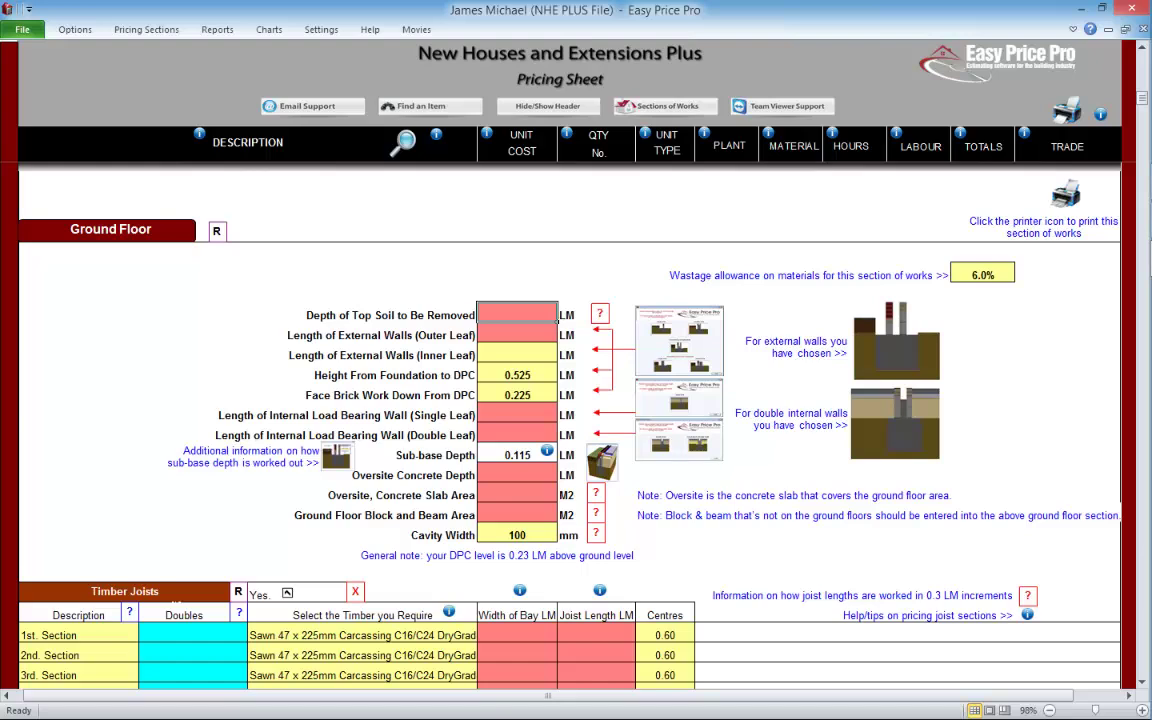
# Step: Set the depth of top soil to be removed to 0.3 LM and the external walls' outer leaf length to 56 LM
pyautogui.write('0.3')
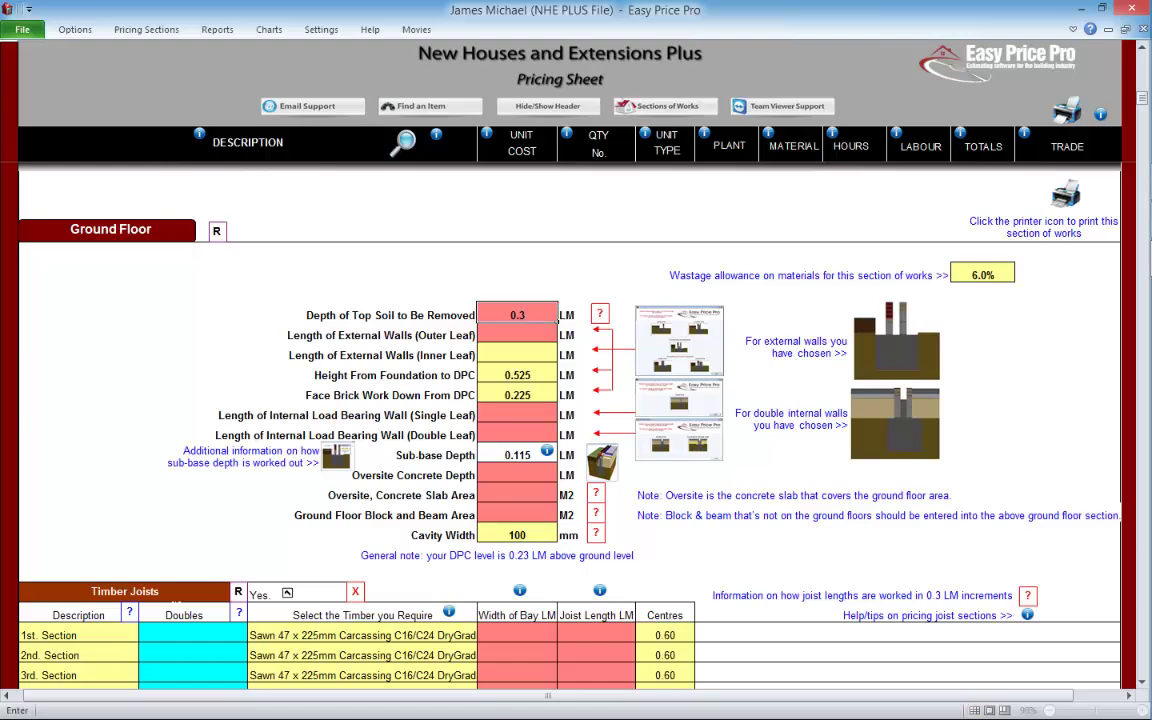
pyautogui.press('Return')
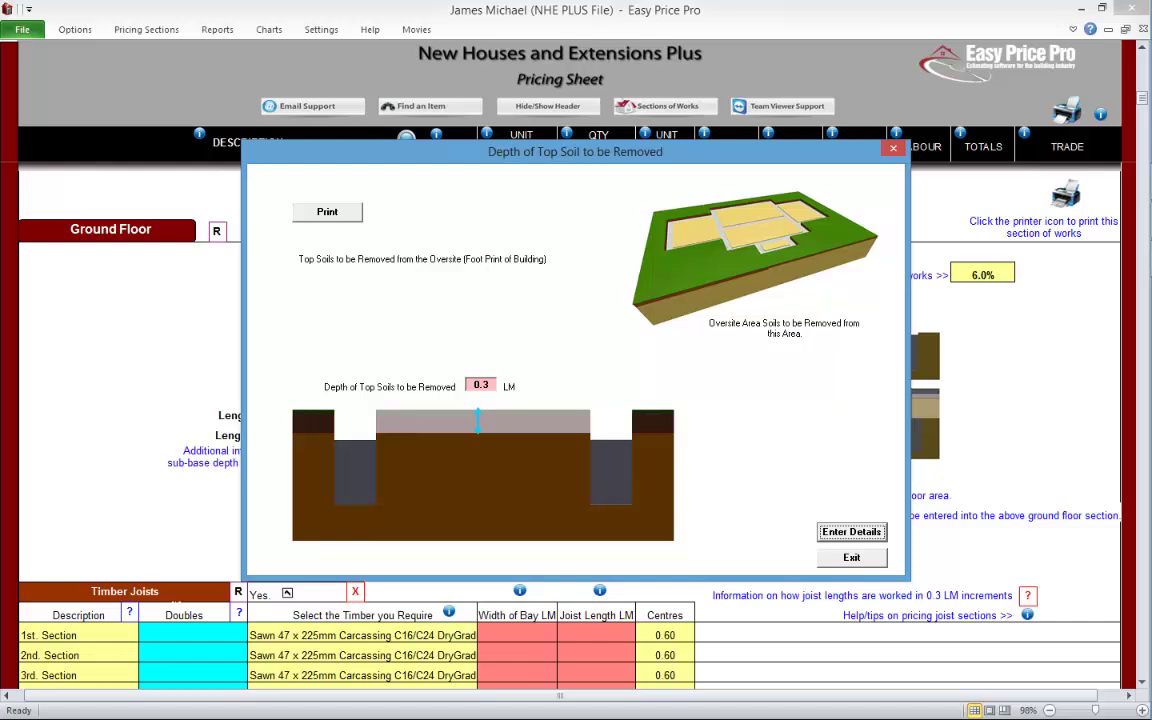
pyautogui.press('Return')
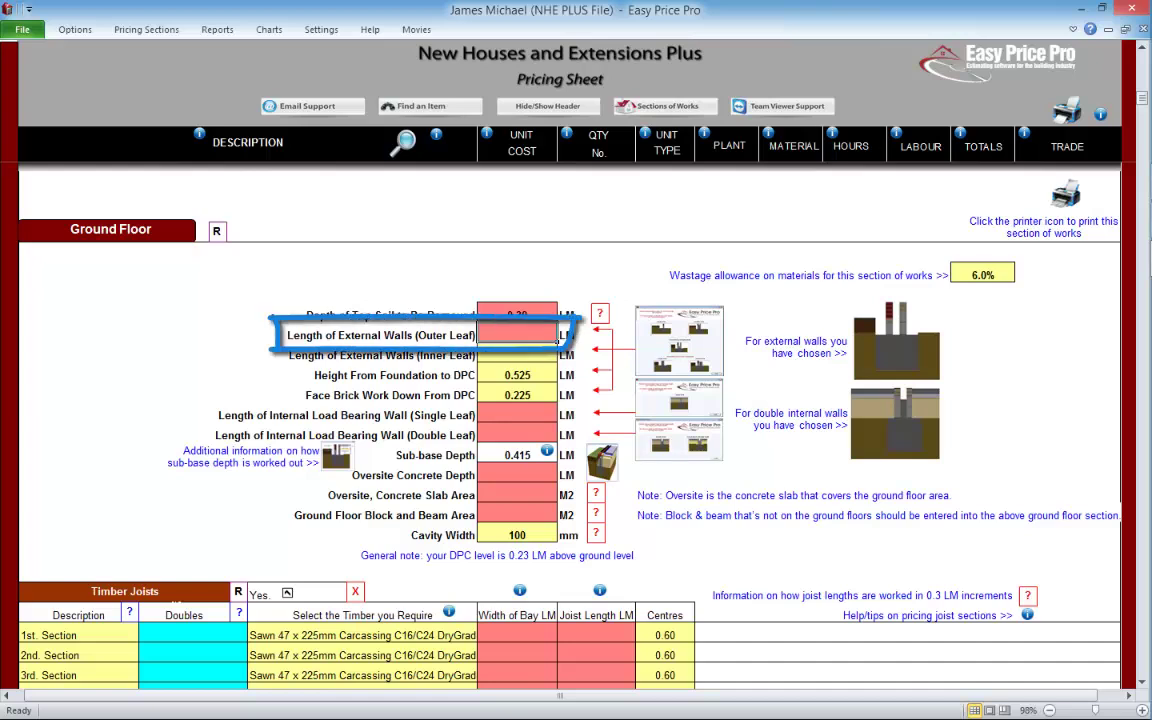
pyautogui.write('56')
pyautogui.press('Return')
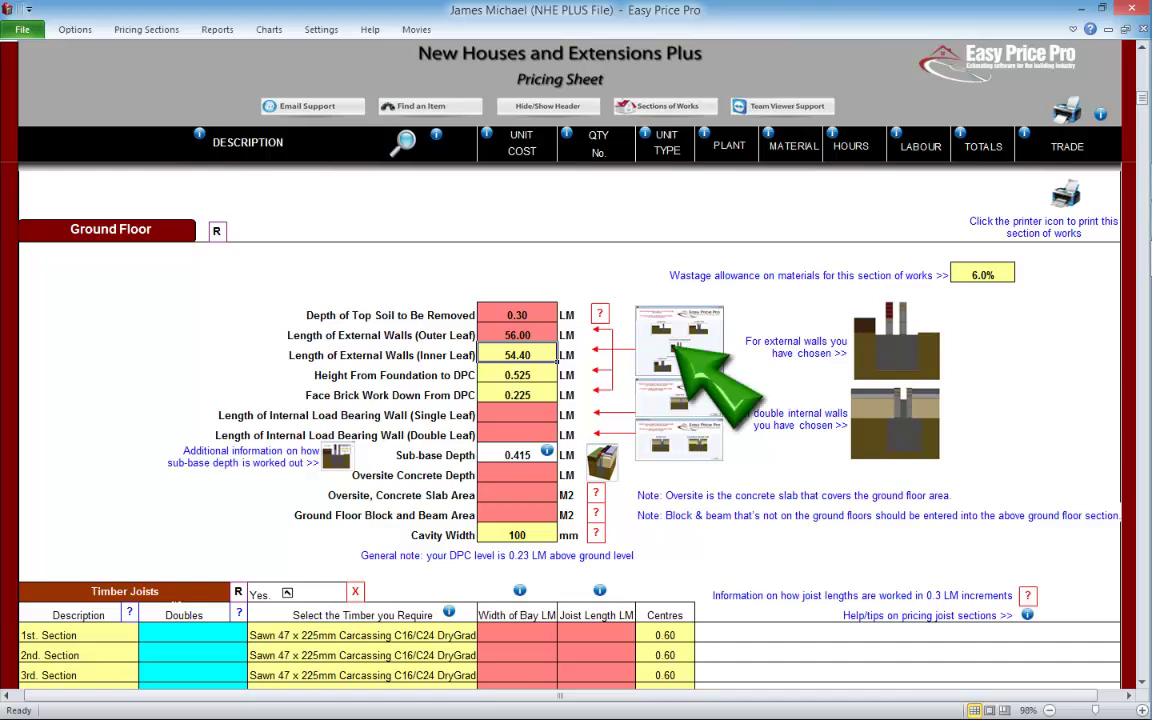
# Step: Open the external double wall forms, check how the inner wall length is calculated, and continue to the External Outer Leaf (Double) form
pyautogui.click(679, 344)
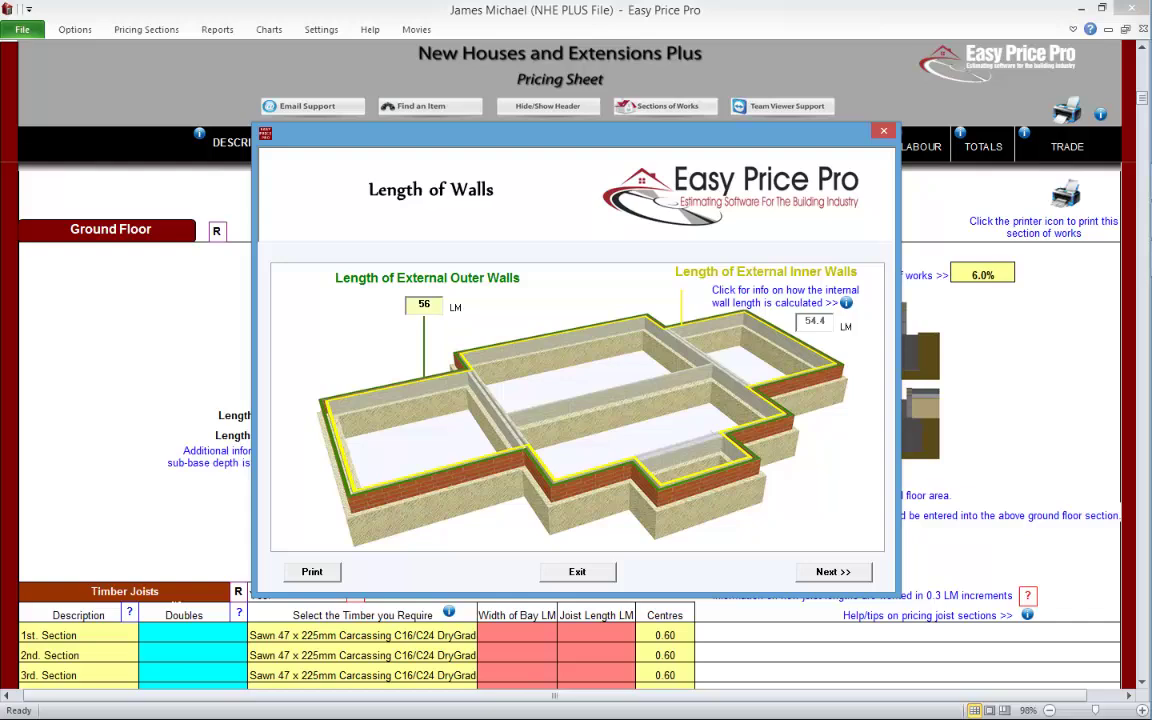
pyautogui.click(846, 302)
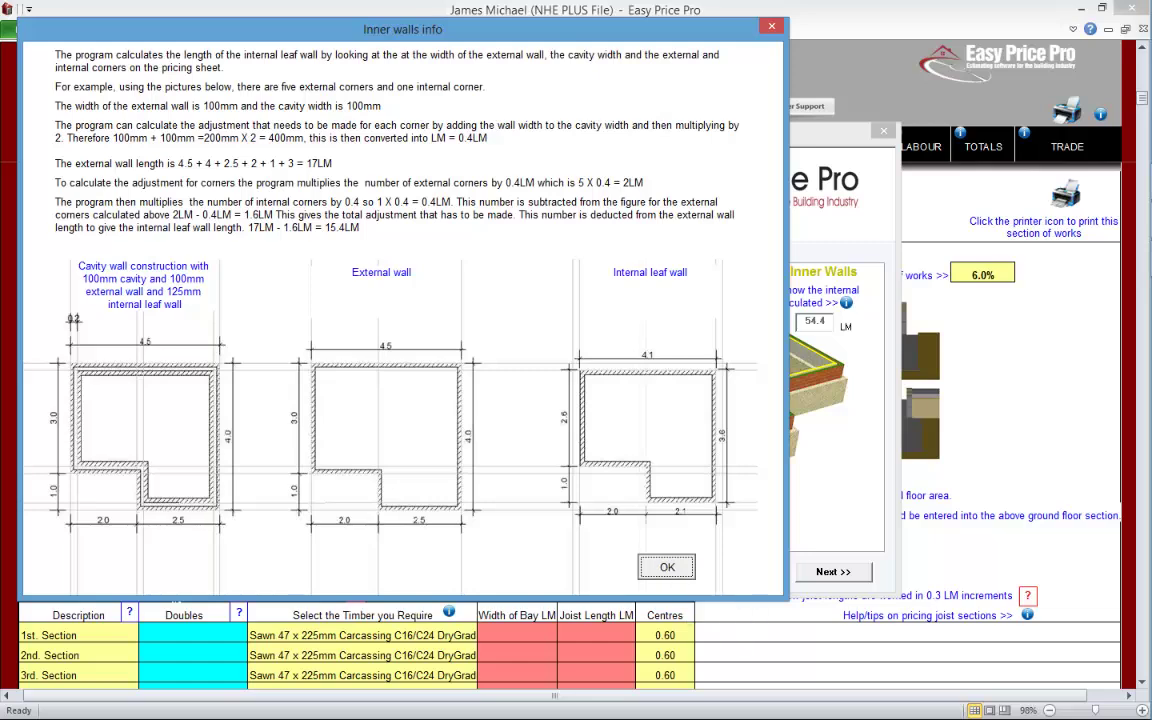
pyautogui.click(666, 567)
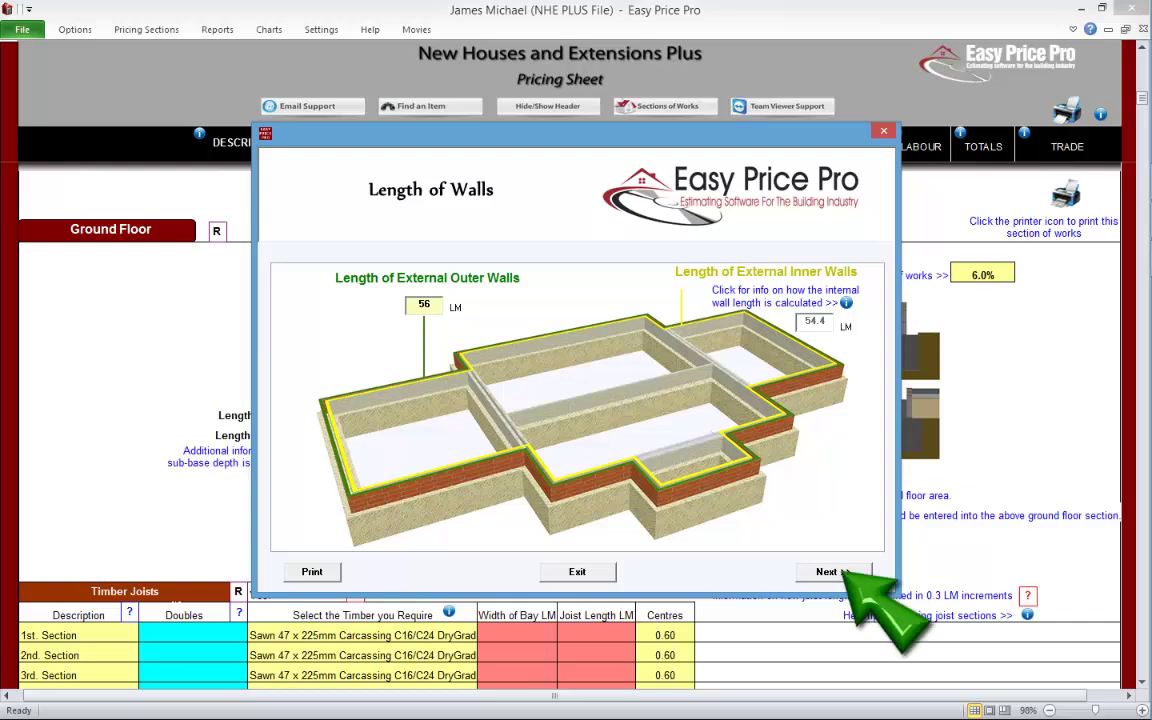
pyautogui.click(830, 571)
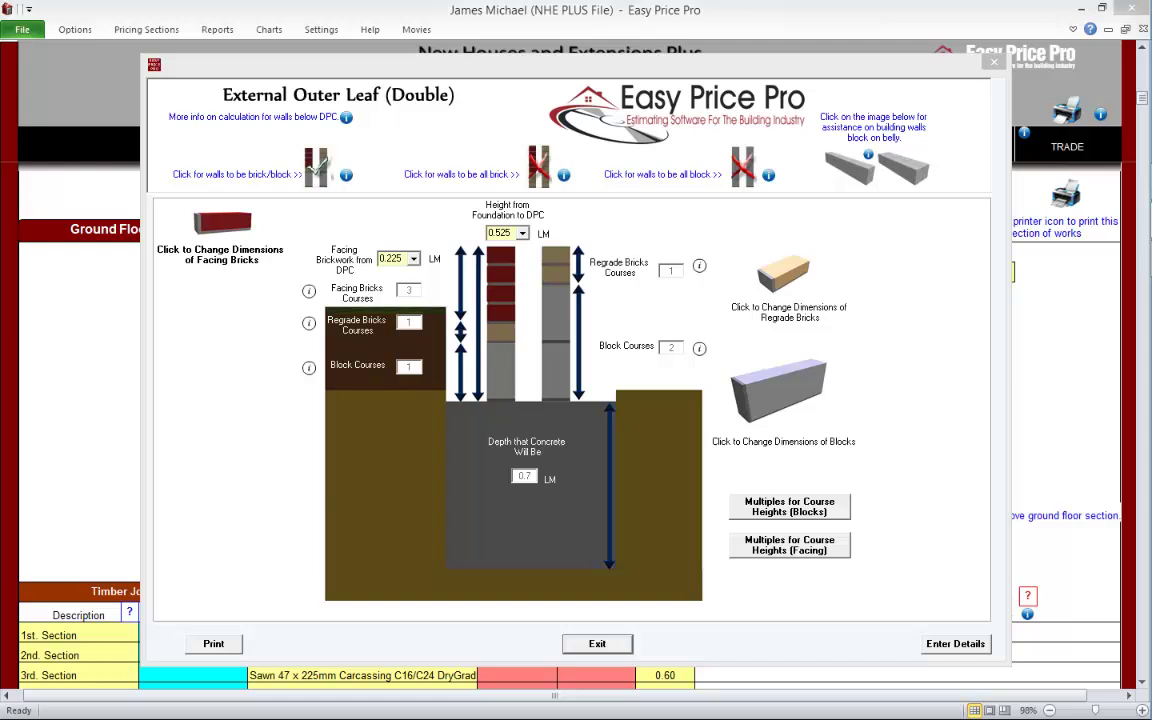
# Step: Set the height from foundation to DPC to 0.825 LM and the facing brickwork from DPC to 0.375 LM
pyautogui.click(522, 233)
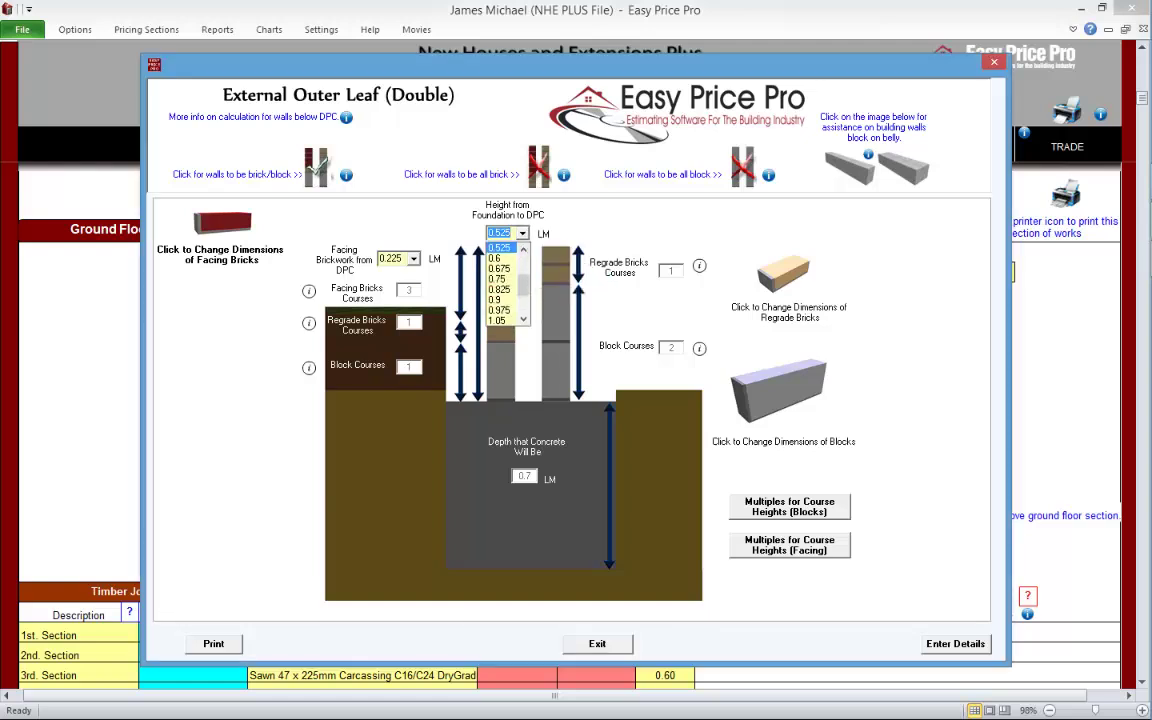
pyautogui.click(523, 319)
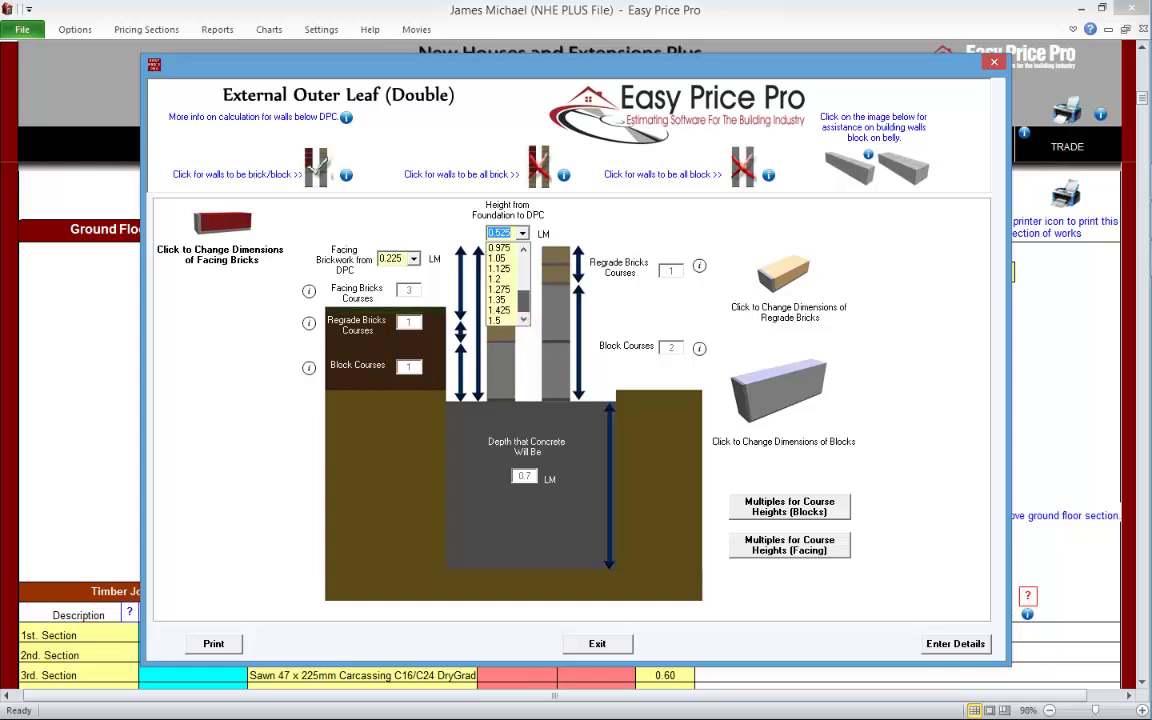
pyautogui.click(523, 249)
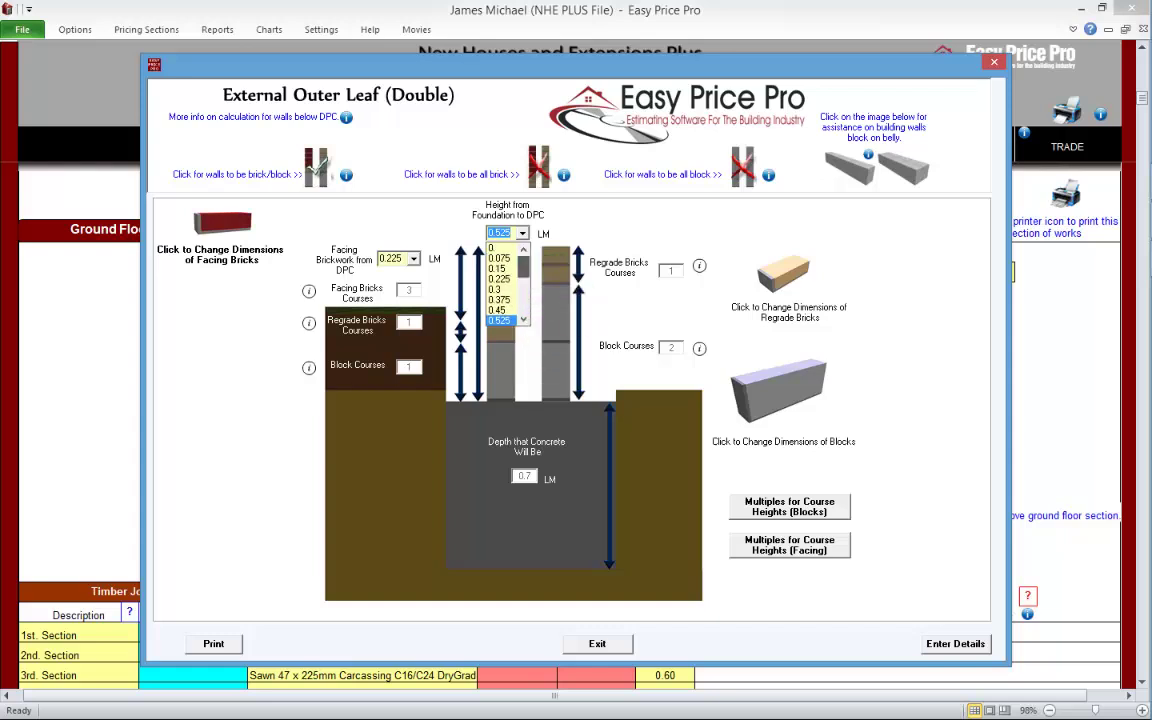
pyautogui.click(522, 233)
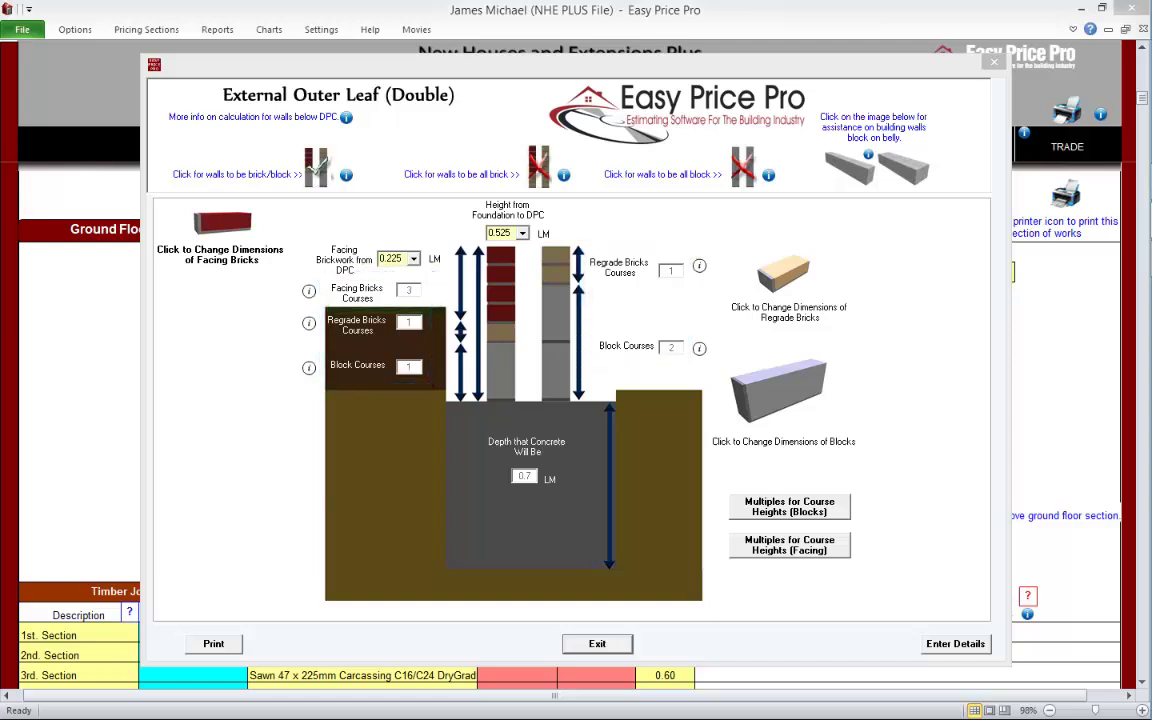
pyautogui.click(522, 233)
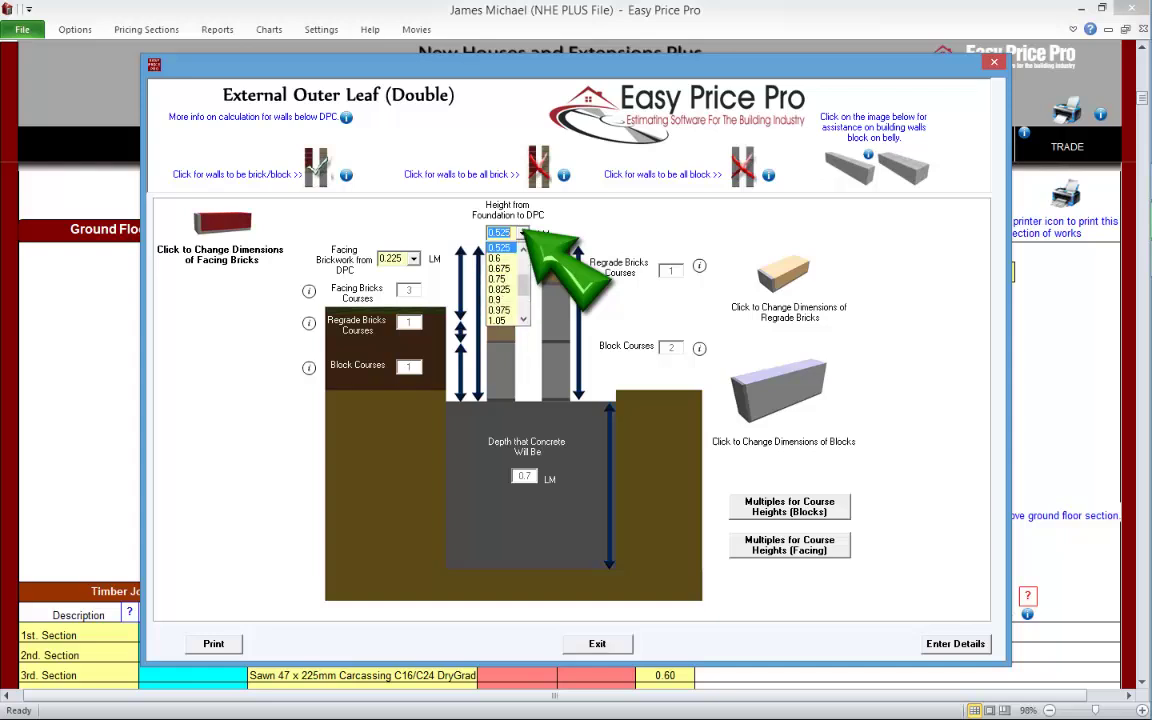
pyautogui.click(497, 290)
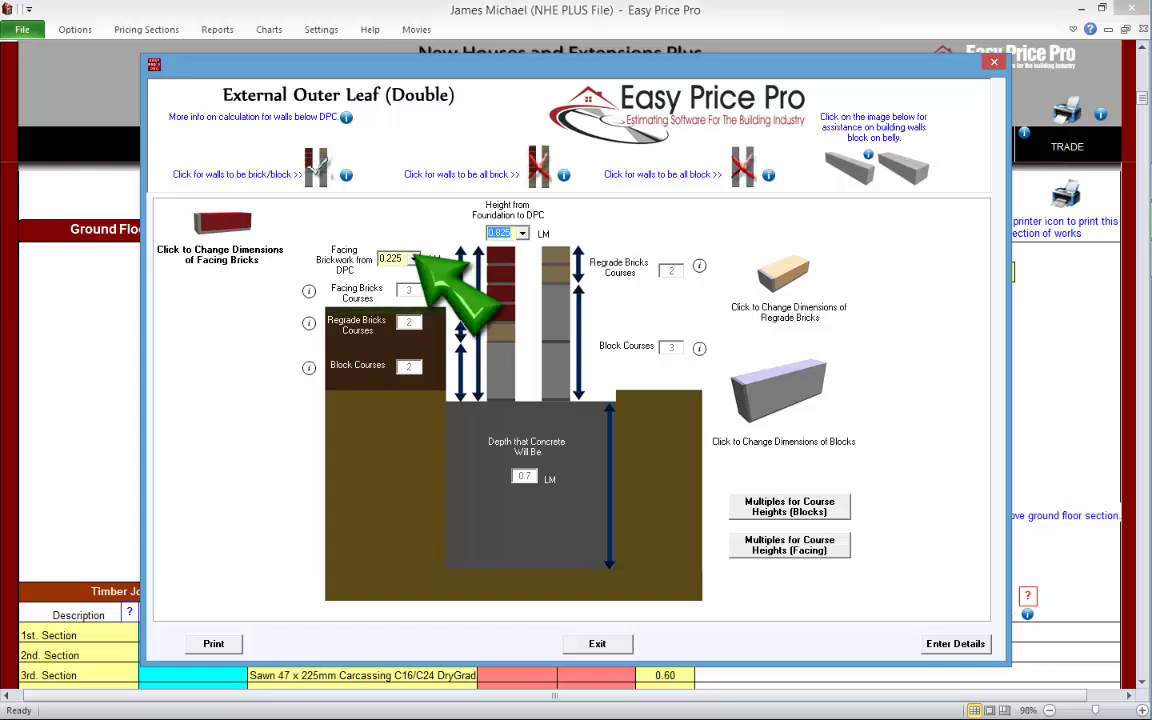
pyautogui.click(414, 259)
pyautogui.click(391, 273)
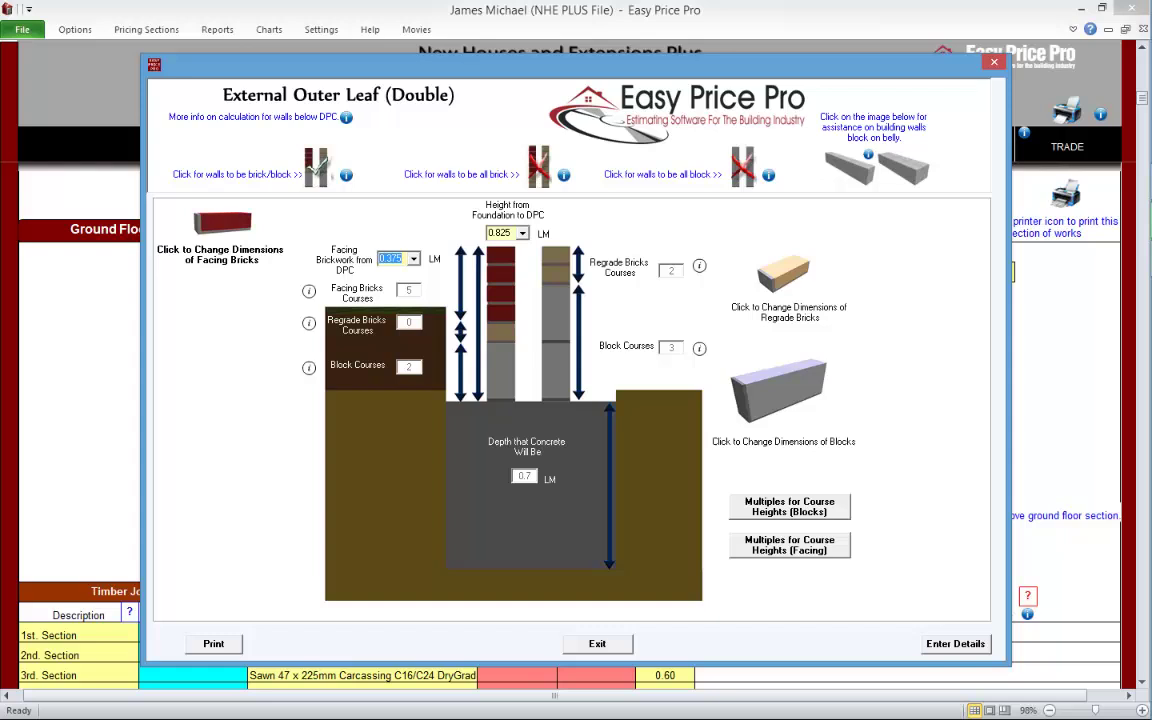
# Step: Try the all-brick option, make the walls all block instead, and set the facing brickwork from DPC to 0.225 LM
pyautogui.click(539, 166)
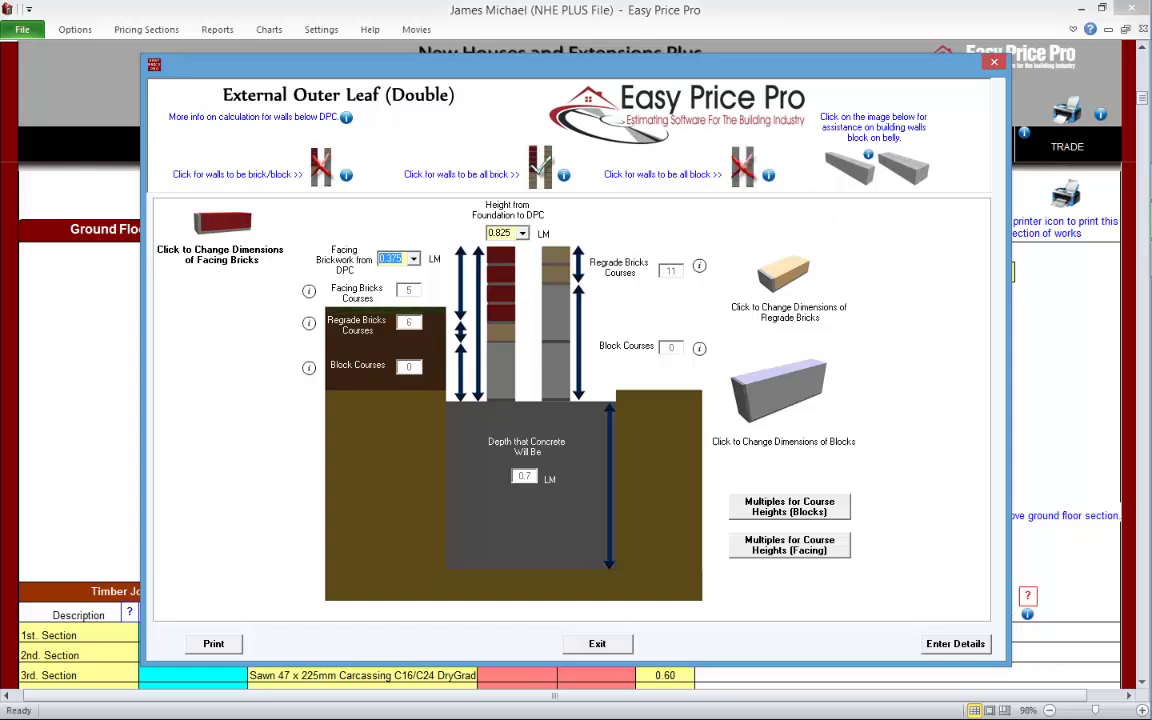
pyautogui.click(742, 166)
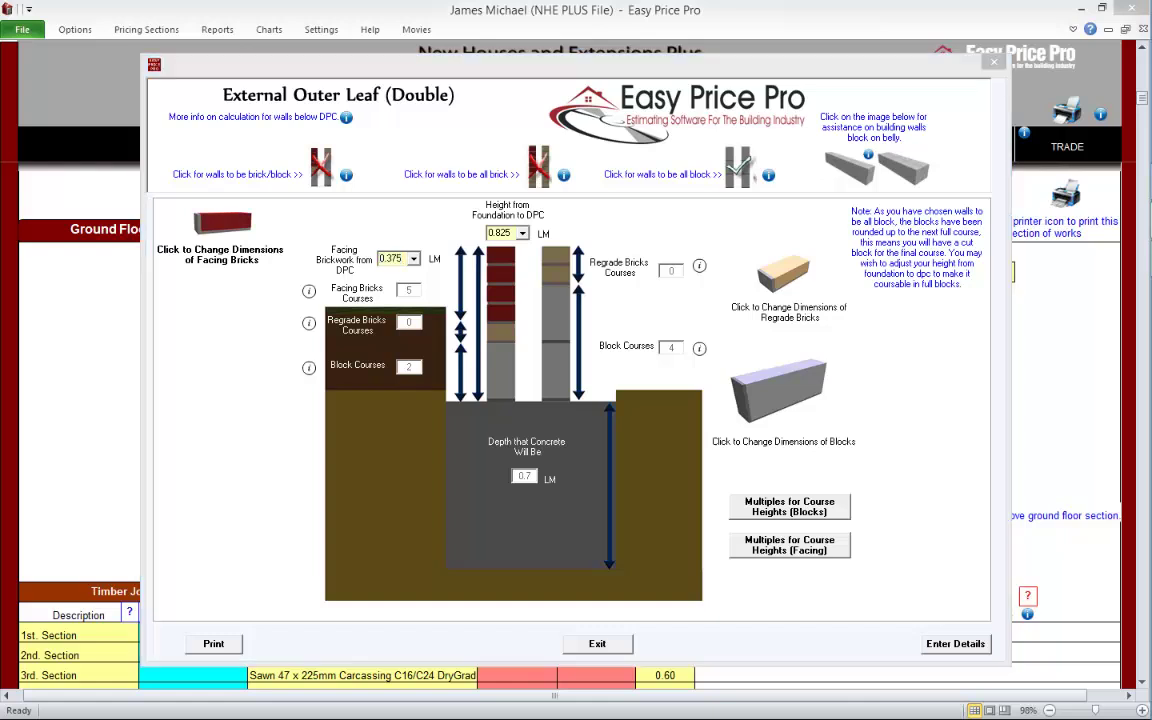
pyautogui.click(413, 258)
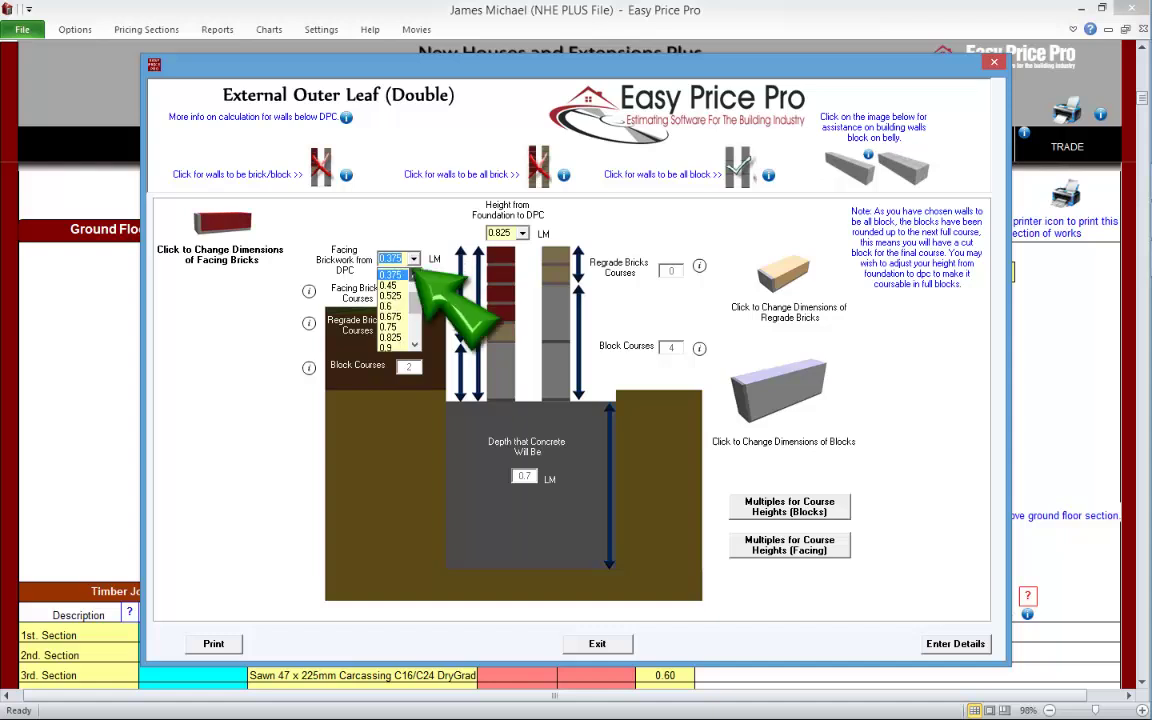
pyautogui.click(415, 274)
pyautogui.click(413, 258)
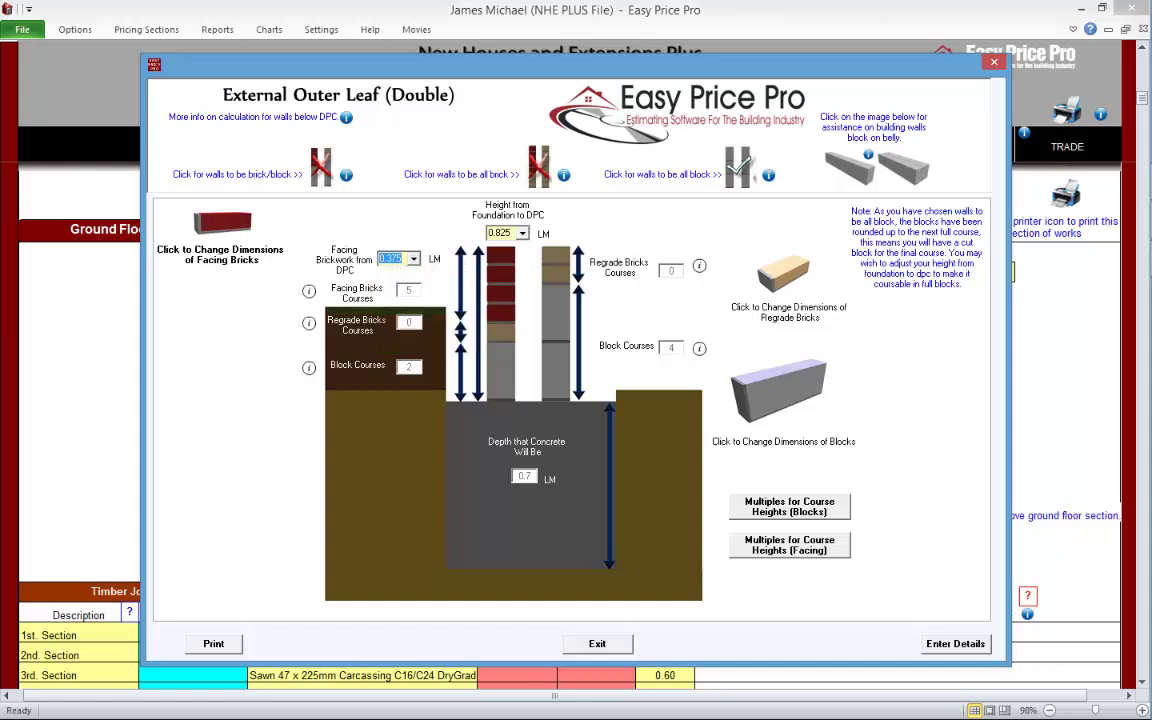
# Step: Set the height from foundation to DPC to 0.675 LM for the all-block walls
pyautogui.click(522, 233)
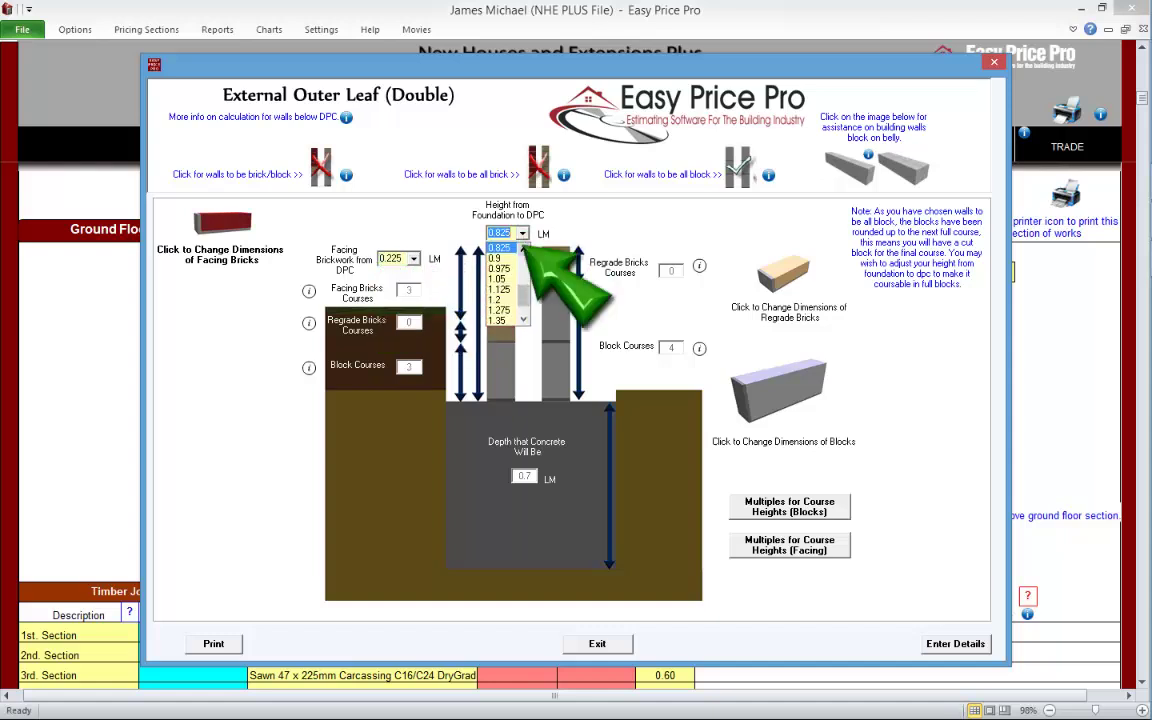
pyautogui.click(524, 249)
pyautogui.click(524, 249)
pyautogui.click(522, 233)
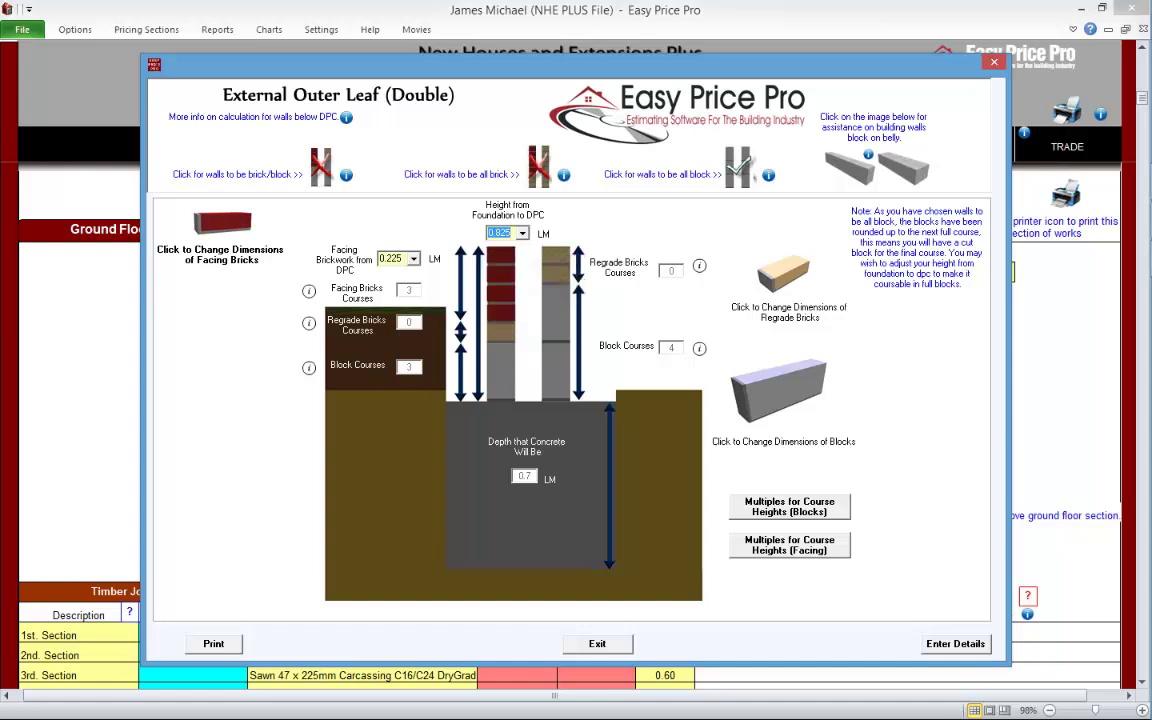
pyautogui.press('Up')
pyautogui.press('Up')
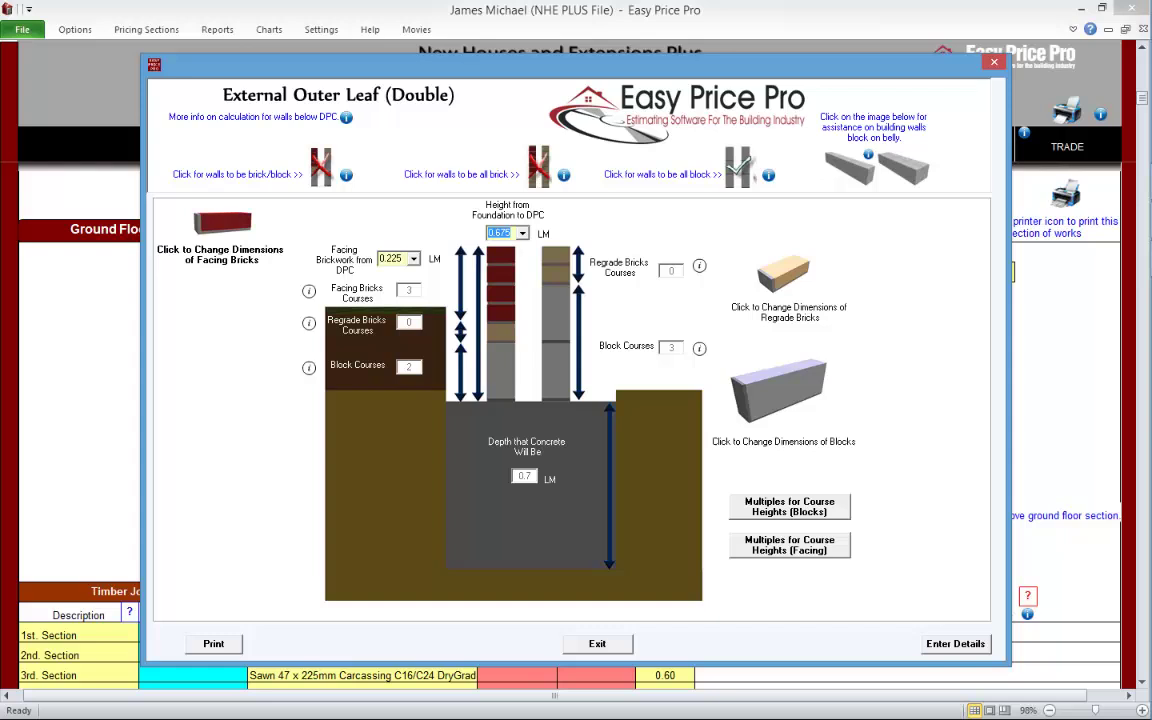
# Step: Read through the Block on Belly Options guide to its last page and close it
pyautogui.click(868, 154)
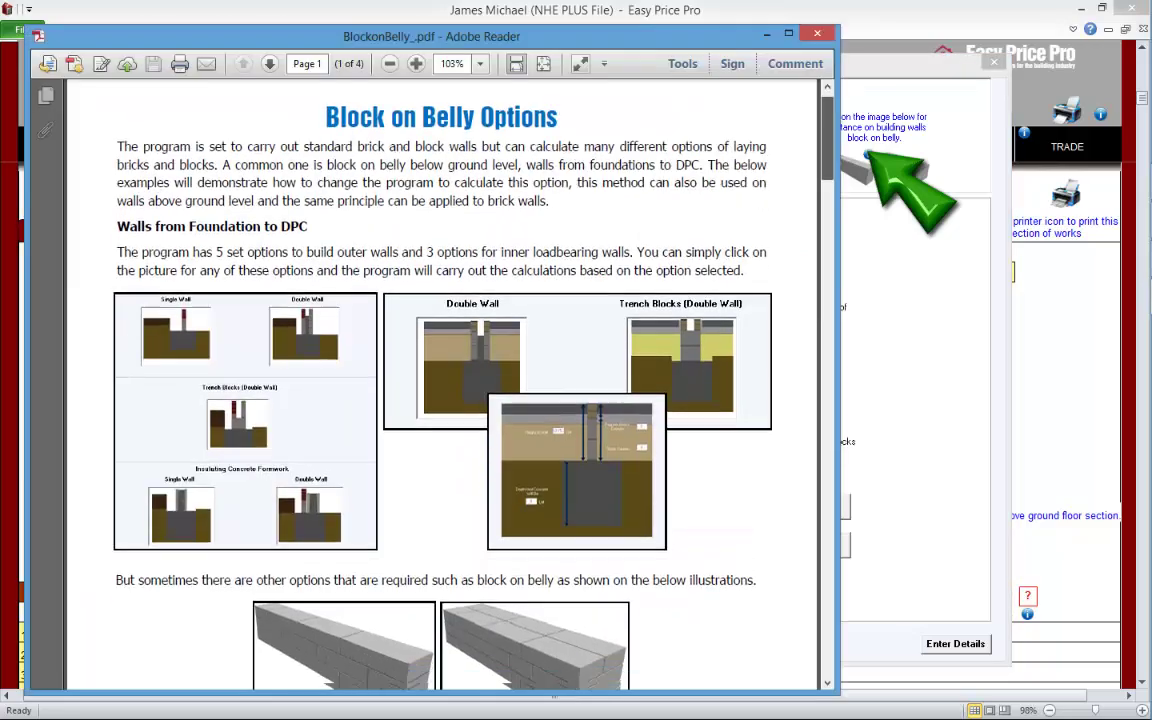
pyautogui.scroll(-15, 826, 660)
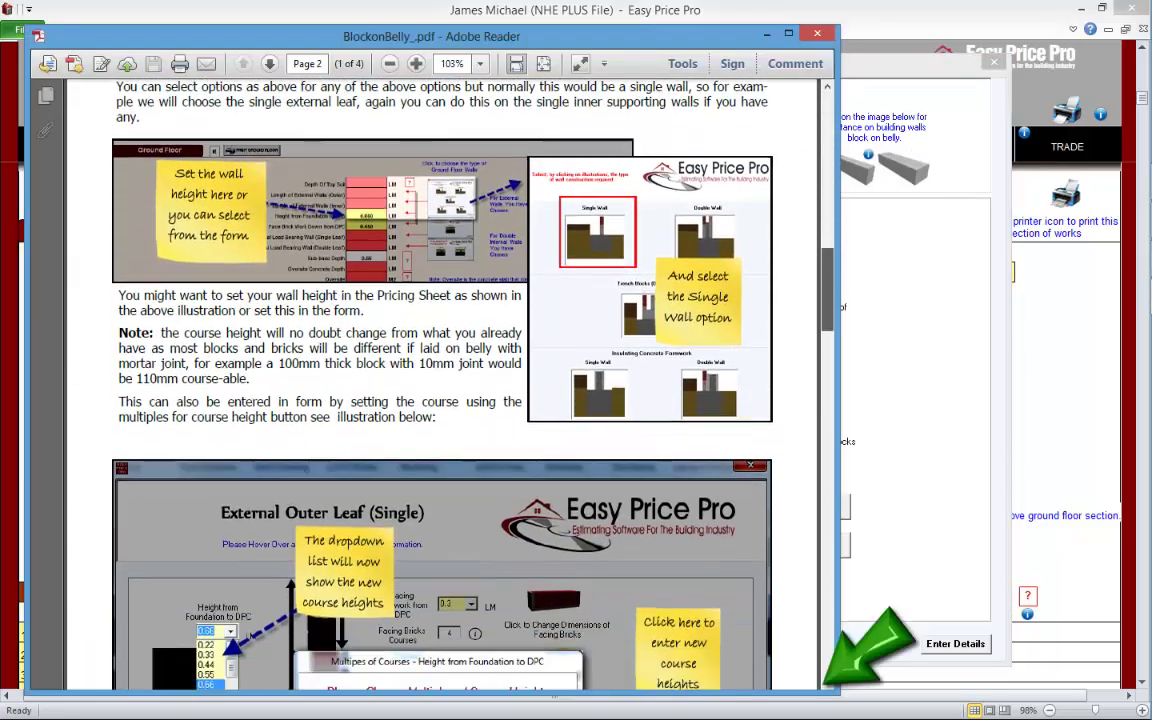
pyautogui.scroll(-15, 440, 390)
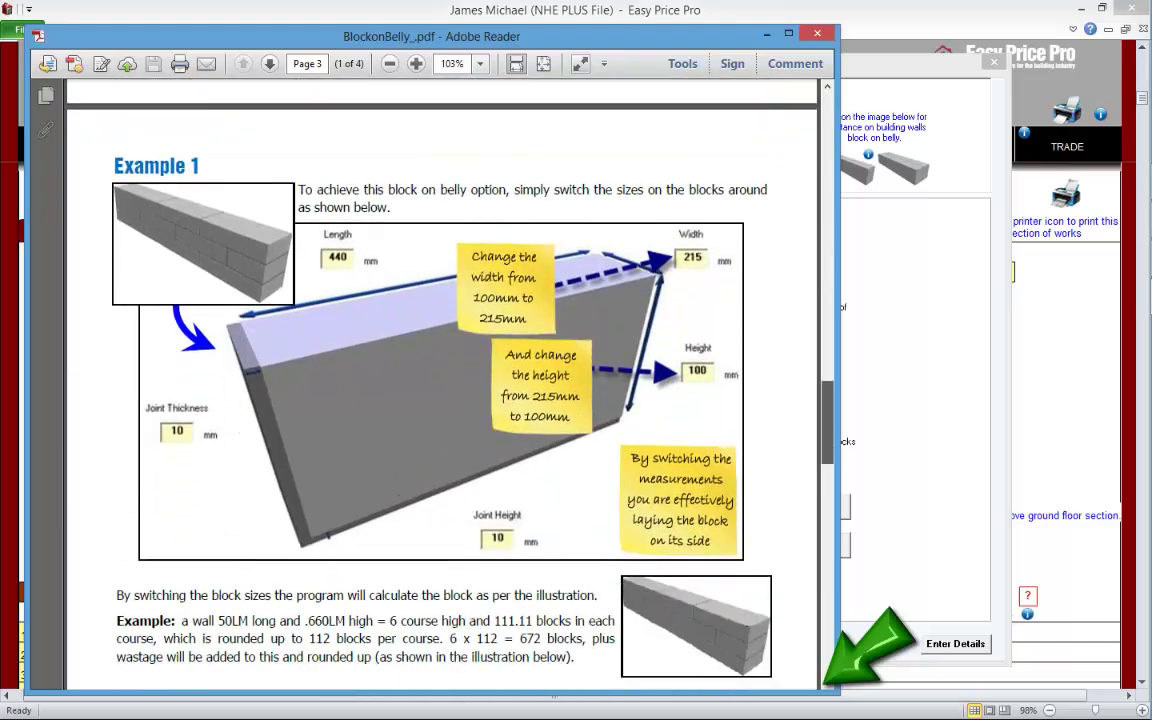
pyautogui.scroll(-20, 826, 680)
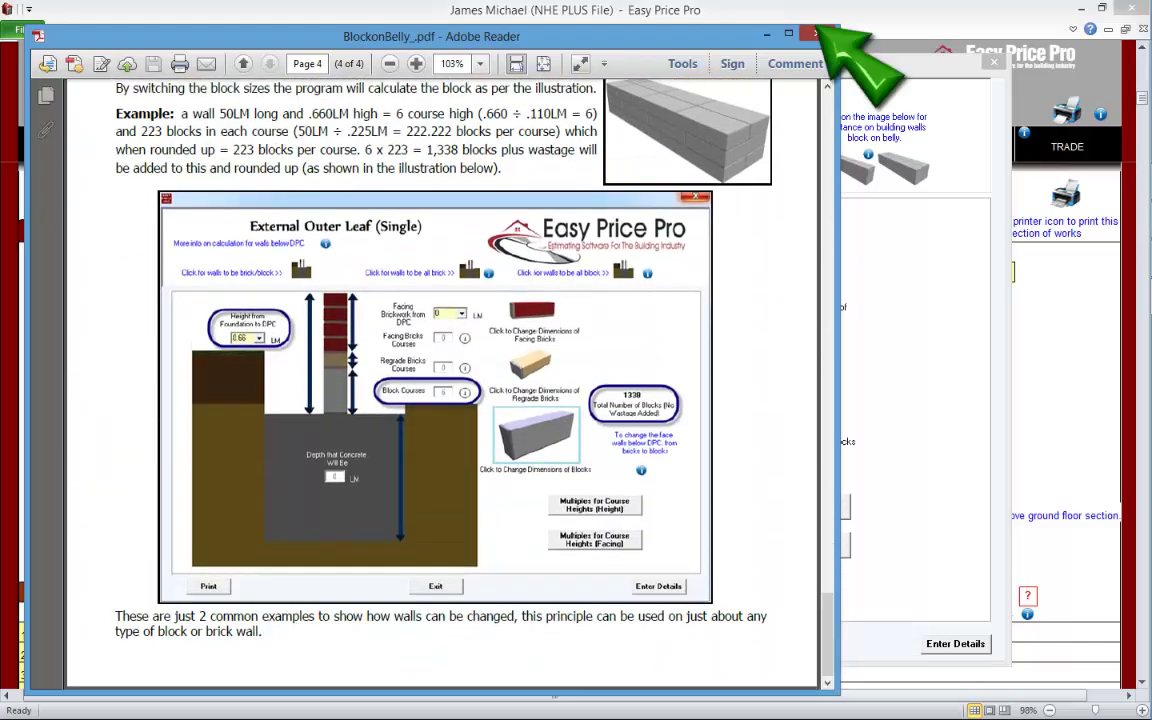
pyautogui.click(816, 34)
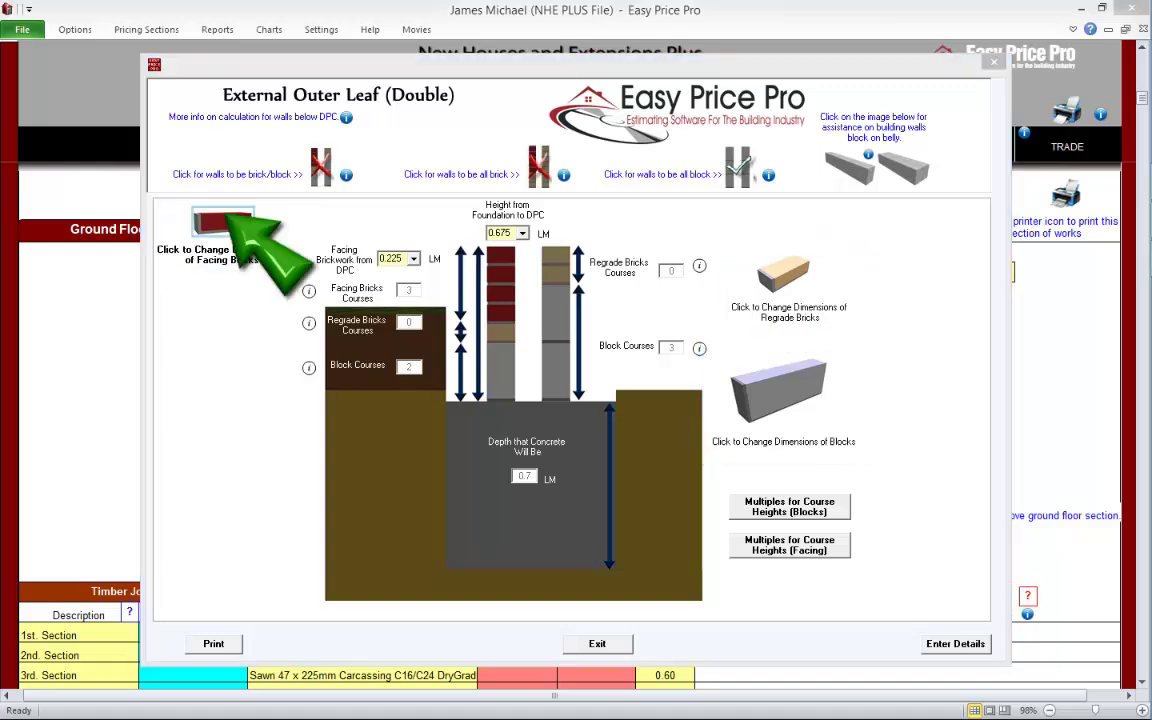
# Step: Review the dimension and joint settings of the facing bricks, regrade bricks and blocks without changing them
pyautogui.click(218, 224)
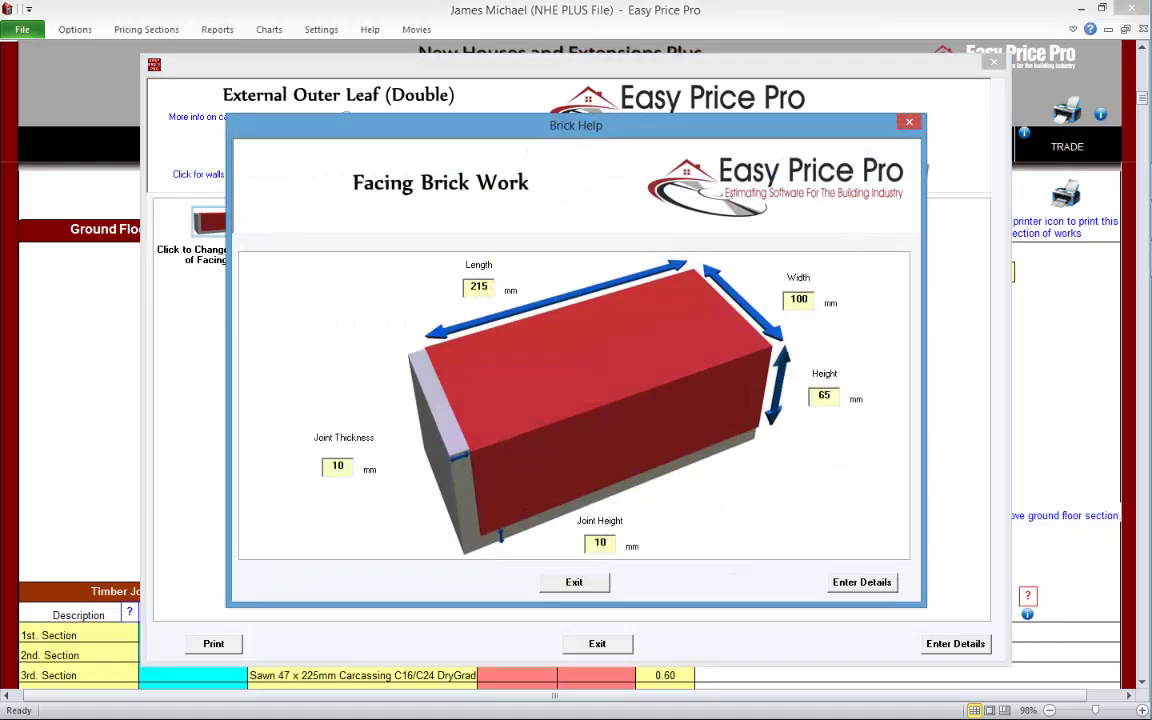
pyautogui.click(574, 582)
pyautogui.click(783, 272)
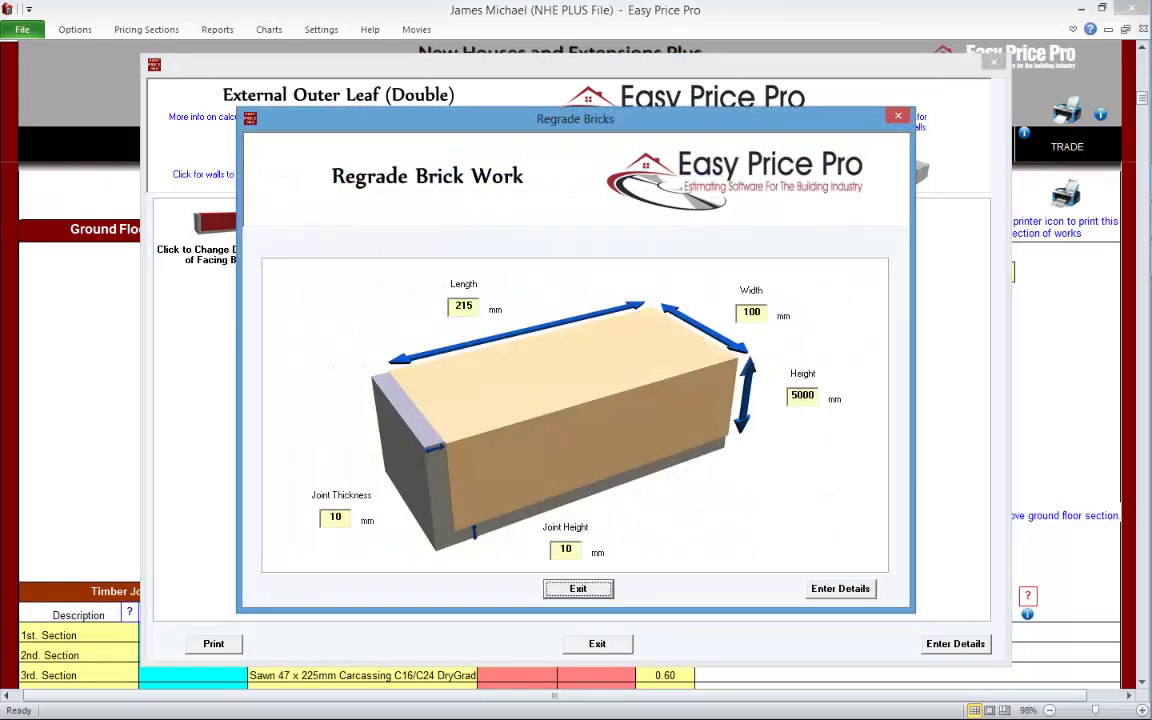
pyautogui.click(578, 588)
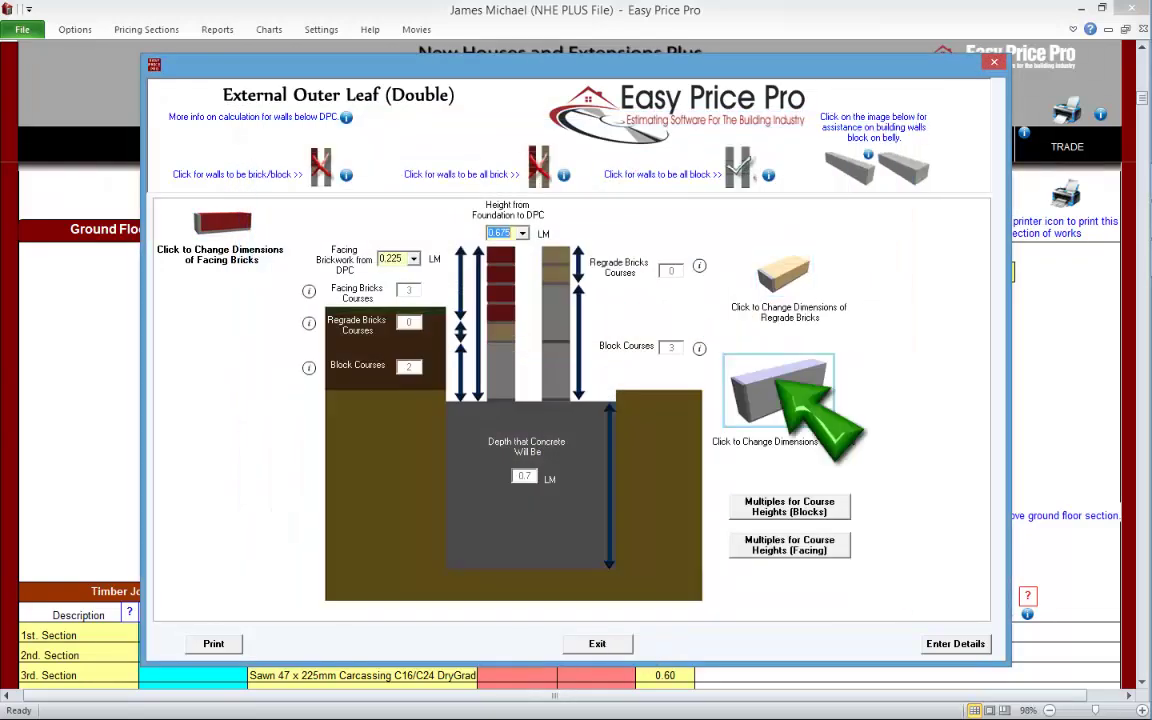
pyautogui.click(778, 390)
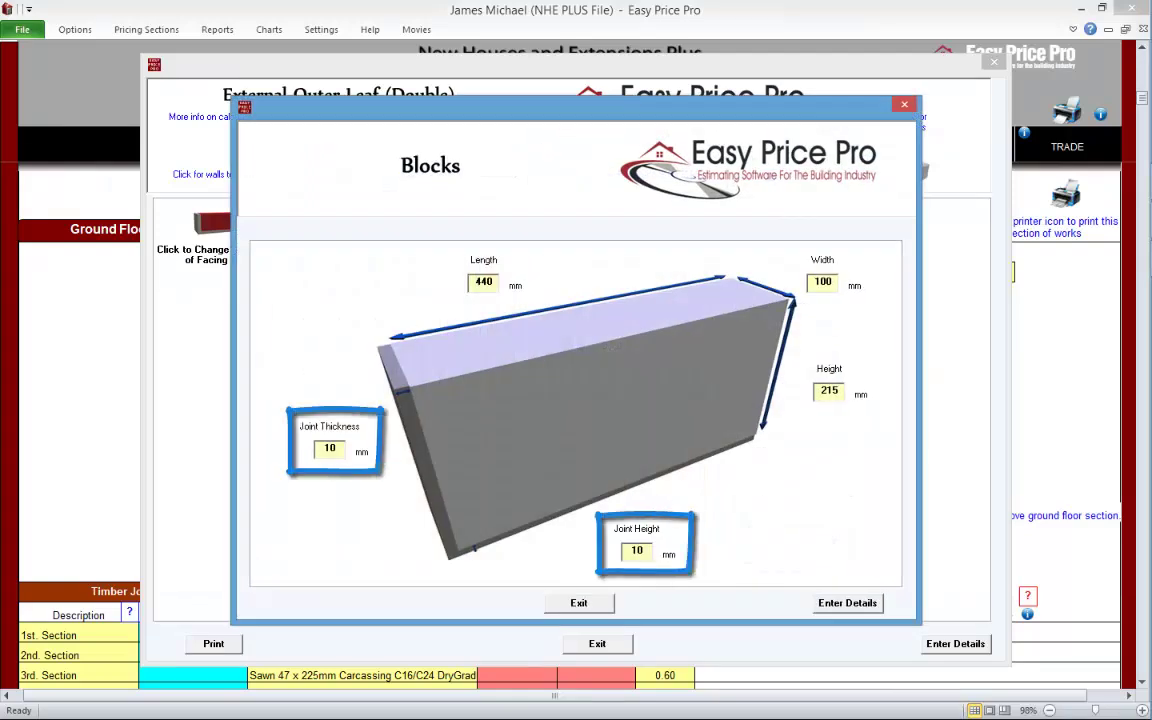
pyautogui.click(578, 602)
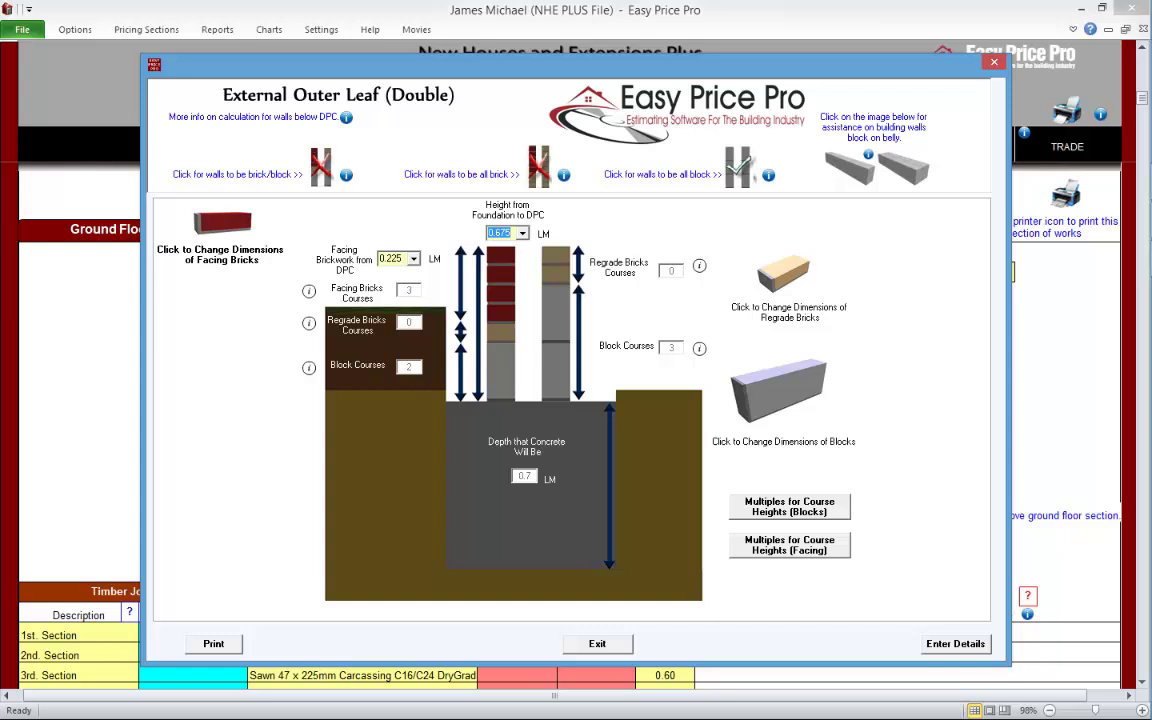
# Step: Check the total quantities for the inner-leaf block and regrade courses and the outer-leaf facing, regrade and block courses
pyautogui.moveTo(699, 348)
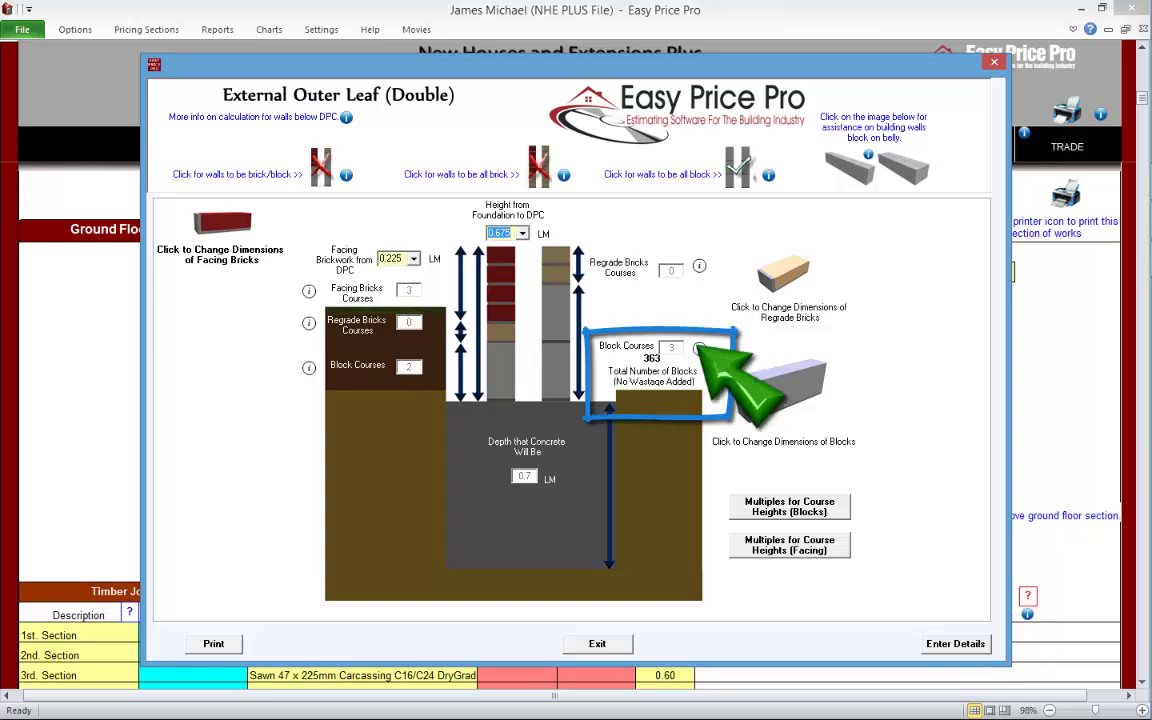
pyautogui.moveTo(700, 266)
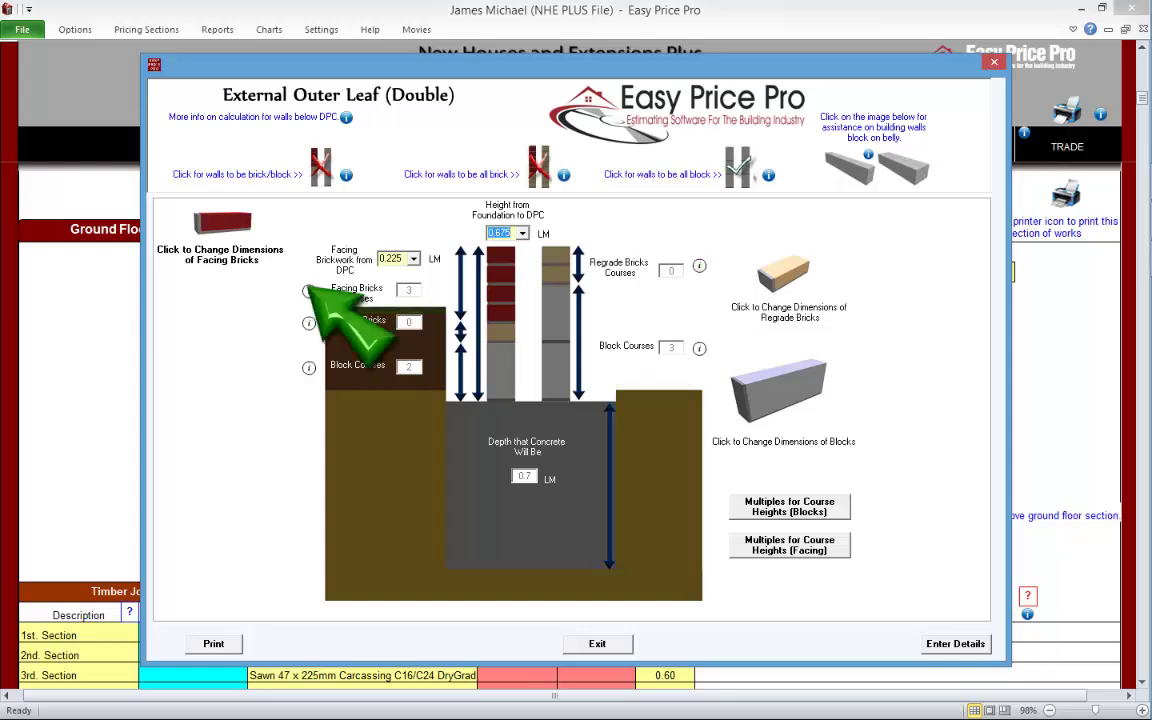
pyautogui.moveTo(309, 290)
pyautogui.moveTo(309, 323)
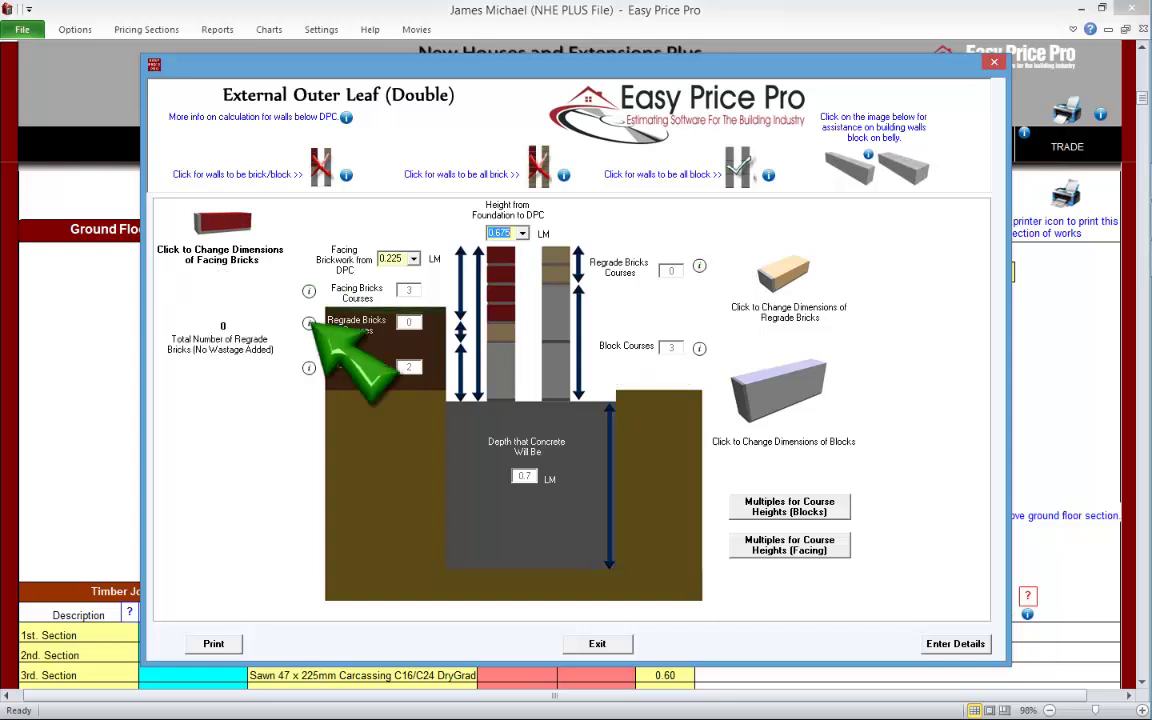
pyautogui.moveTo(309, 368)
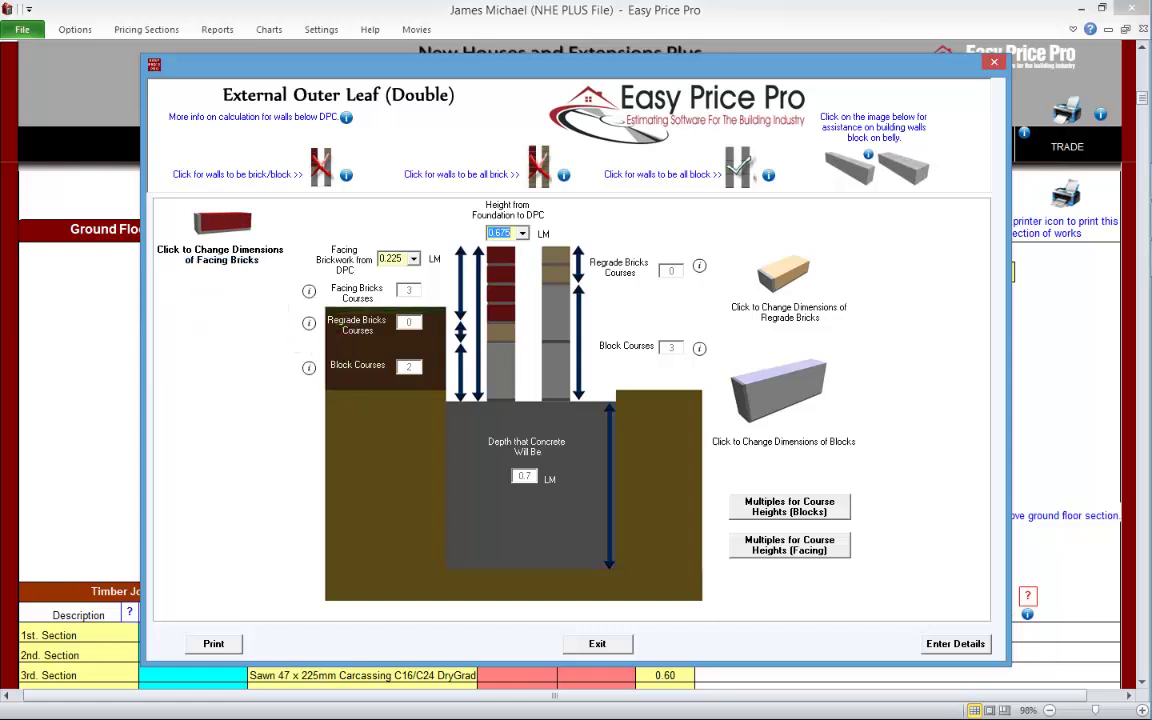
# Step: Switch the external walls back to brick/block and set the height from foundation to DPC to 0.525 LM
pyautogui.click(319, 169)
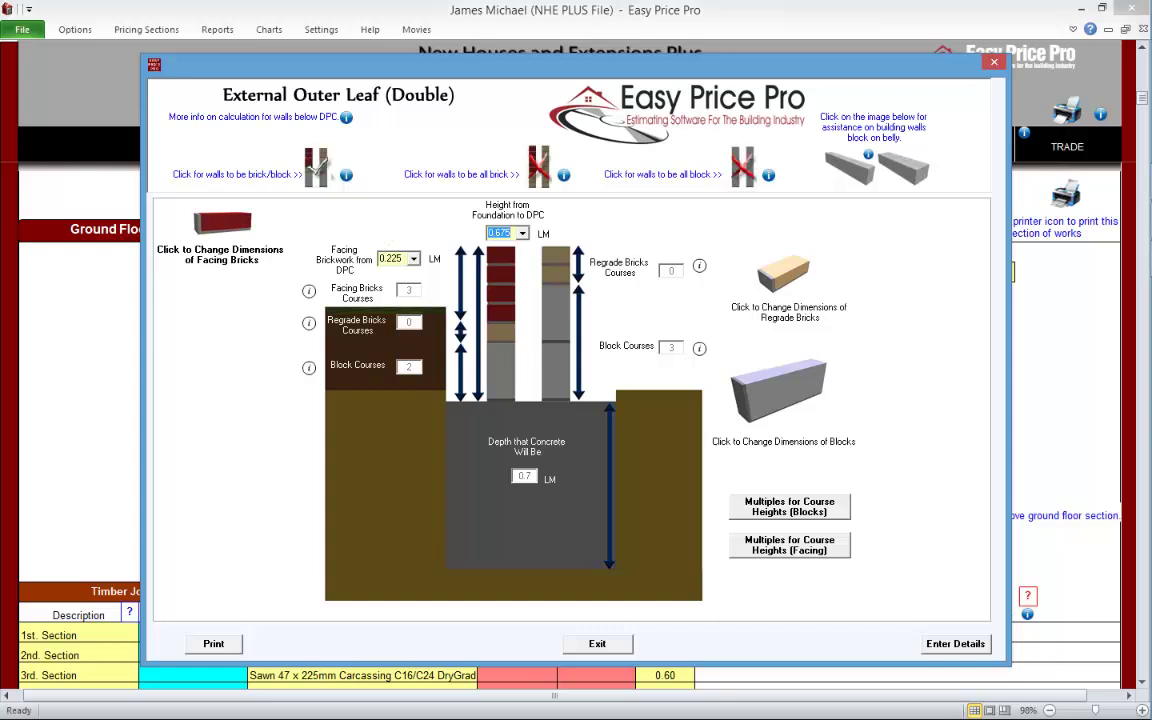
pyautogui.click(523, 233)
pyautogui.click(524, 248)
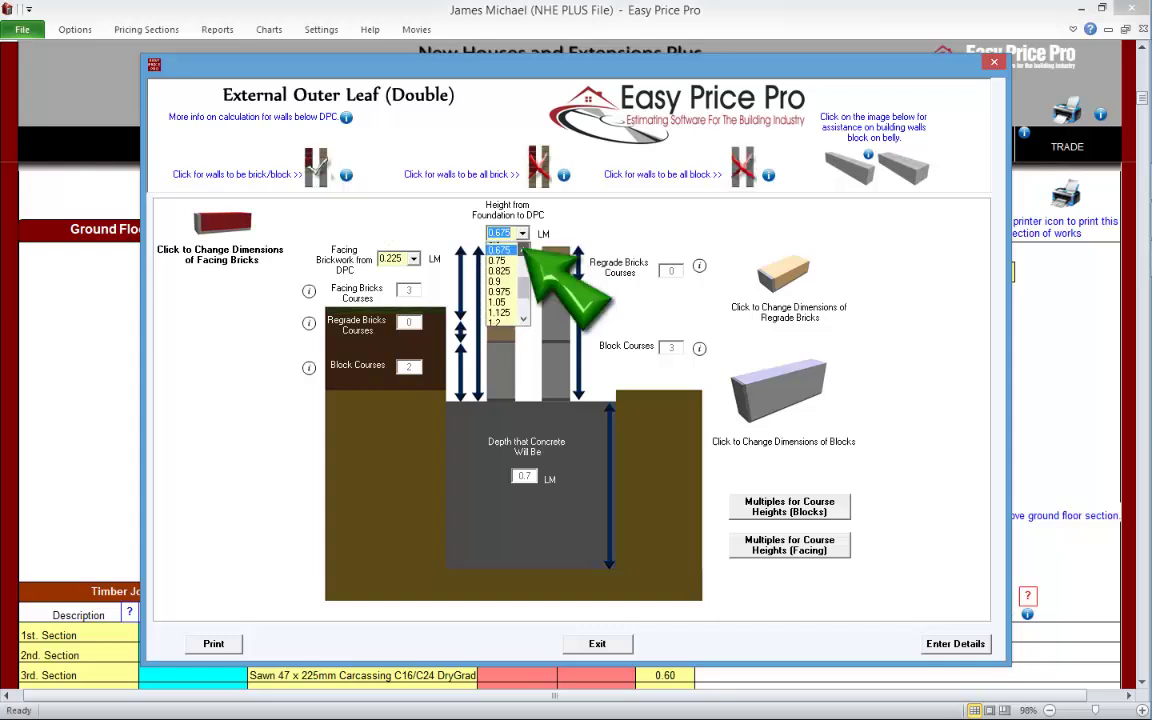
pyautogui.click(500, 249)
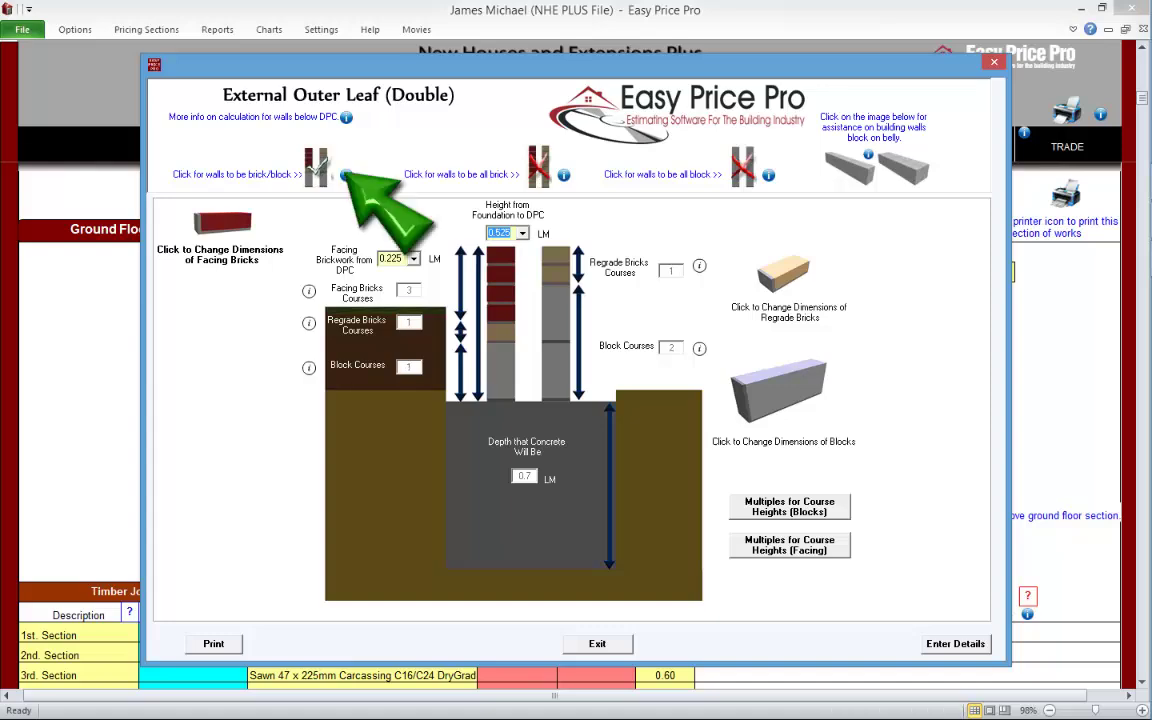
# Step: Read the explanations of the brick/block, all-brick and all-block options, and enter the external wall details into the pricing sheet
pyautogui.click(346, 175)
pyautogui.click(610, 560)
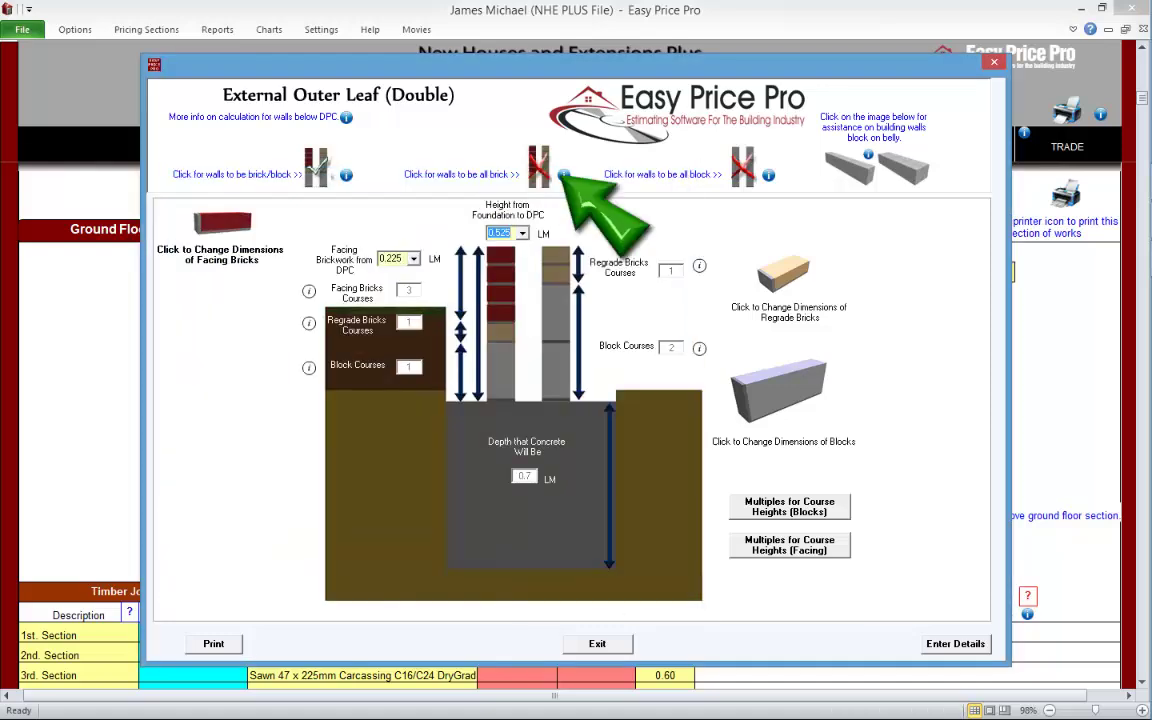
pyautogui.click(564, 175)
pyautogui.click(516, 537)
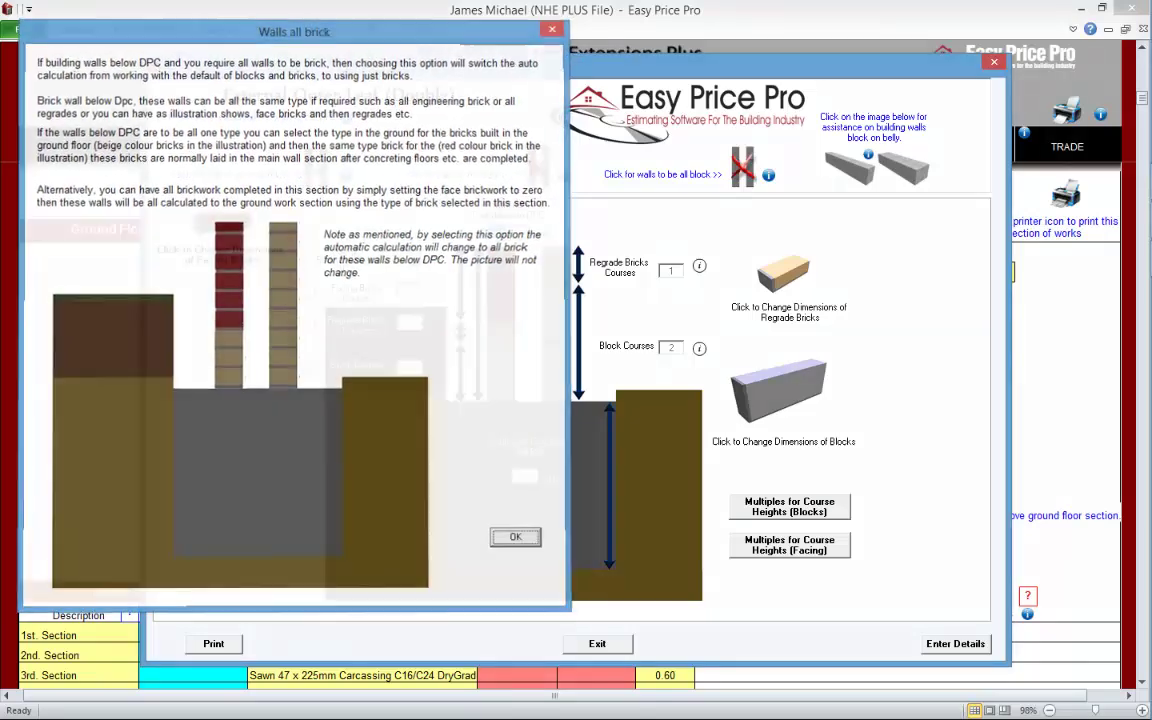
pyautogui.click(768, 175)
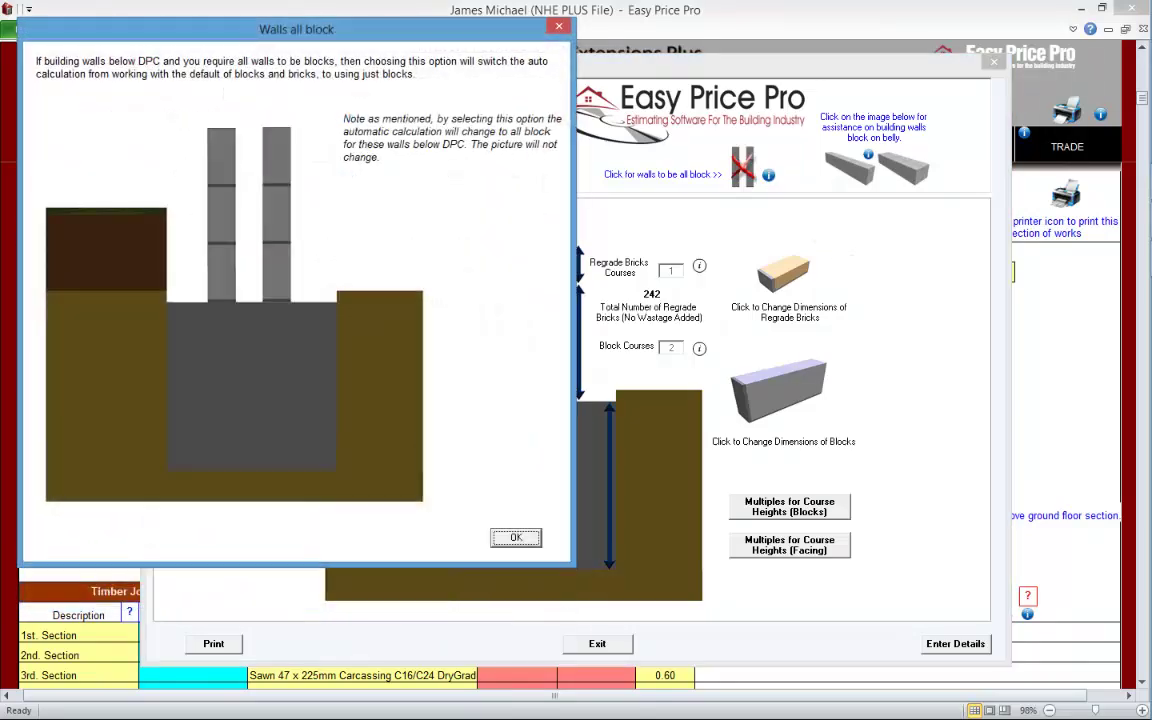
pyautogui.click(516, 537)
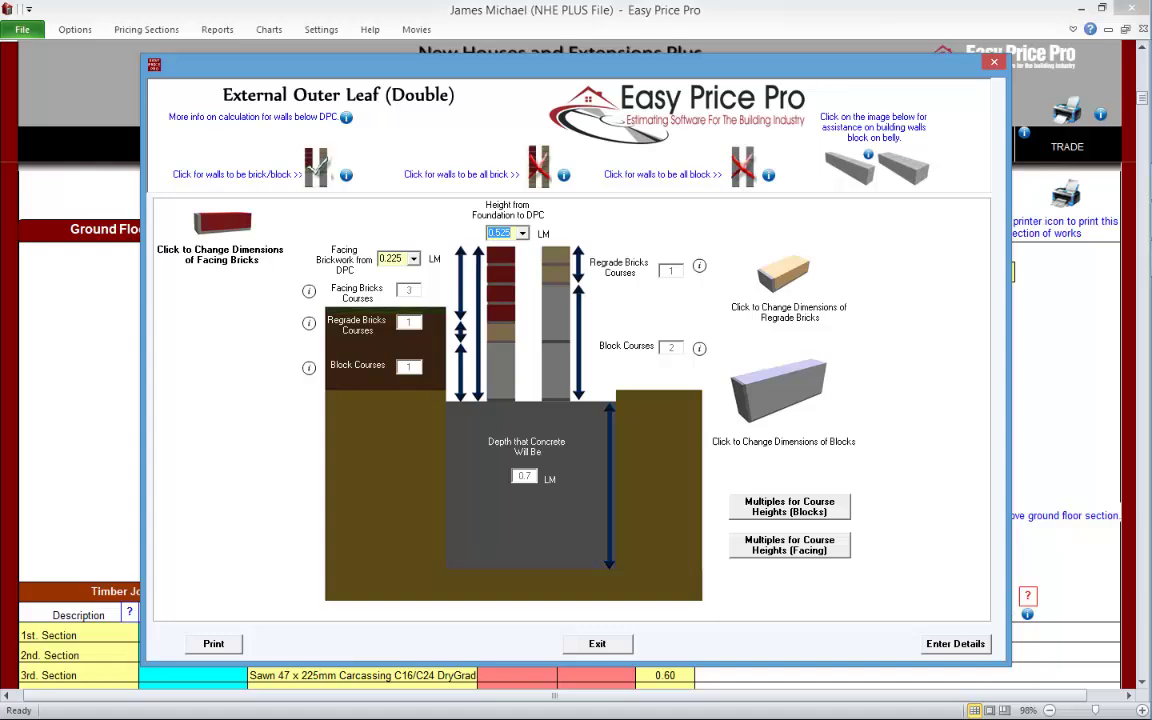
pyautogui.click(955, 643)
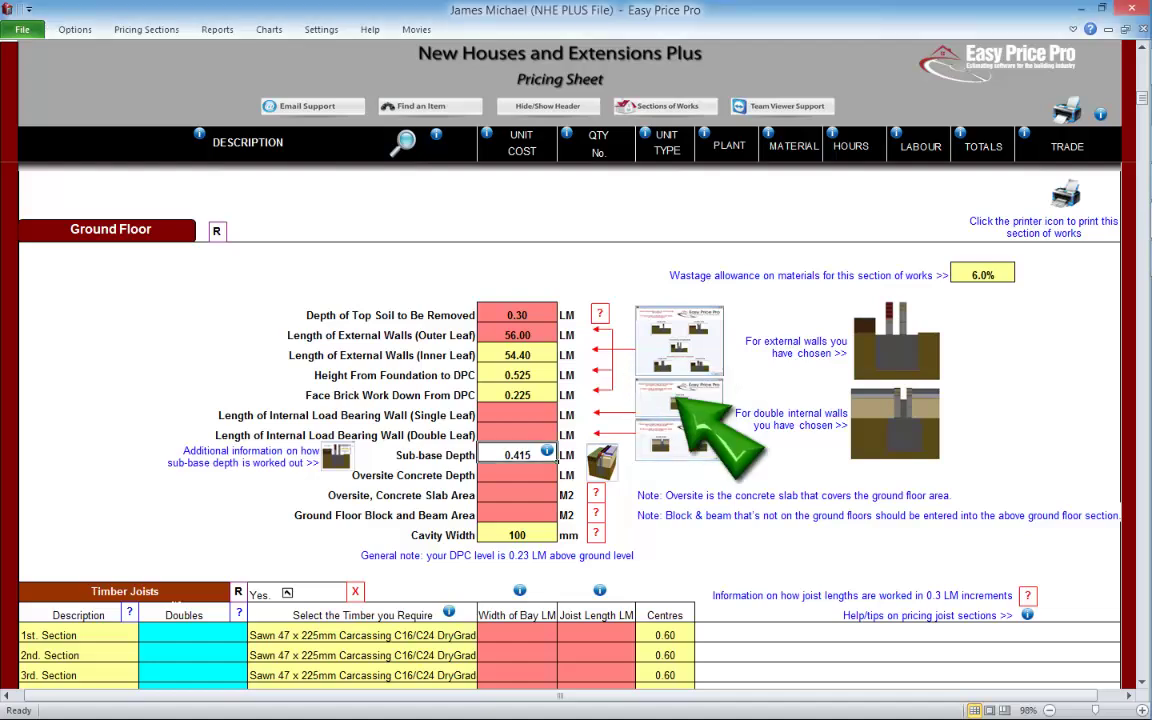
# Step: Set the length of the single-leaf internal load bearing wall to 7.9 LM and continue to its construction details
pyautogui.click(676, 396)
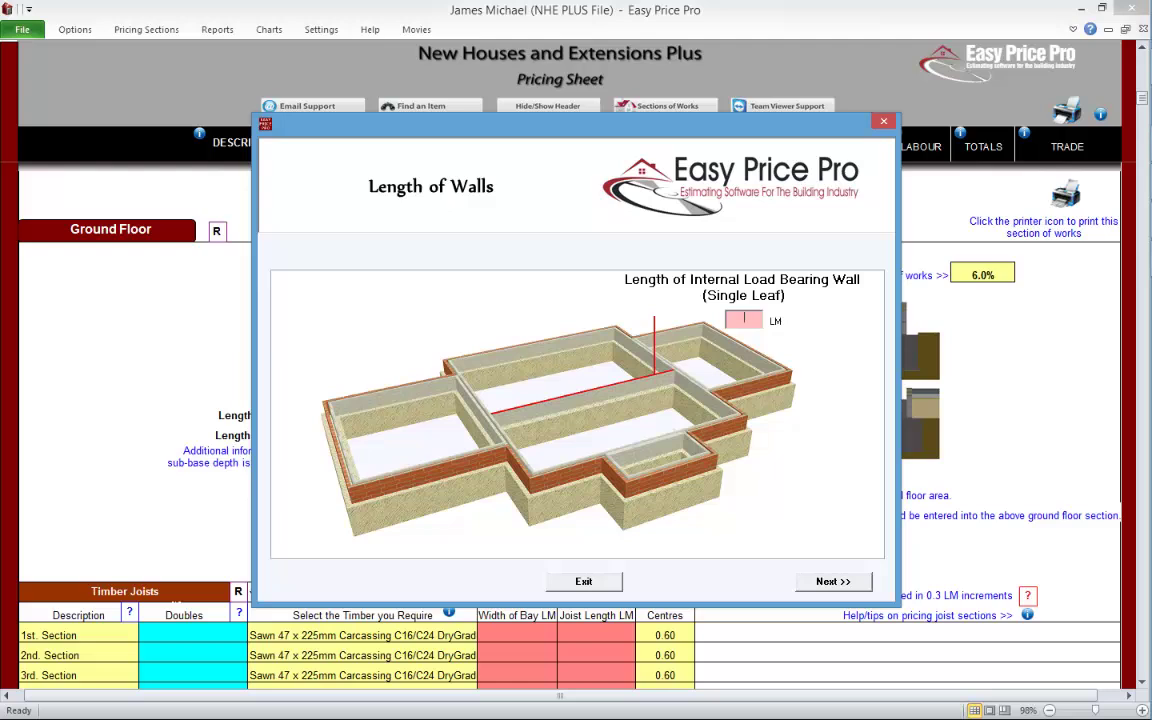
pyautogui.write('7.9')
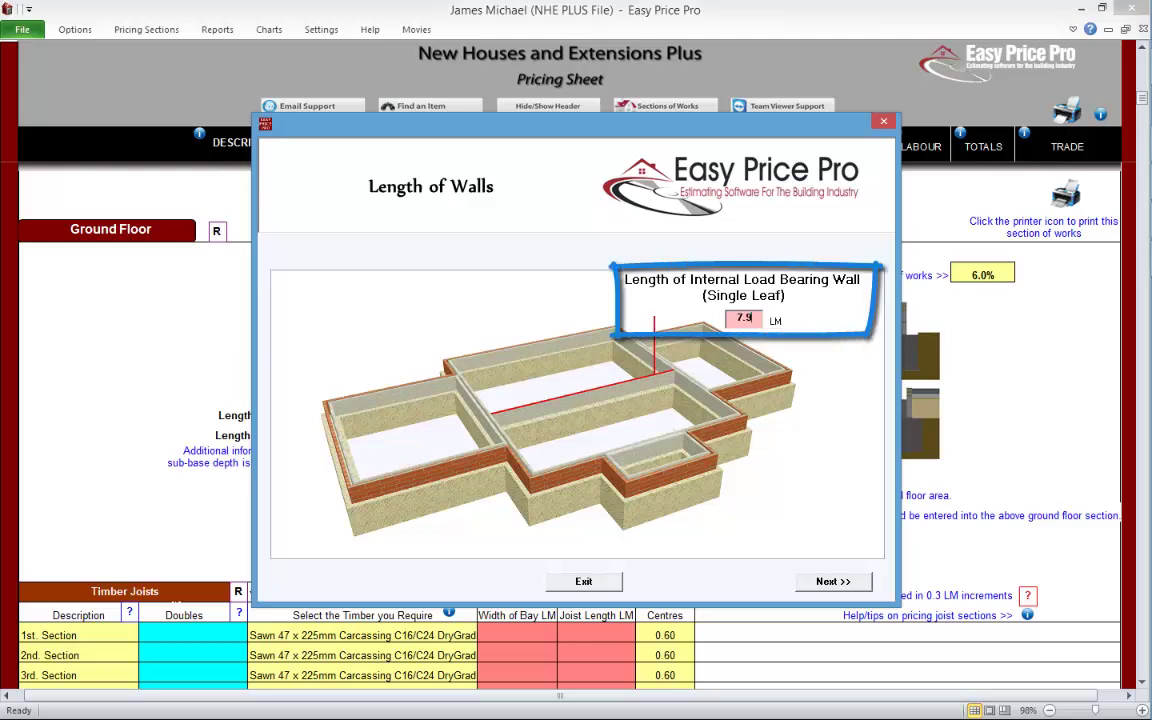
pyautogui.click(832, 581)
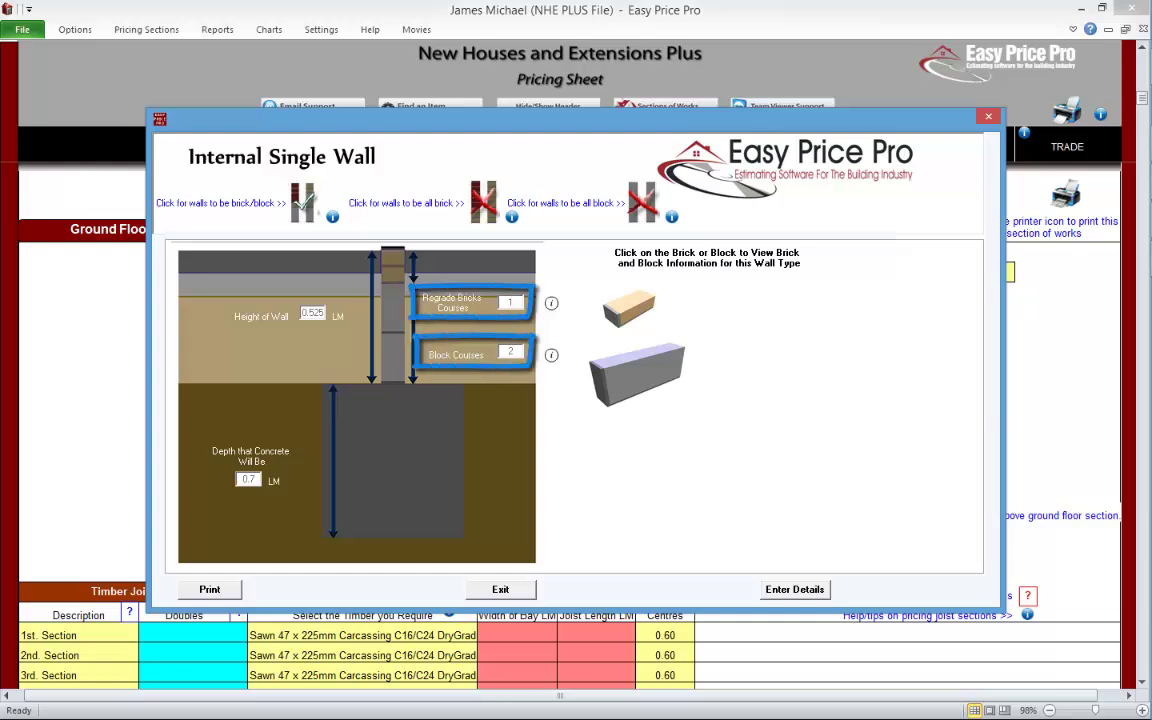
# Step: Review the regrade brick and block dimensions of the internal single wall and enter its details into the pricing sheet
pyautogui.click(630, 309)
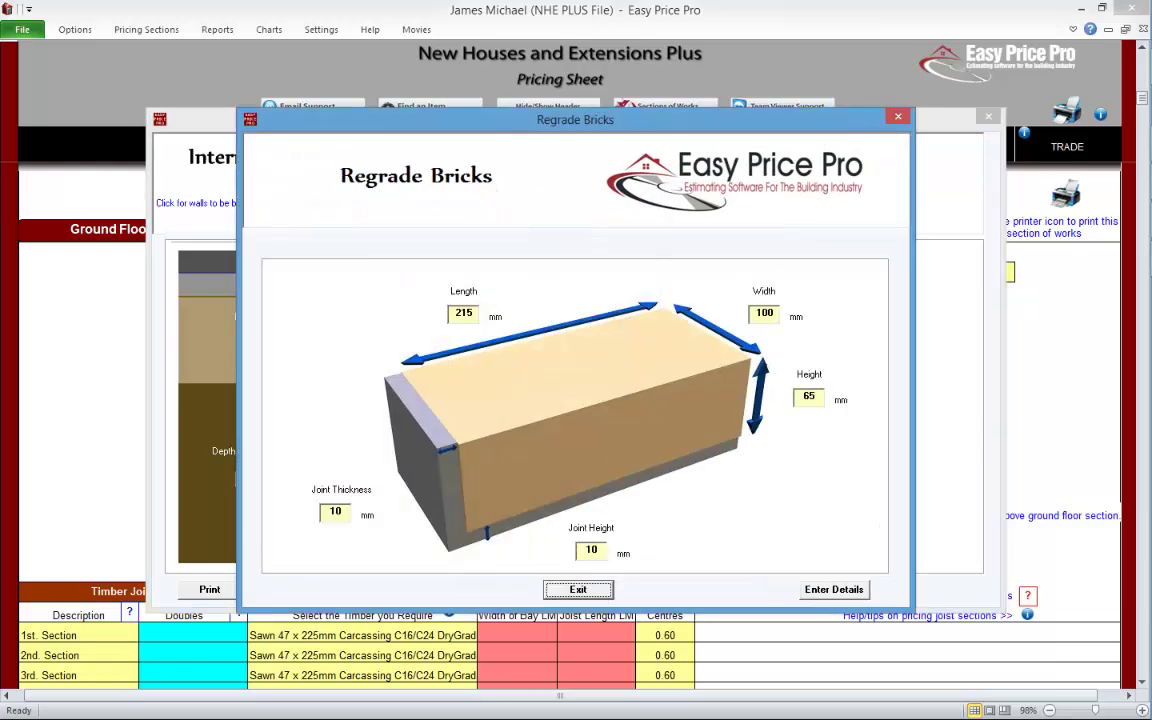
pyautogui.click(578, 589)
pyautogui.click(637, 373)
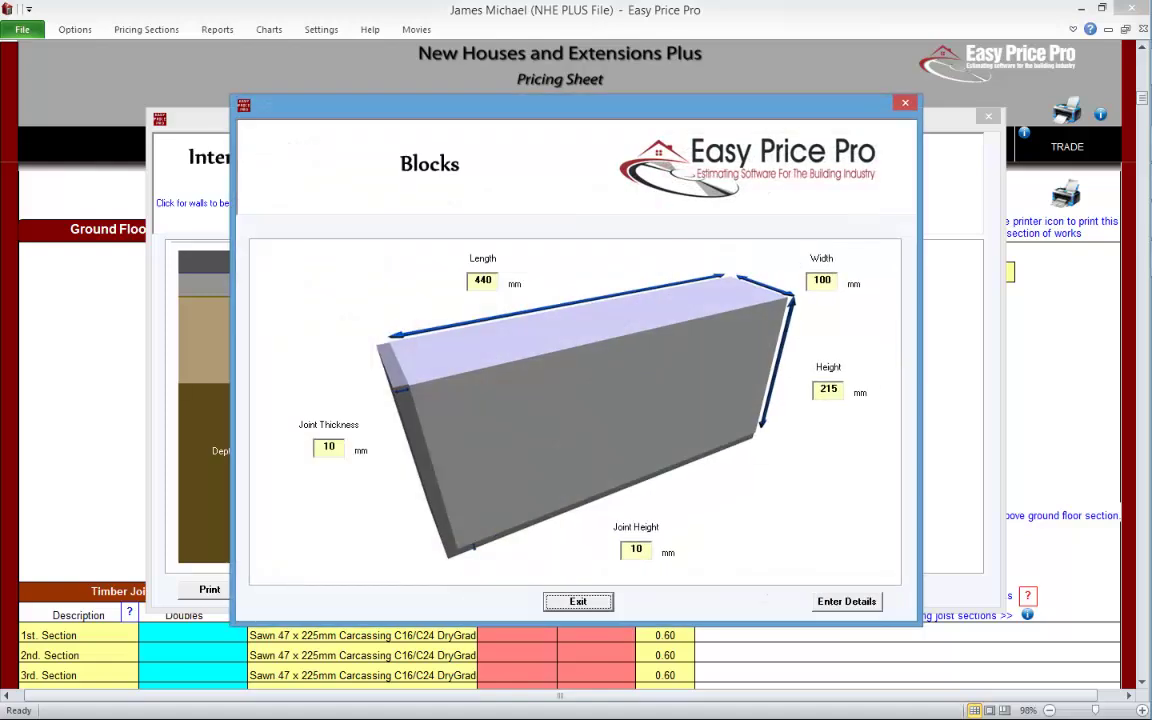
pyautogui.click(578, 601)
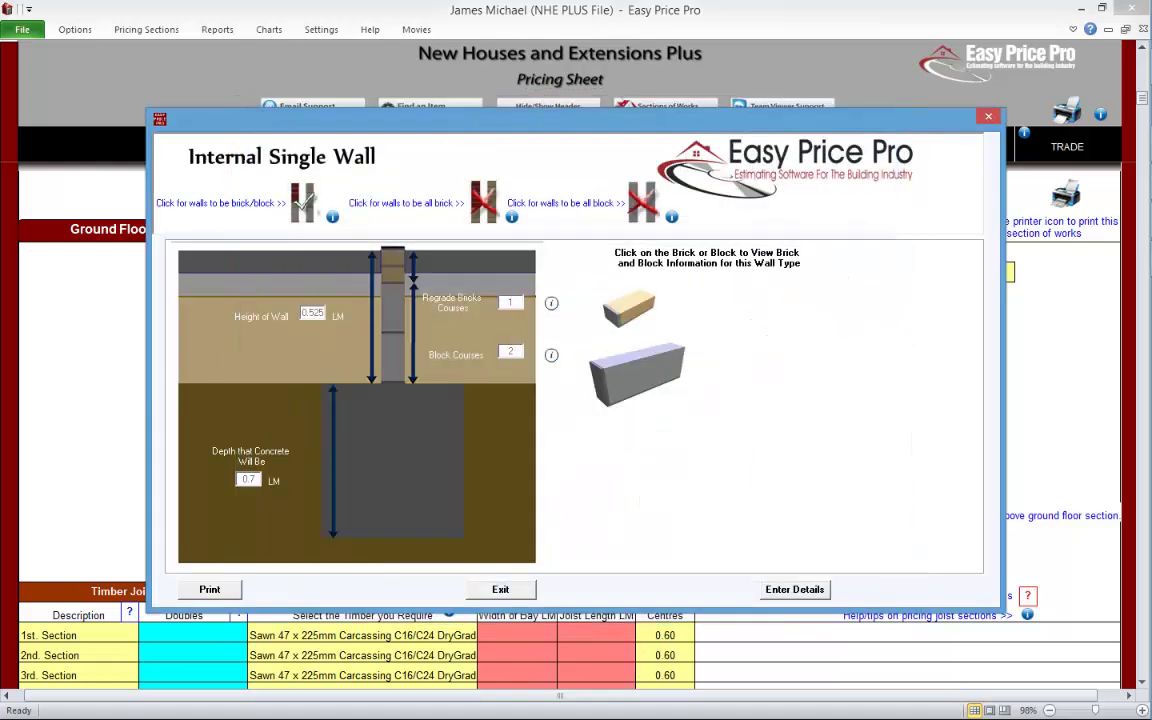
pyautogui.click(794, 589)
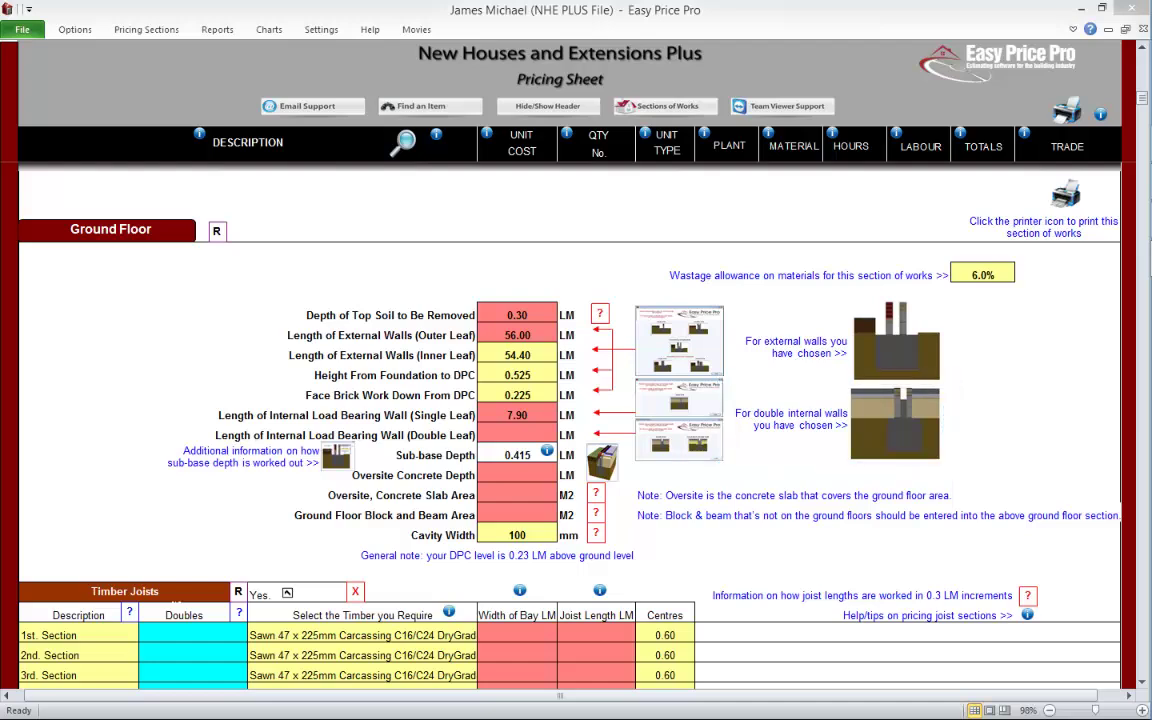
# Step: Choose the Double Wall type for the internal double-leaf load bearing wall and set its length to 13.6 LM
pyautogui.click(678, 441)
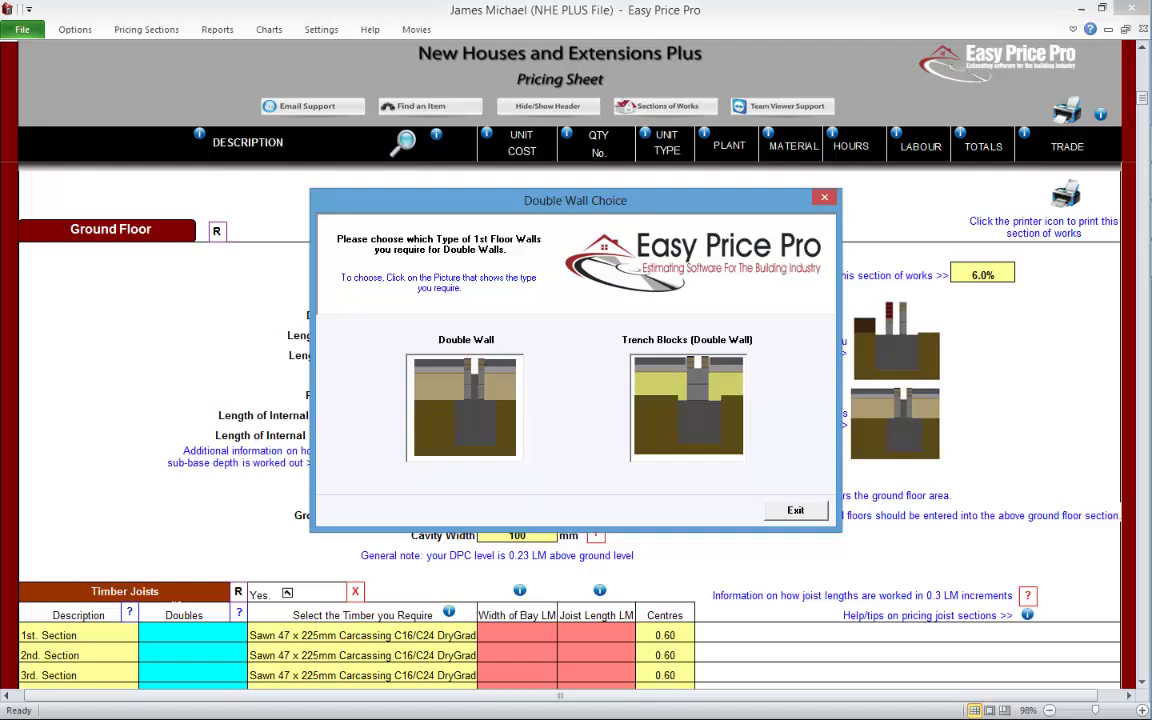
pyautogui.click(462, 390)
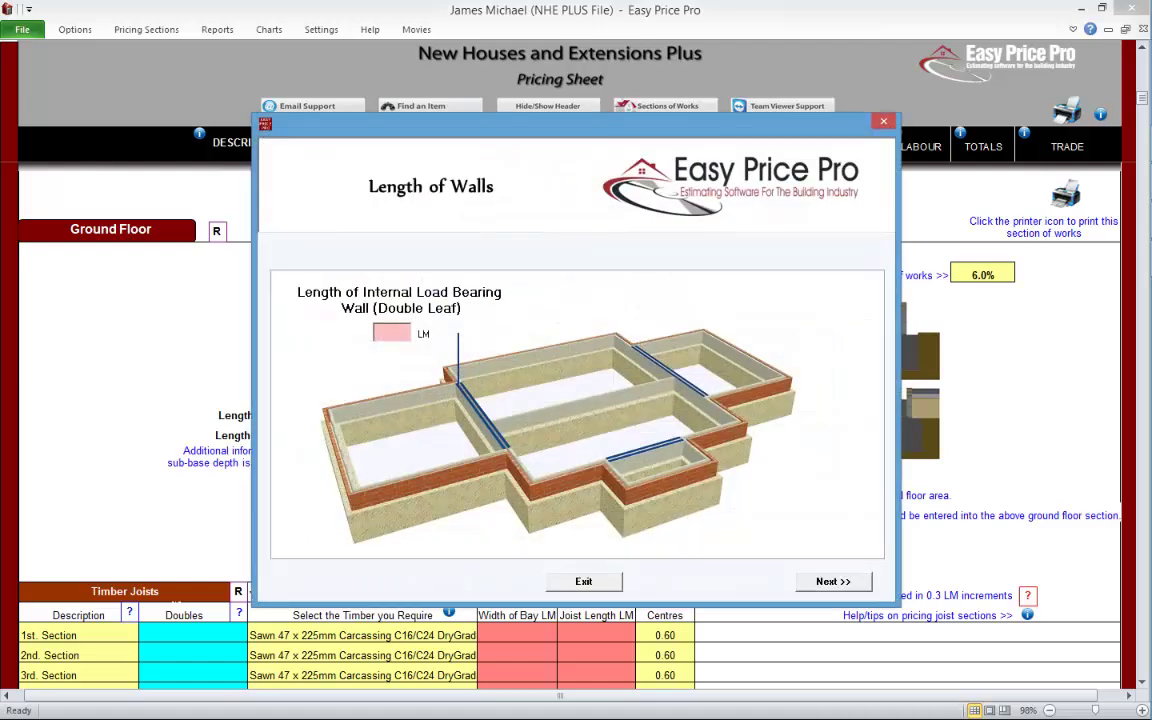
pyautogui.write('13.6')
pyautogui.click(832, 581)
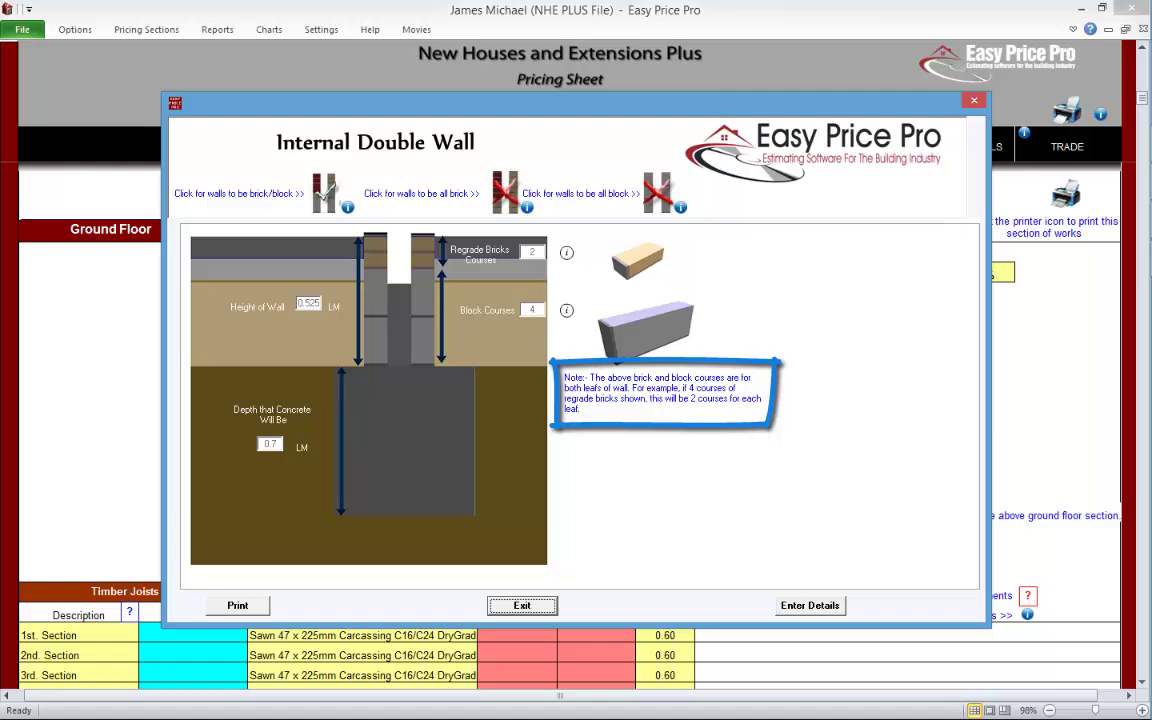
# Step: Review the regrade brick and block dimensions of the internal double wall and enter its details into the pricing sheet
pyautogui.click(638, 261)
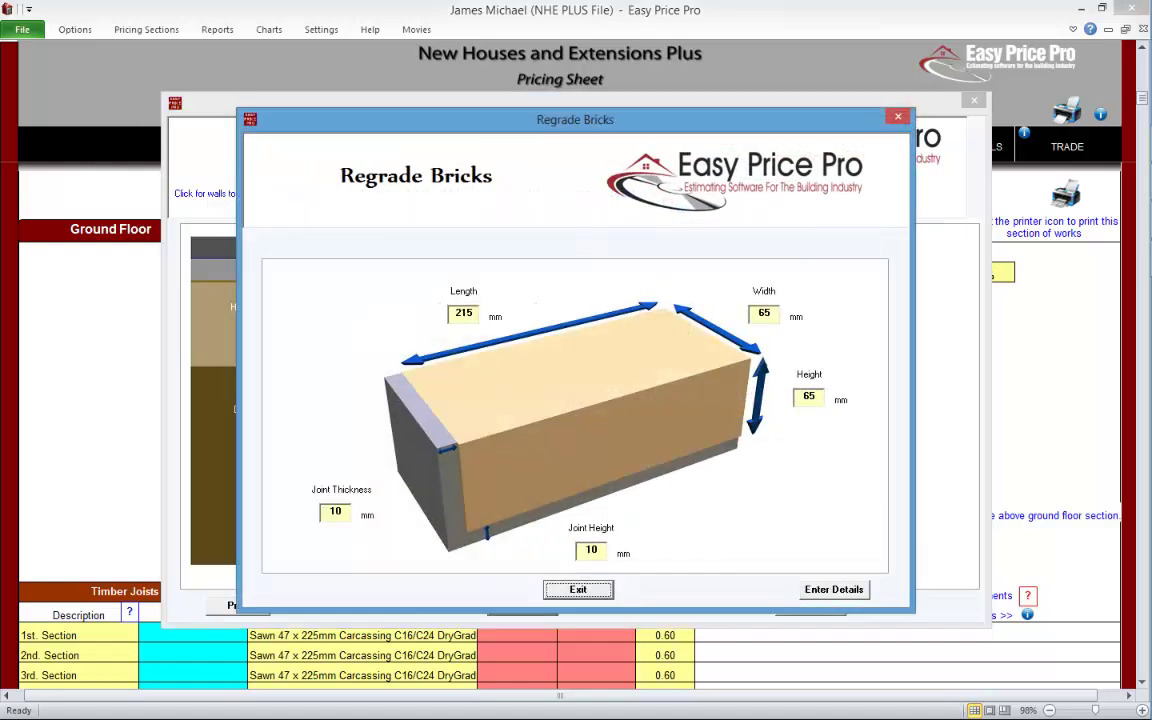
pyautogui.click(578, 589)
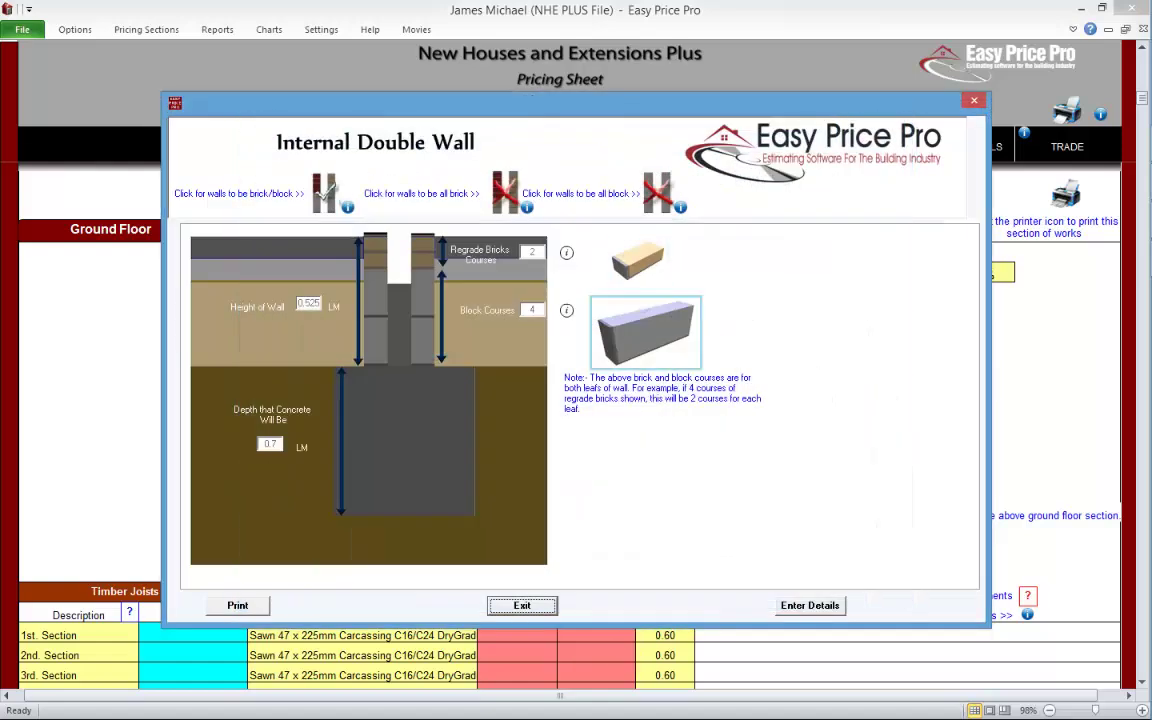
pyautogui.click(643, 328)
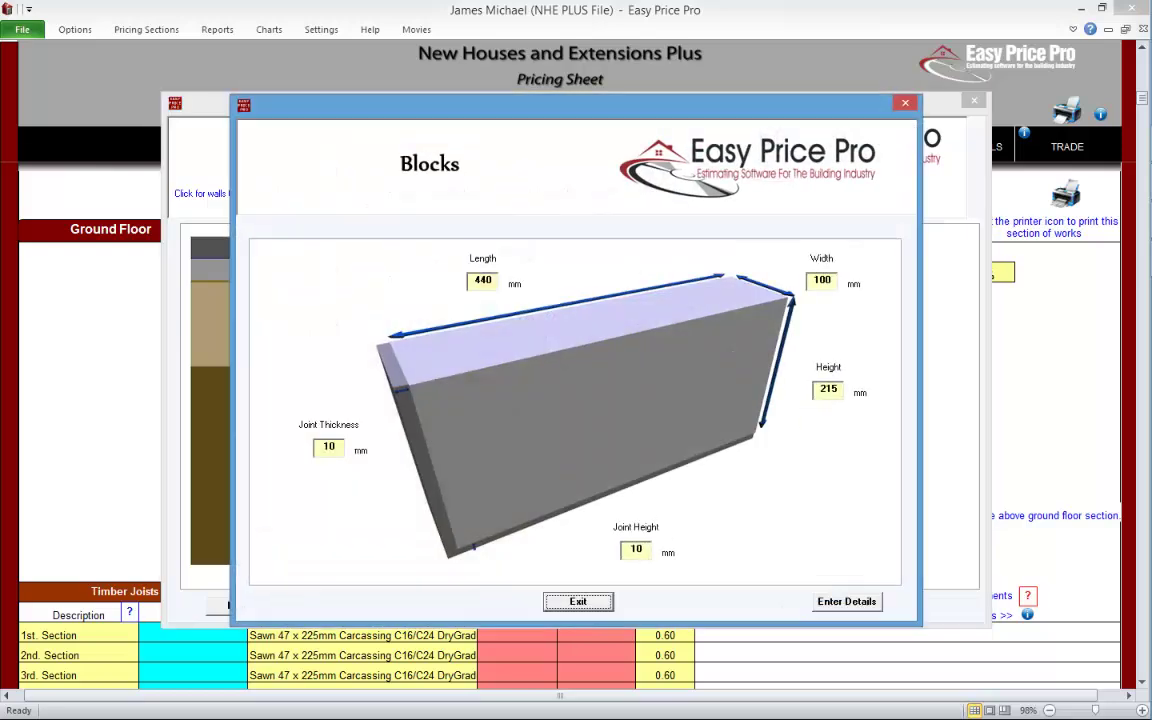
pyautogui.click(578, 599)
pyautogui.click(810, 606)
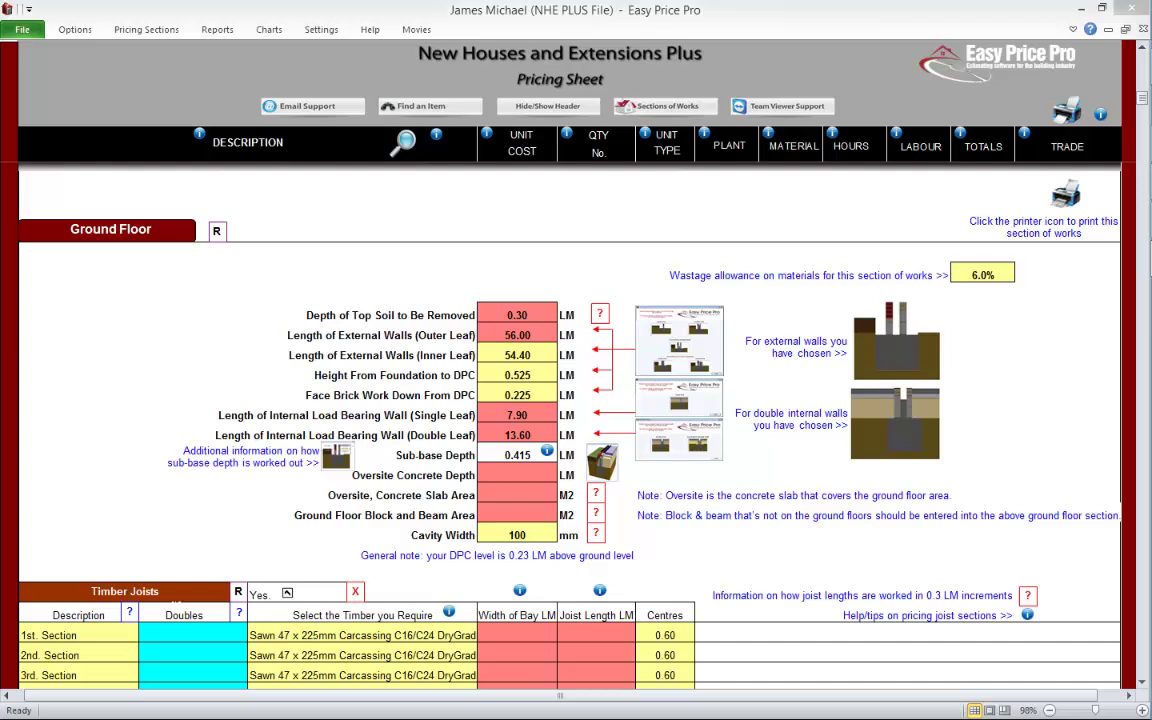
# Step: Read how the sub-base depth is calculated, and look through the facing brickwork and perimeter insulation choices in the floor build-up settings
pyautogui.click(546, 451)
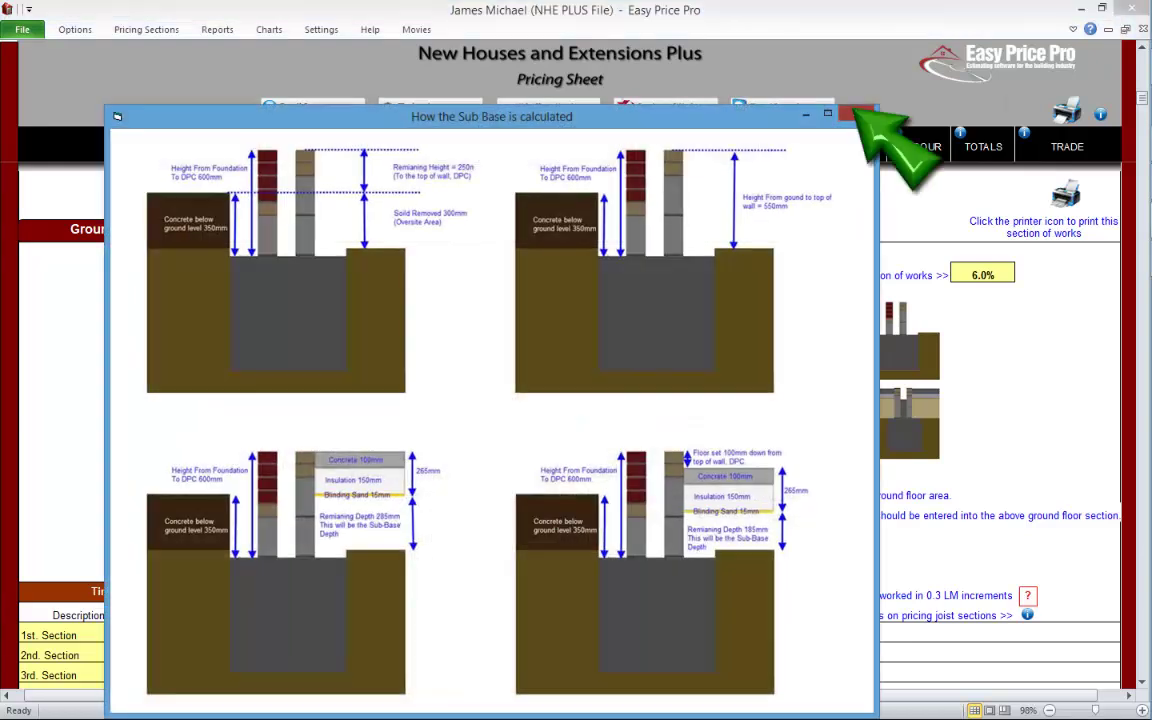
pyautogui.click(856, 113)
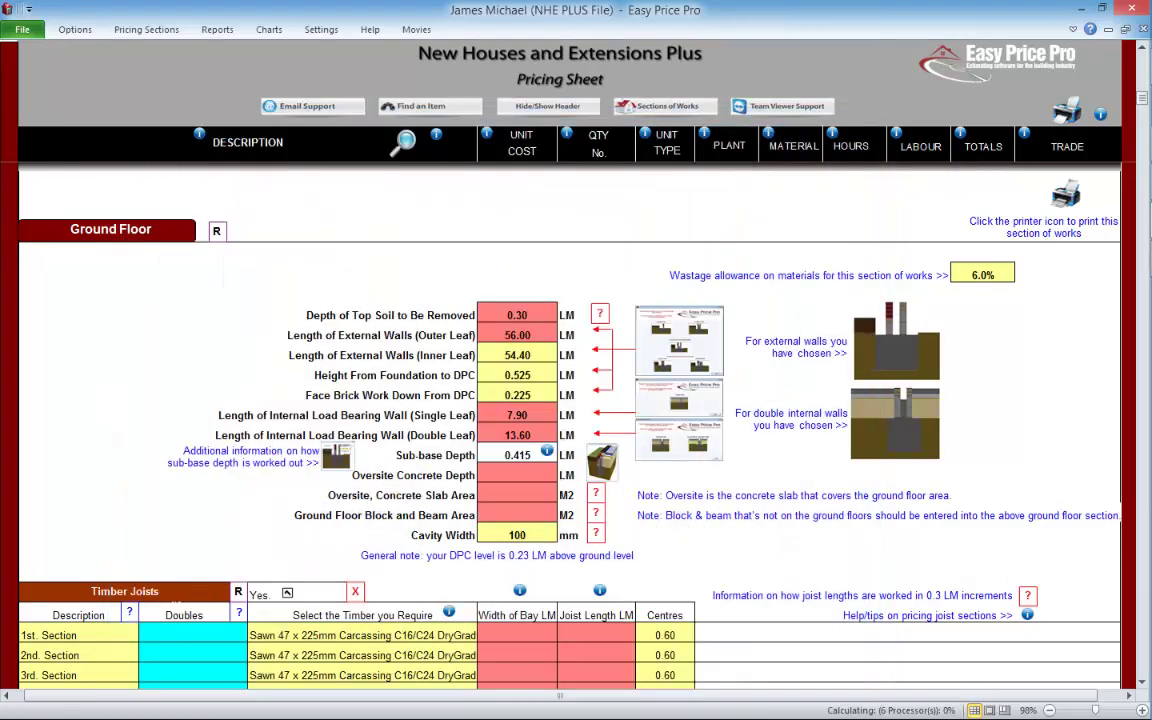
pyautogui.click(600, 456)
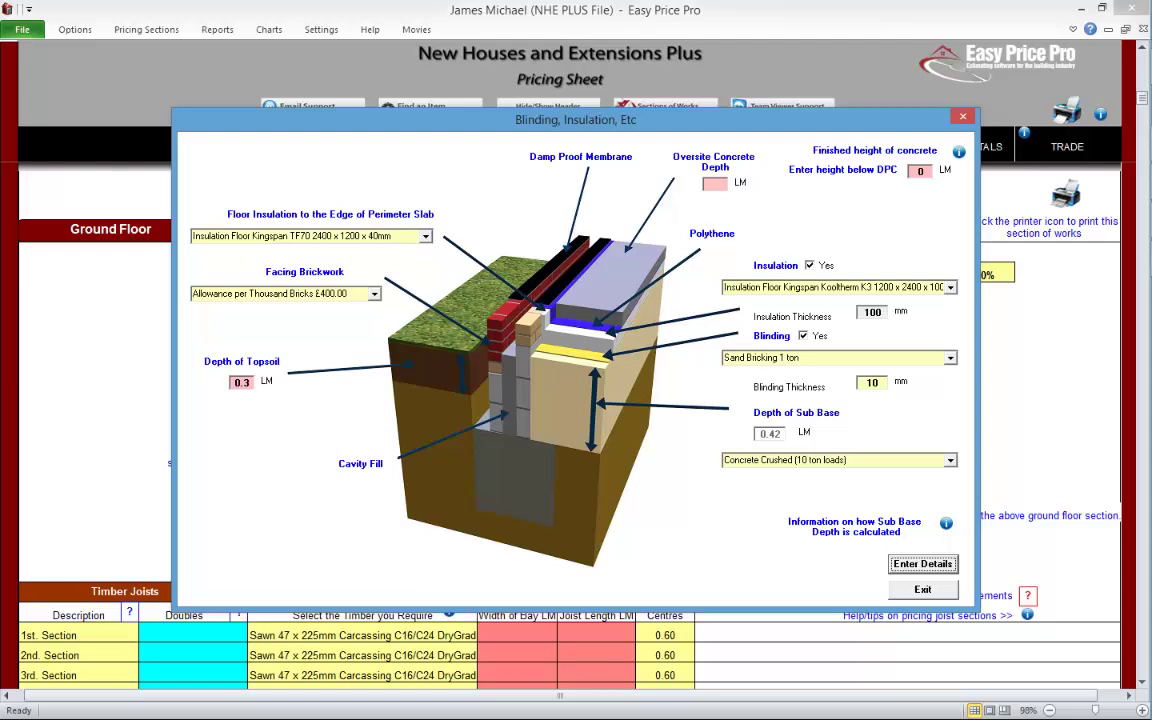
pyautogui.click(374, 294)
pyautogui.click(374, 294)
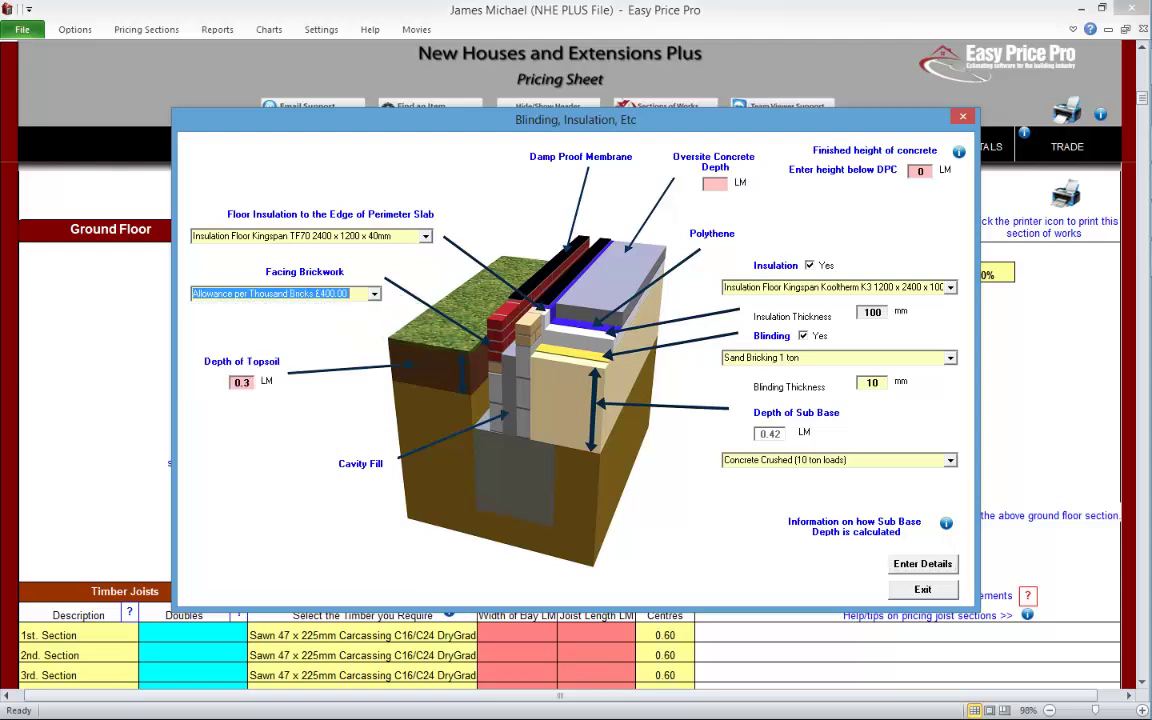
pyautogui.click(427, 236)
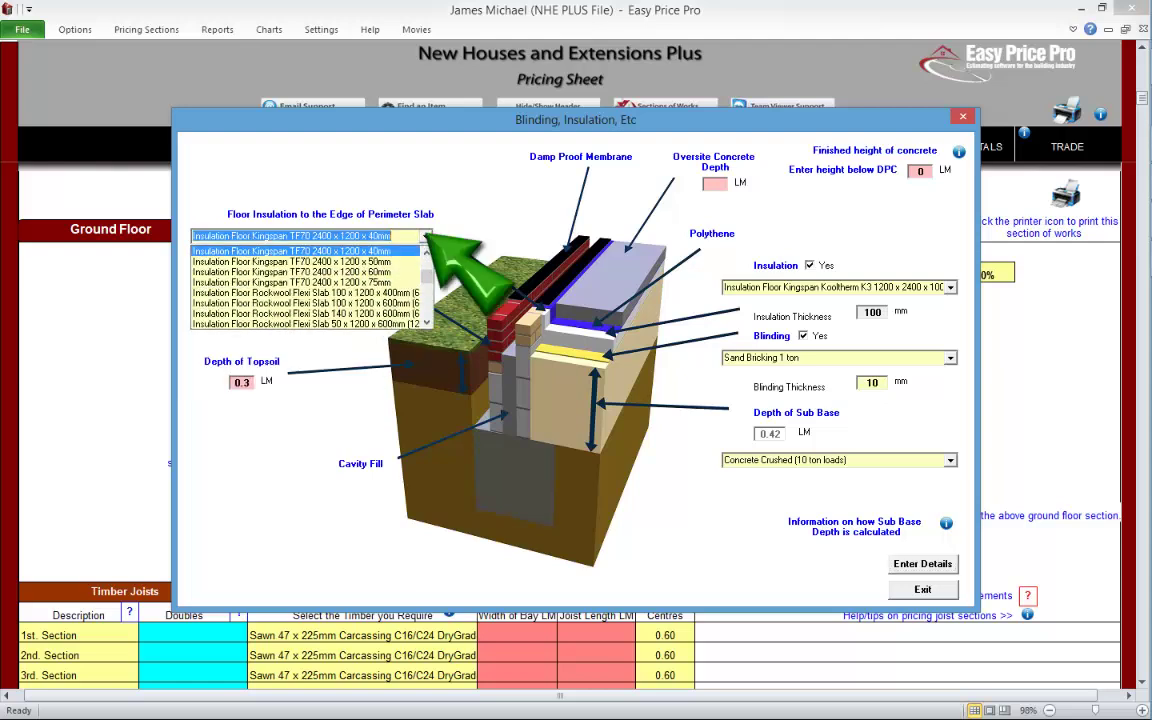
pyautogui.click(427, 236)
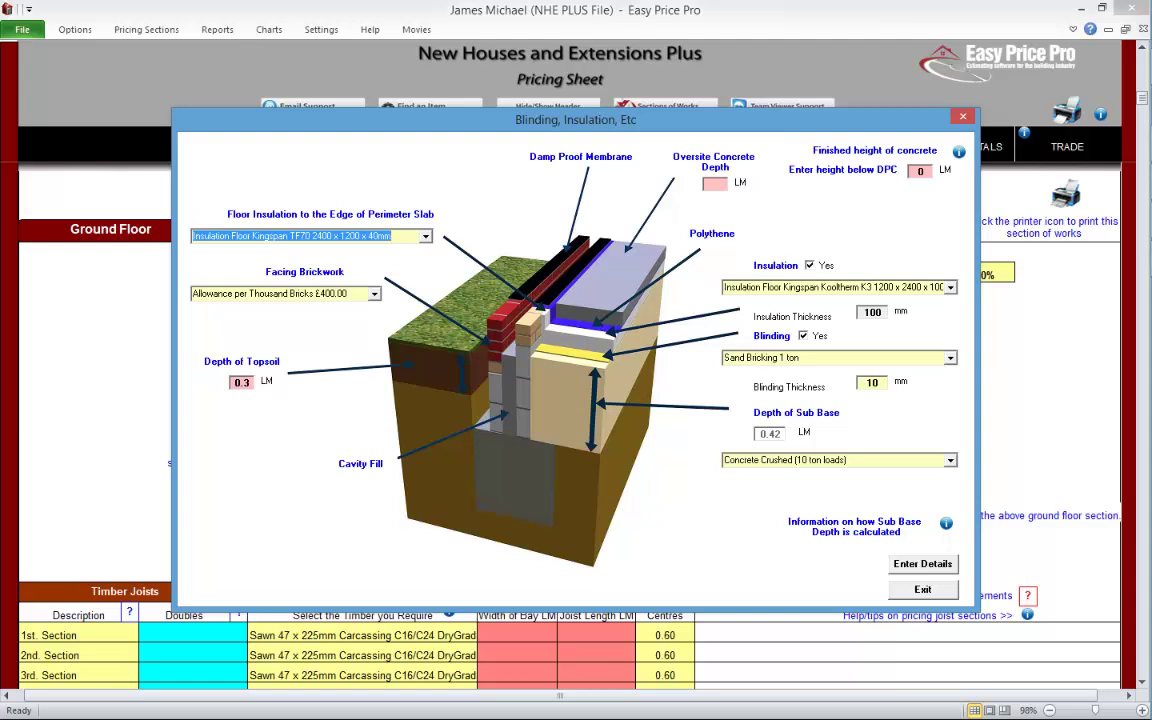
# Step: Try the floor without insulation, re-enable it and select Insulation Floor Kingspan Kooltherm K3 1200 x 2400 x 60mm
pyautogui.click(809, 265)
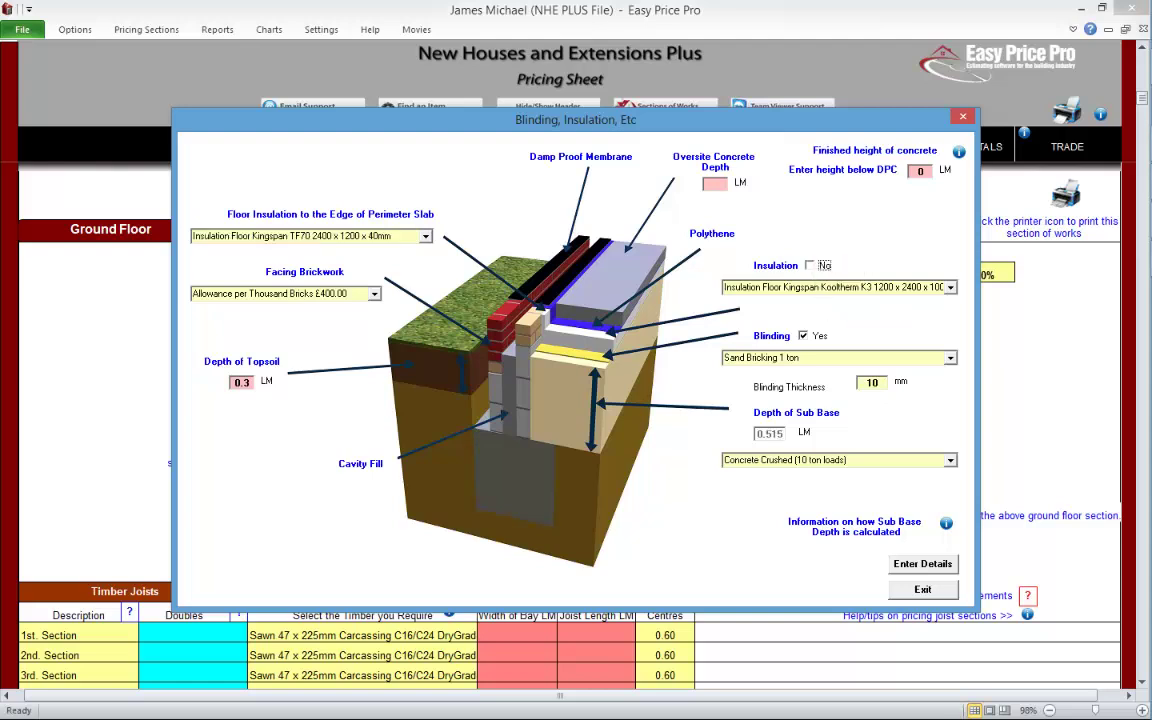
pyautogui.click(809, 265)
pyautogui.click(951, 287)
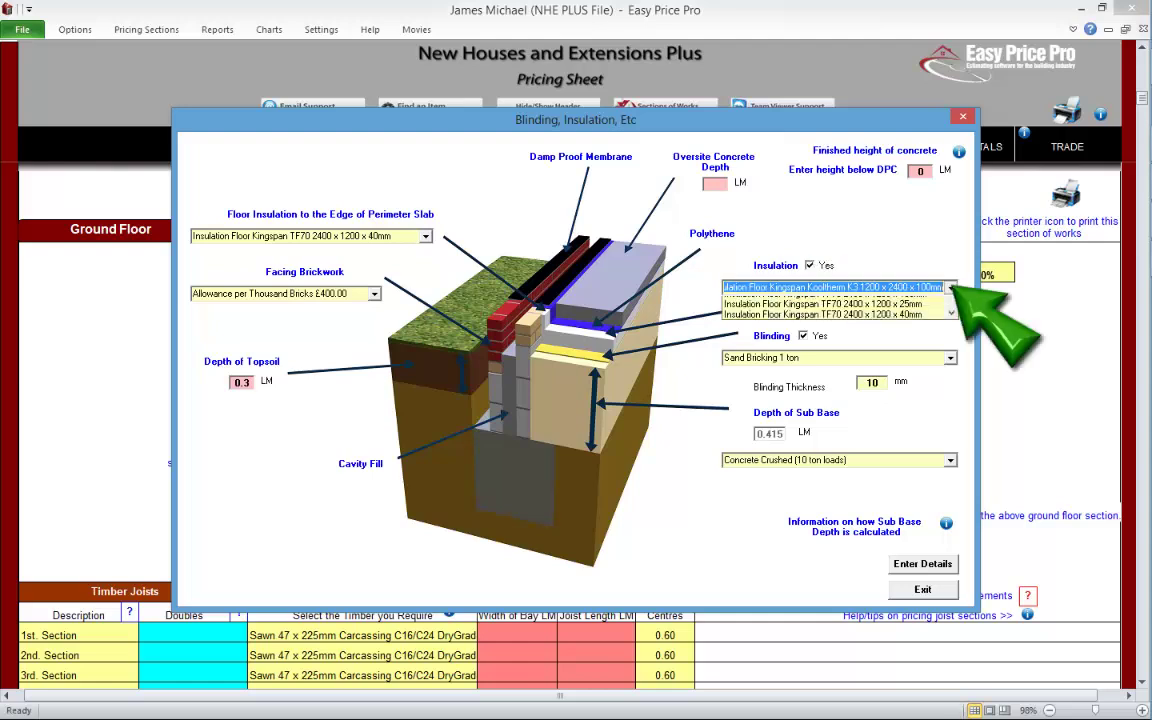
pyautogui.click(874, 333)
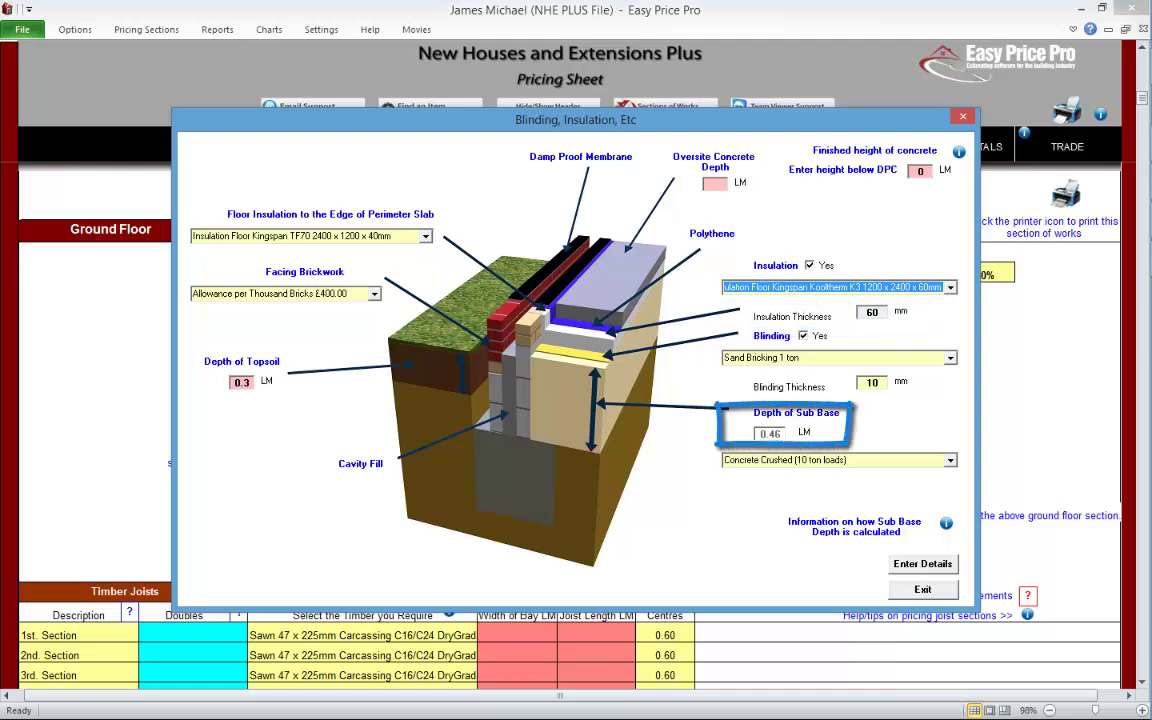
# Step: Change the floor insulation to Insulation Floor Kingspan Kooltherm K3 1200 x 2400 x 100mm
pyautogui.click(951, 288)
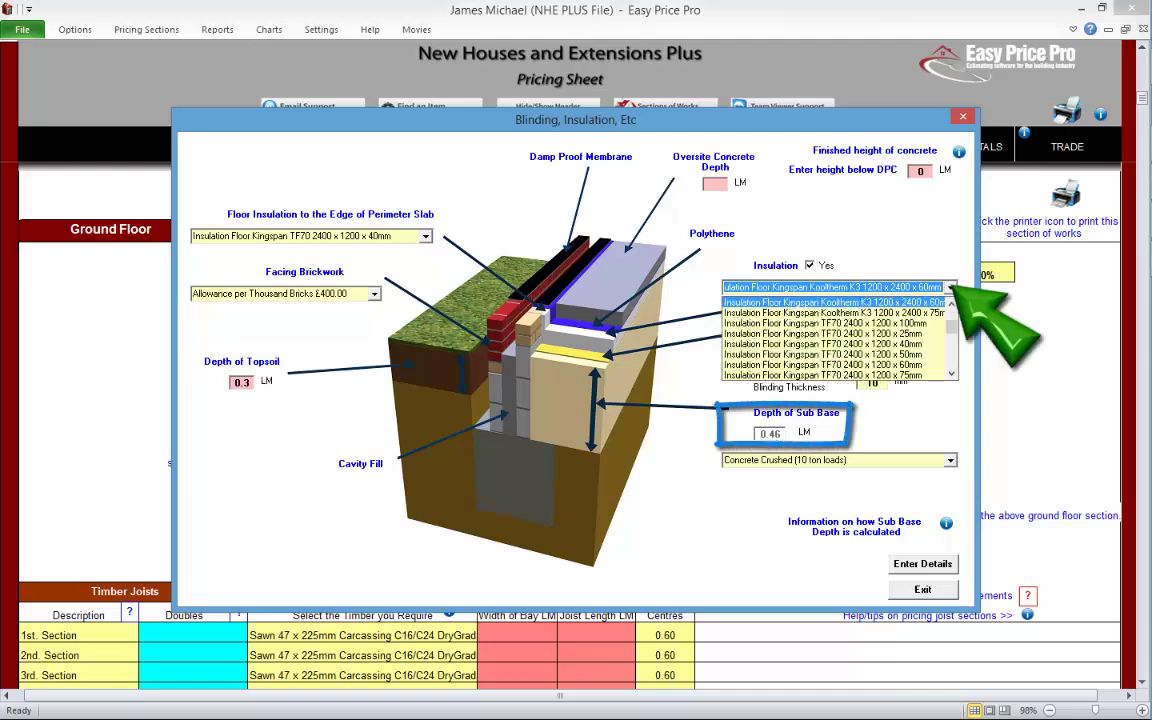
pyautogui.click(951, 303)
pyautogui.click(951, 303)
pyautogui.click(951, 302)
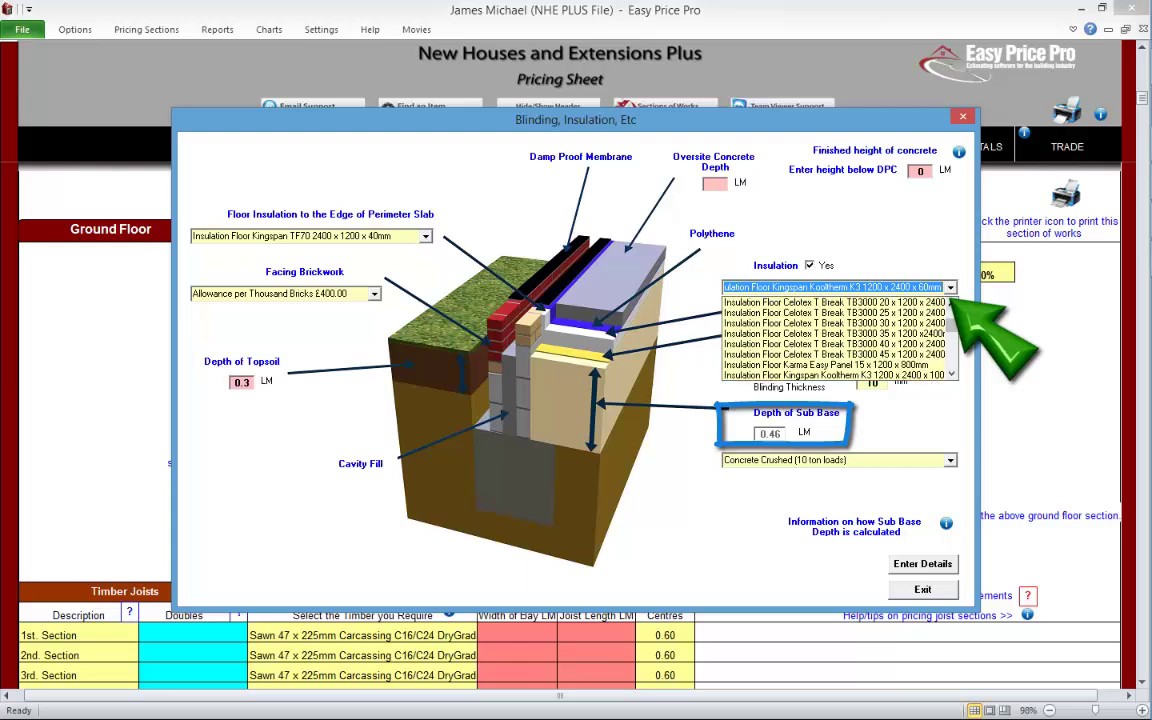
pyautogui.click(874, 373)
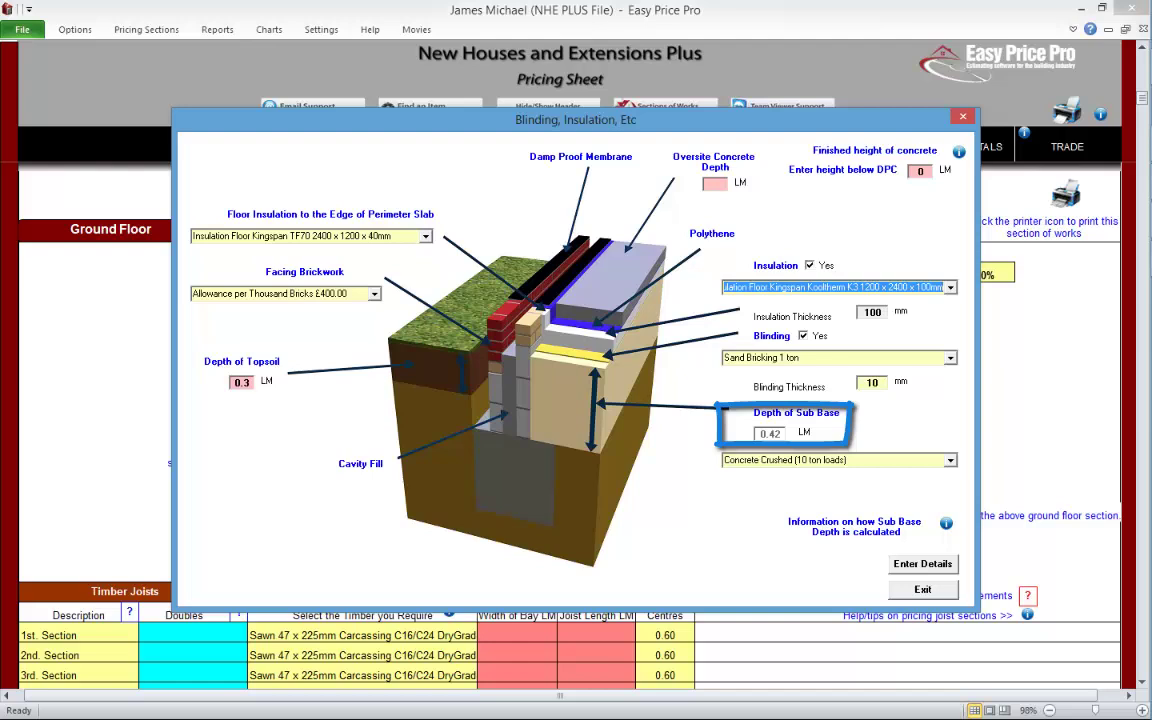
# Step: Try the floor without blinding, re-enable it and try a blinding thickness of 20 mm
pyautogui.click(803, 336)
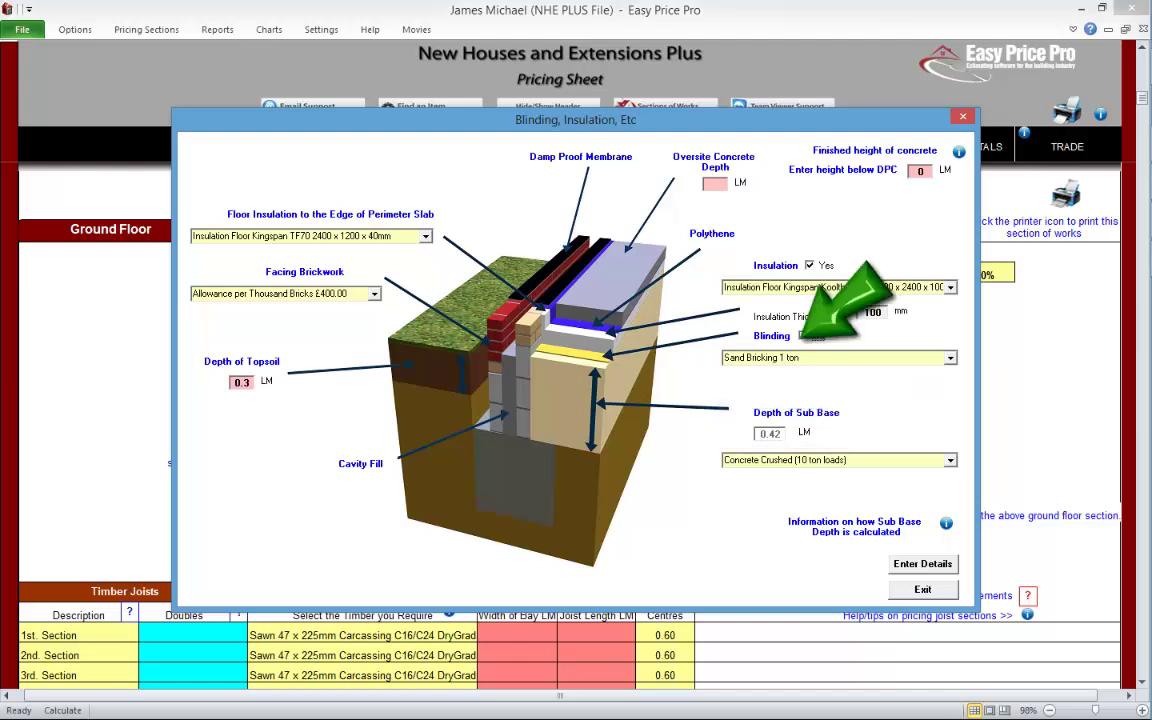
pyautogui.click(803, 336)
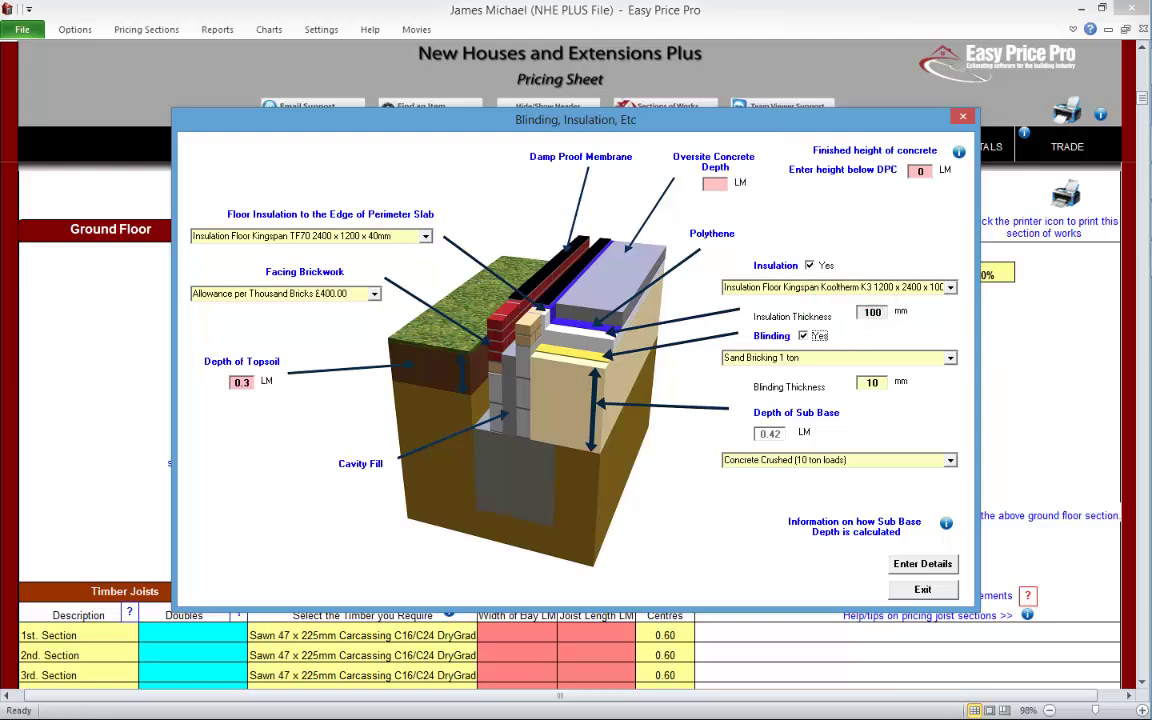
pyautogui.click(881, 383)
pyautogui.moveTo(881, 383); pyautogui.dragTo(863, 383)
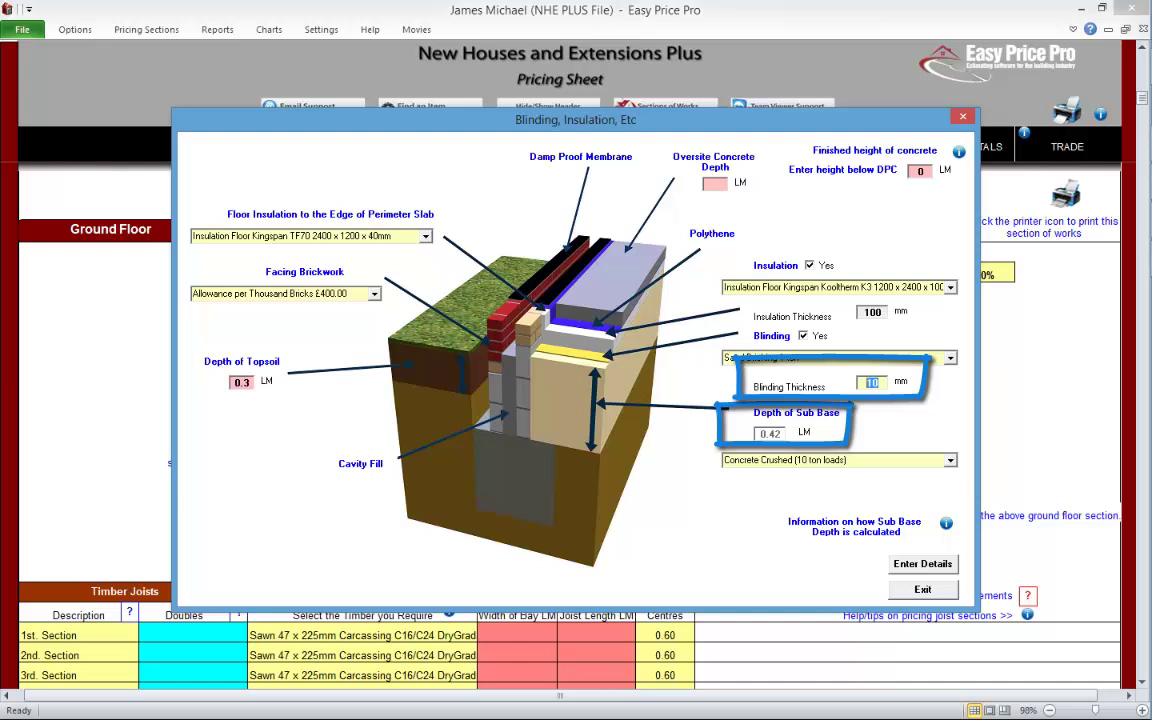
pyautogui.write('20')
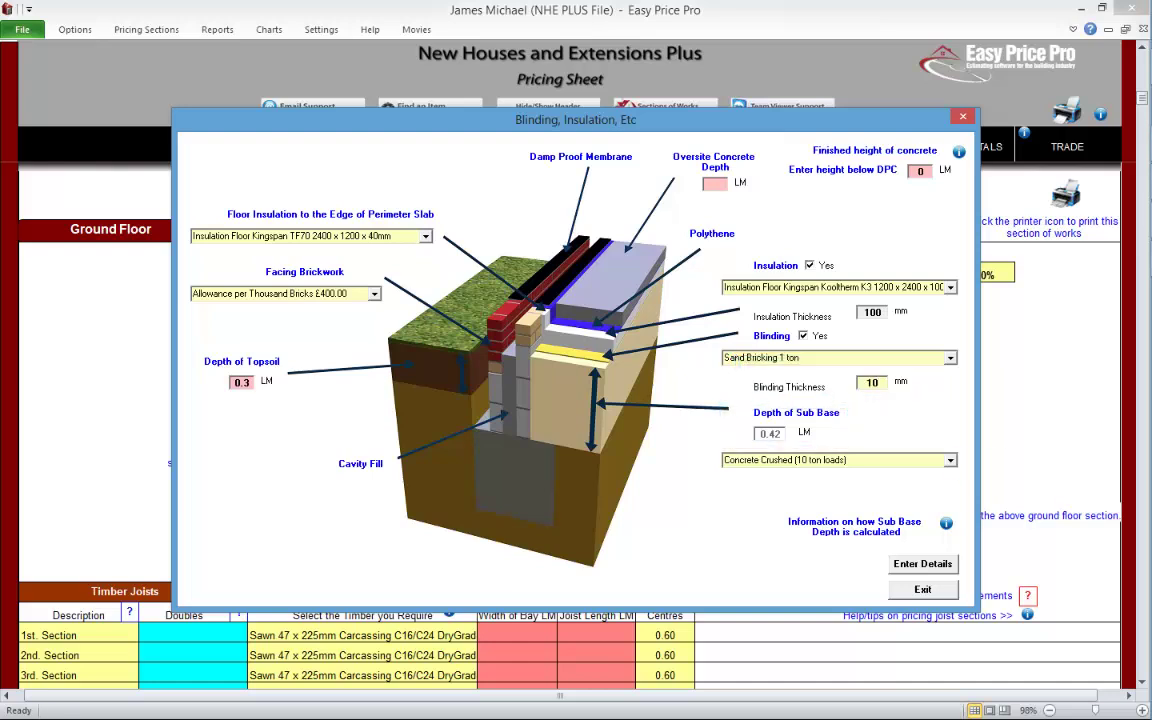
# Step: Look through the sub-base fill material choices and read how the sub-base depth is calculated
pyautogui.click(950, 460)
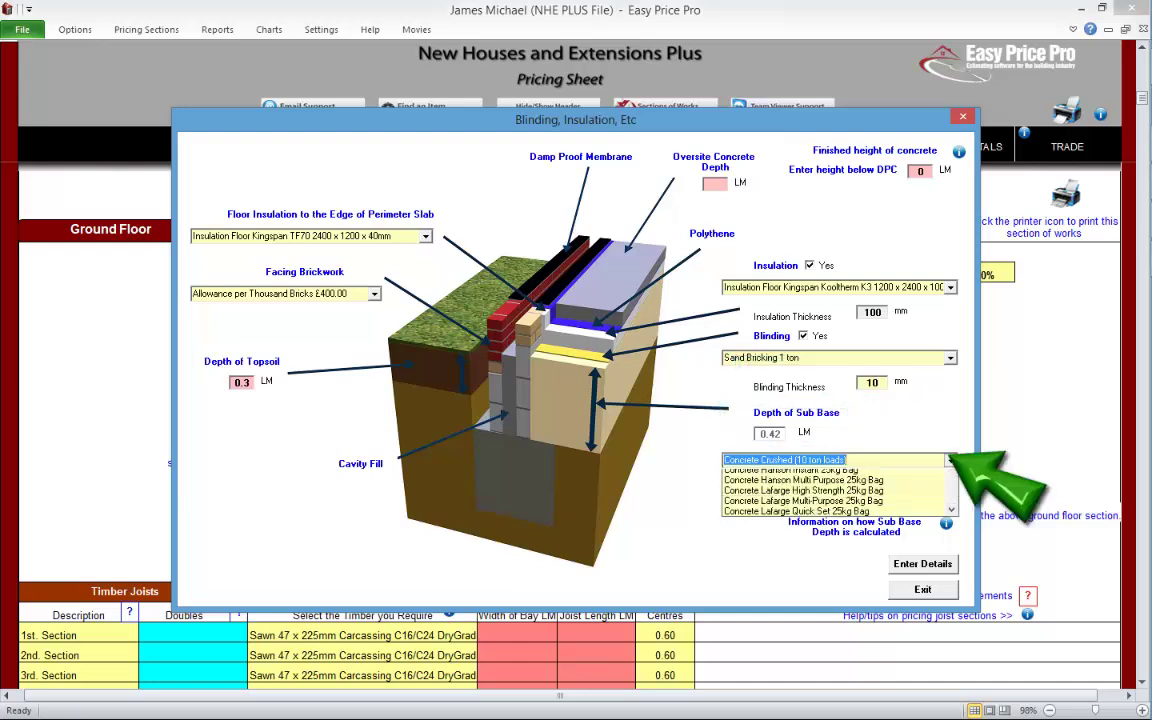
pyautogui.click(950, 460)
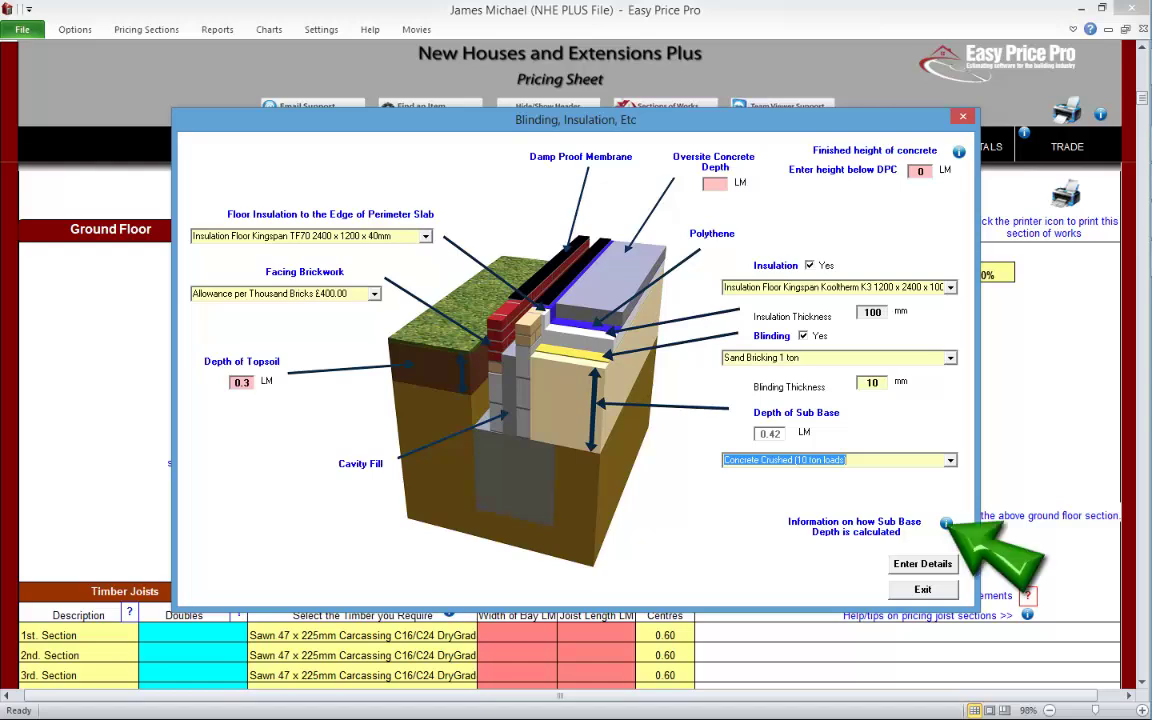
pyautogui.click(946, 522)
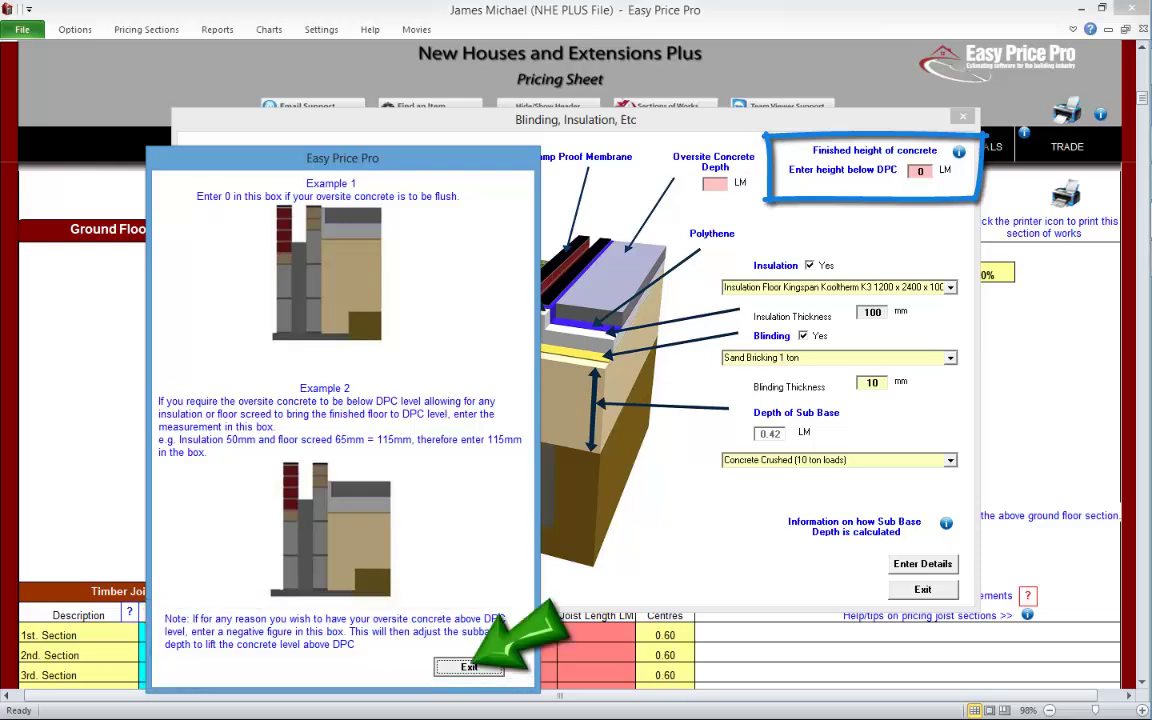
# Step: Close the help on finished concrete height and enter the blinding and insulation details into the pricing sheet
pyautogui.click(469, 666)
pyautogui.press('Tab')
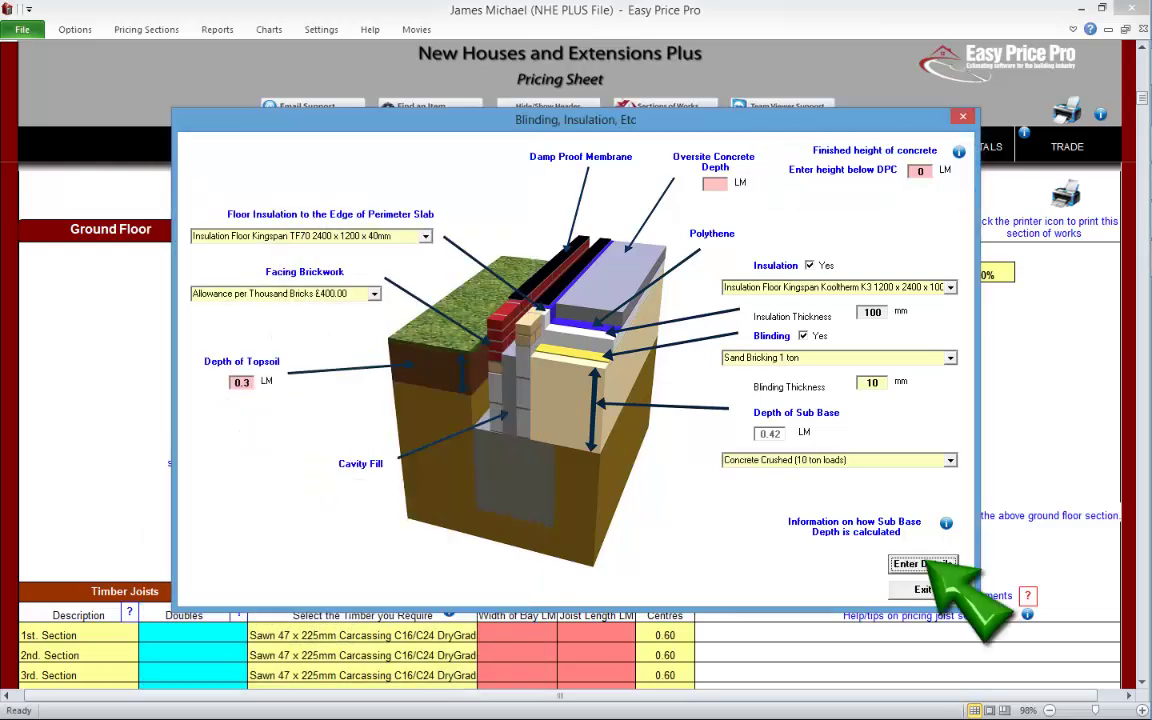
pyautogui.press('Return')
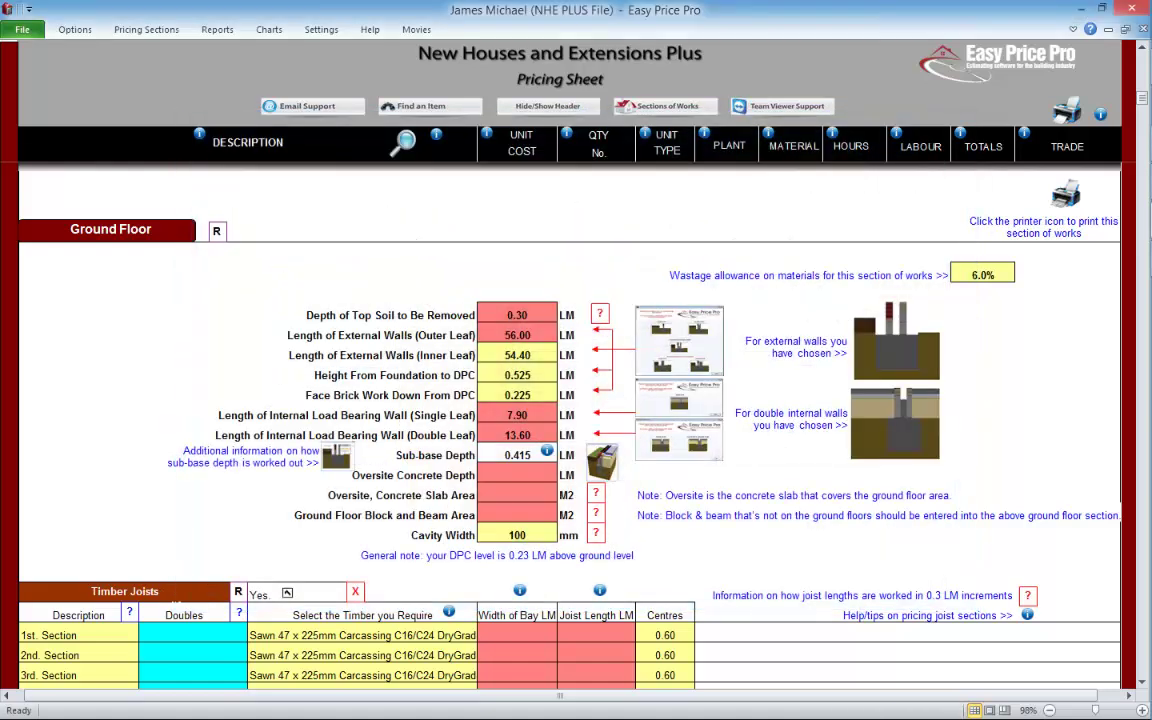
# Step: Review the sub-base depth calculation for the entered measurements and the illustration of the available ground floor types
pyautogui.click(337, 457)
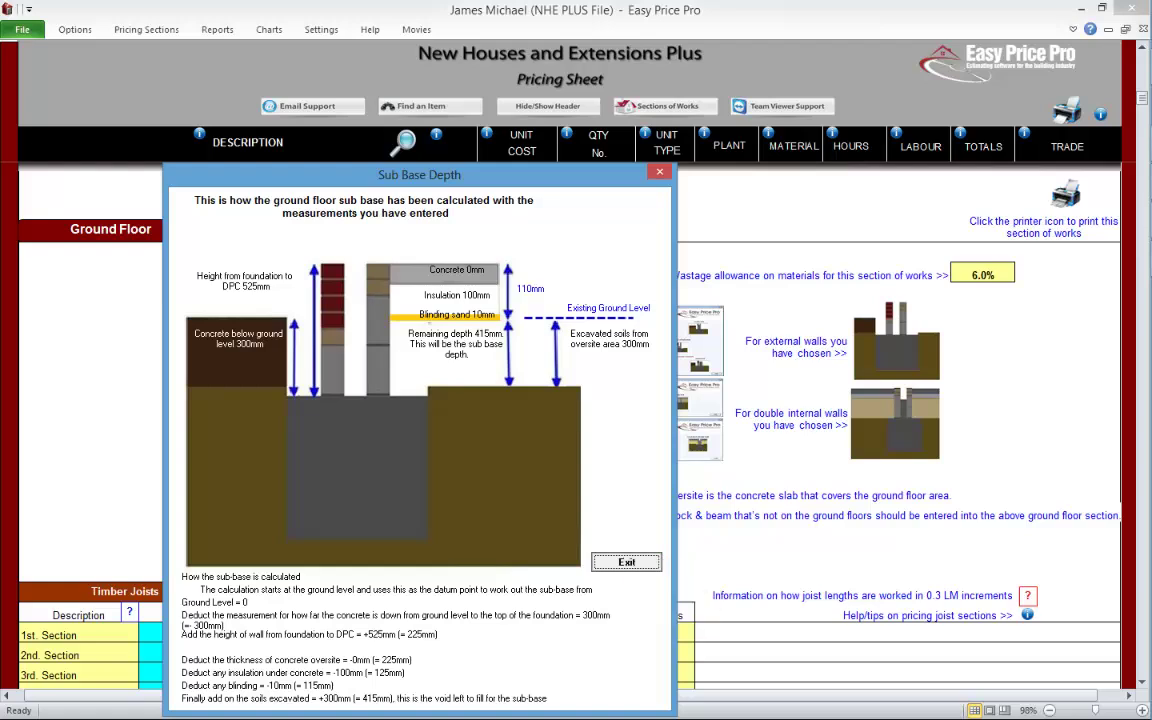
pyautogui.click(626, 562)
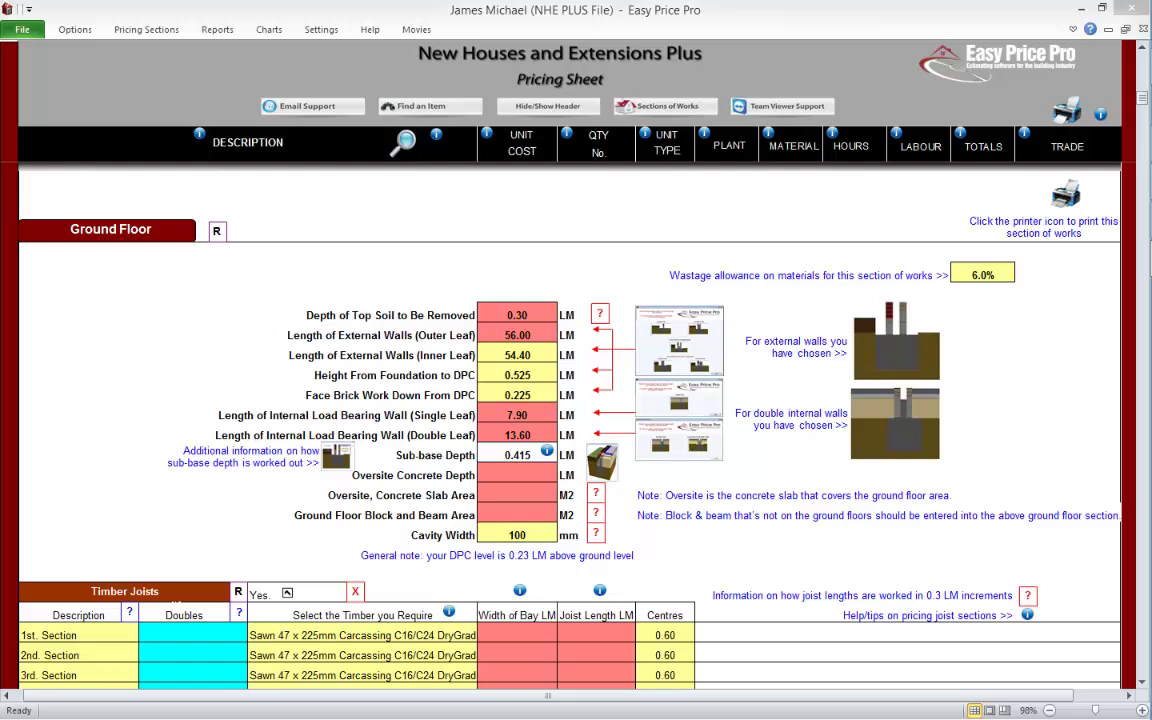
pyautogui.click(217, 231)
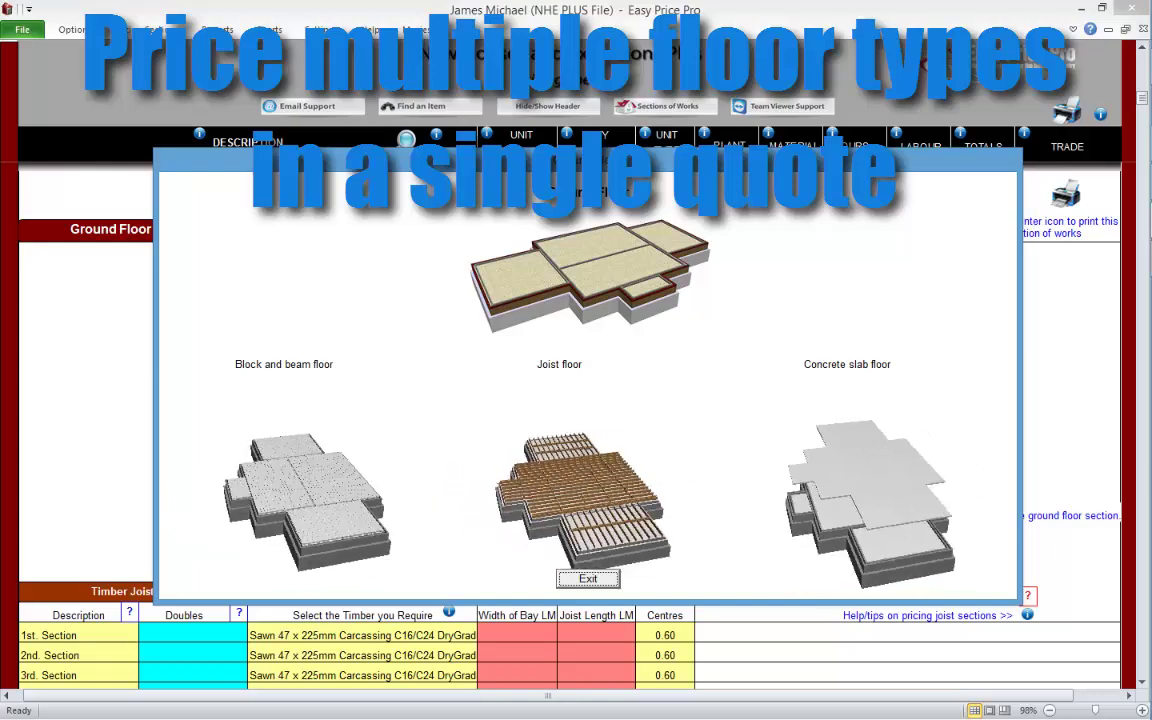
pyautogui.click(588, 578)
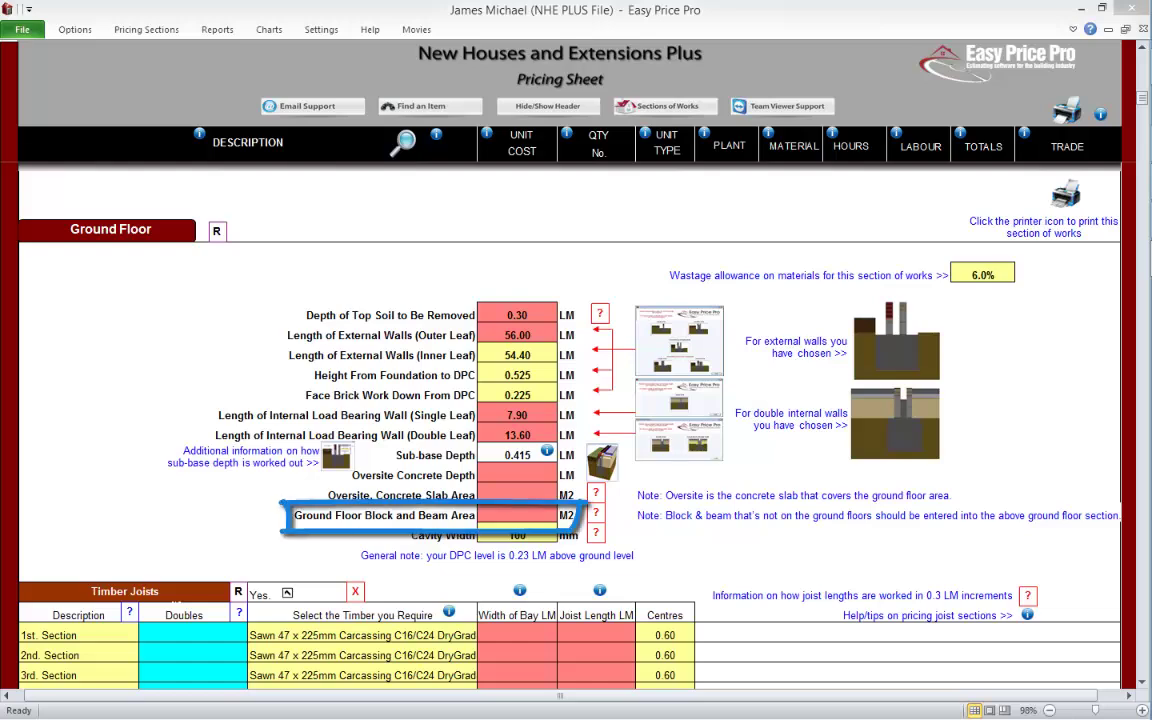
# Step: Enter a ground floor block and beam area of 121.04 M2 into the pricing sheet and check the cavity width diagram
pyautogui.click(596, 513)
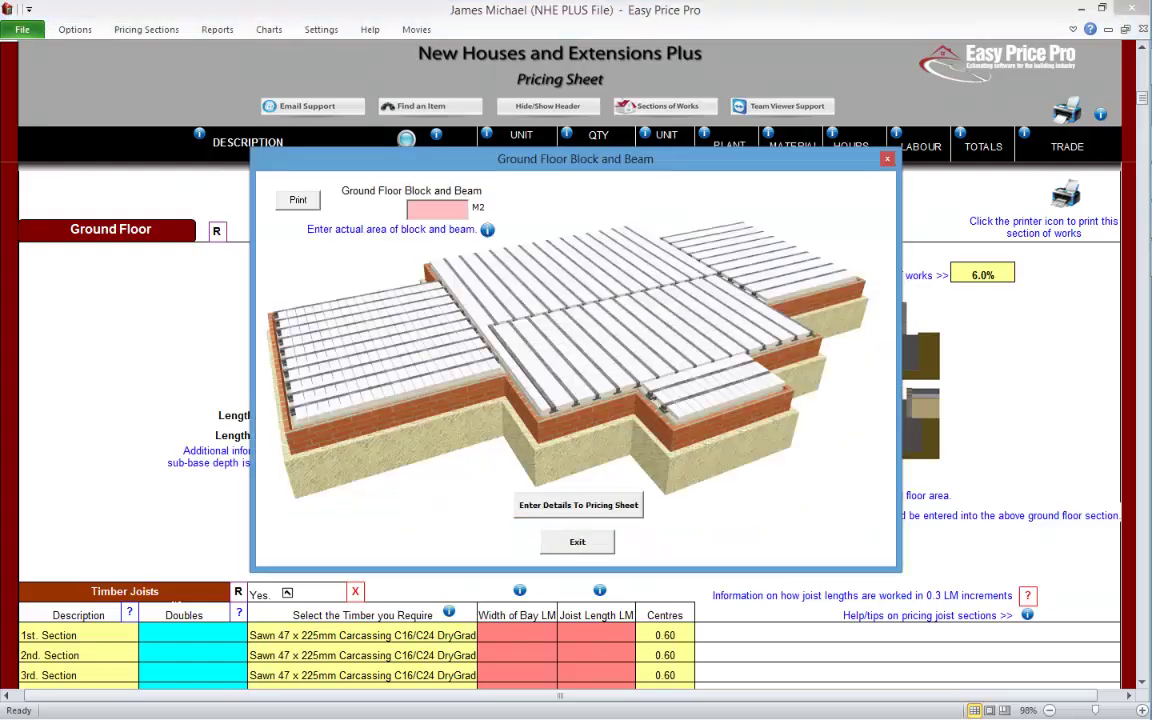
pyautogui.click(577, 542)
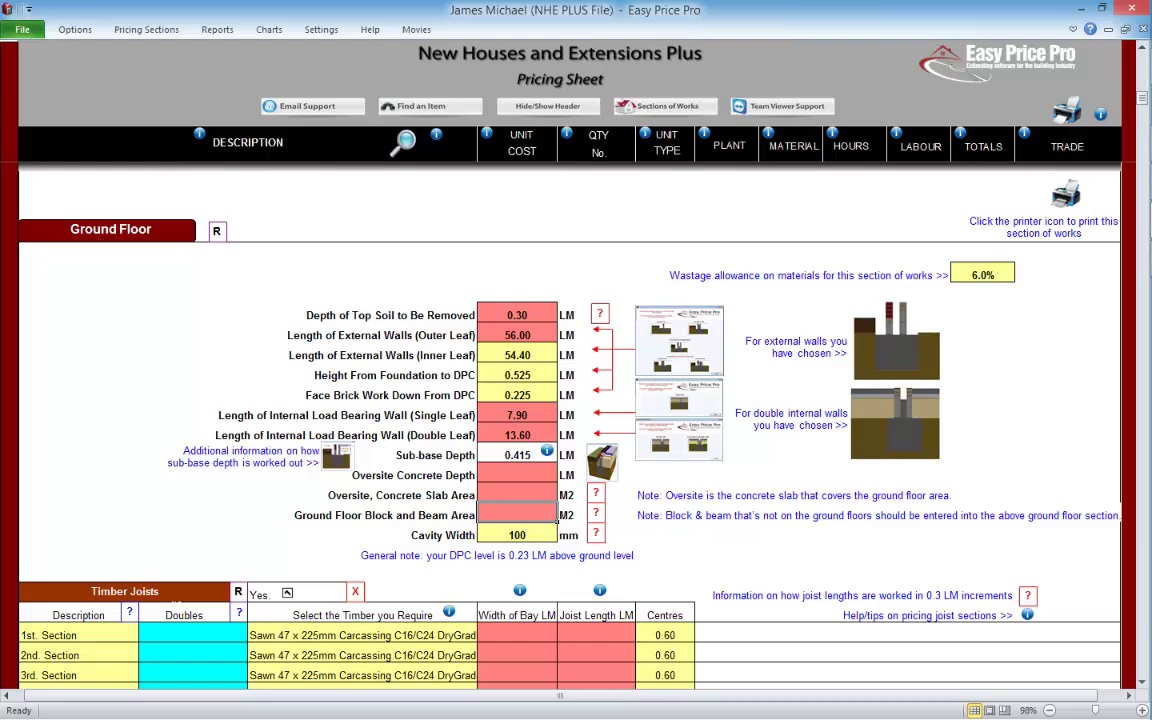
pyautogui.click(596, 512)
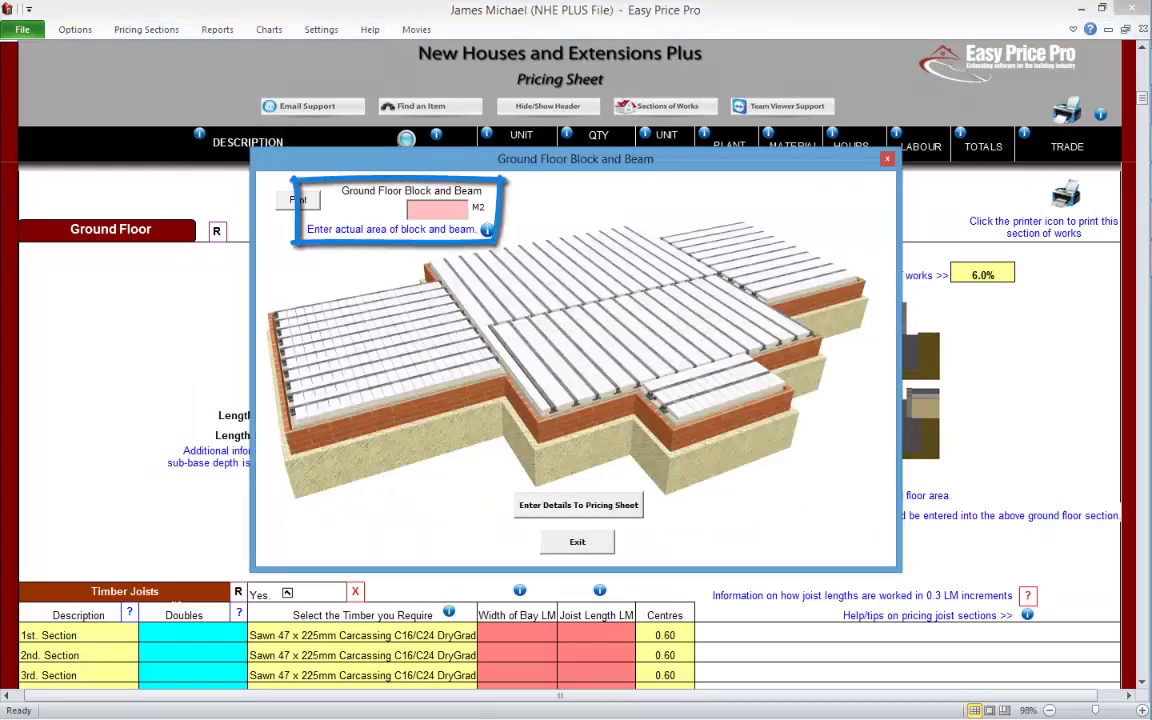
pyautogui.write('121.04')
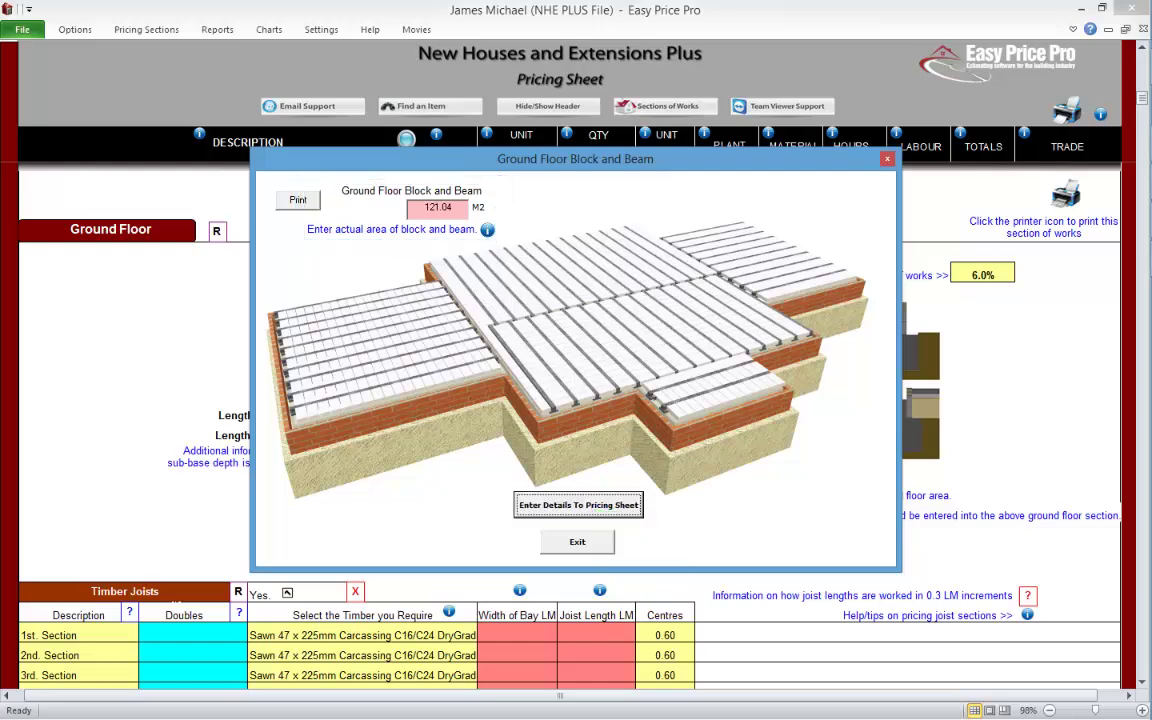
pyautogui.click(578, 505)
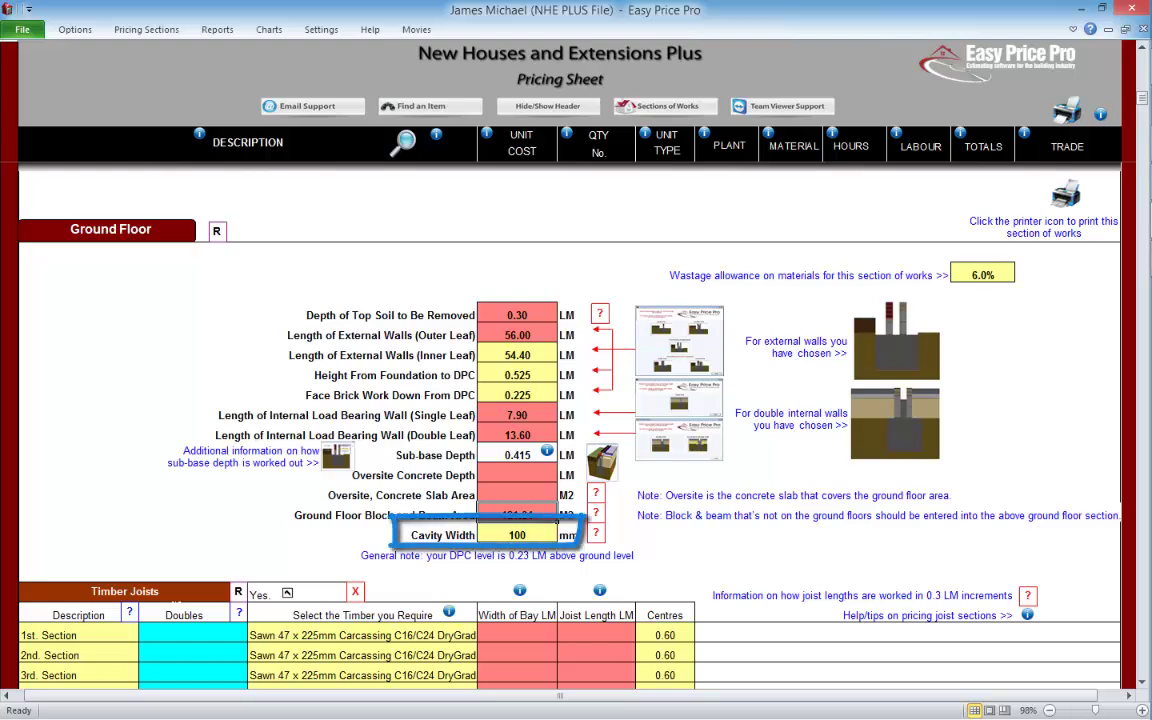
pyautogui.click(530, 535)
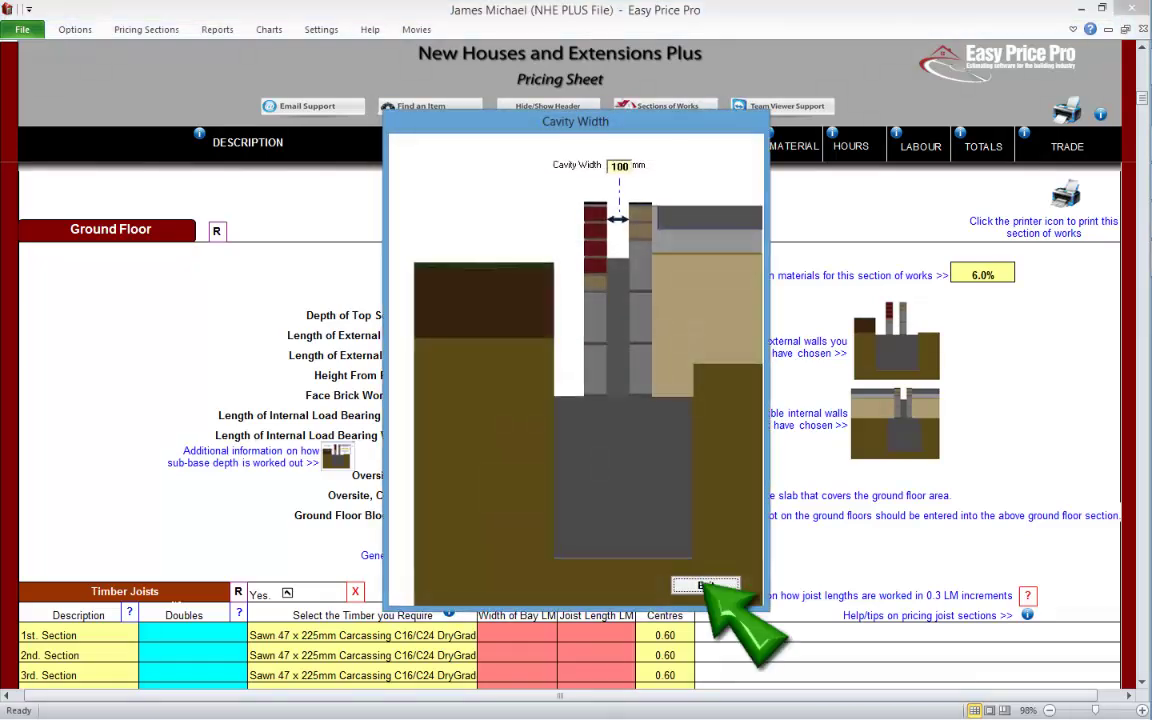
pyautogui.click(705, 585)
# Step: Set the quantity of the Excavator 2.8 ton under Excavation & Disposal of Soils to 1 day
pyautogui.click(1141, 684)
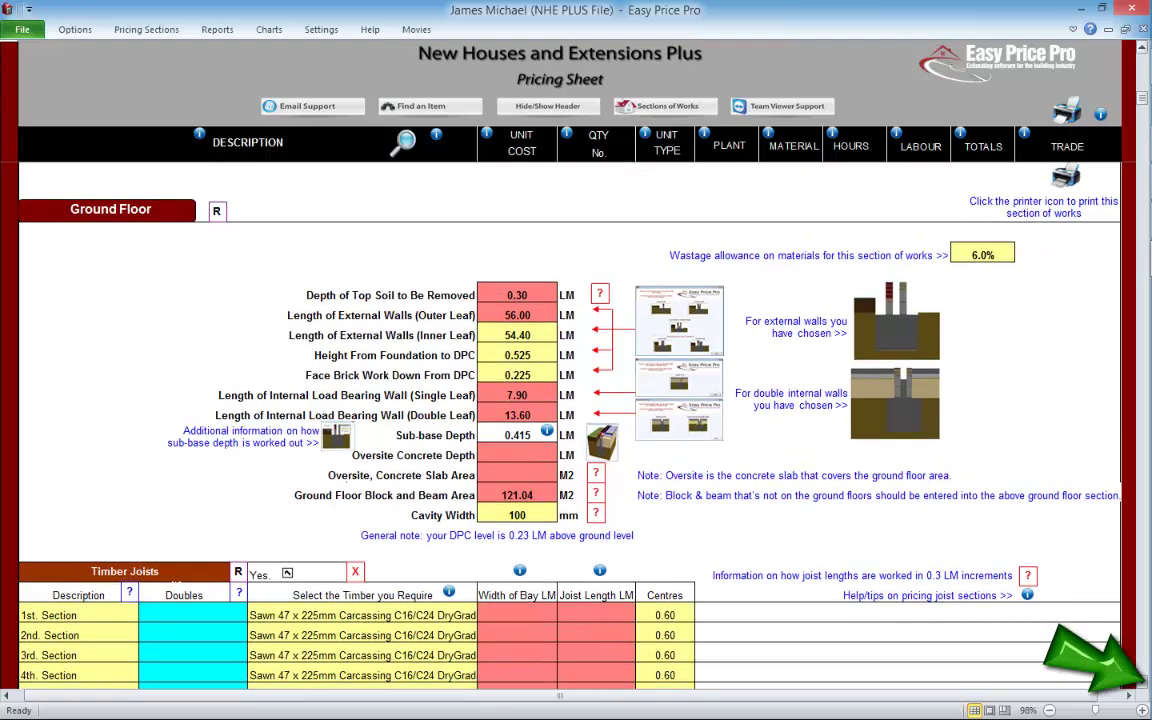
pyautogui.scroll(-15, 1133, 690)
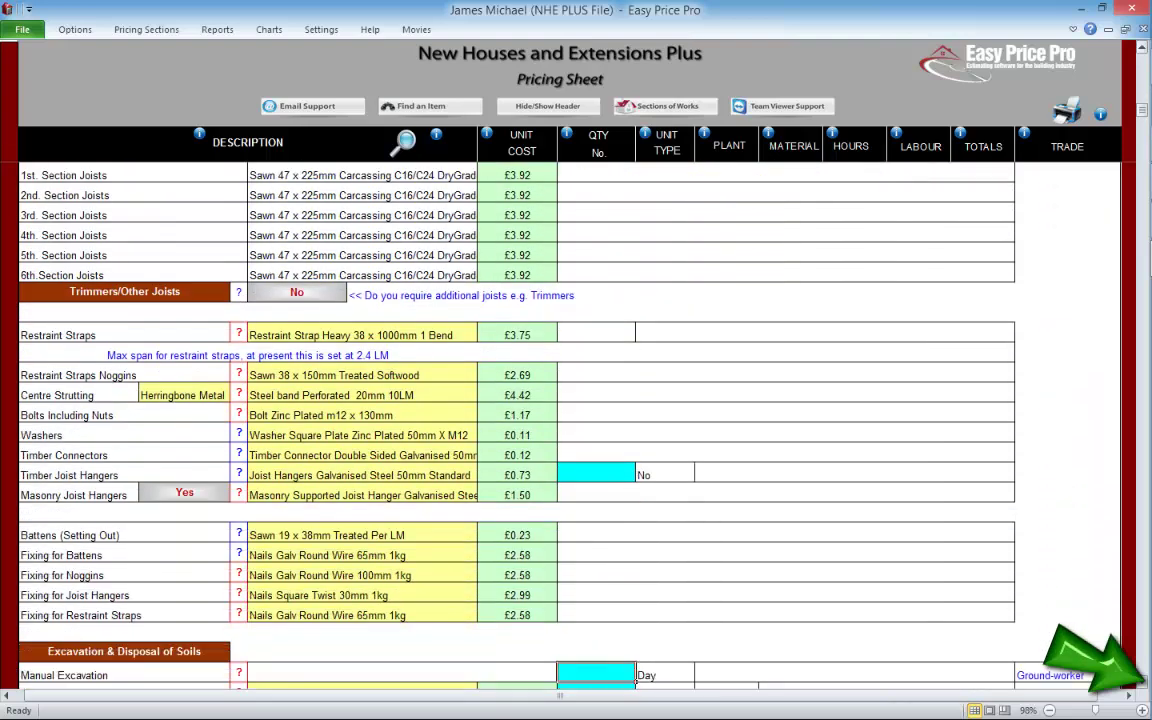
pyautogui.scroll(-8, 1133, 690)
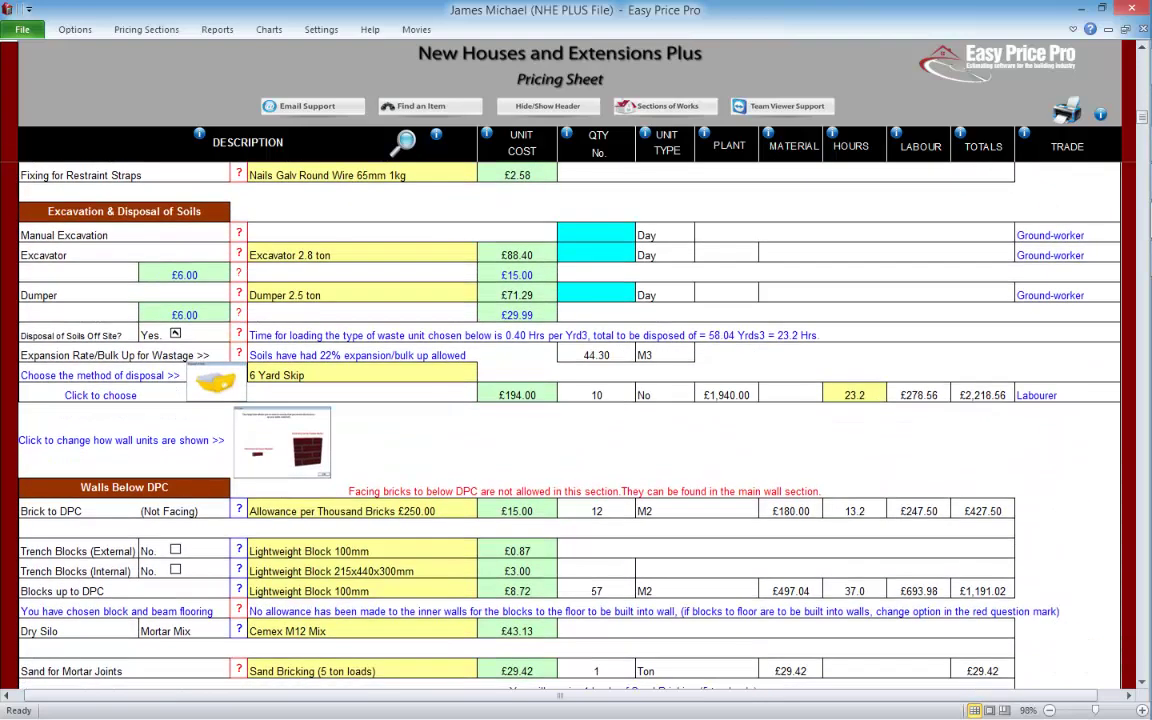
pyautogui.click(596, 254)
pyautogui.write('1')
pyautogui.press('Return')
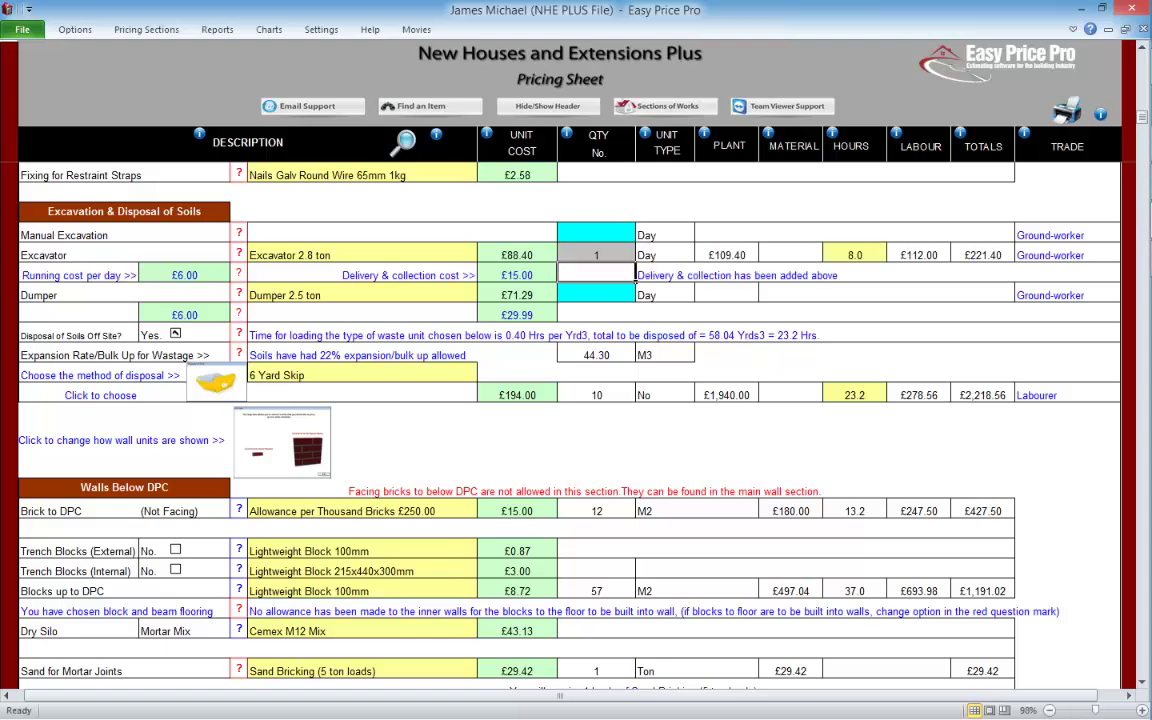
# Step: View the rotating and still illustrations of Block and Beam Flooring and look through the available beam types
pyautogui.scroll(-4, 1133, 684)
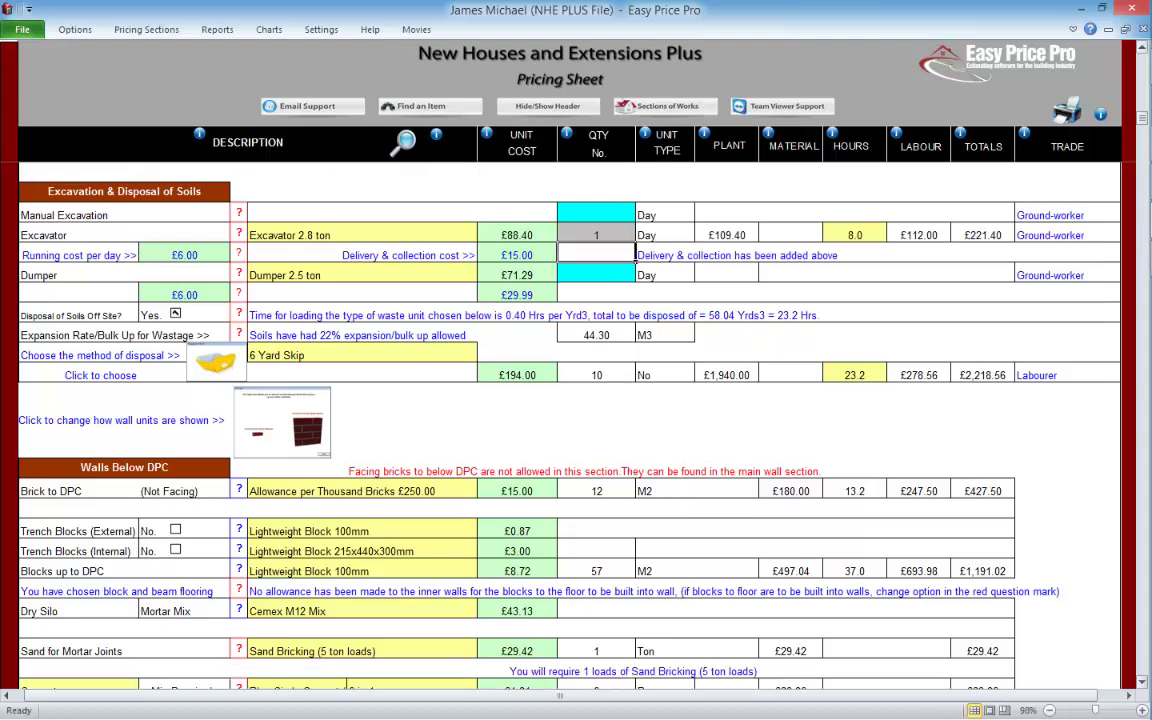
pyautogui.scroll(-1, 1133, 684)
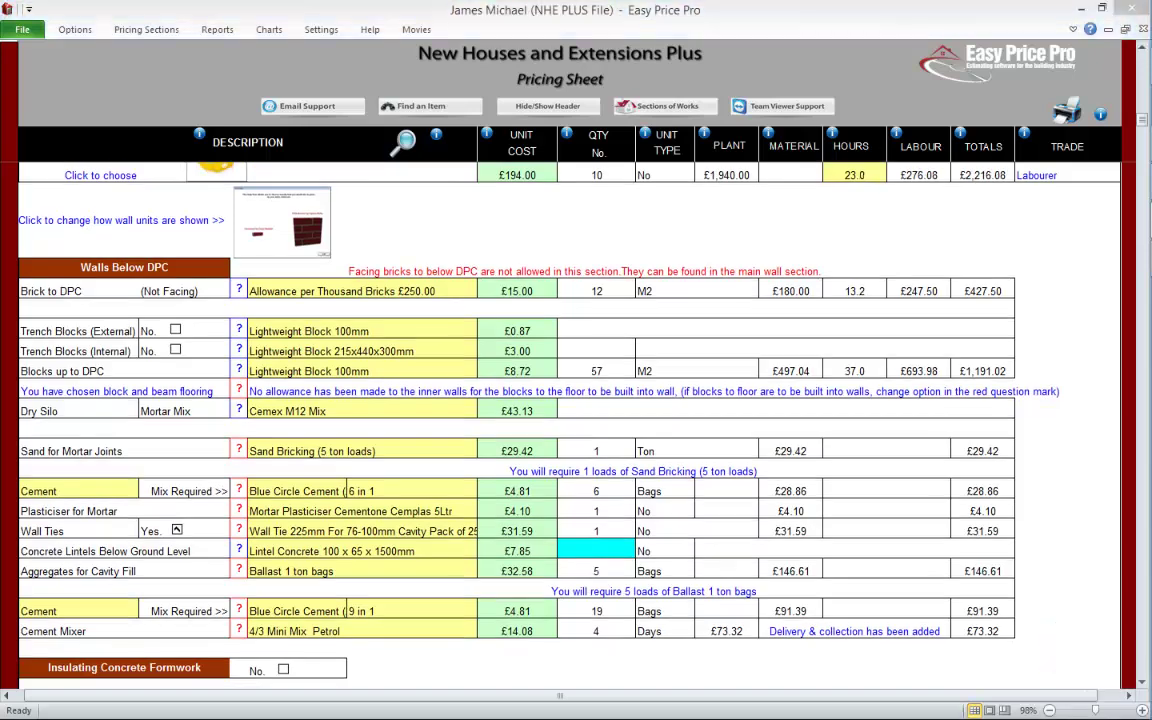
pyautogui.scroll(-8, 1133, 684)
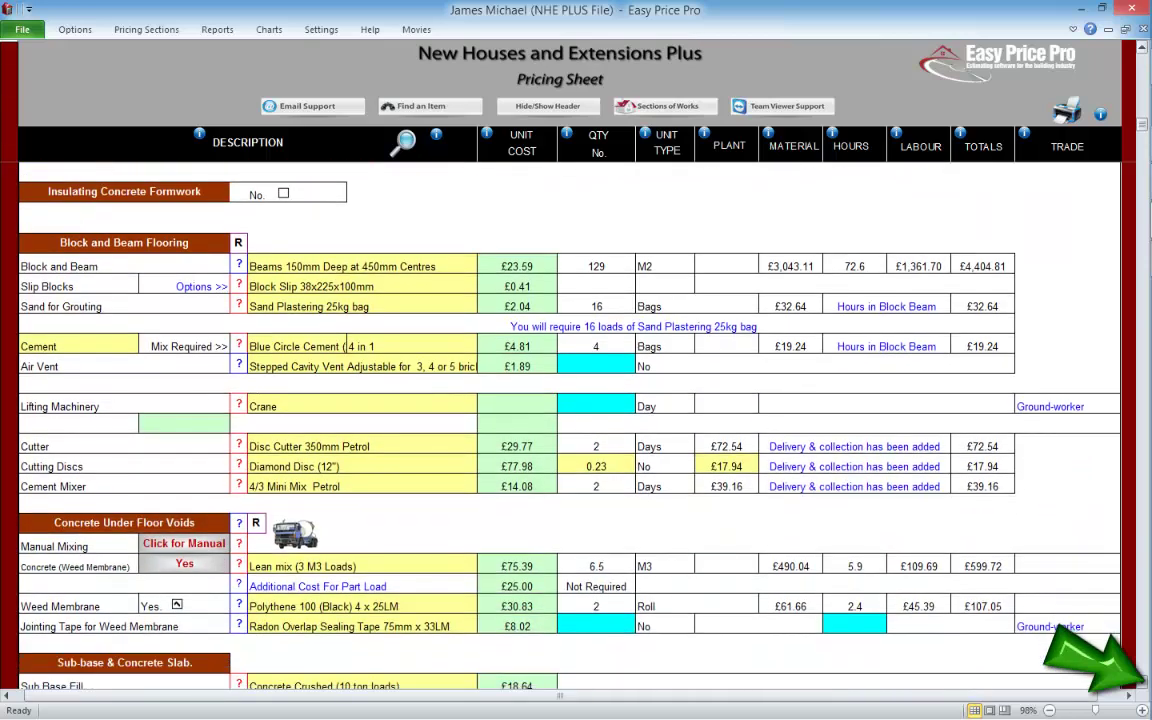
pyautogui.scroll(-2, 1133, 684)
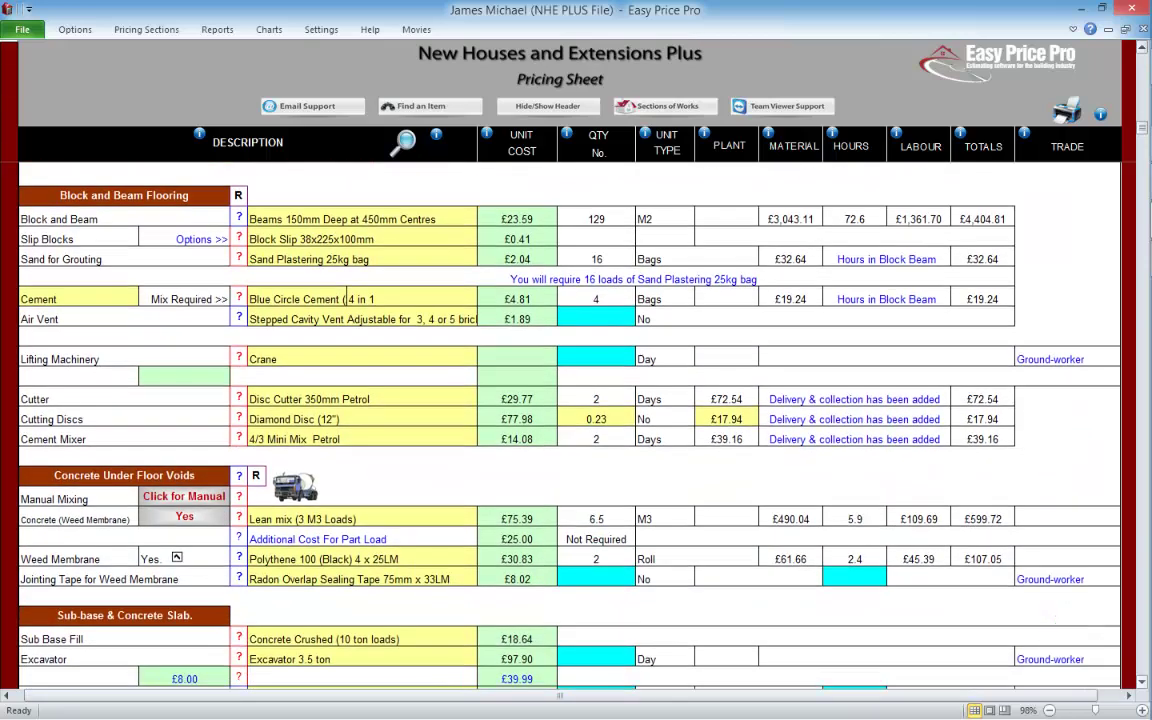
pyautogui.click(238, 196)
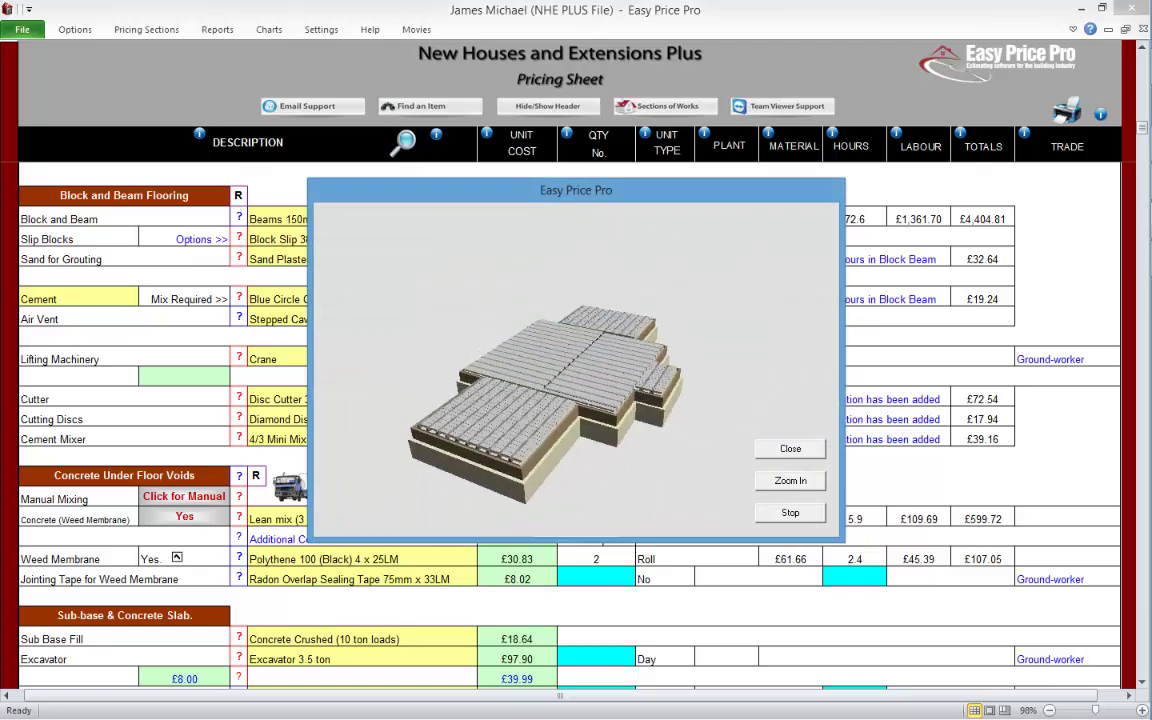
pyautogui.click(788, 448)
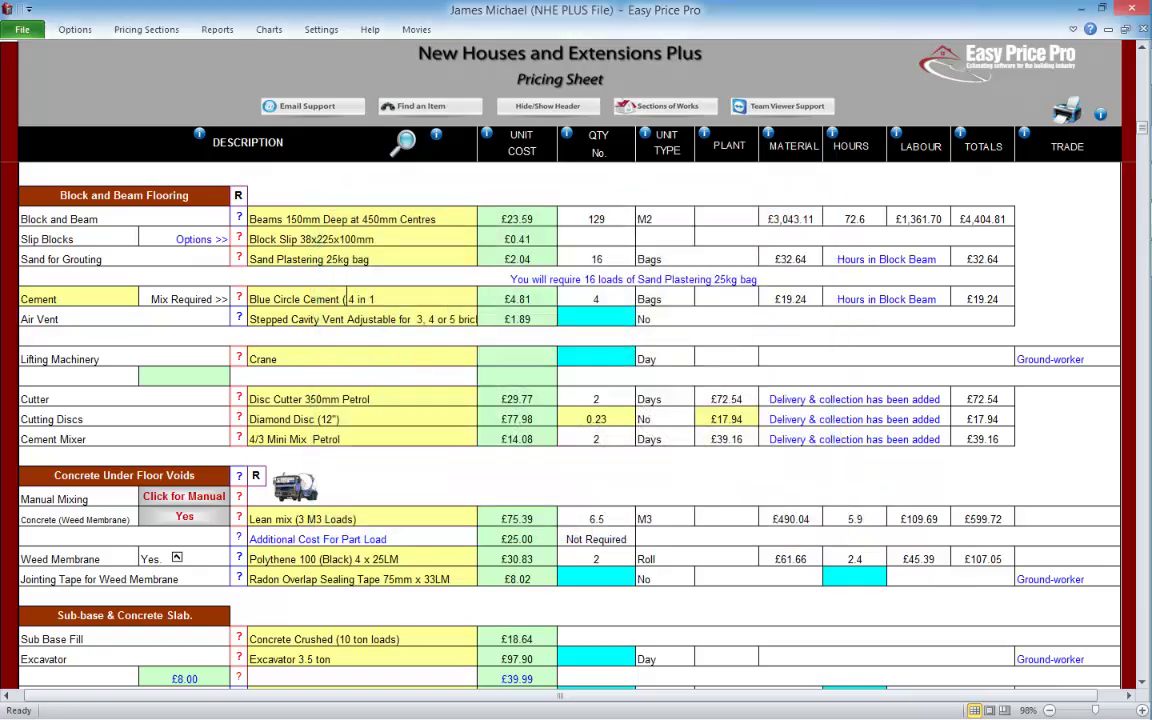
pyautogui.click(238, 196)
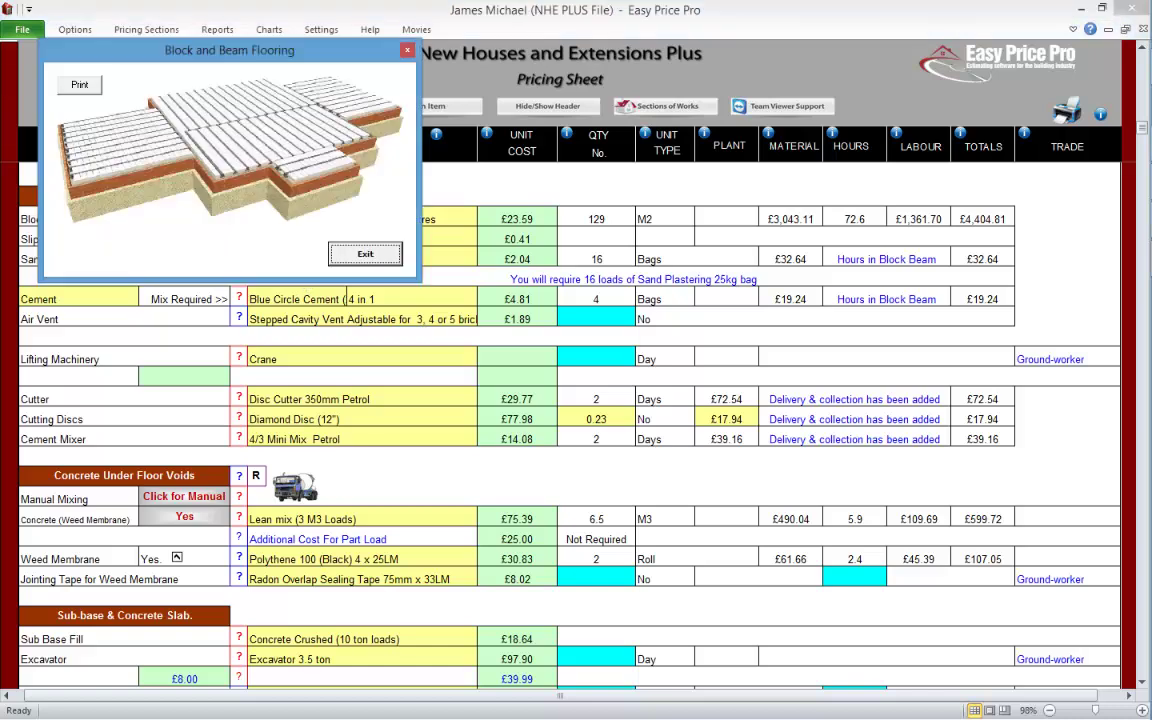
pyautogui.click(365, 253)
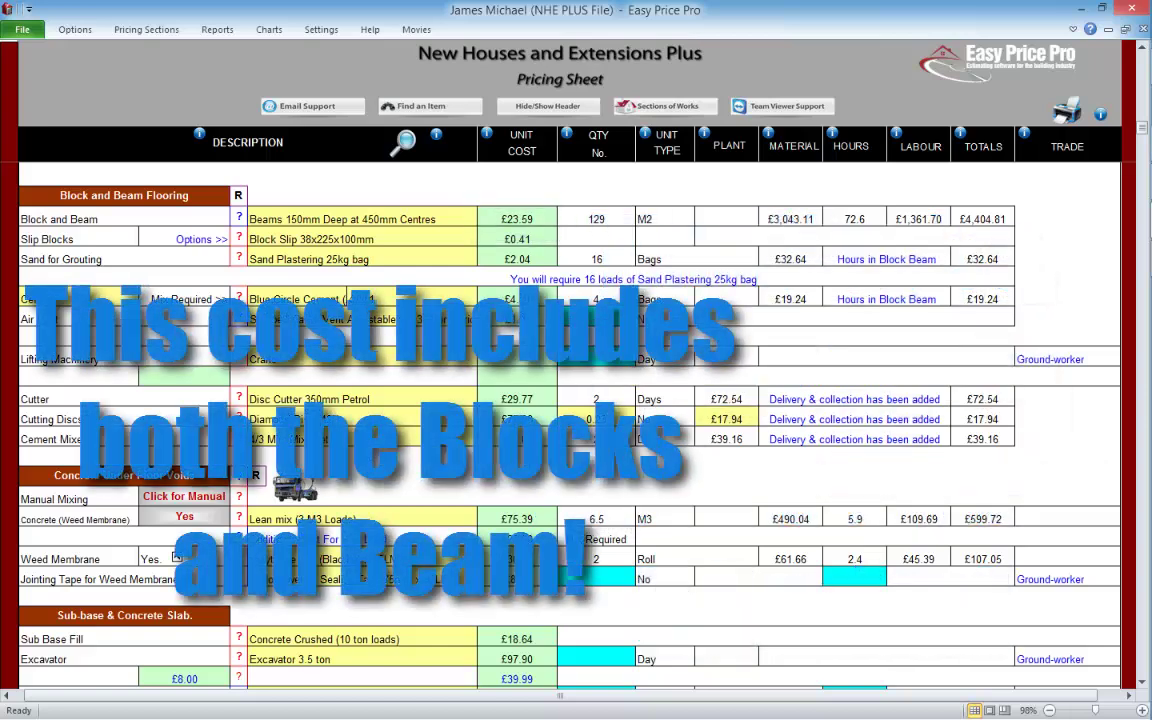
pyautogui.click(486, 217)
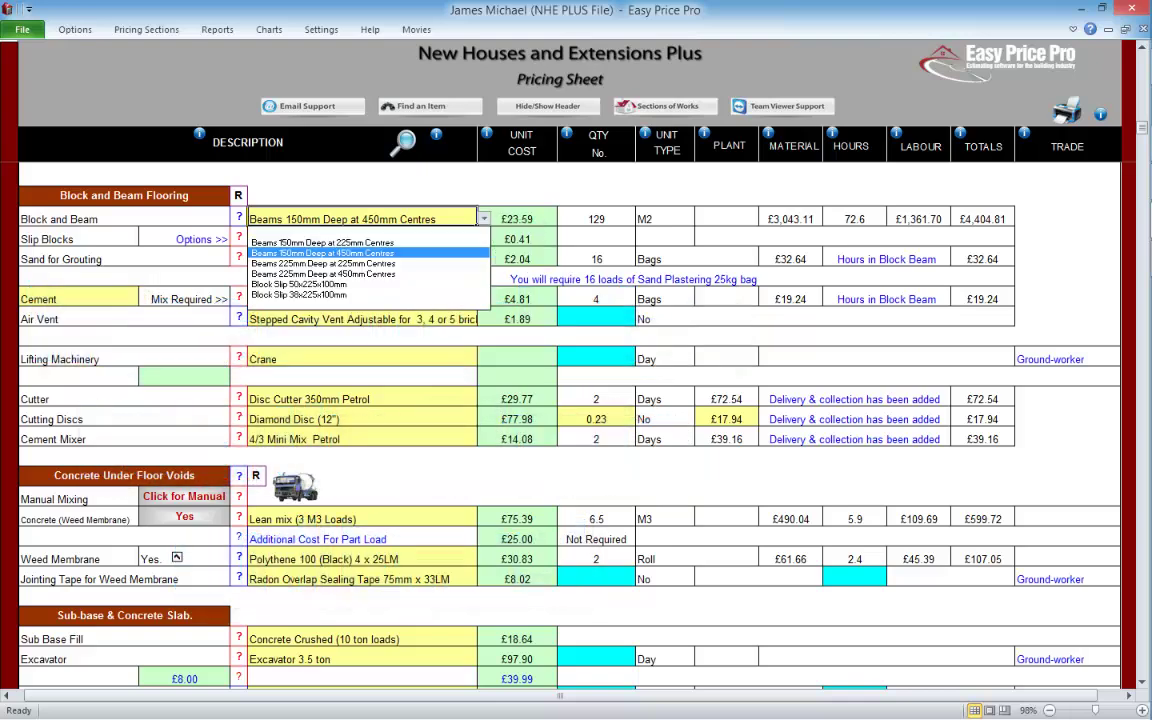
pyautogui.click(238, 217)
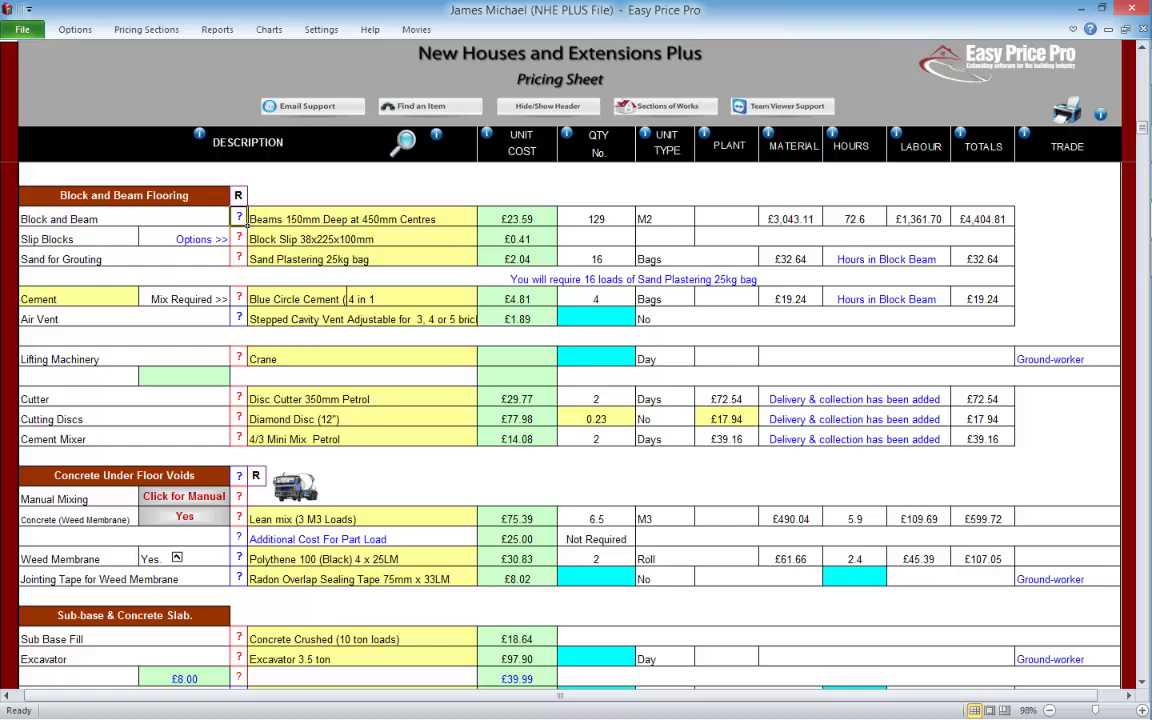
# Step: Review the slip block options for block and beam flooring and read the help on reducing the actual floor area
pyautogui.click(137, 239)
pyautogui.click(238, 238)
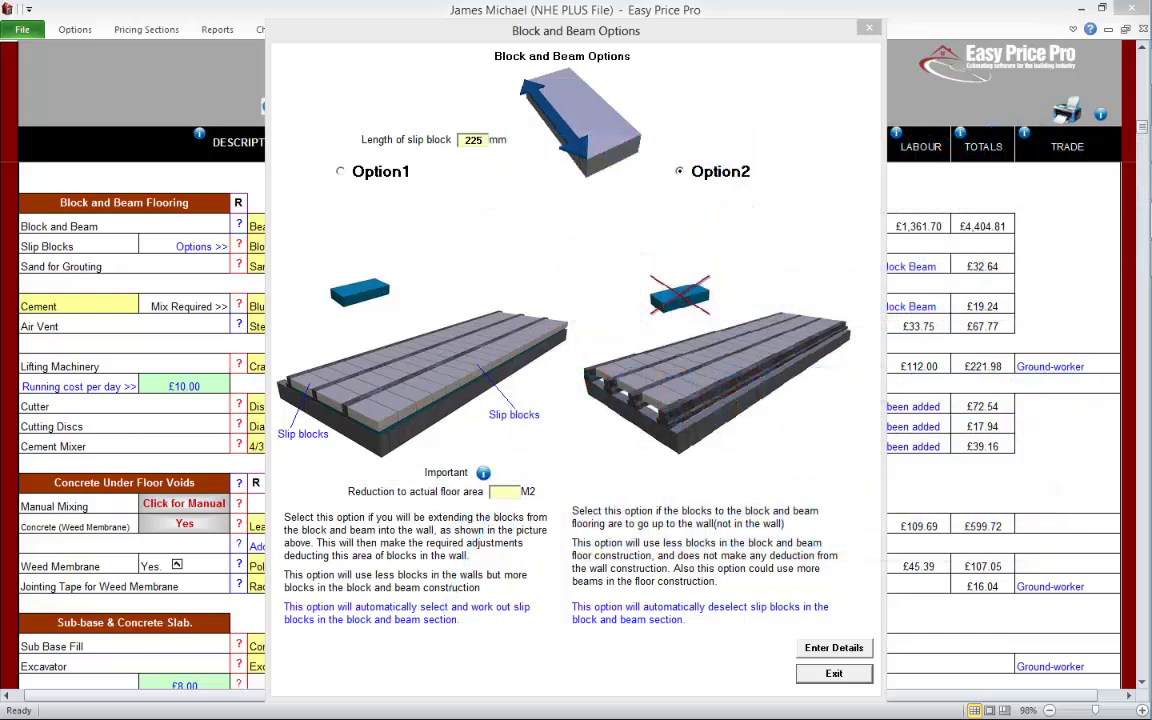
pyautogui.click(483, 473)
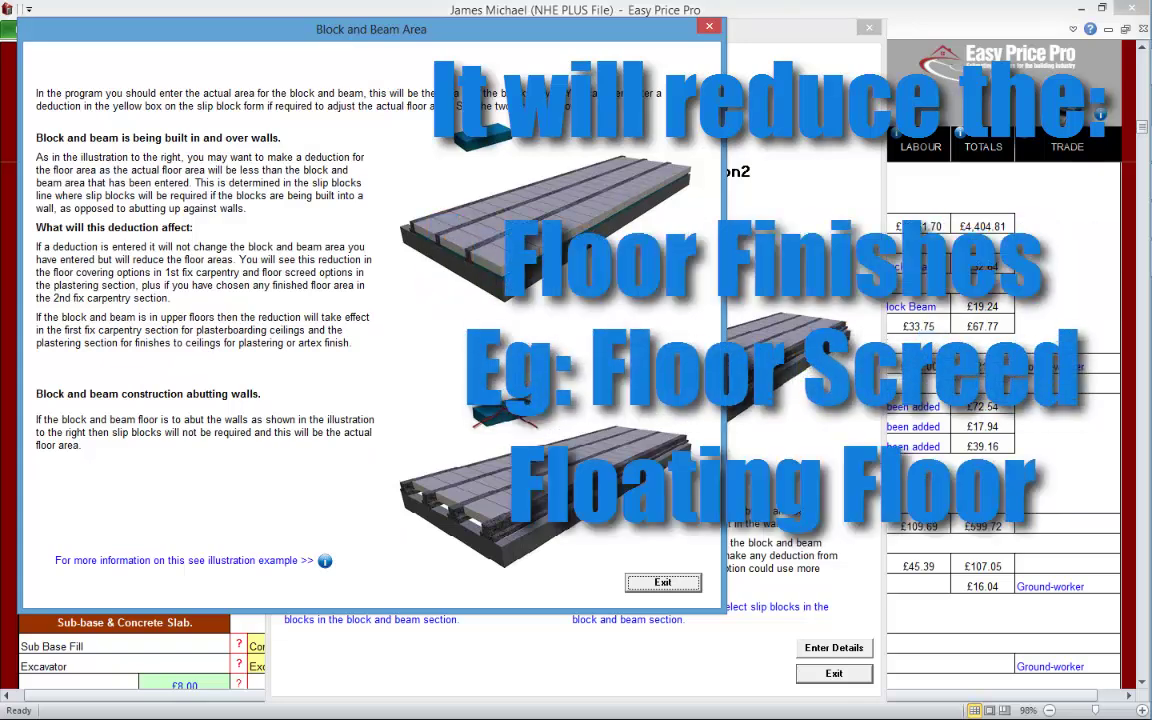
pyautogui.click(325, 561)
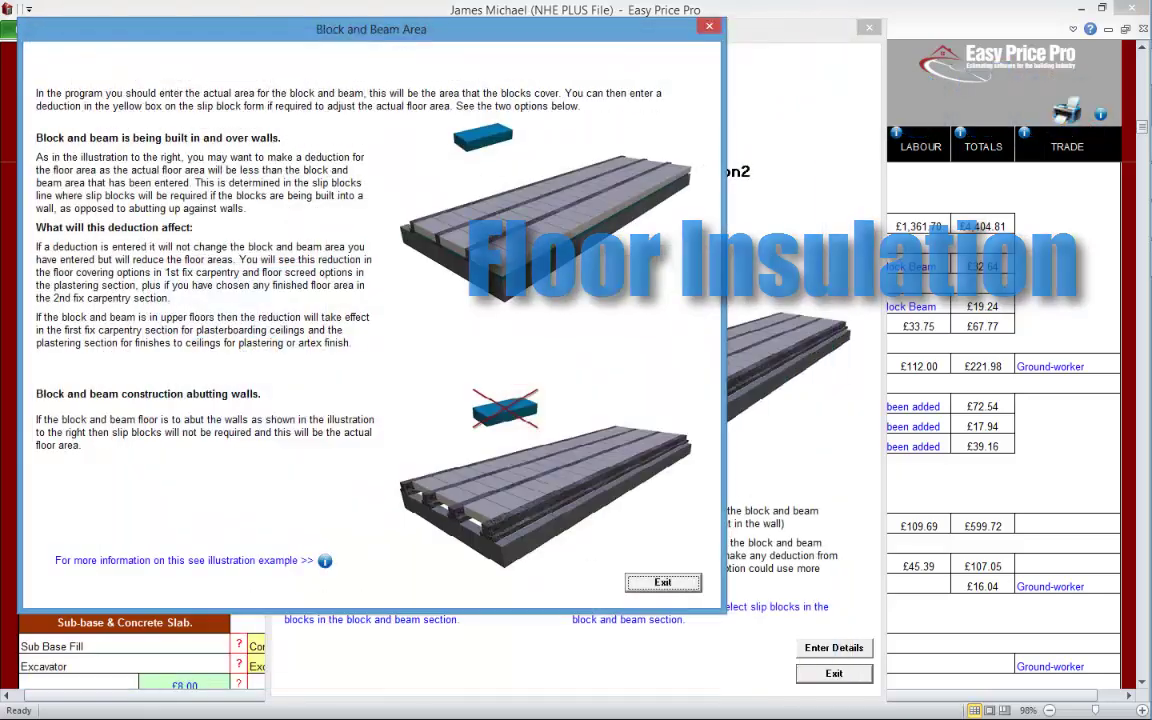
pyautogui.click(663, 583)
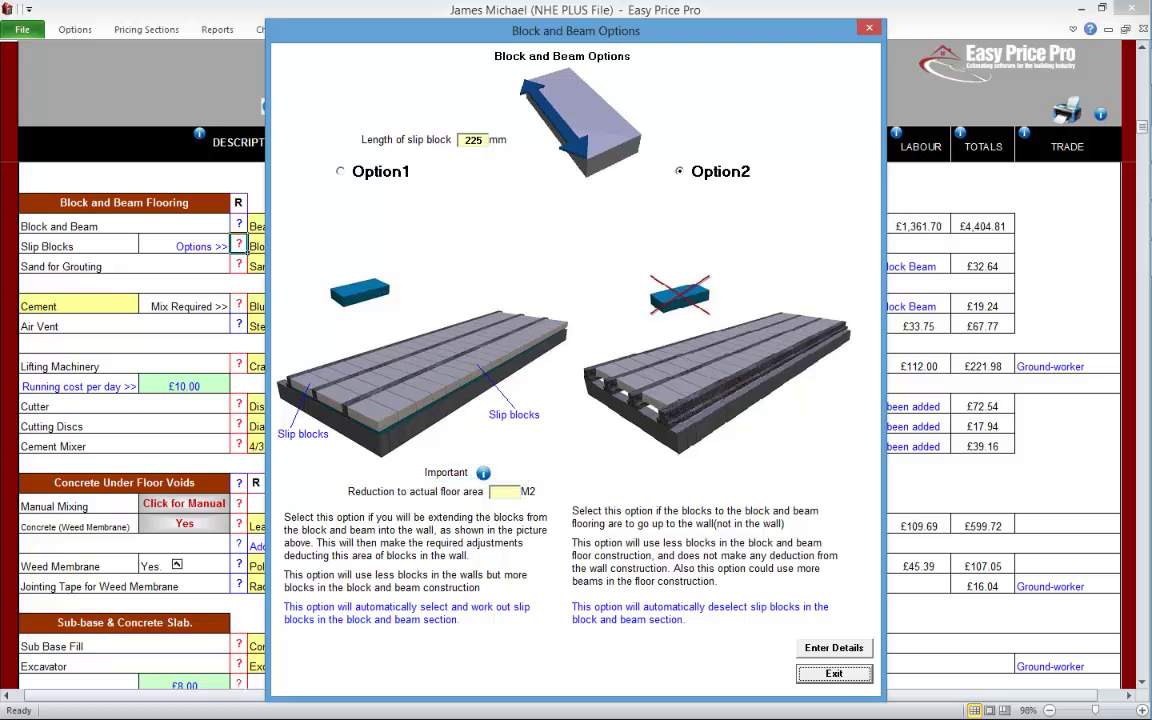
pyautogui.click(834, 674)
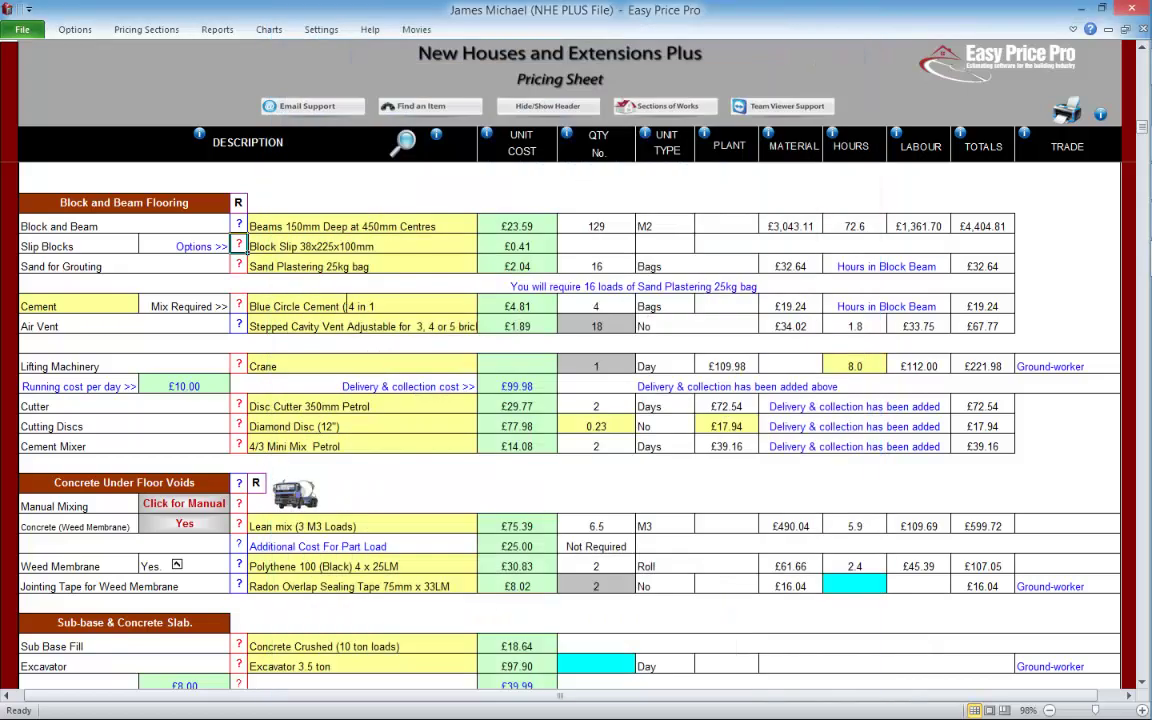
# Step: Check the Brick to DPC and Blocks up to DPC quantities under Walls Below DPC
pyautogui.click(1142, 47)
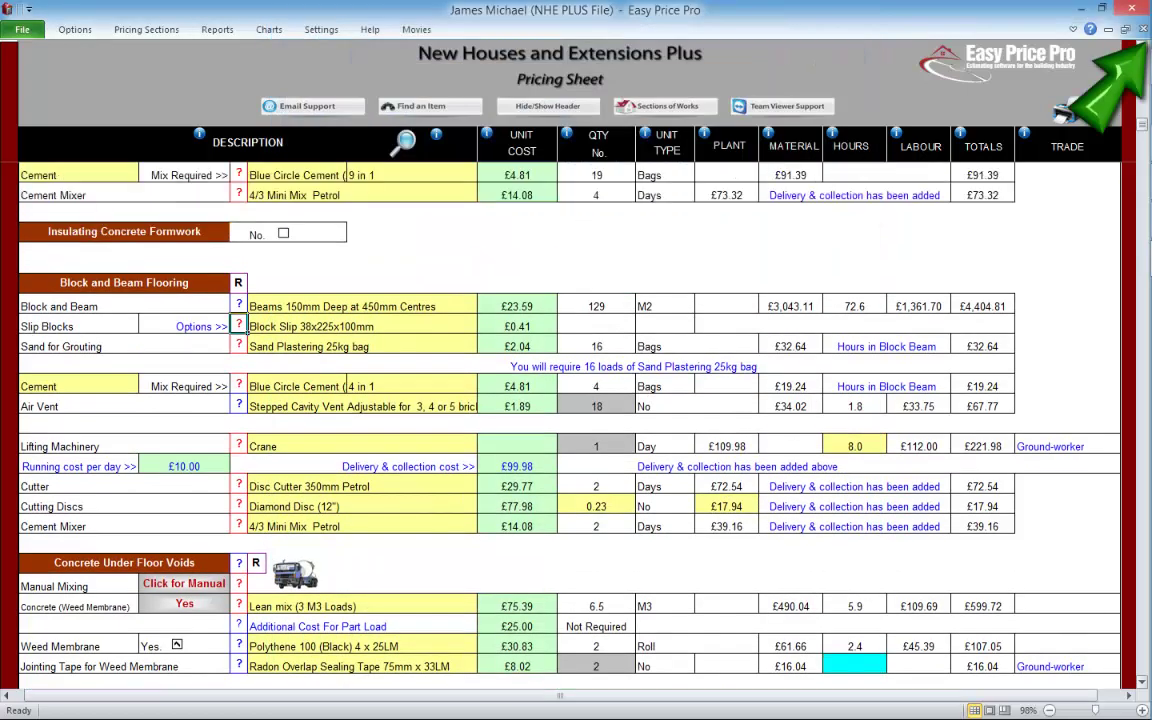
pyautogui.click(1142, 47)
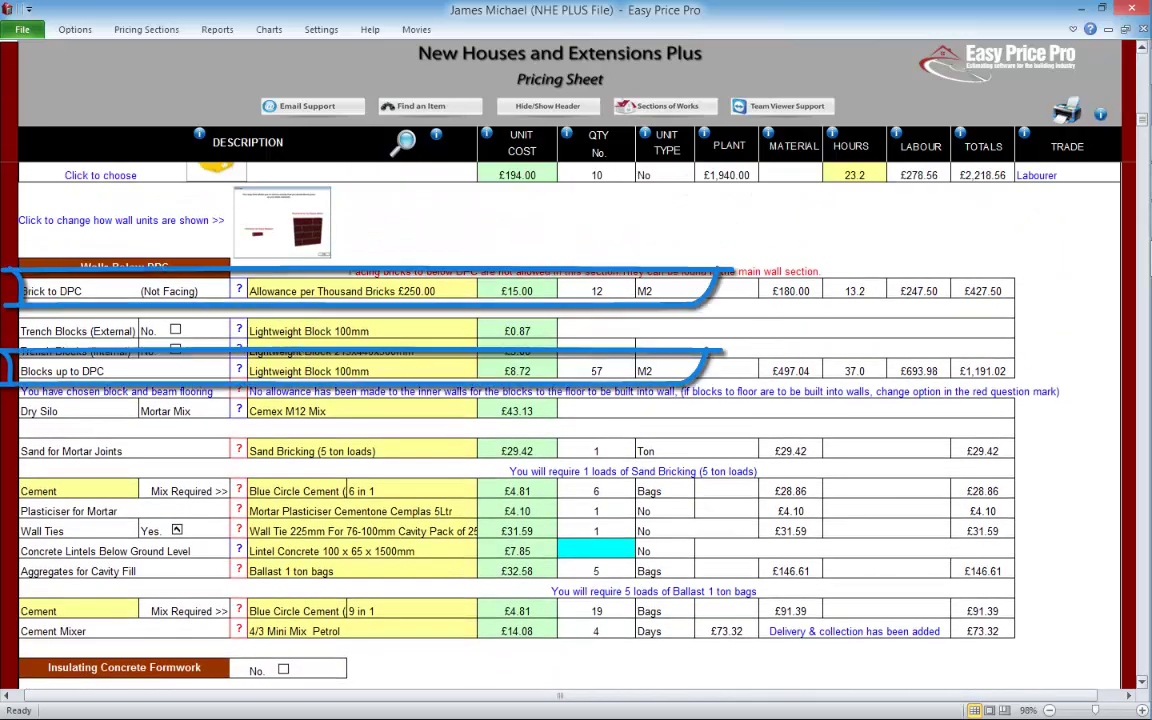
pyautogui.click(1141, 681)
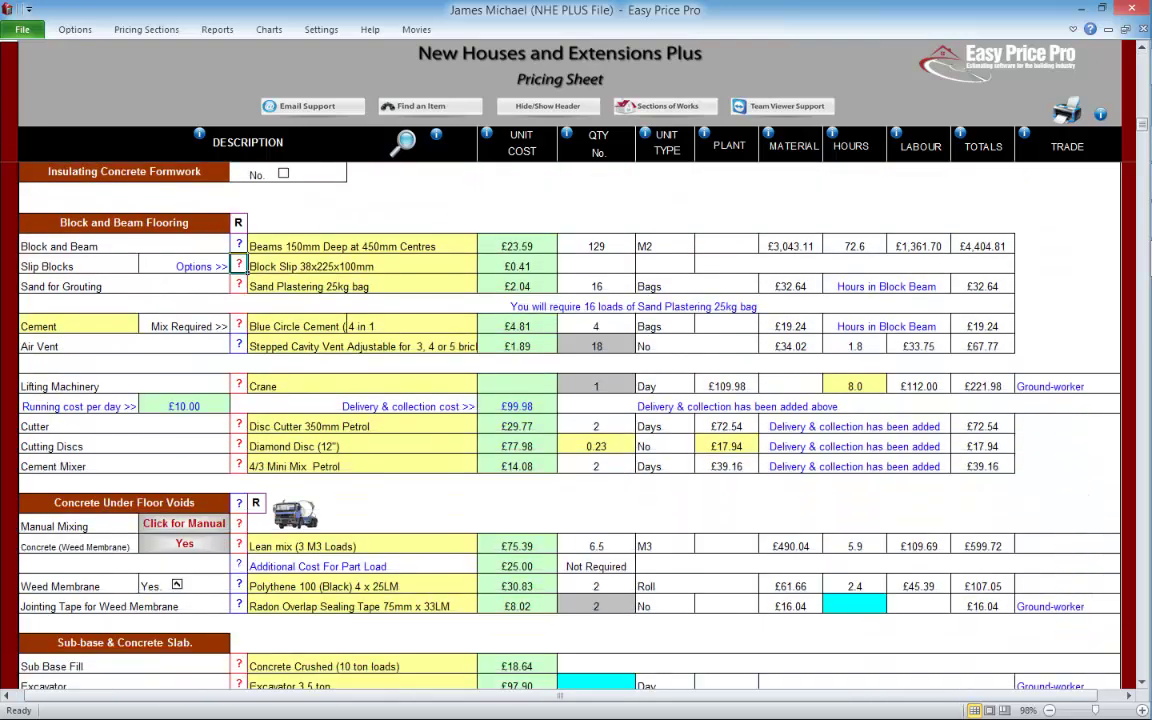
# Step: Apply slip block Option1 with a 1.08 M2 reduction to the actual floor area and recheck the wall quantities below DPC
pyautogui.click(202, 266)
pyautogui.click(341, 171)
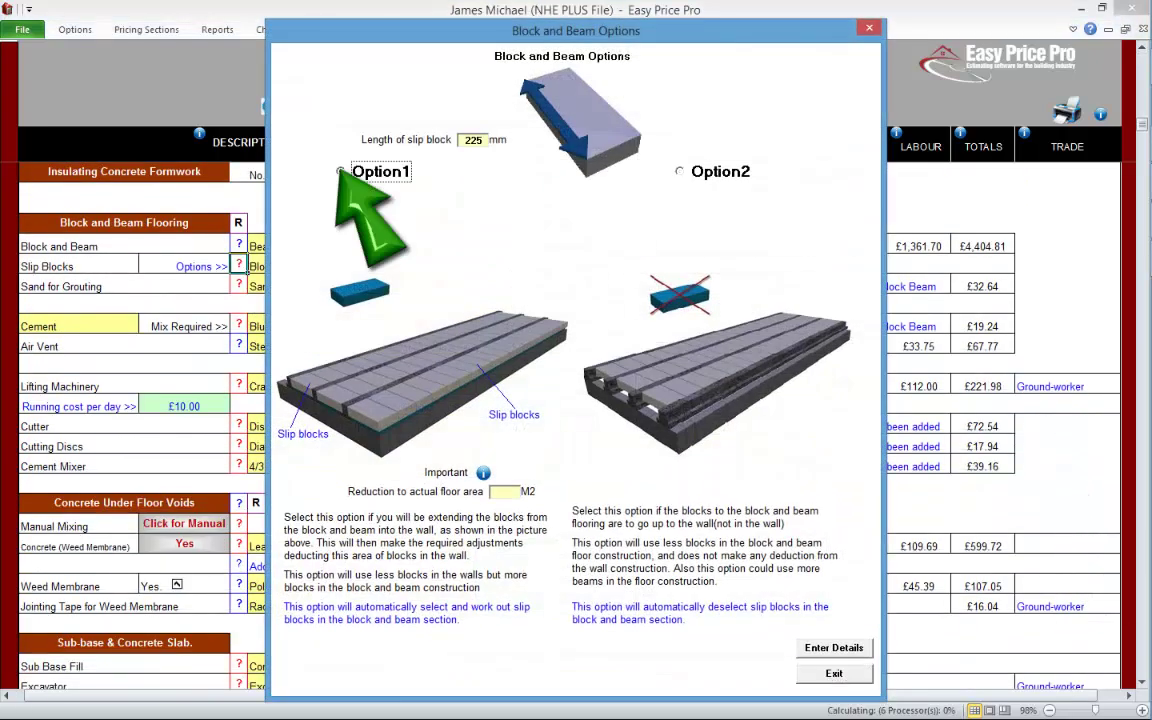
pyautogui.click(504, 492)
pyautogui.write('1.08')
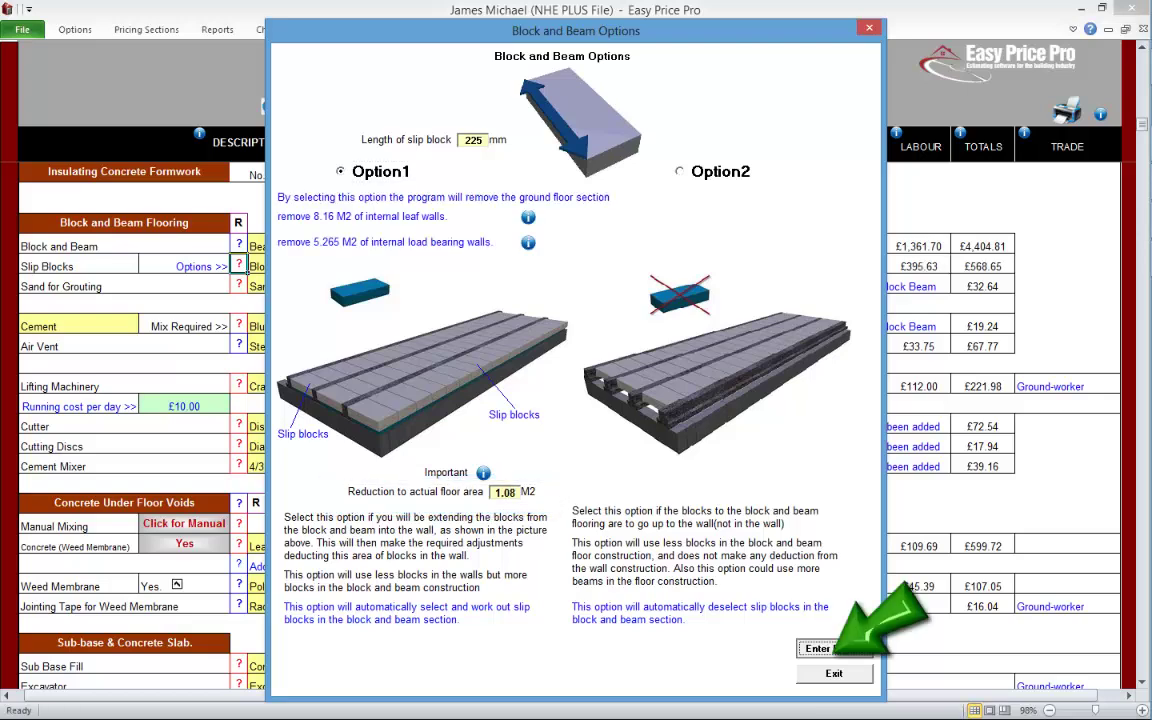
pyautogui.click(818, 648)
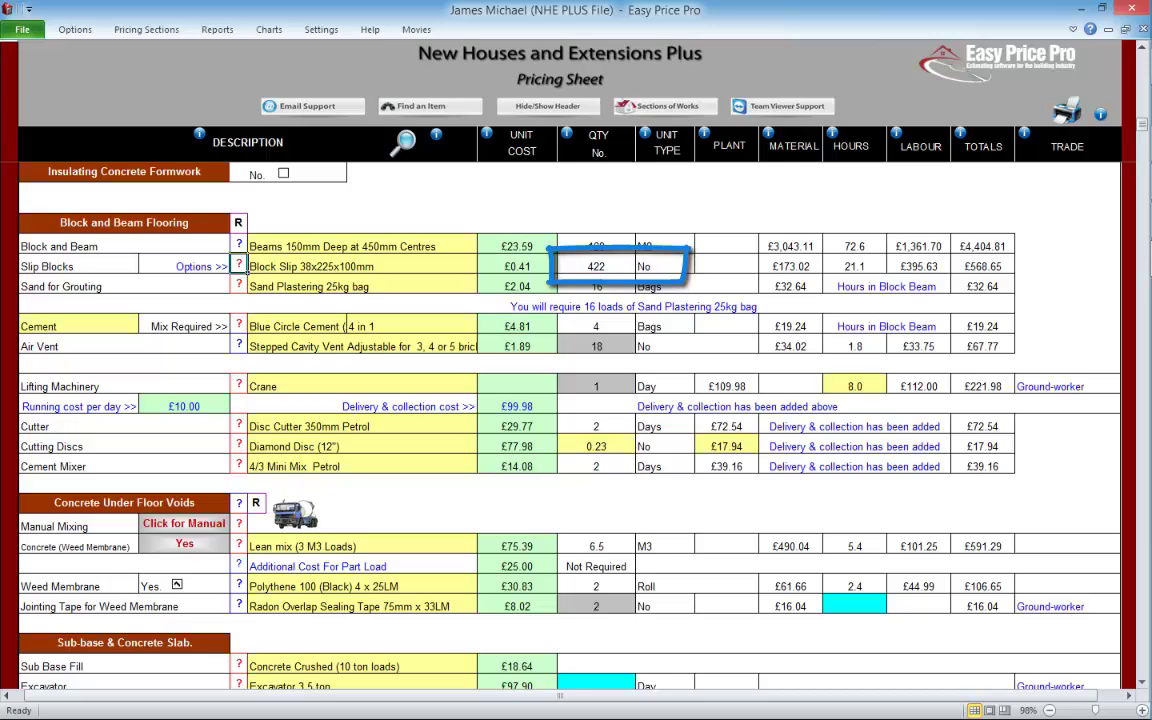
pyautogui.click(1142, 48)
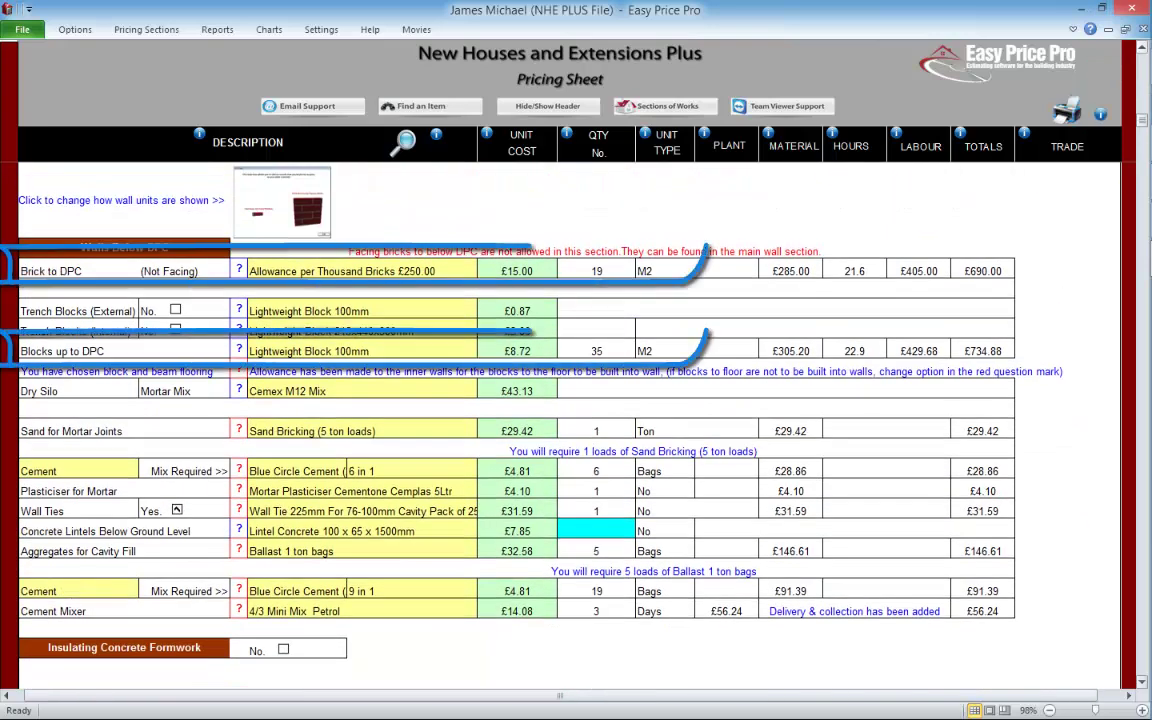
pyautogui.click(1142, 682)
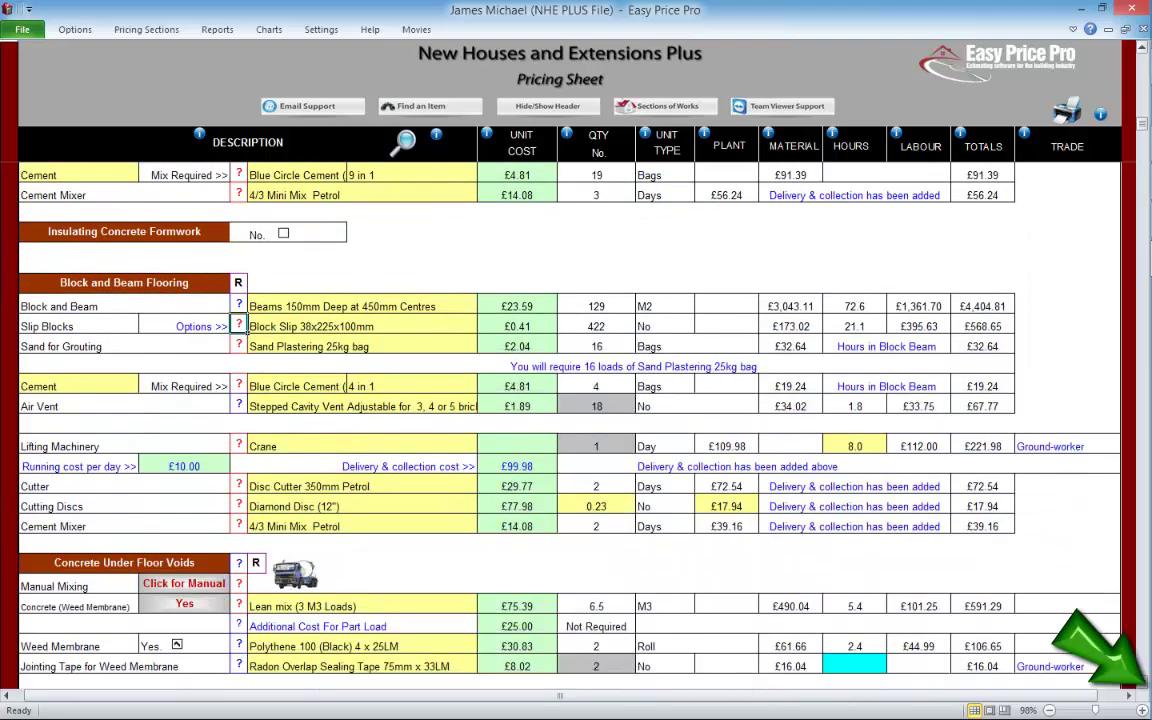
# Step: Switch the slip block setting back to Option2 and clear the reduction to the actual floor area
pyautogui.click(238, 284)
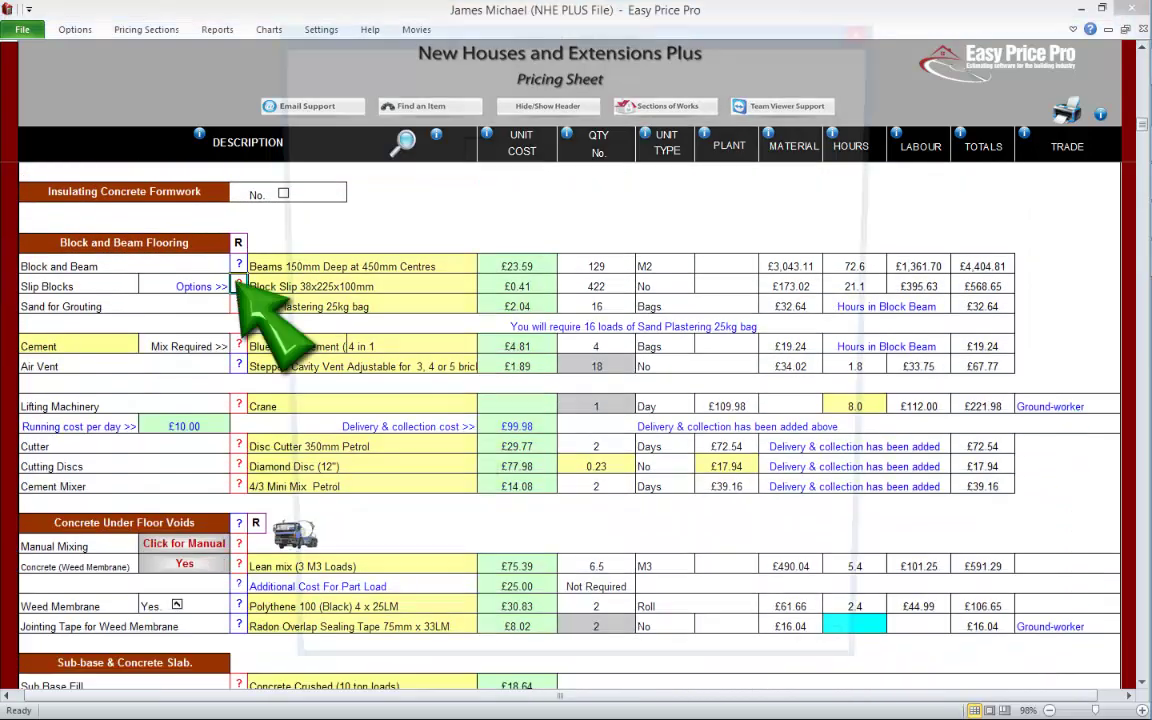
pyautogui.click(680, 171)
pyautogui.moveTo(518, 492); pyautogui.dragTo(502, 492)
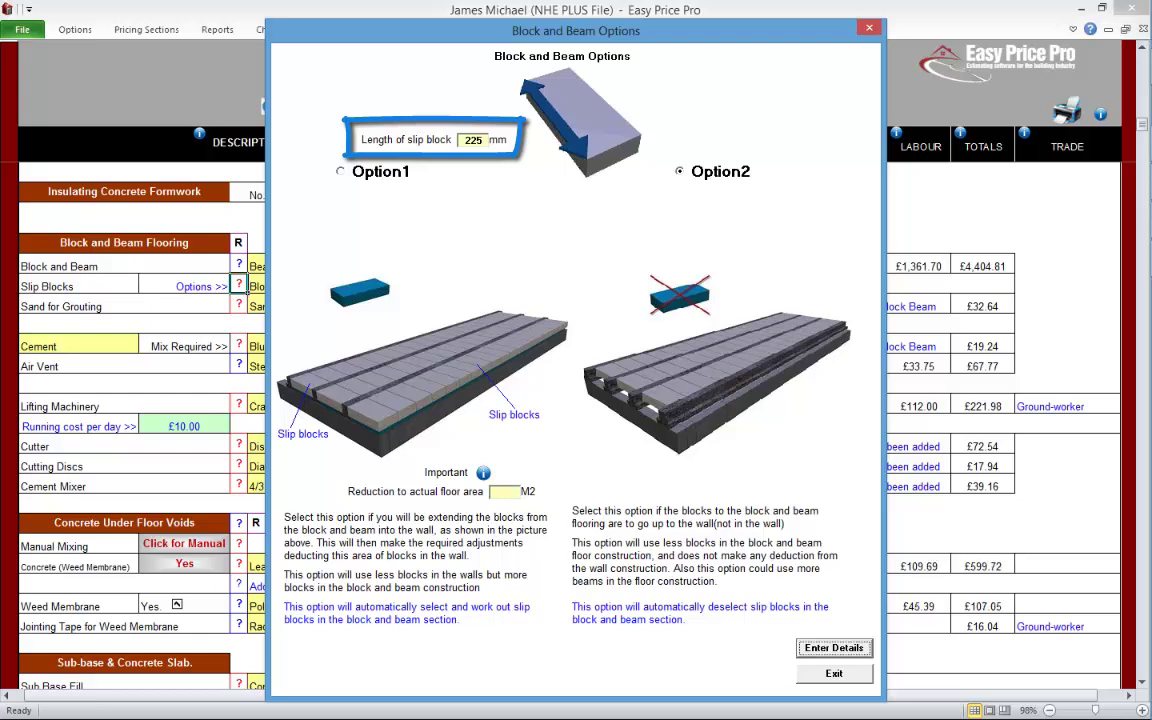
pyautogui.click(833, 648)
# Step: Look through the slip block types, the sand details for block and beam grouting, and the cement mix setting
pyautogui.click(484, 287)
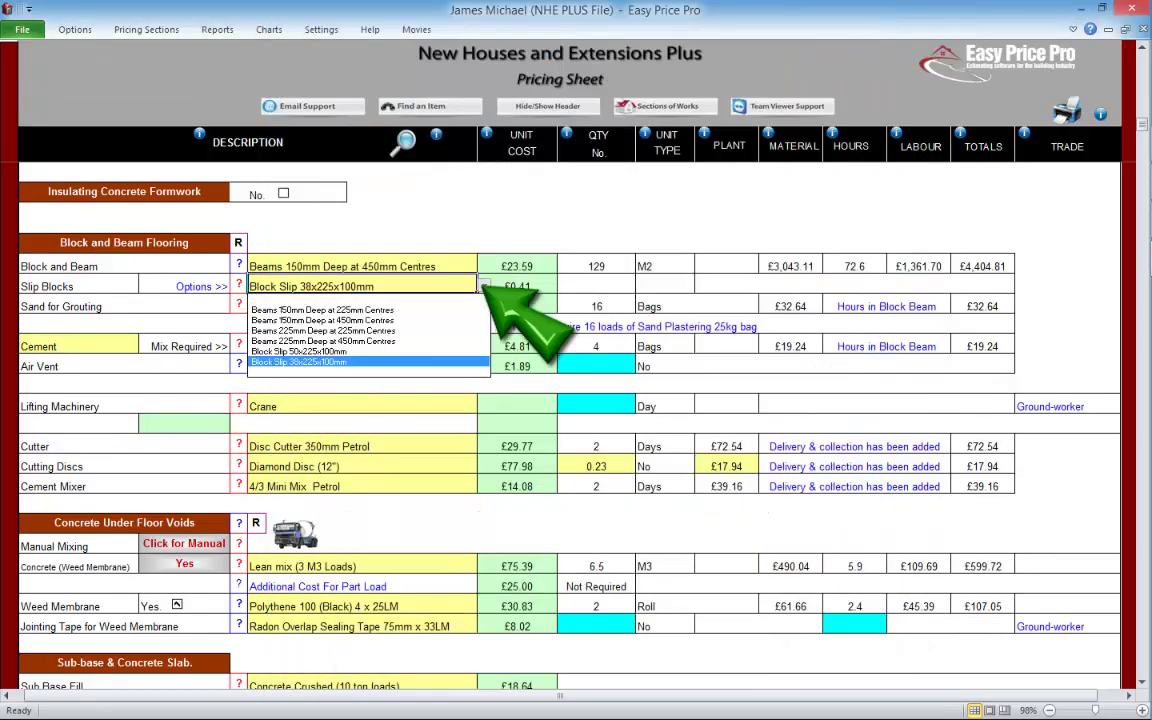
pyautogui.click(484, 287)
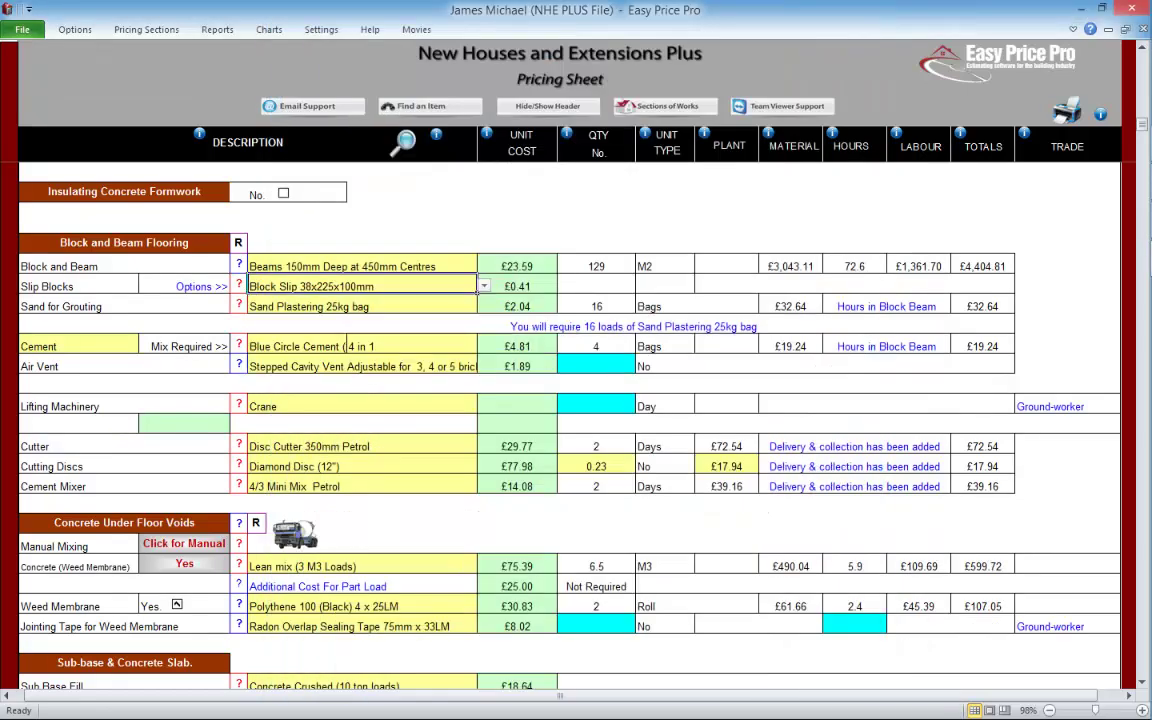
pyautogui.click(239, 304)
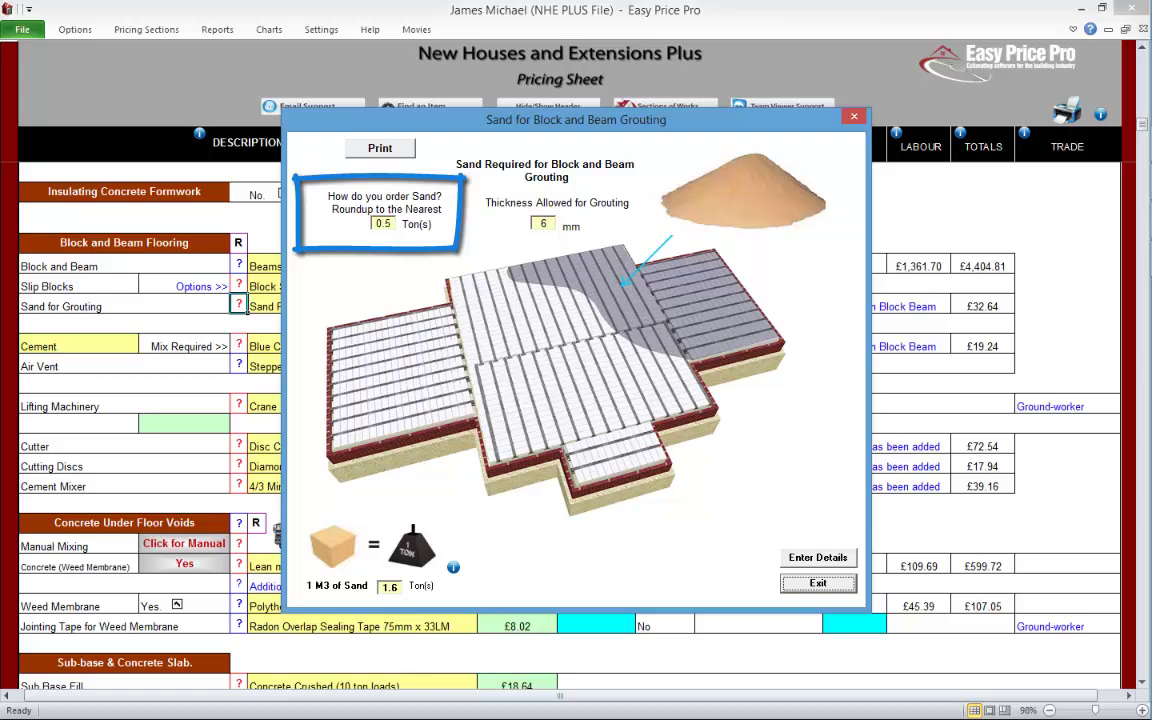
pyautogui.click(818, 583)
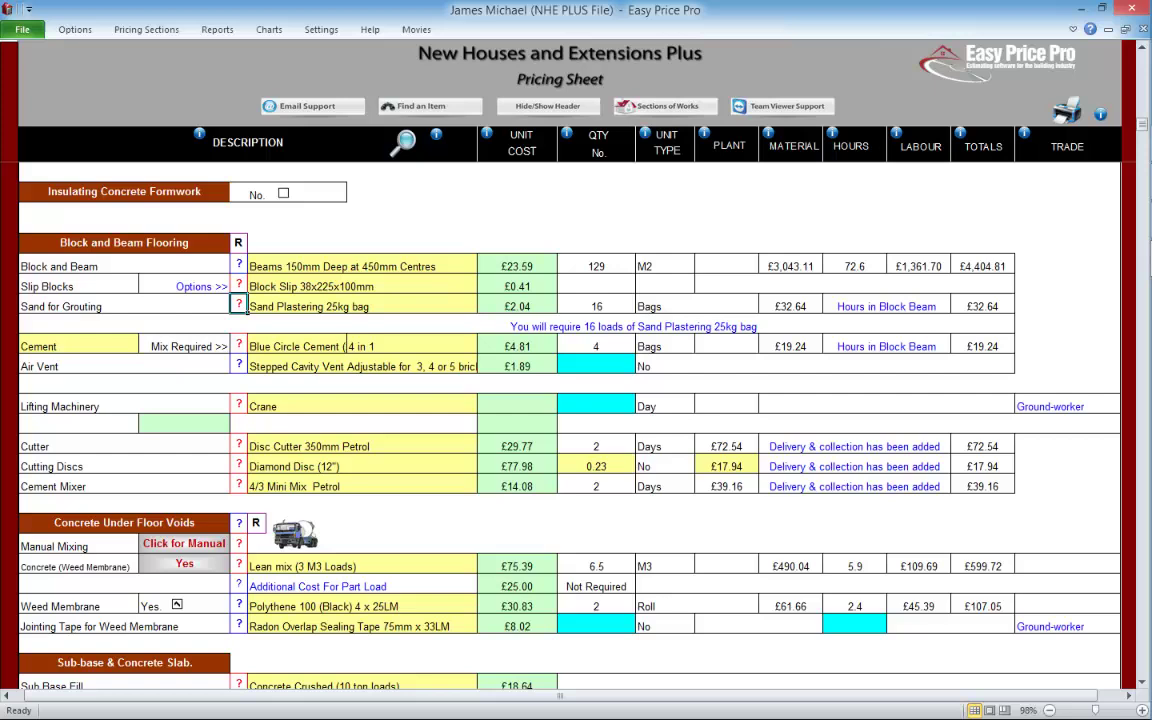
pyautogui.click(485, 346)
pyautogui.click(484, 345)
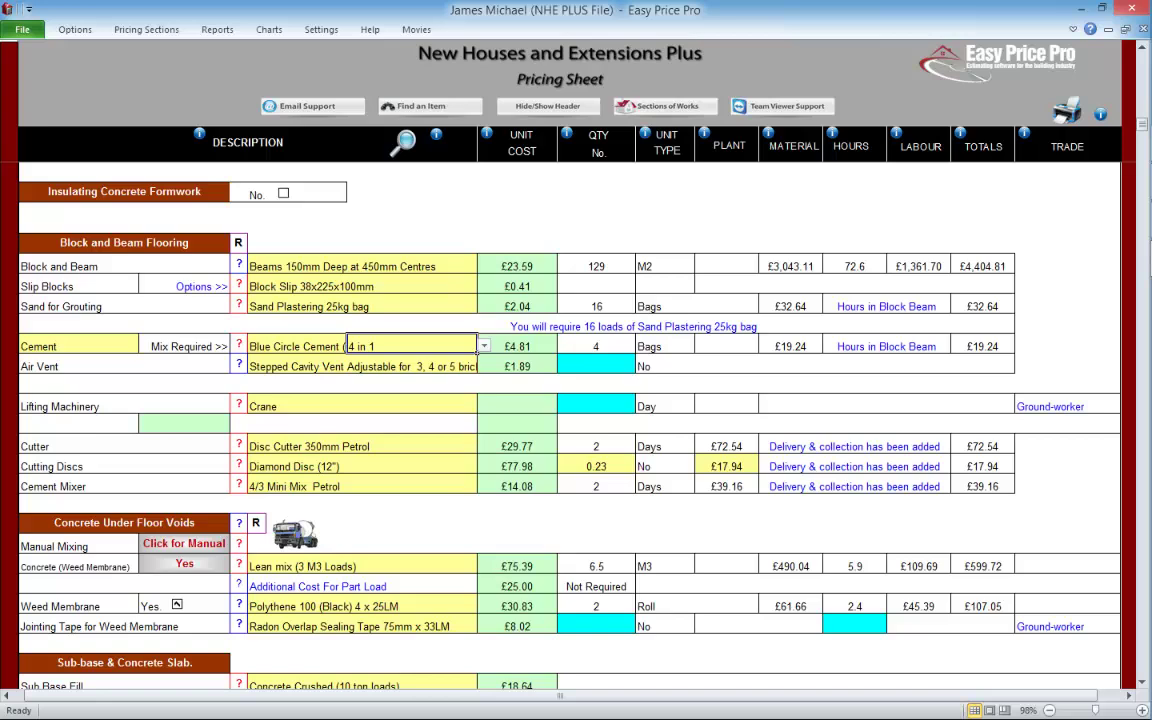
# Step: Set the Air Vent quantity to 18 and the Crane under Lifting Machinery to 1 day
pyautogui.click(596, 365)
pyautogui.write('18')
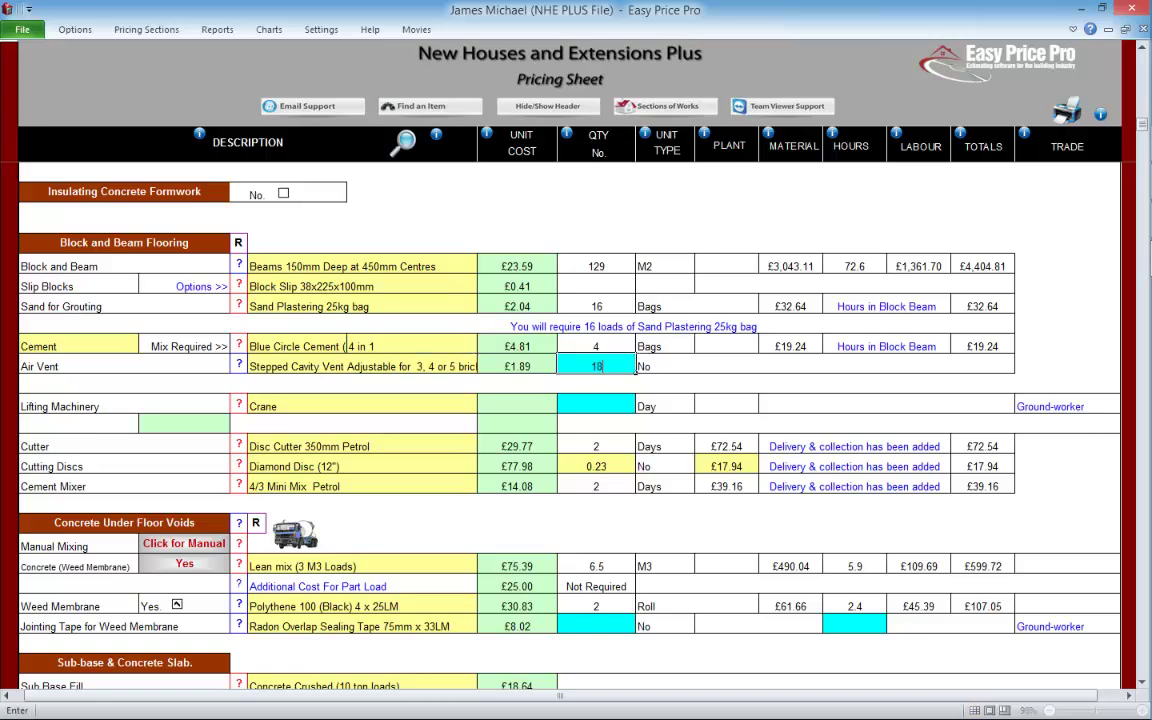
pyautogui.press('Return')
pyautogui.press('Down')
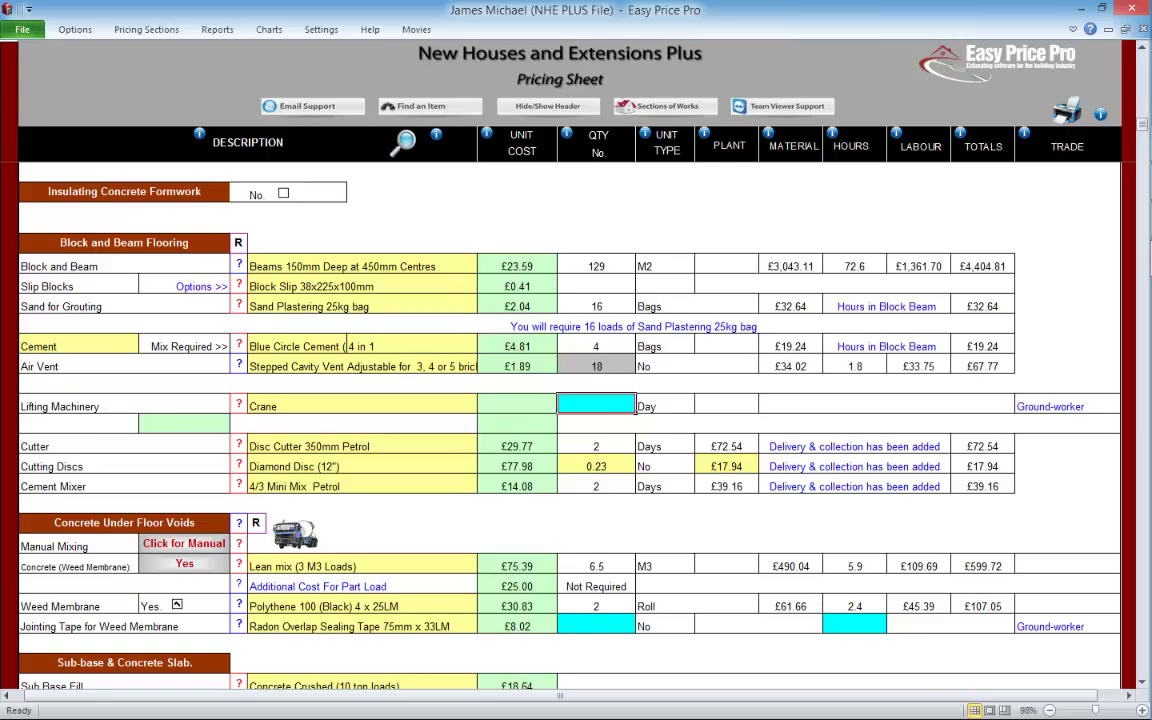
pyautogui.write('1')
pyautogui.press('Return')
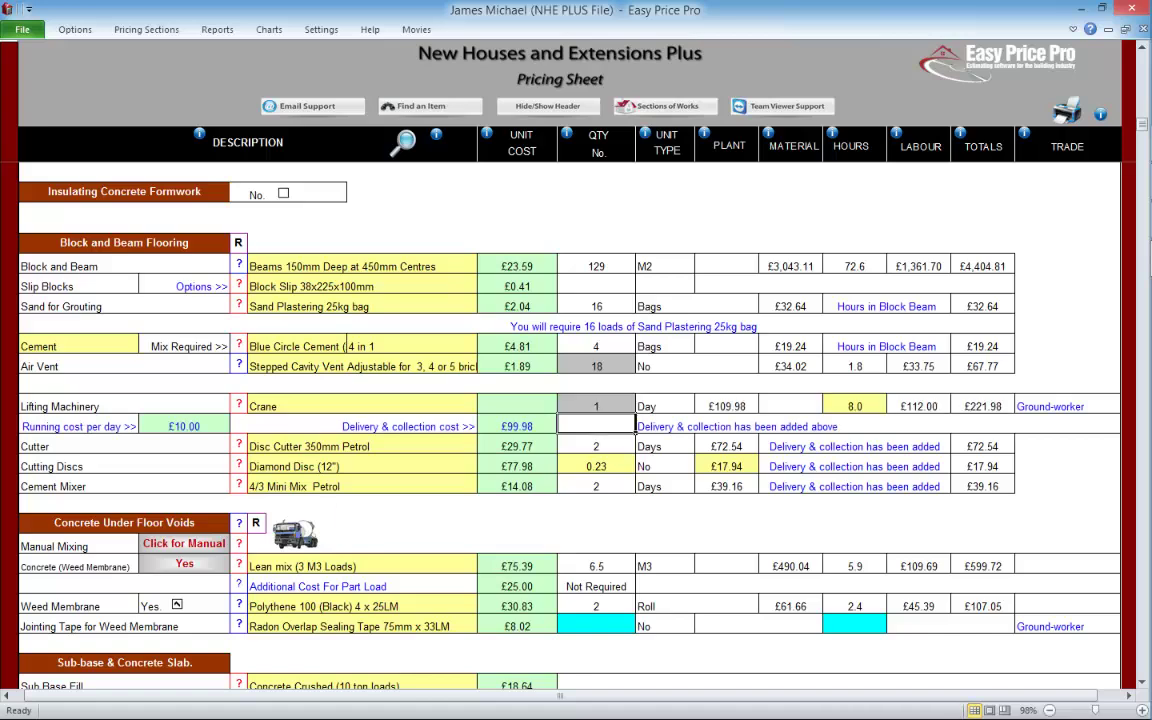
# Step: Review the cutting disc calculation for the block and beam flooring
pyautogui.click(238, 465)
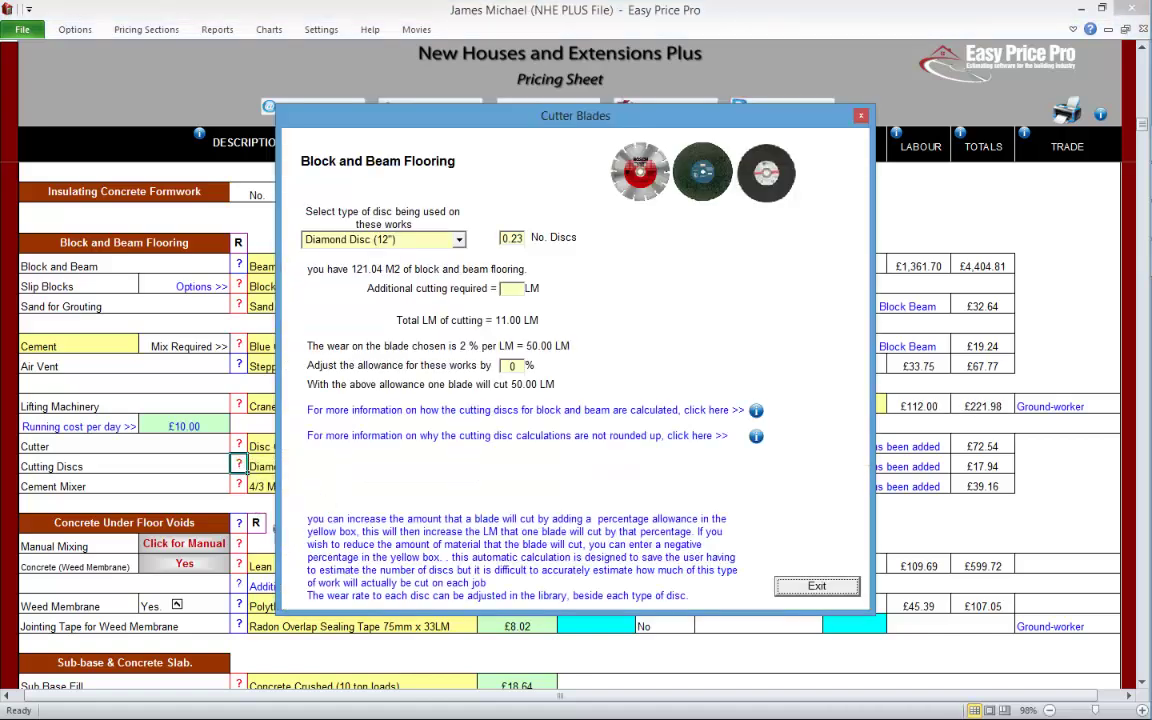
pyautogui.click(817, 586)
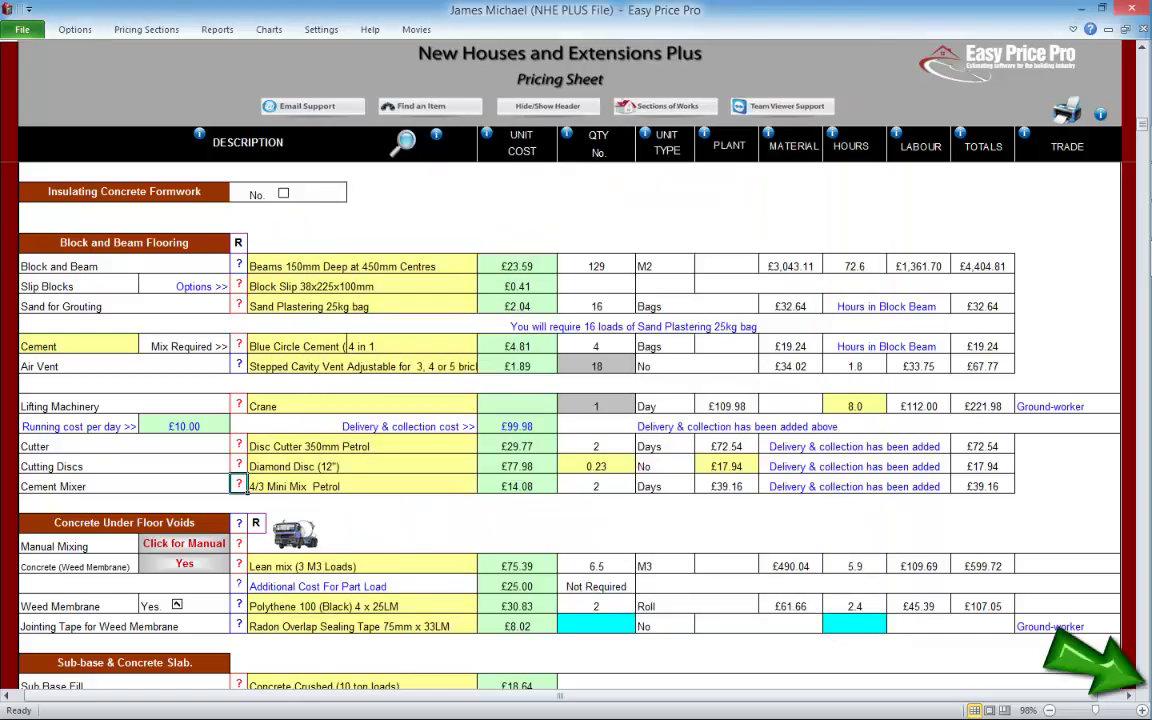
# Step: Switch the Concrete Under Floor Voids section to manual mixing and back to ready mix
pyautogui.click(1142, 682)
pyautogui.click(1142, 682)
pyautogui.click(1142, 682)
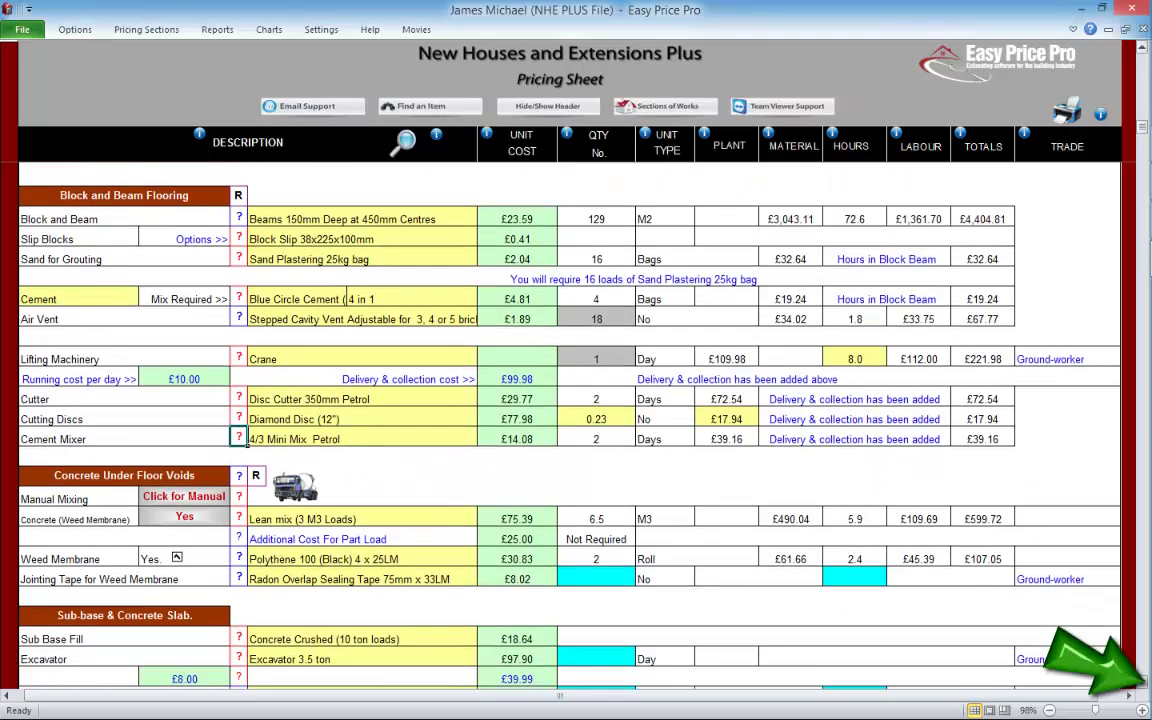
pyautogui.click(1142, 682)
pyautogui.click(1142, 682)
pyautogui.click(1142, 682)
pyautogui.click(1142, 682)
pyautogui.click(1142, 682)
pyautogui.click(1142, 682)
pyautogui.click(1142, 682)
pyautogui.click(1142, 682)
pyautogui.click(1142, 682)
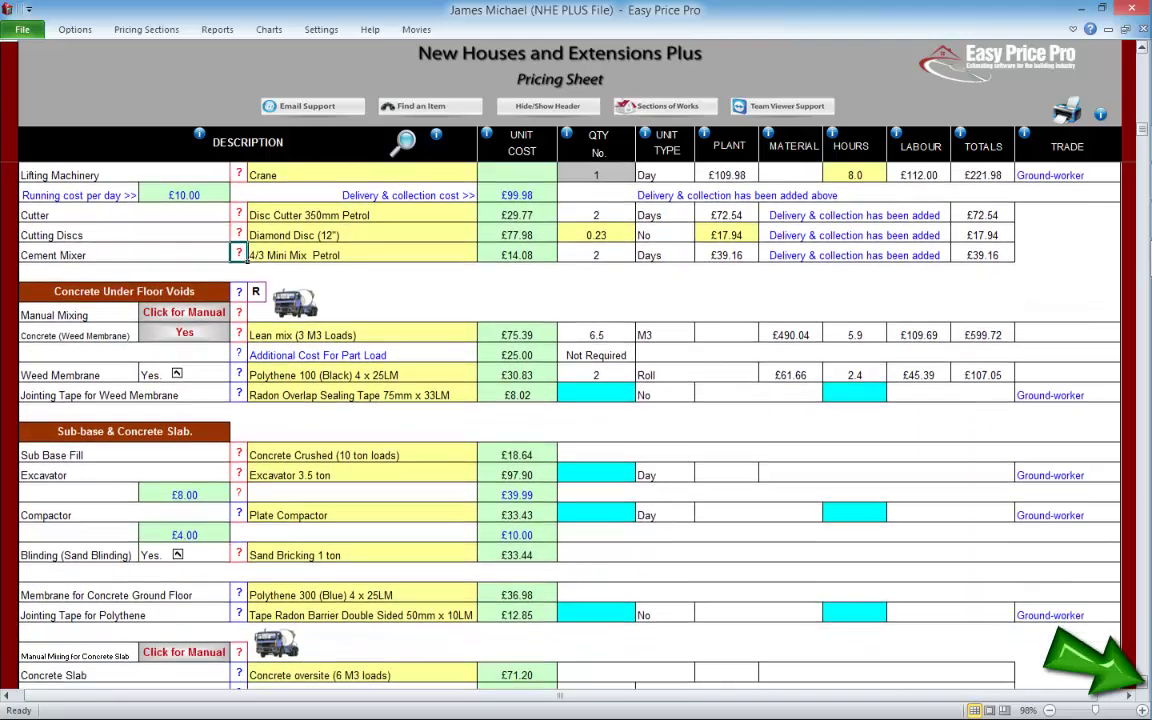
pyautogui.click(1142, 682)
pyautogui.click(1142, 682)
pyautogui.click(1142, 682)
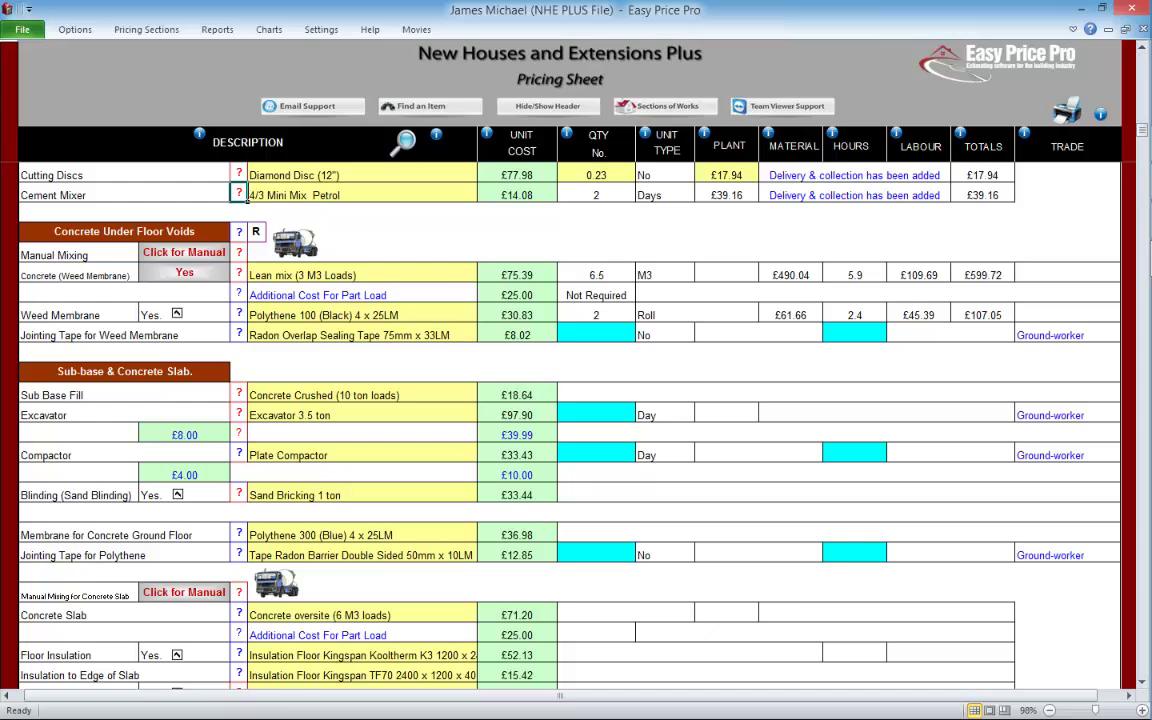
pyautogui.click(184, 252)
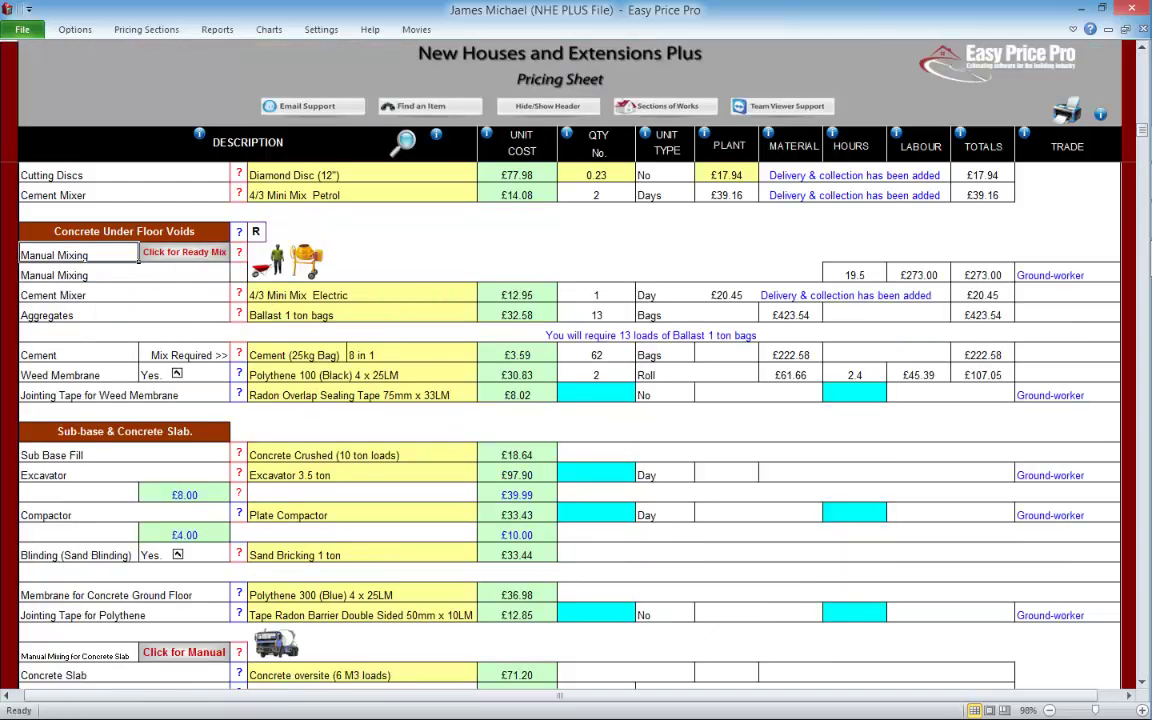
pyautogui.click(184, 252)
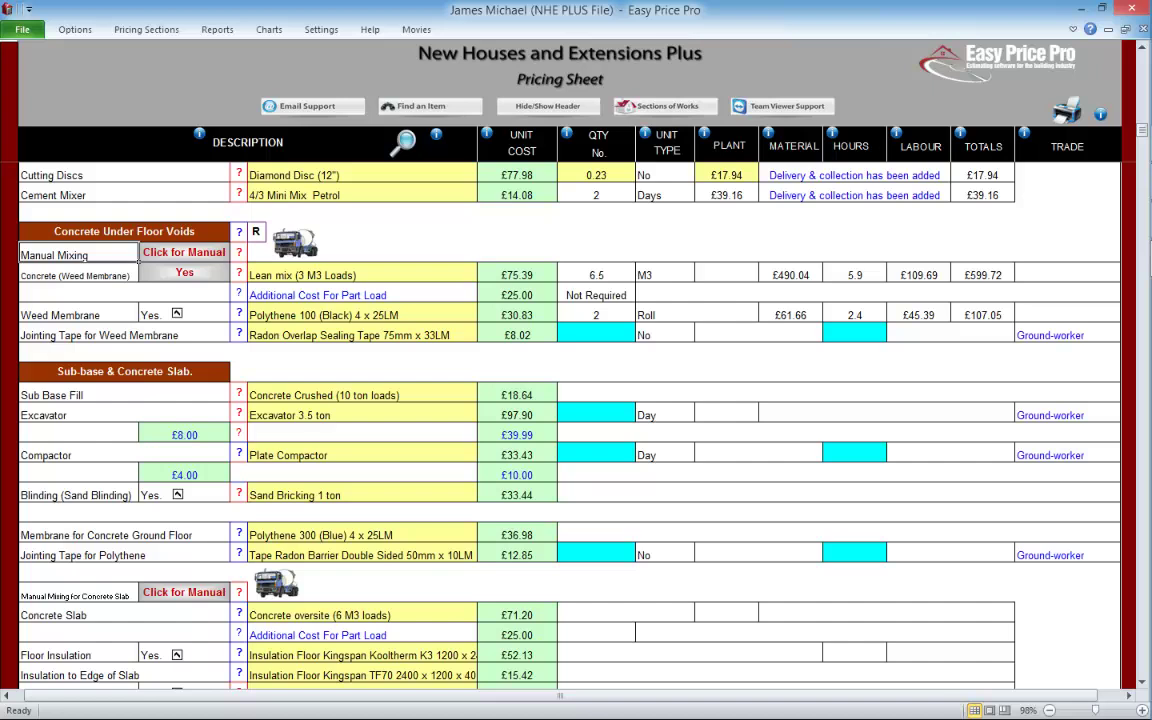
# Step: View the thickness setting for concrete under the void, and toggle the weed membrane concrete to No and back to Yes
pyautogui.click(239, 273)
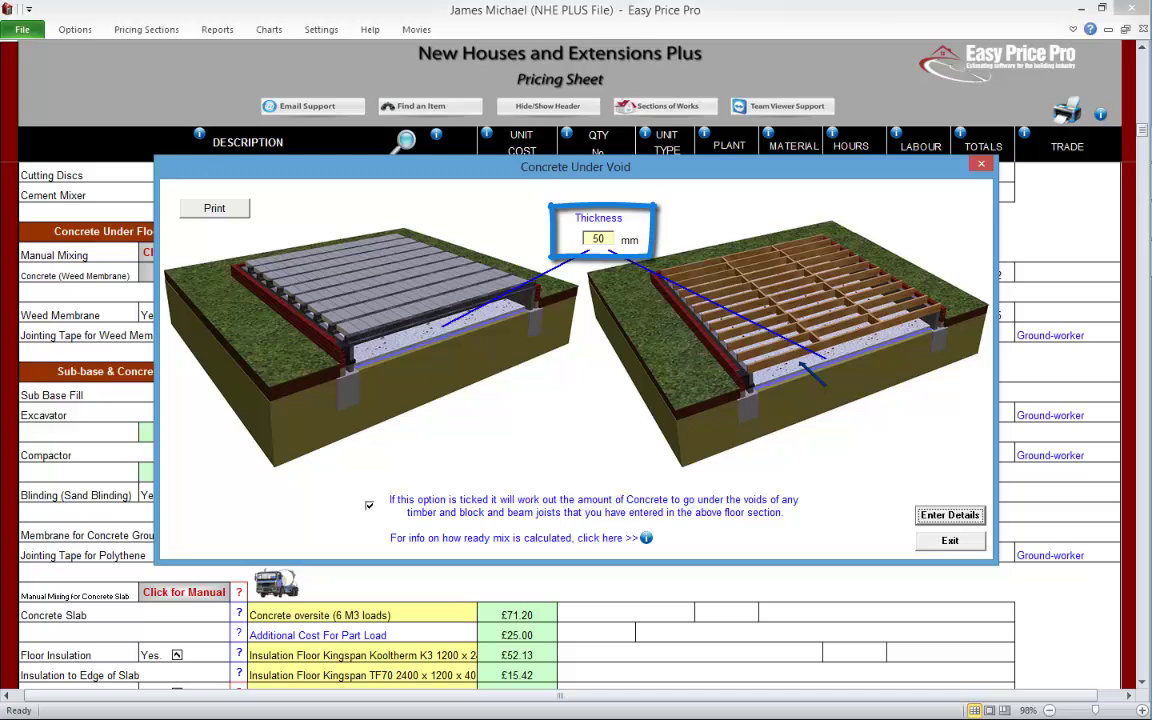
pyautogui.click(950, 541)
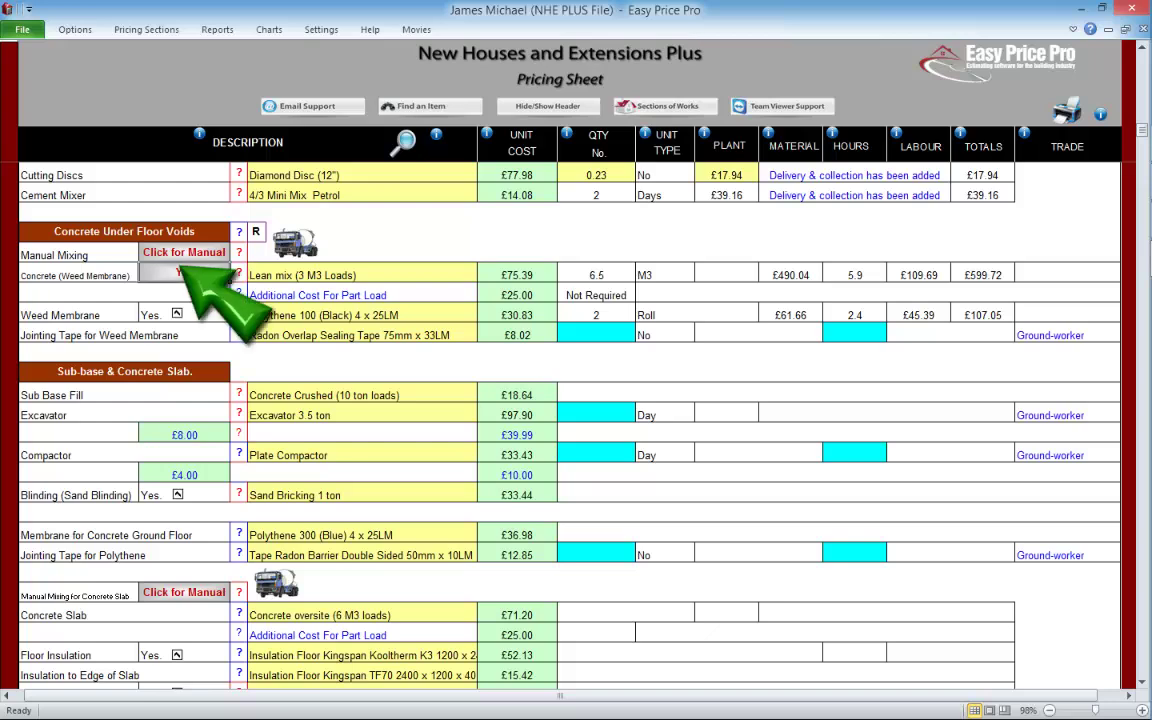
pyautogui.click(181, 270)
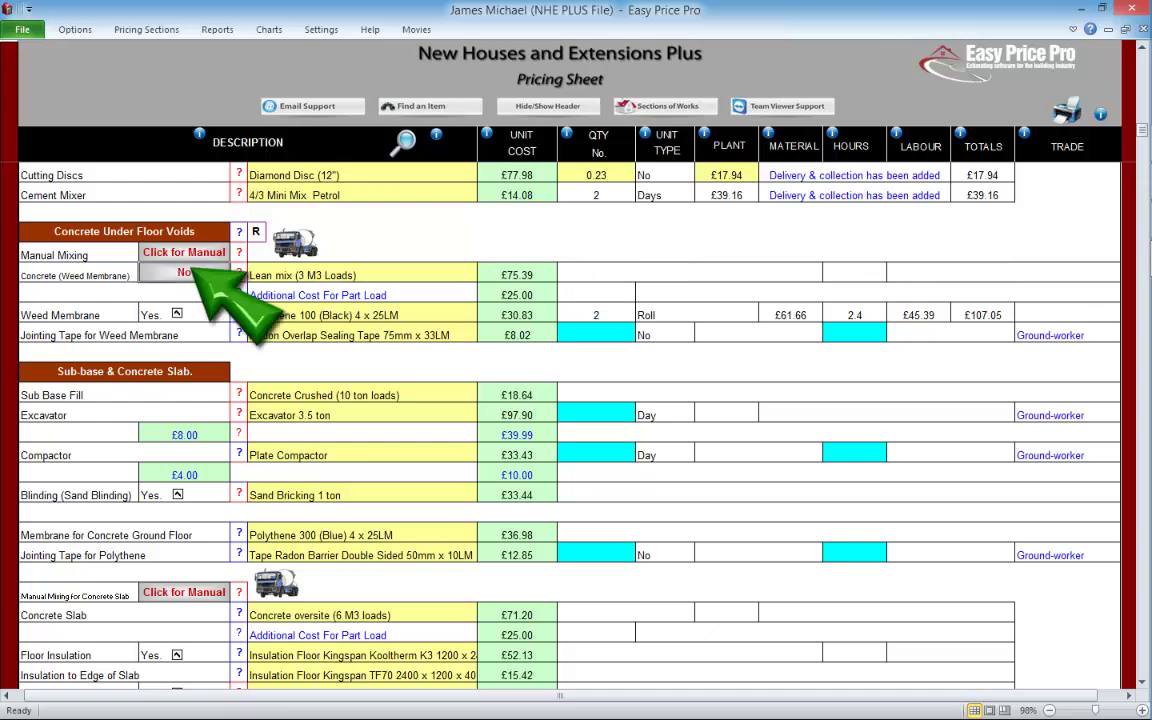
pyautogui.click(192, 271)
pyautogui.click(184, 272)
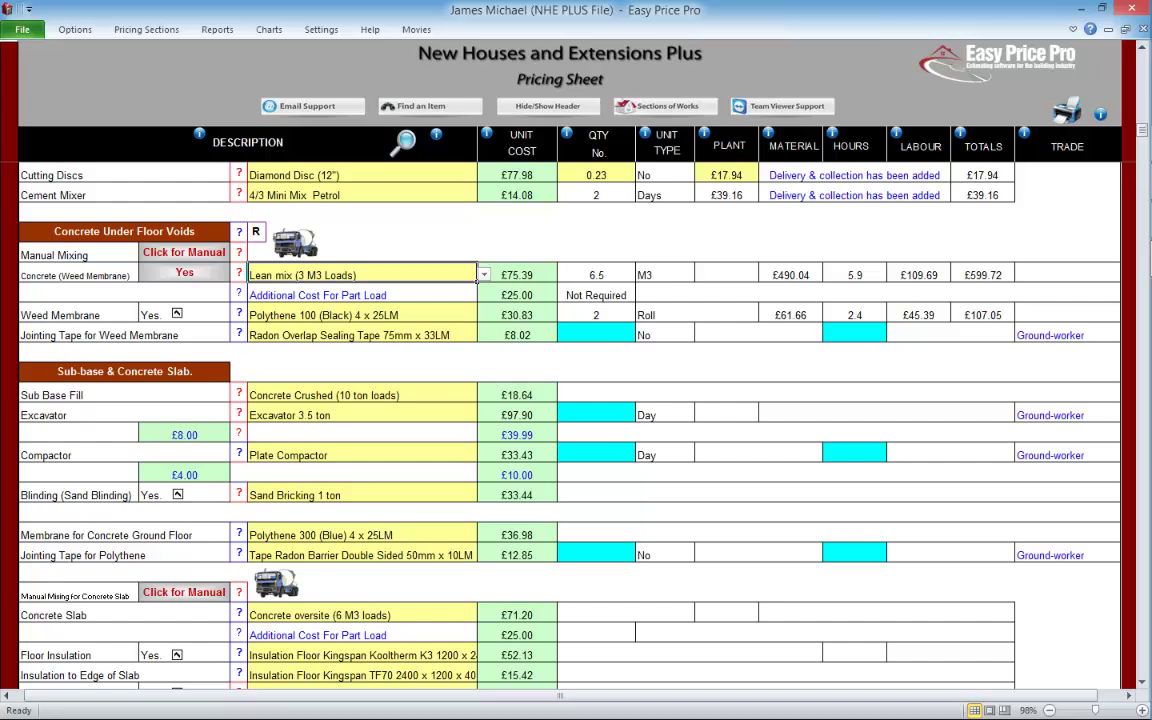
# Step: Turn the Weed Membrane item under Concrete Under Floor Voids off and back on
pyautogui.click(177, 314)
pyautogui.click(177, 314)
pyautogui.click(177, 314)
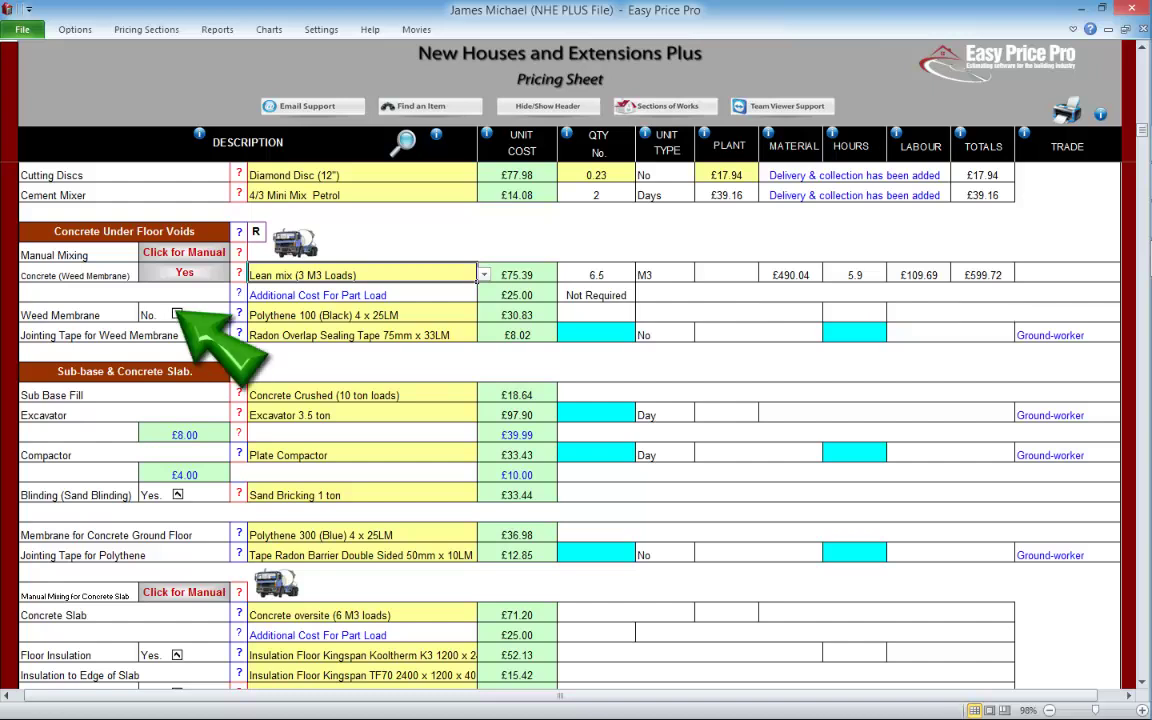
pyautogui.click(177, 314)
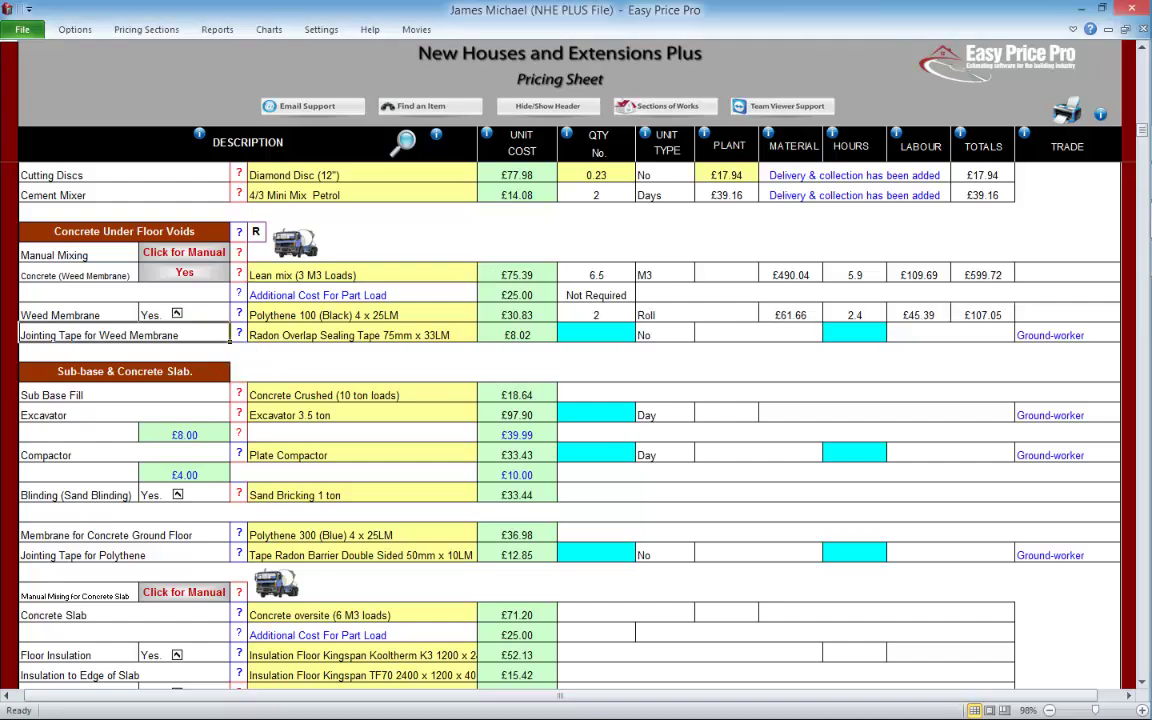
# Step: Set the Jointing Tape for Weed Membrane quantity to 2 and its hours to 2.5
pyautogui.click(597, 333)
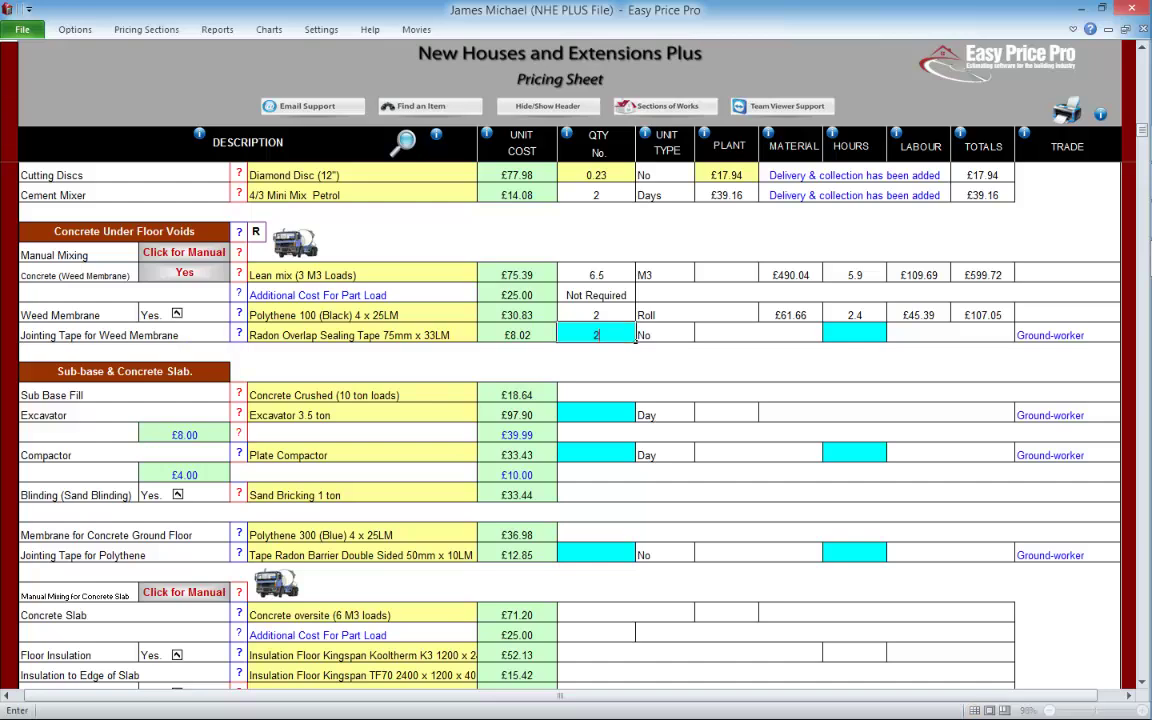
pyautogui.write('2')
pyautogui.press('Tab')
pyautogui.write('2.5')
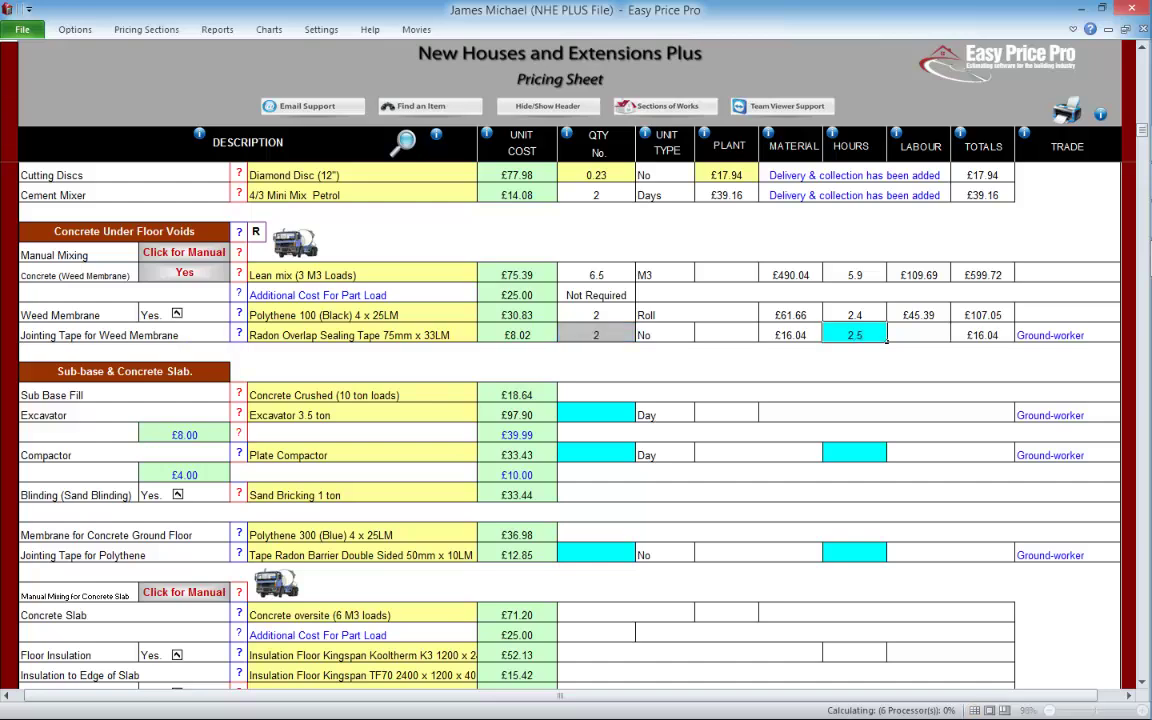
pyautogui.press('Return')
# Step: Turn on the Timber Joists section and look through its help on ground floor joists and the joist section layout
pyautogui.scroll(-3, 560, 400)
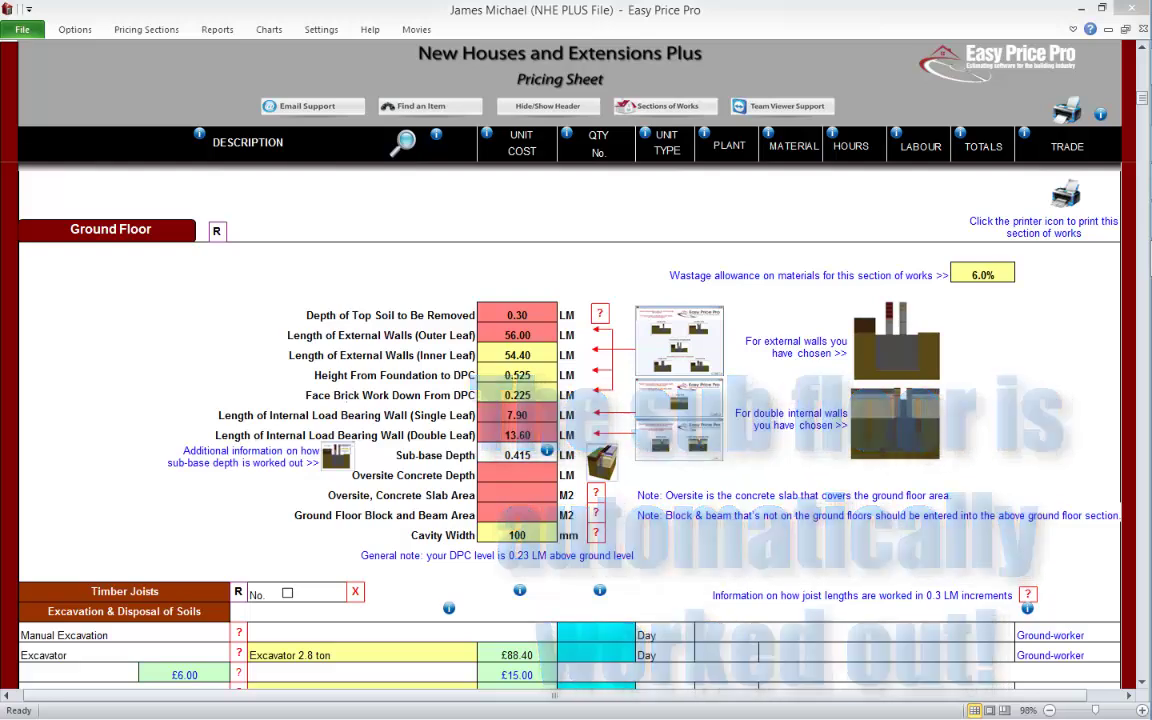
pyautogui.scroll(-3, 560, 420)
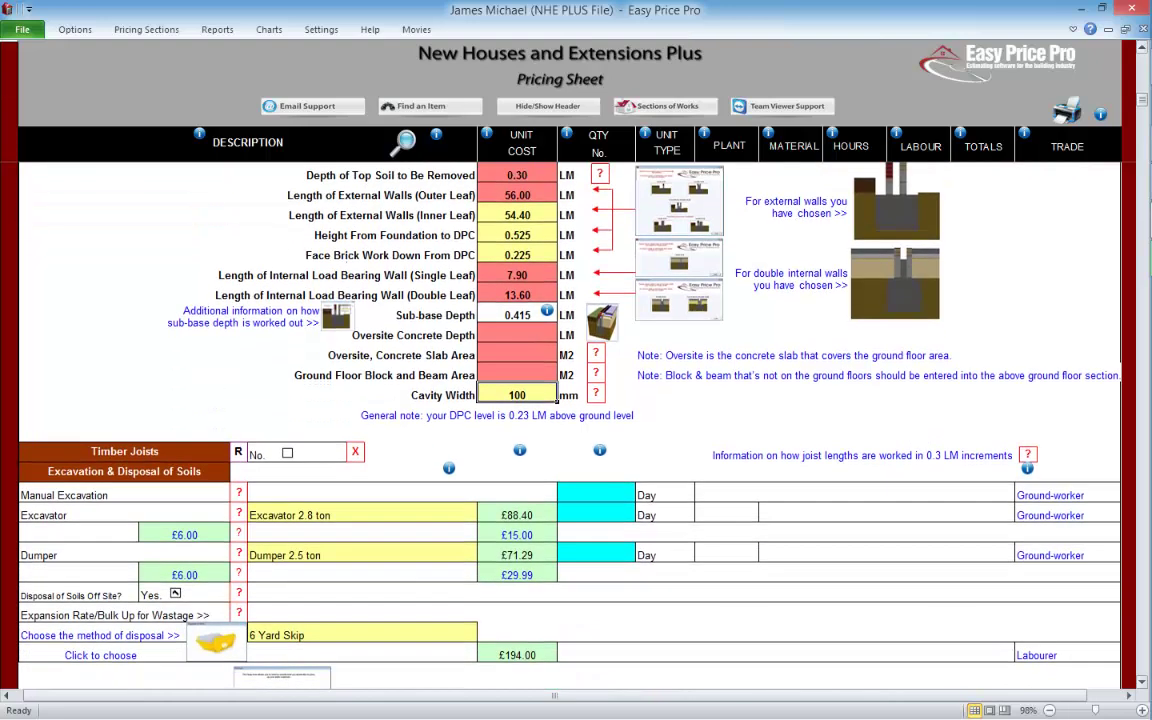
pyautogui.click(287, 453)
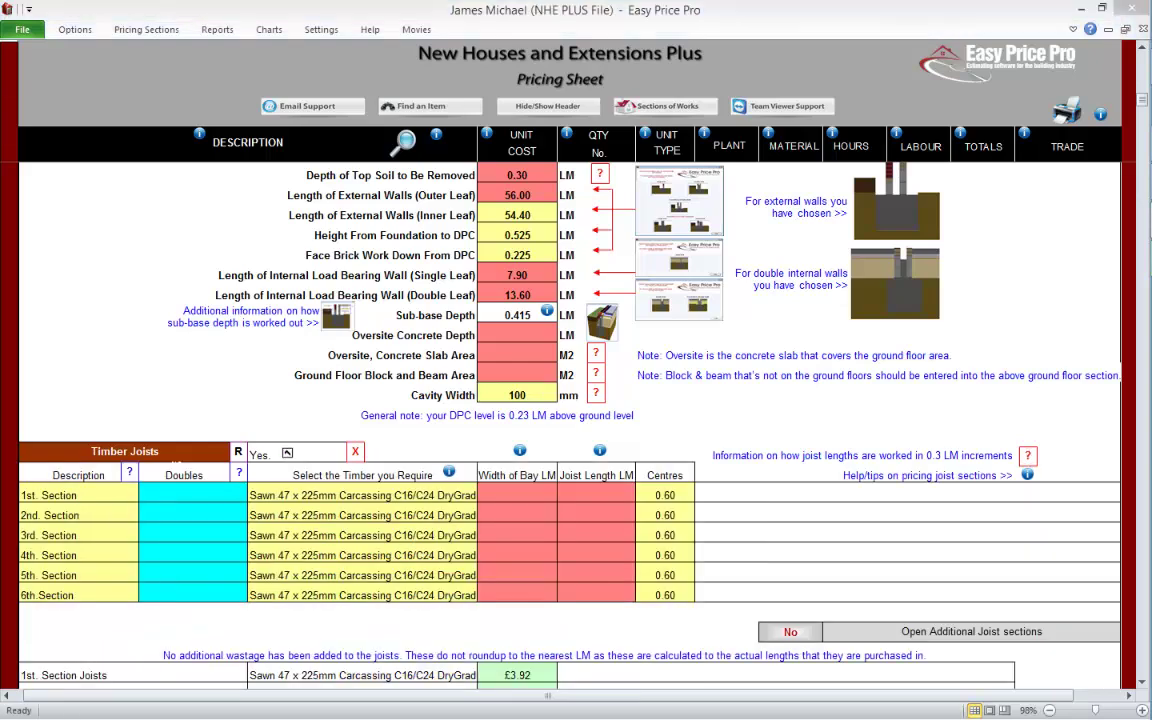
pyautogui.click(355, 450)
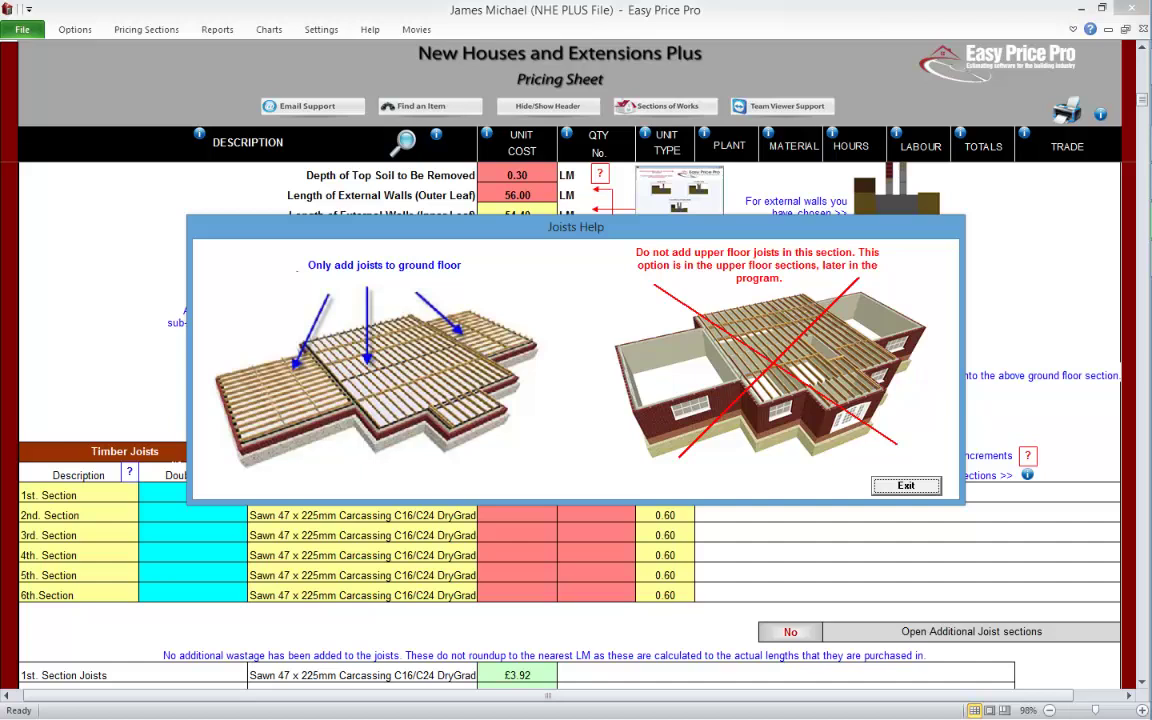
pyautogui.click(906, 485)
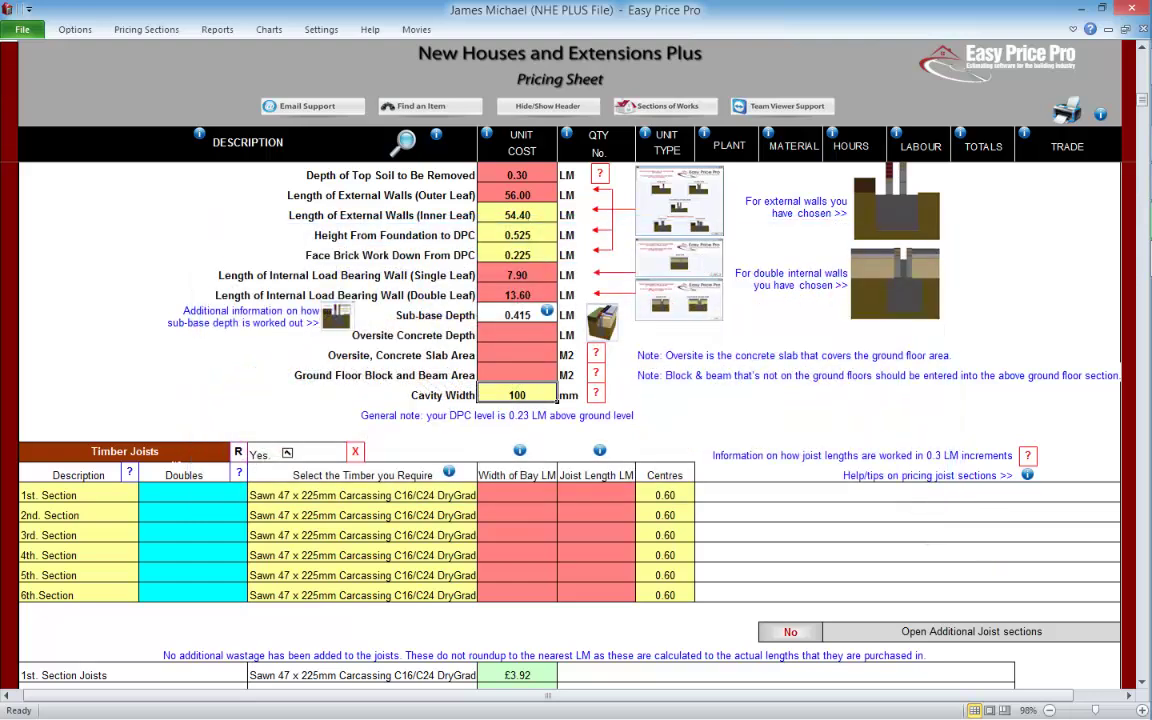
pyautogui.click(129, 471)
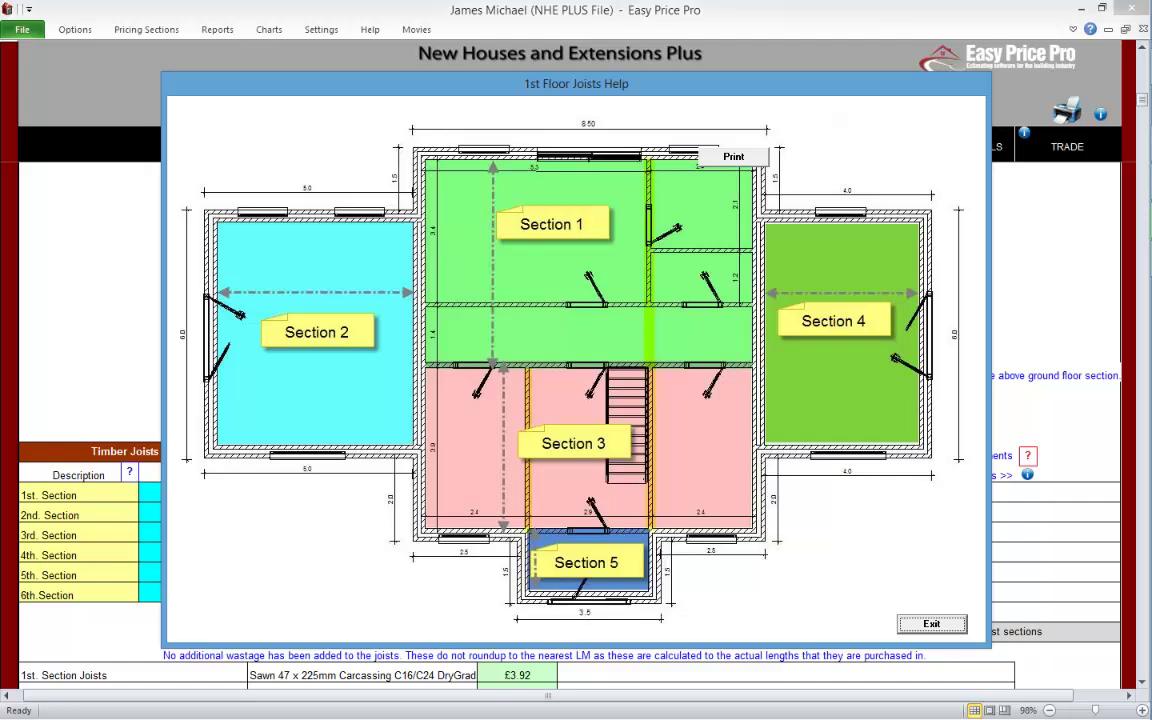
pyautogui.click(931, 623)
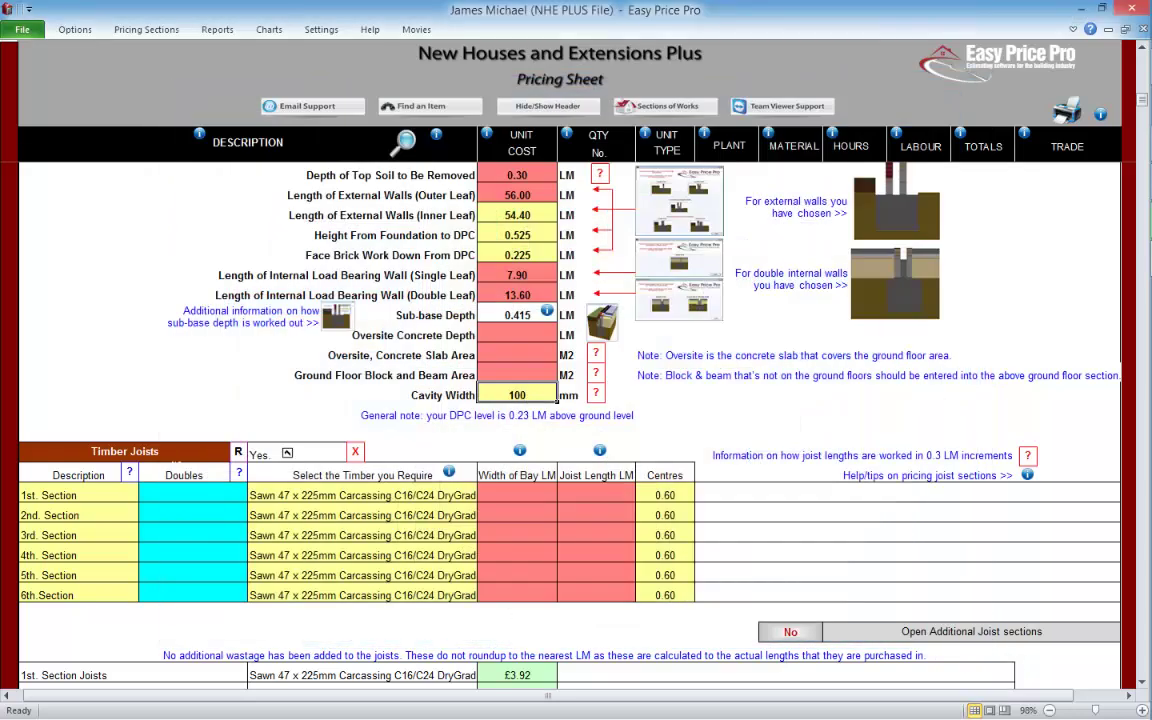
# Step: Enter a 7.8 bay width and 5 joist length for the 1st joist section, and 5.4 and 4.8 for the 2nd
pyautogui.click(517, 495)
pyautogui.write('7.8')
pyautogui.press('Tab')
pyautogui.write('5')
pyautogui.press('Return')
pyautogui.write('5.4')
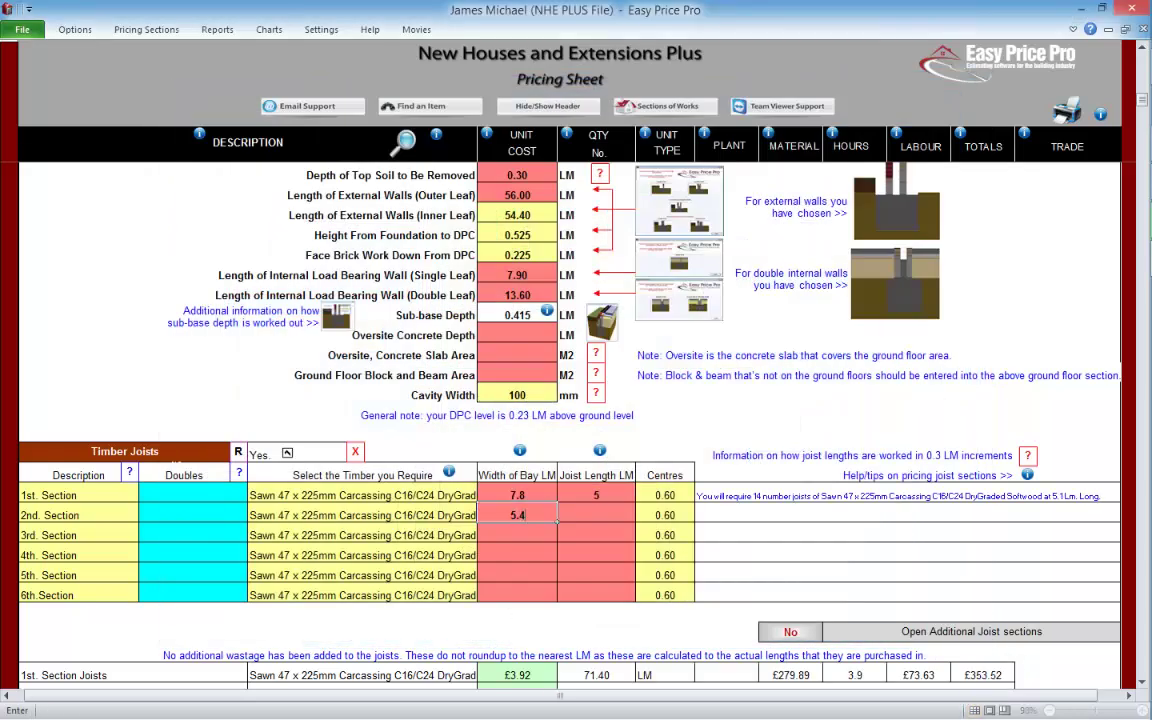
pyautogui.press('Tab')
pyautogui.write('4.8')
pyautogui.press('Return')
# Step: Enter bay widths and joist lengths of 7.8 and 4 for the 3rd section, 5.4 and 3.7 for the 4th, and 2.9 and 1.3 for the 5th
pyautogui.write('7.8')
pyautogui.press('Tab')
pyautogui.write('4')
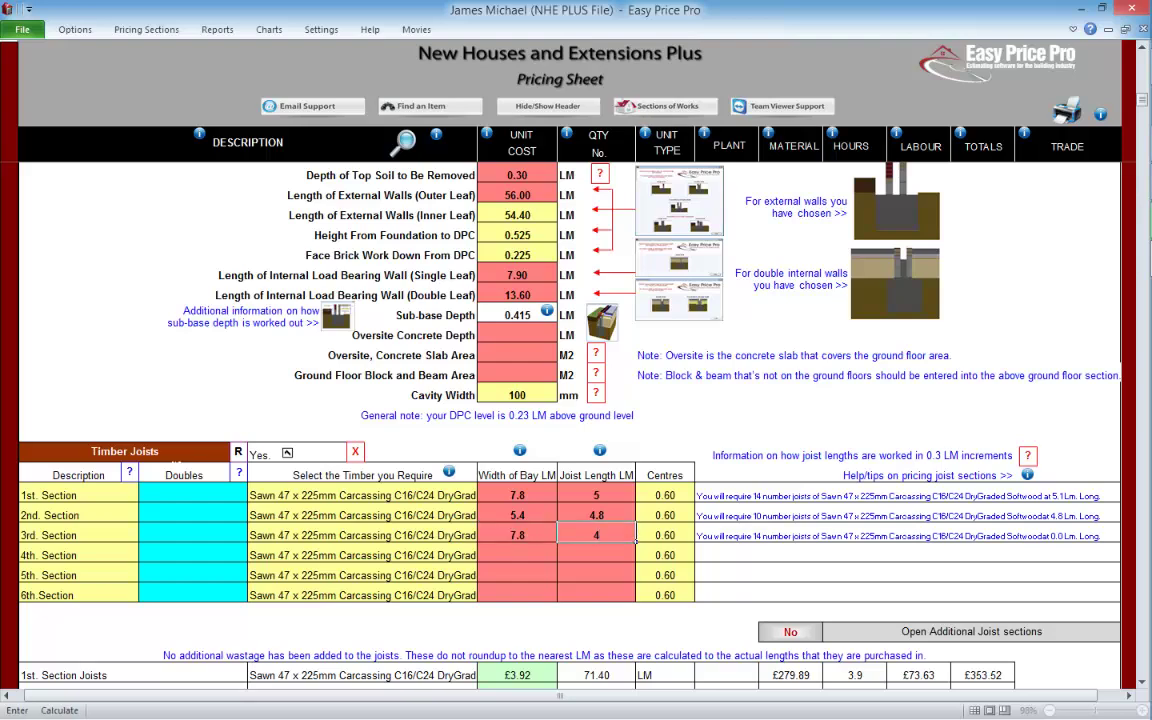
pyautogui.press('Return')
pyautogui.write('5.4')
pyautogui.press('Tab')
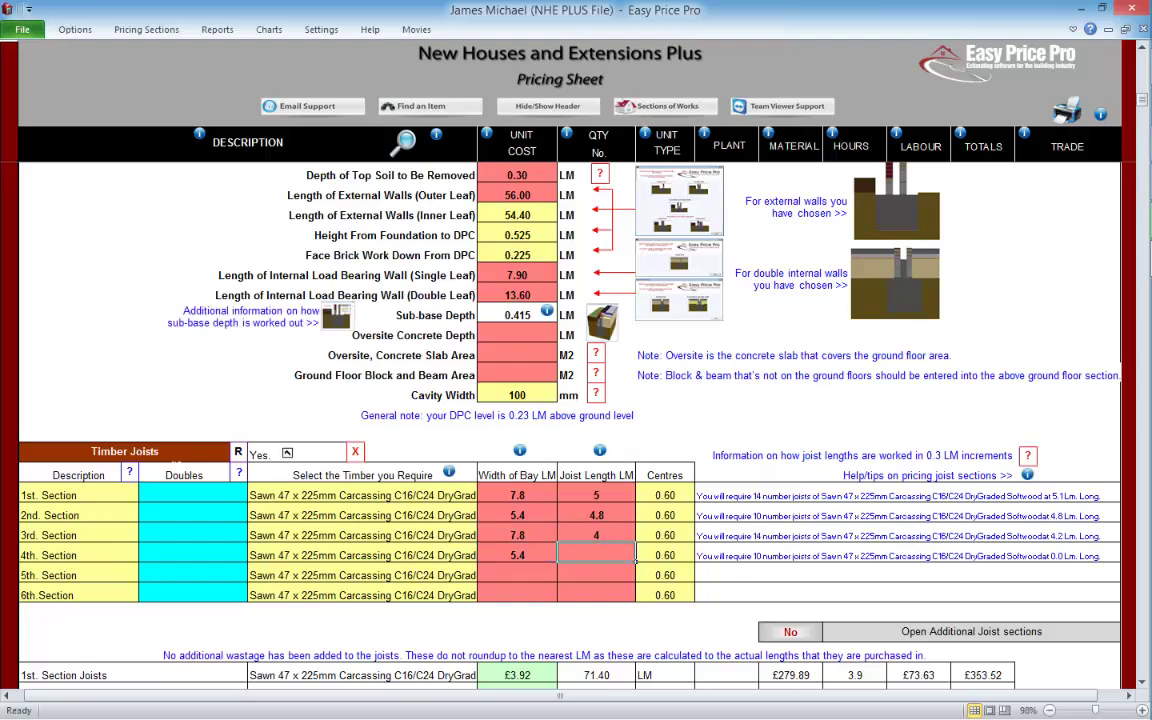
pyautogui.write('3.7')
pyautogui.press('Return')
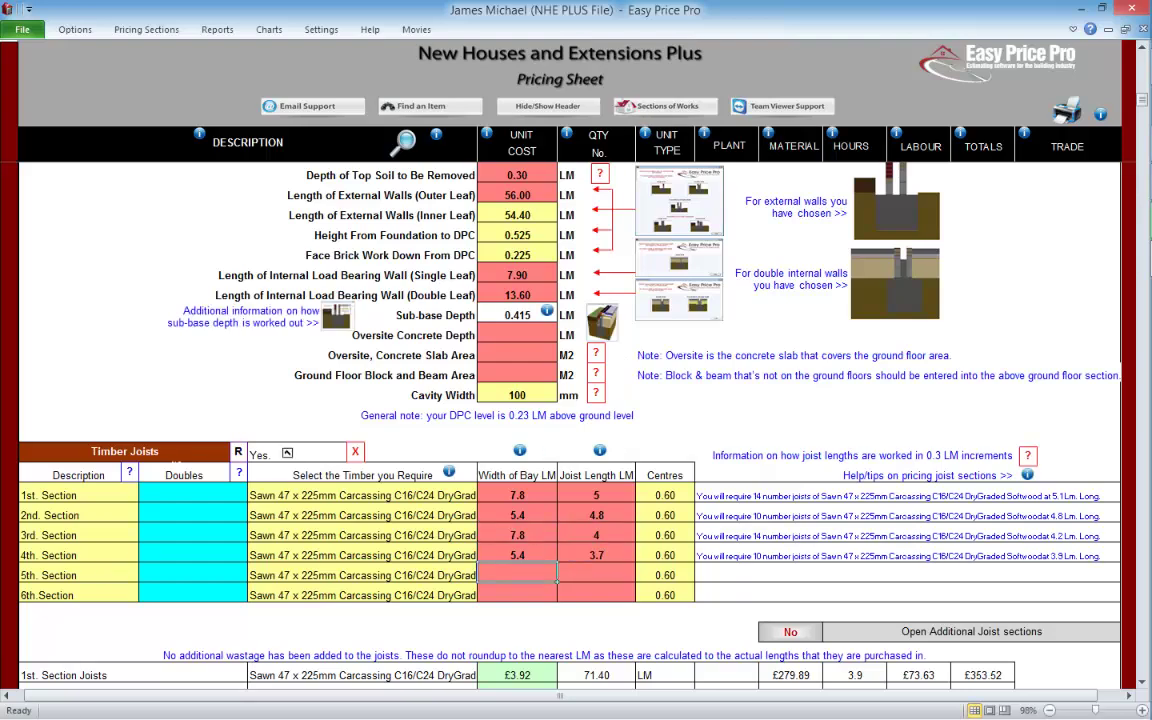
pyautogui.write('2.9')
pyautogui.press('Tab')
pyautogui.write('1.3')
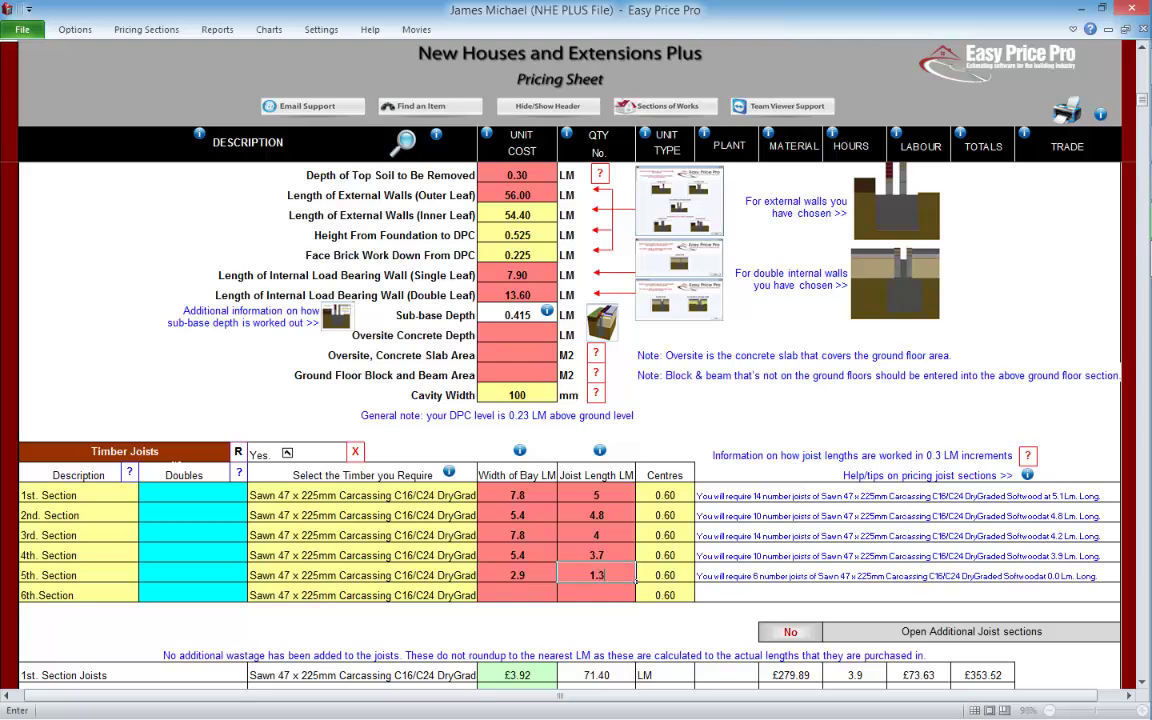
# Step: View the help diagrams explaining how the width of bay and the joist length are measured
pyautogui.click(519, 450)
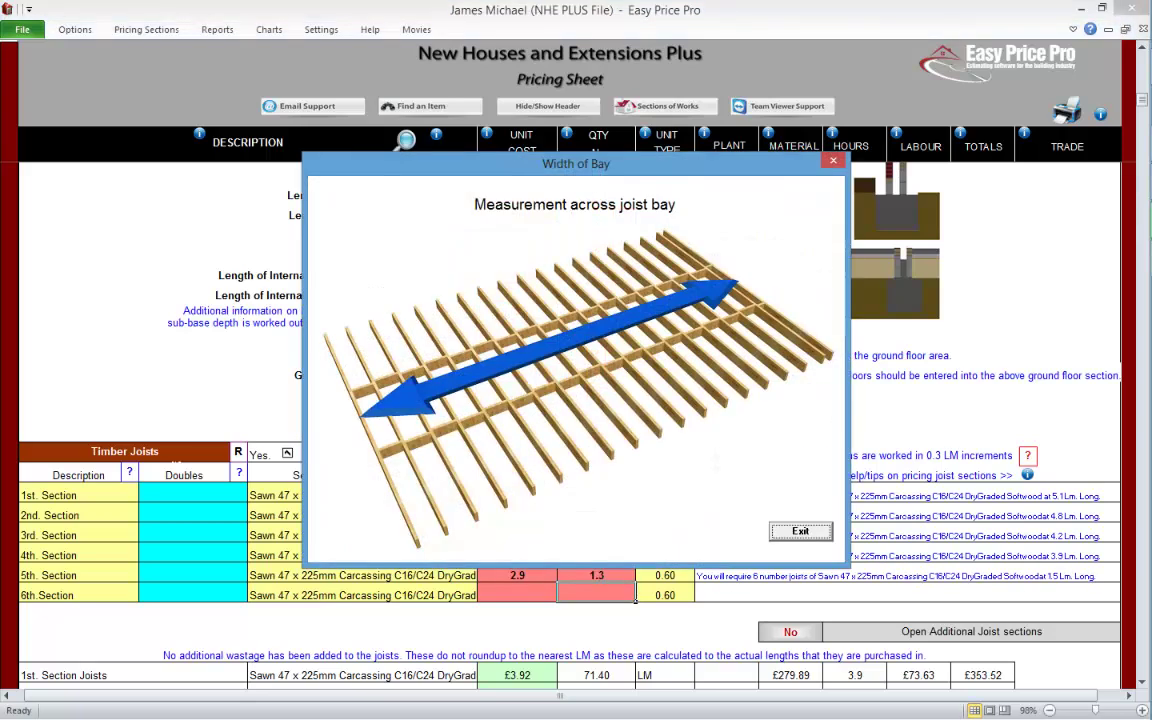
pyautogui.click(800, 532)
pyautogui.click(598, 449)
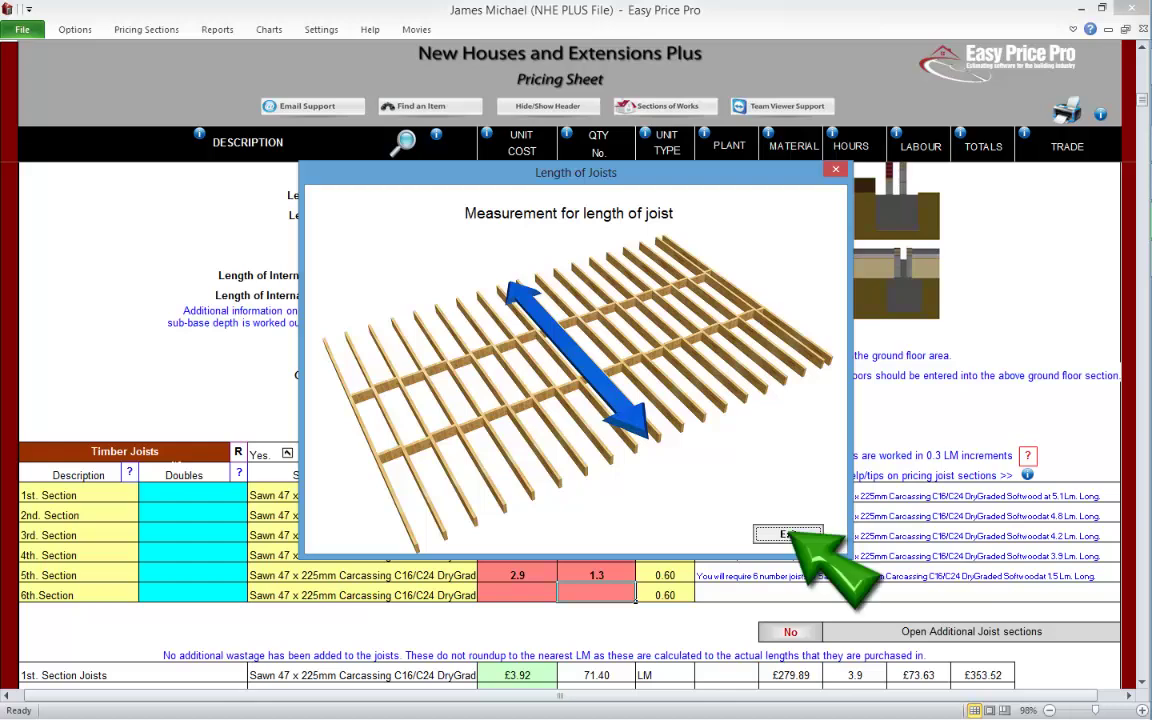
pyautogui.click(788, 534)
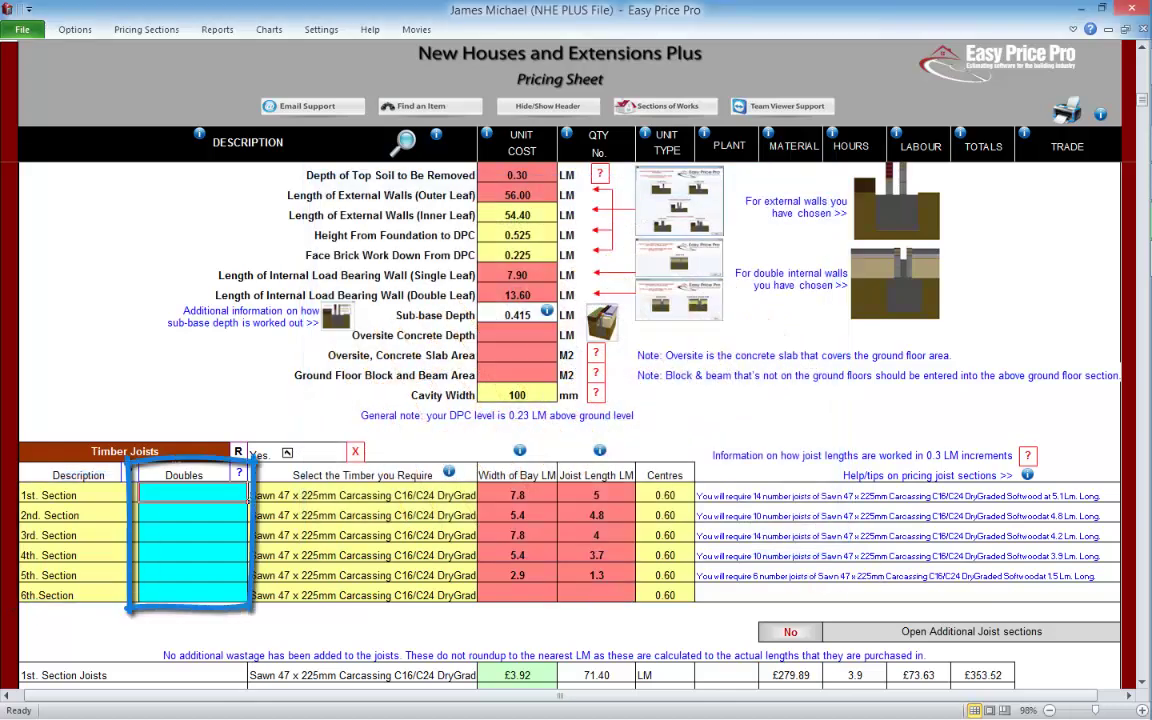
# Step: Set the double joists to 1 for the 1st section and 2 for the 3rd section
pyautogui.write('1')
pyautogui.press('Down')
pyautogui.press('Down')
pyautogui.write('2')
pyautogui.press('Down')
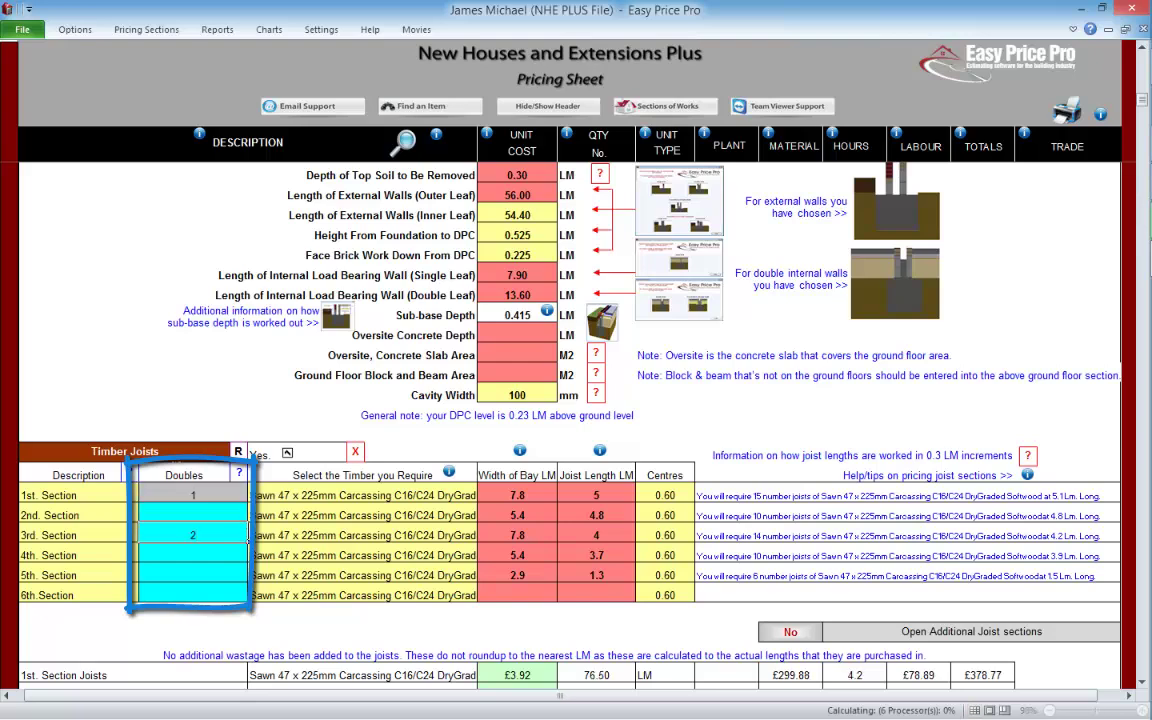
# Step: Look at the timber choices and the joist centres for the 1st joist section
pyautogui.click(362, 495)
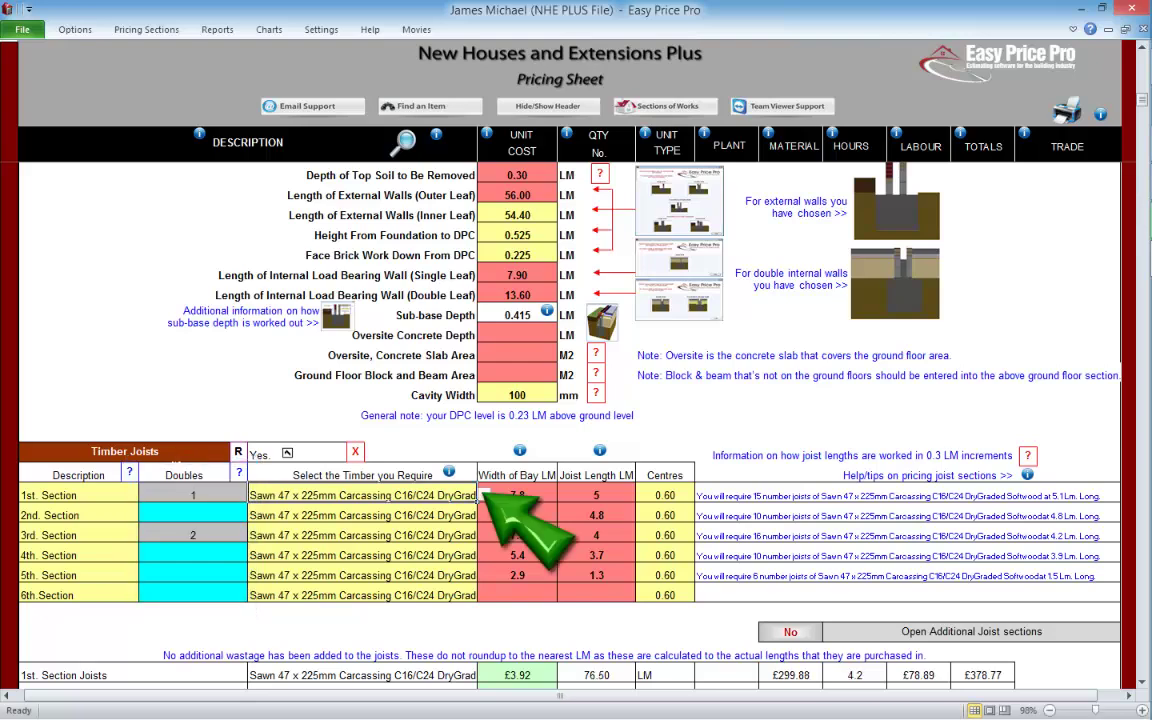
pyautogui.click(485, 495)
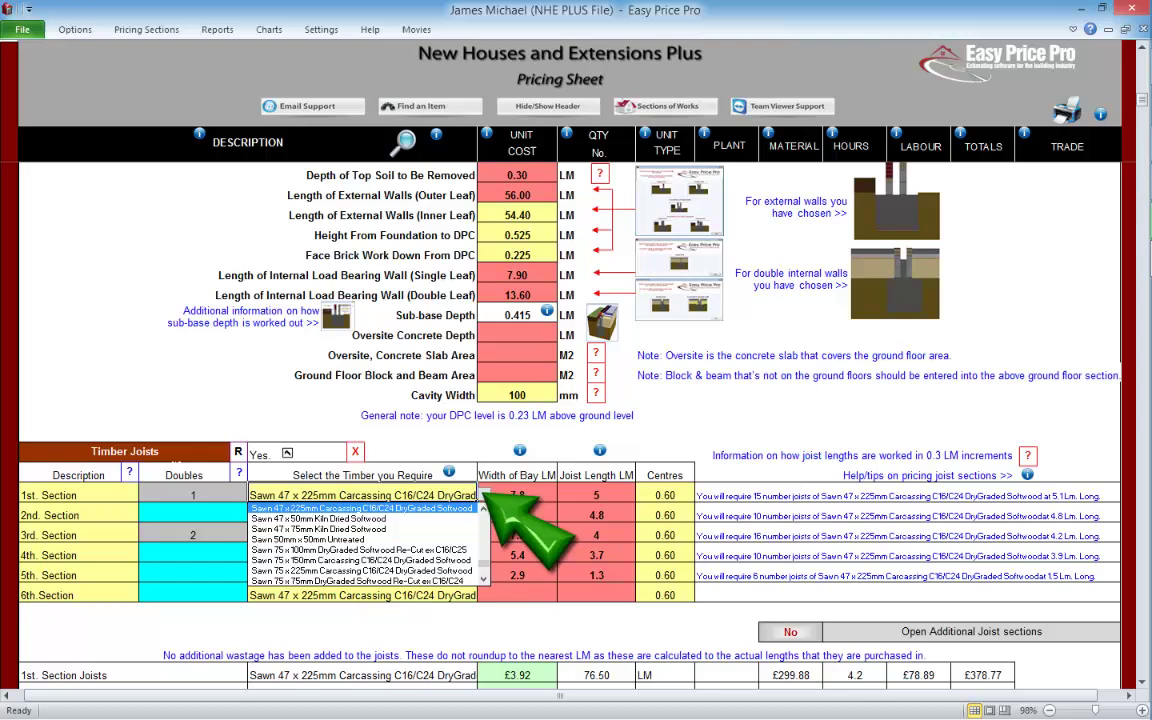
pyautogui.click(485, 495)
pyautogui.click(665, 495)
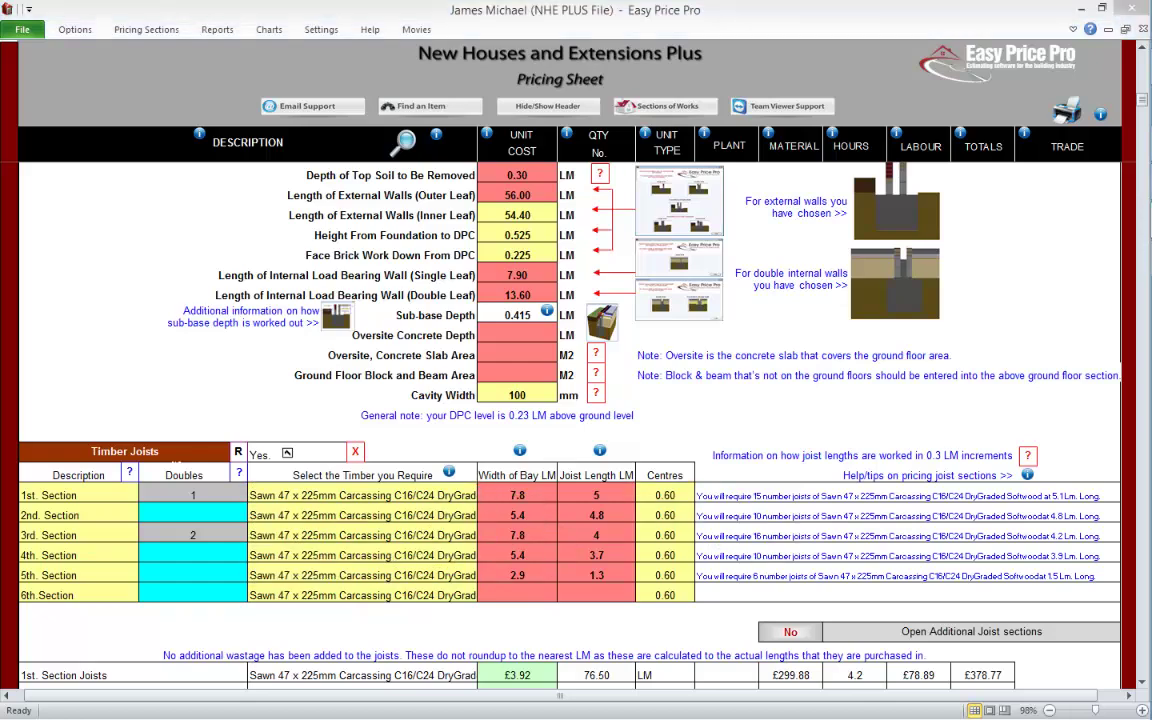
pyautogui.click(596, 495)
# Step: Set the Trimmers/Other Joists option to Yes to open the rows for additional joists
pyautogui.click(1142, 682)
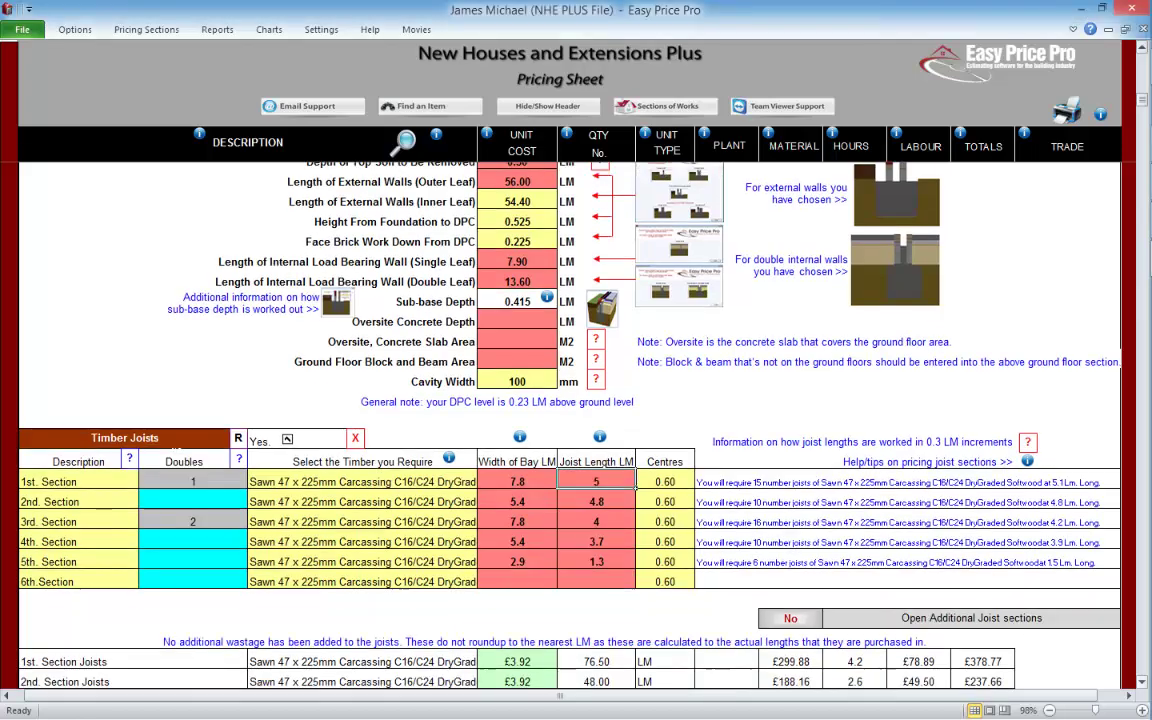
pyautogui.click(1142, 682)
pyautogui.click(1142, 682)
pyautogui.click(1142, 682)
pyautogui.click(1142, 682)
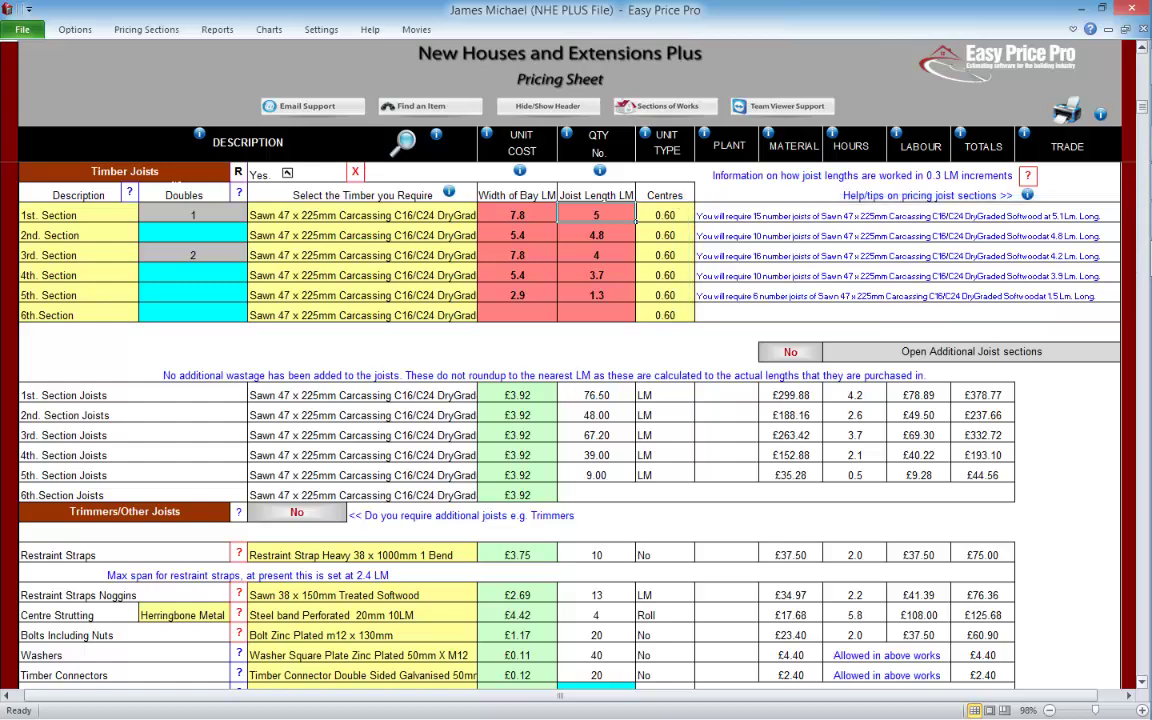
pyautogui.click(291, 511)
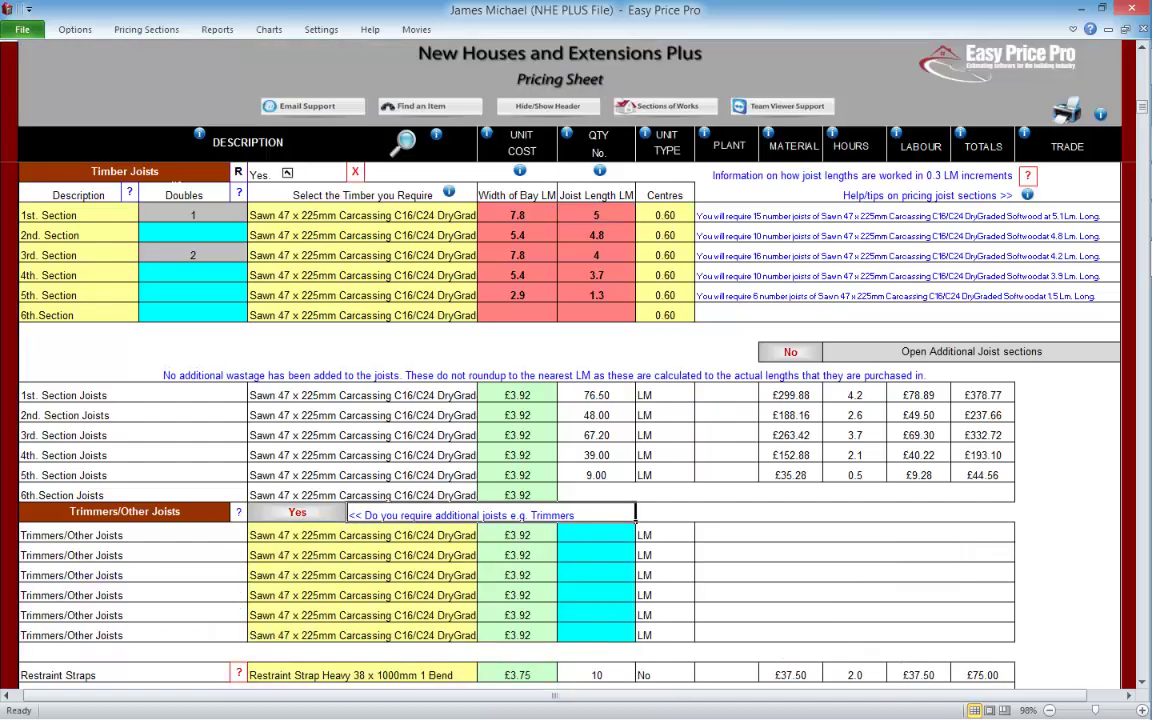
# Step: Set the Trimmers/Other Joists option to No to close the rows for additional joists
pyautogui.click(297, 512)
pyautogui.click(124, 554)
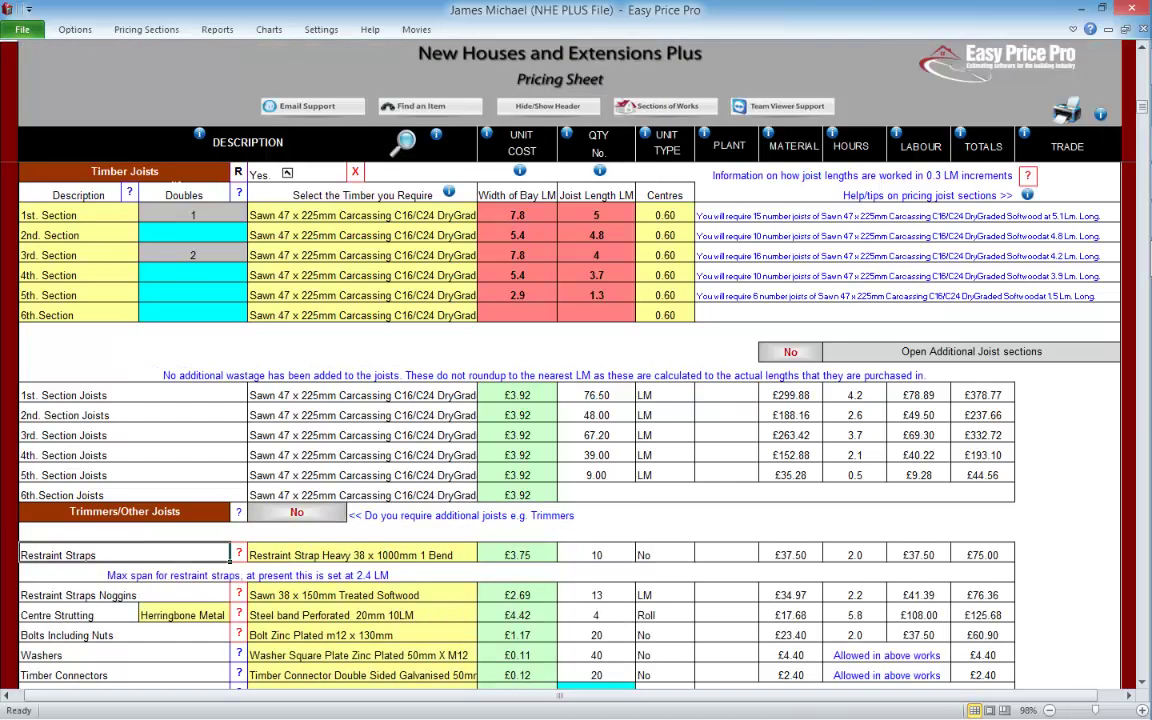
# Step: View the help diagrams for the maximum centres of the restraint straps and the length of solid bridging under them
pyautogui.scroll(-4, 1140, 686)
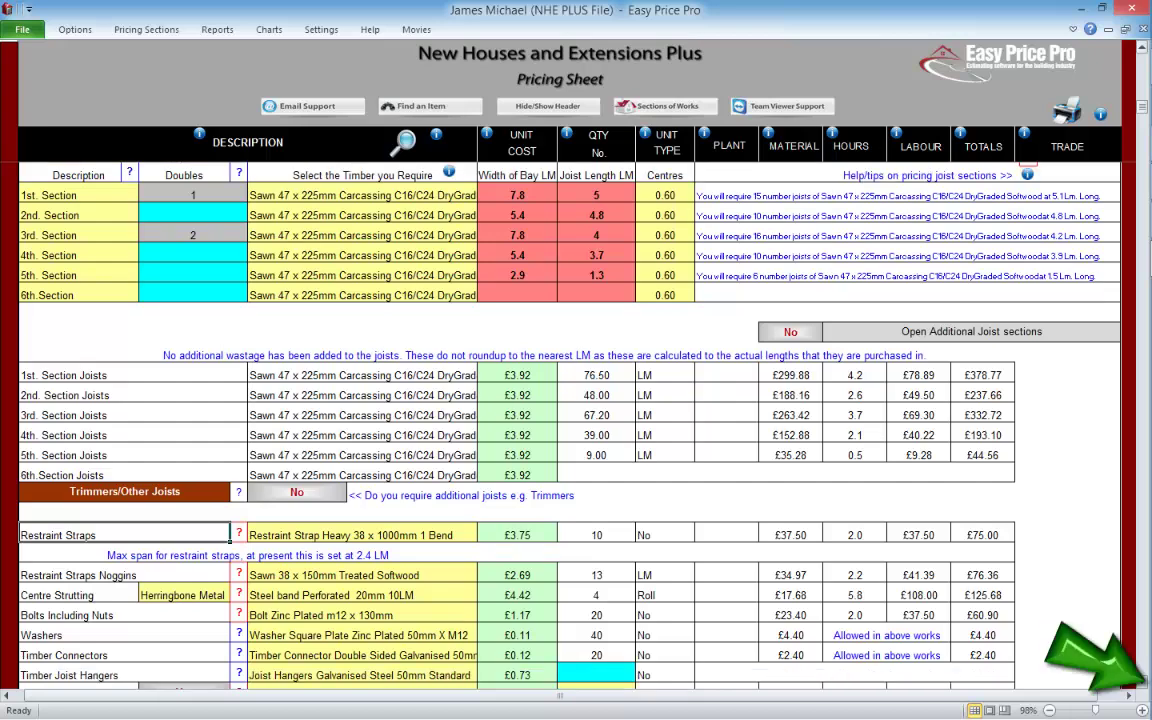
pyautogui.scroll(-2, 1140, 686)
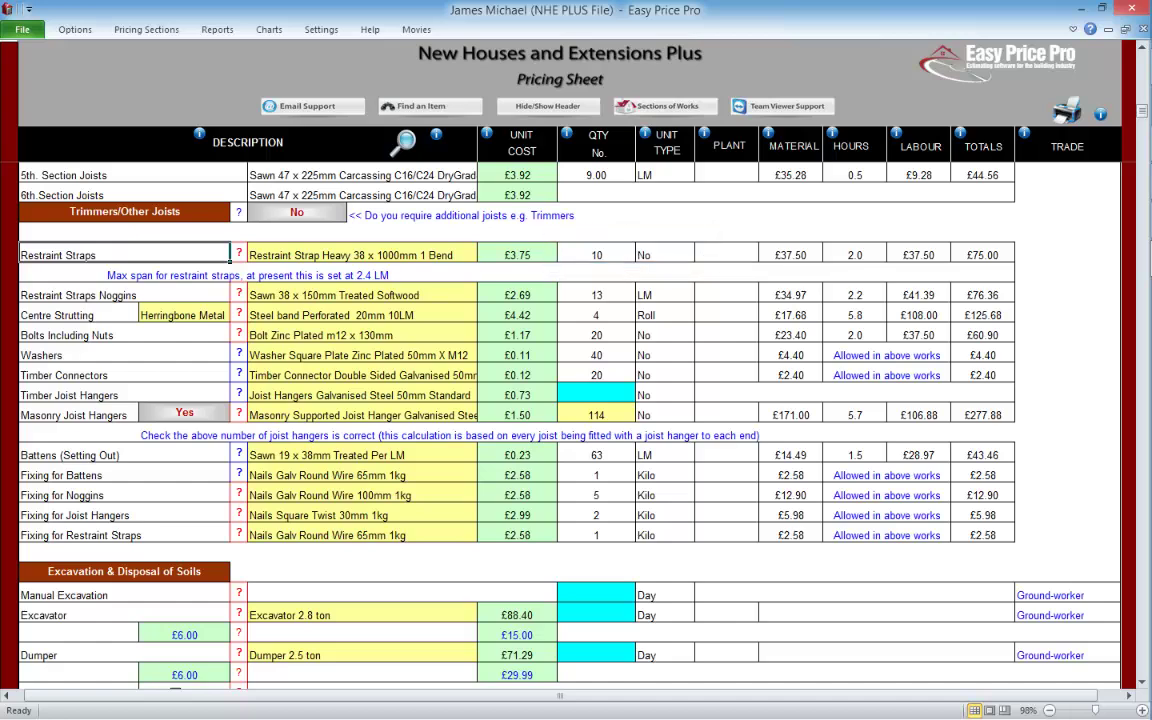
pyautogui.click(238, 254)
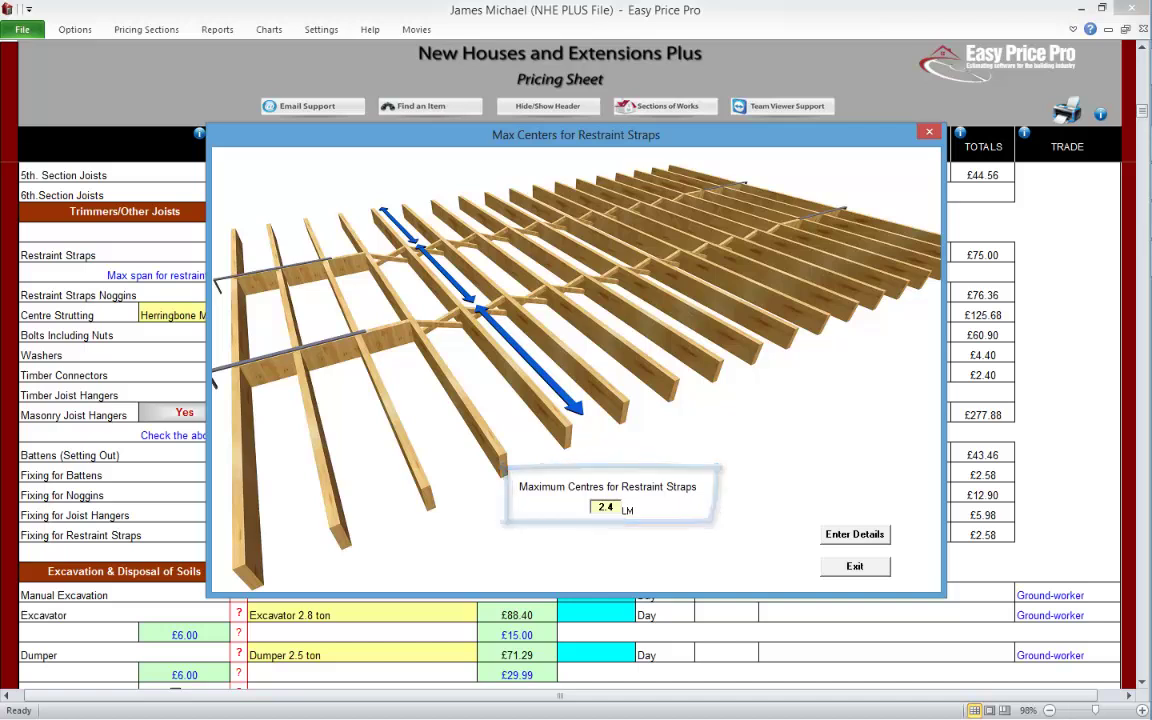
pyautogui.click(854, 566)
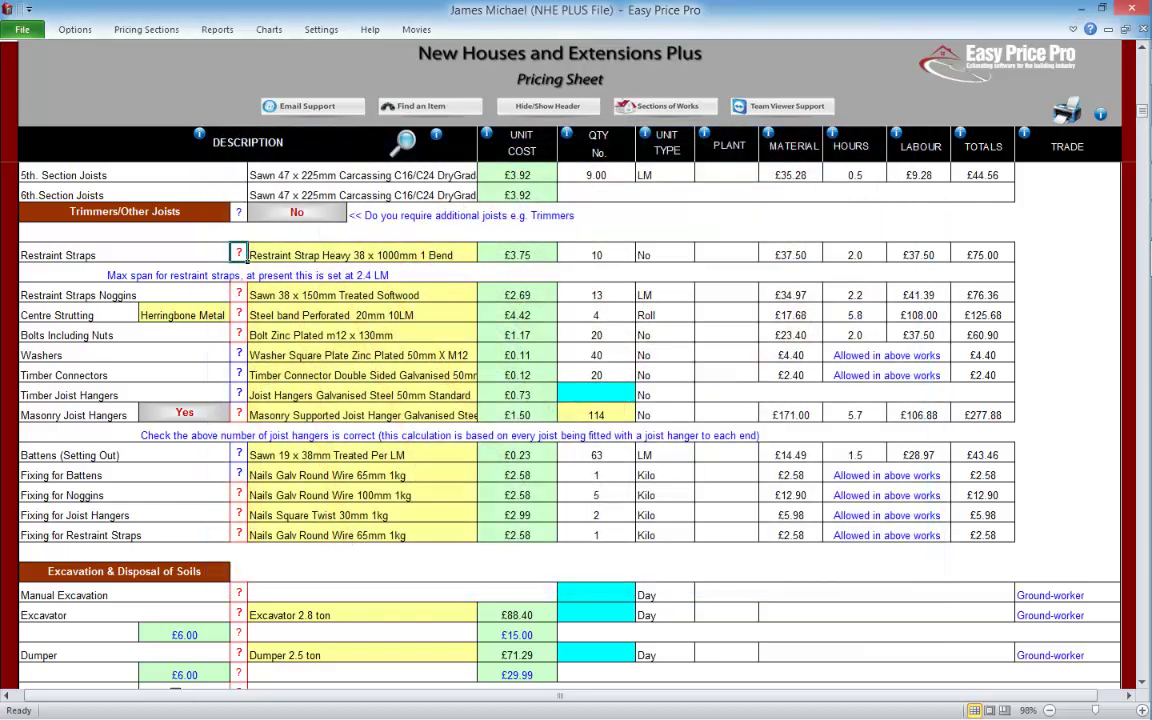
pyautogui.click(238, 293)
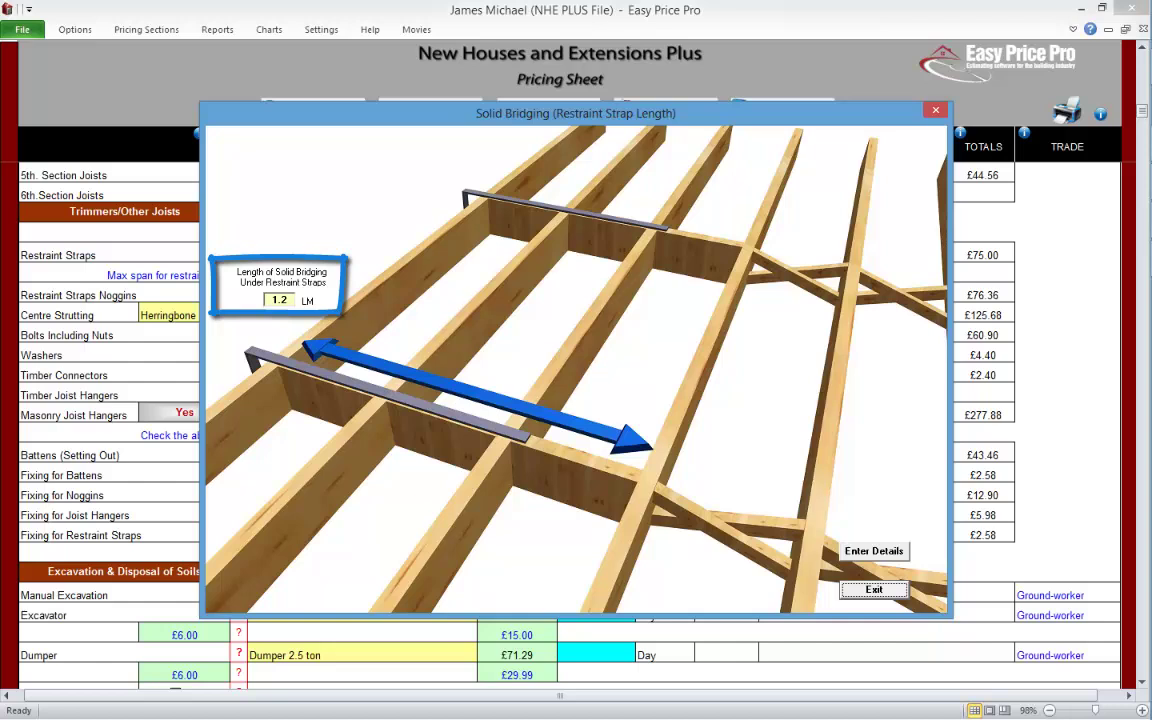
pyautogui.click(874, 590)
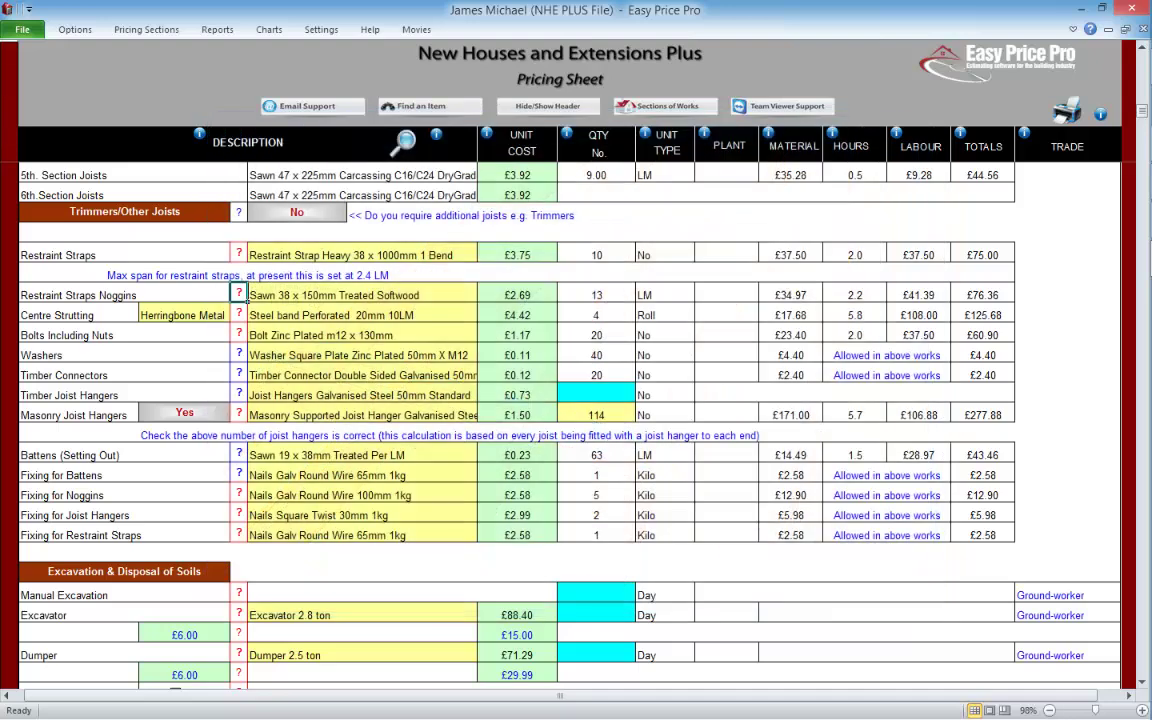
# Step: Look at the available strutting types in the Centre Strutting row without changing the selection
pyautogui.click(79, 315)
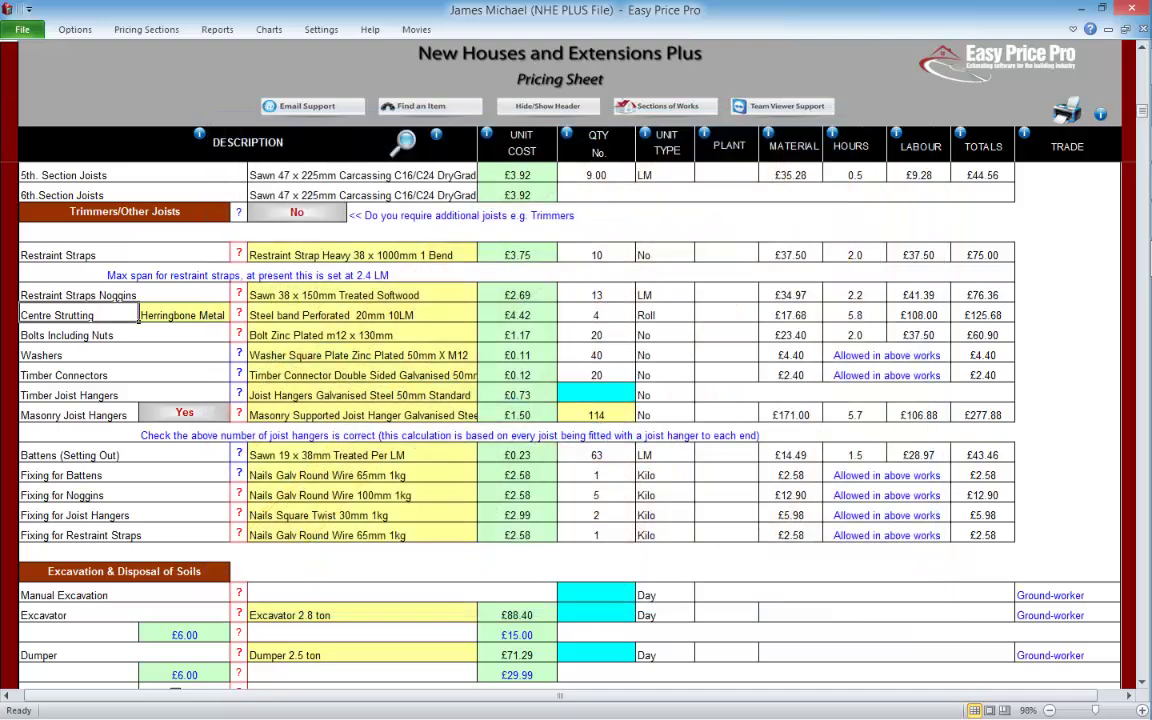
pyautogui.click(184, 315)
pyautogui.click(237, 315)
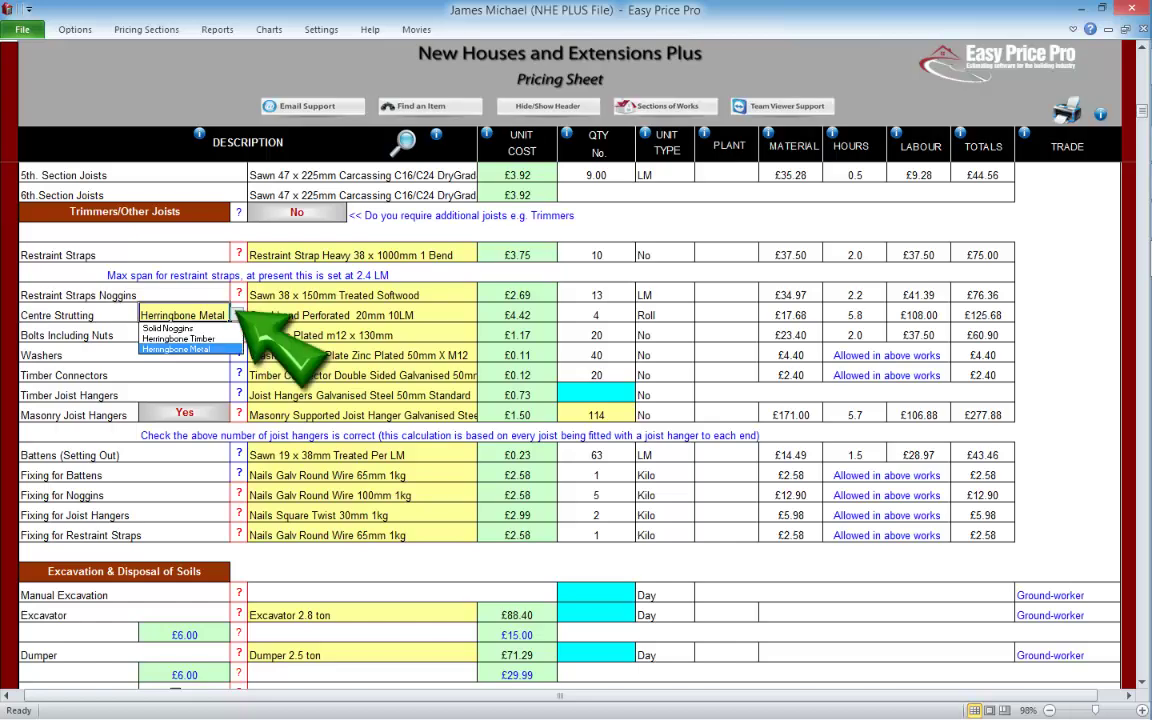
pyautogui.click(237, 315)
pyautogui.click(79, 315)
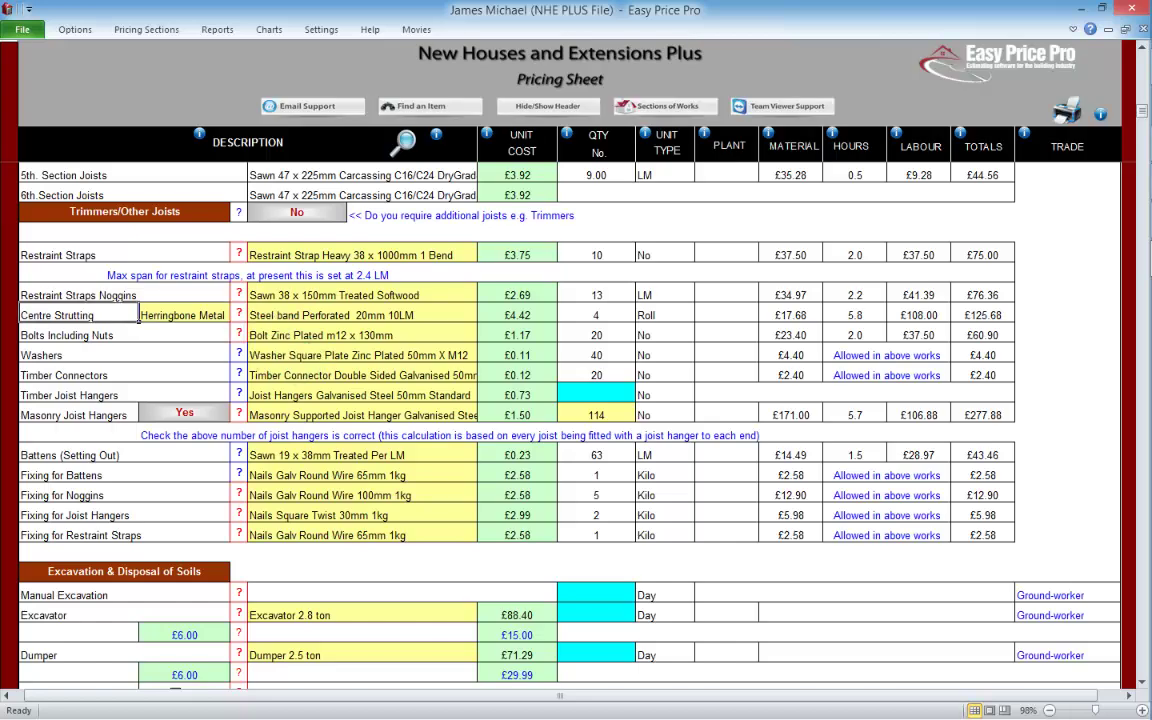
# Step: Change the centre strutting to Solid Noggins using Sawn 38 x 150mm Treated Softwood as the material
pyautogui.click(238, 313)
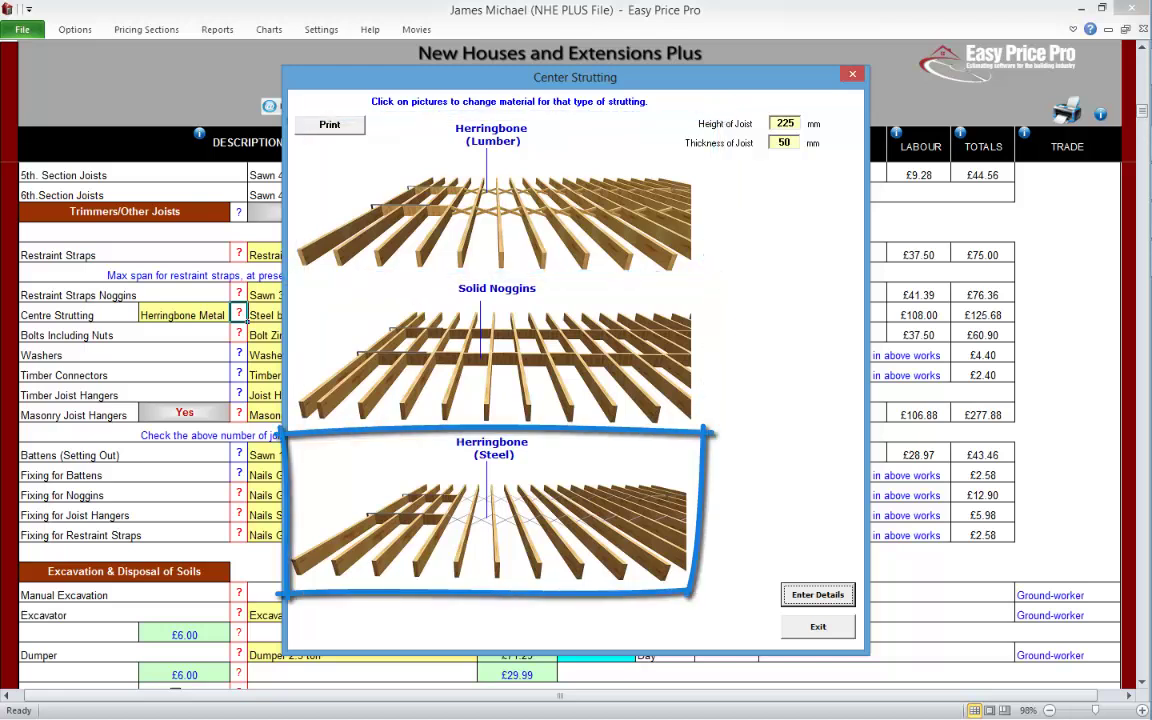
pyautogui.click(849, 367)
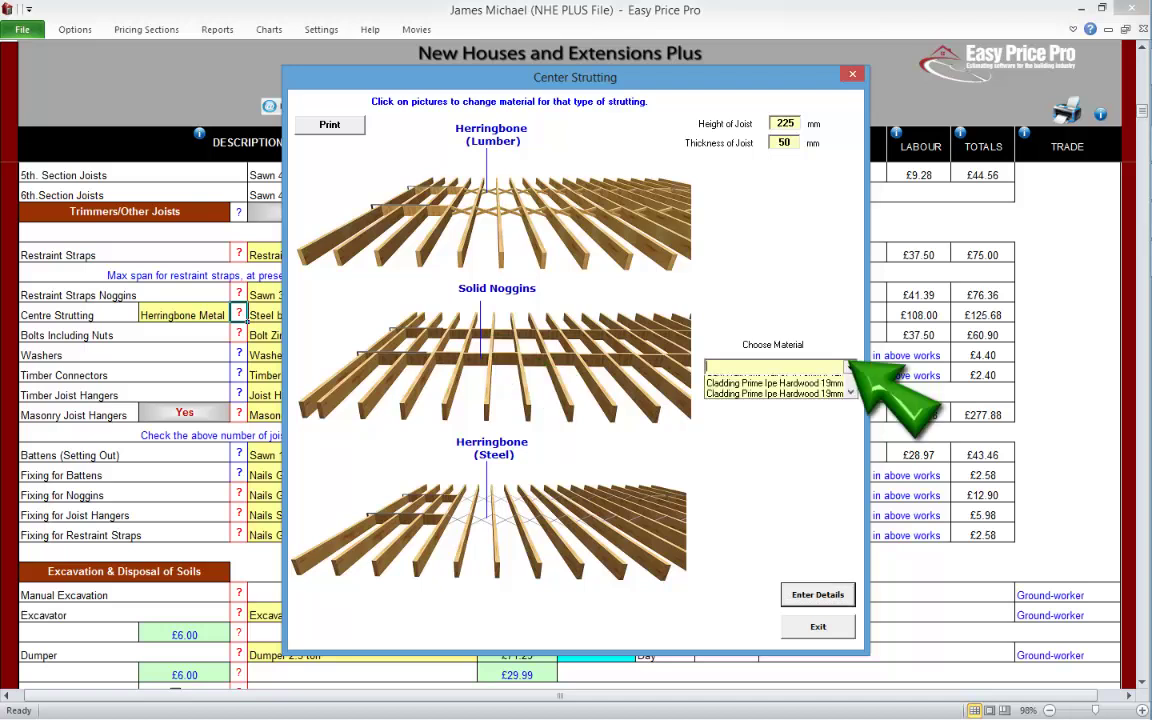
pyautogui.scroll(-5, 848, 400)
pyautogui.scroll(-8, 775, 418)
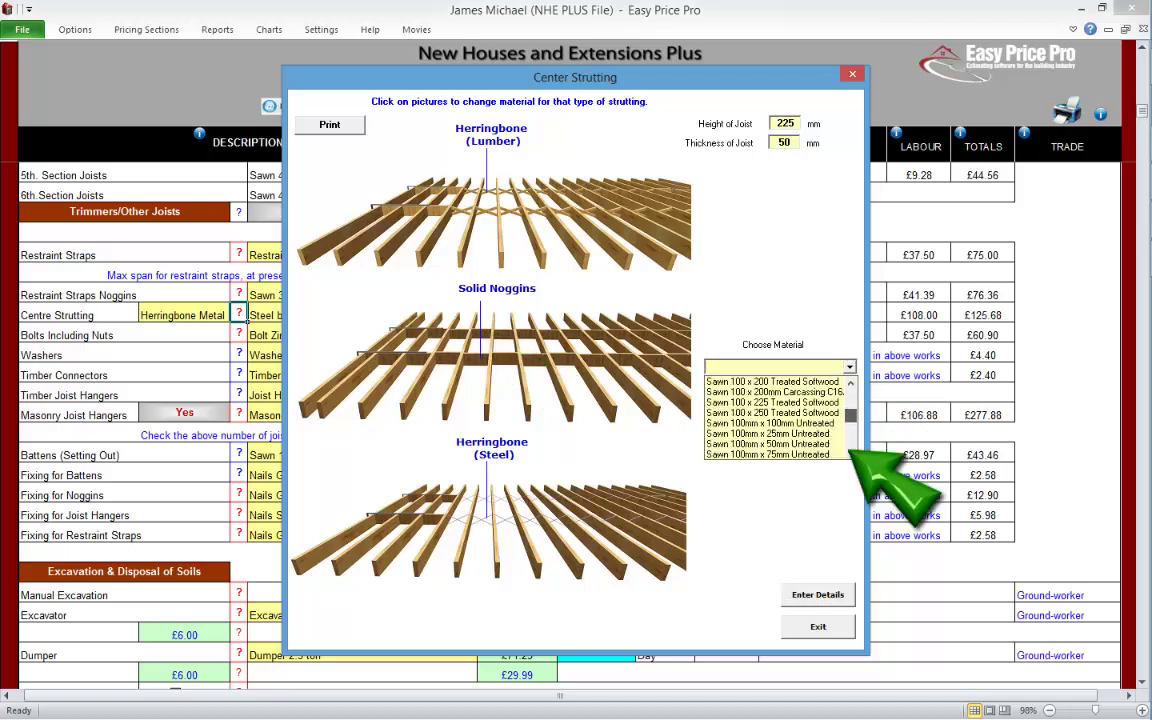
pyautogui.scroll(-1, 800, 430)
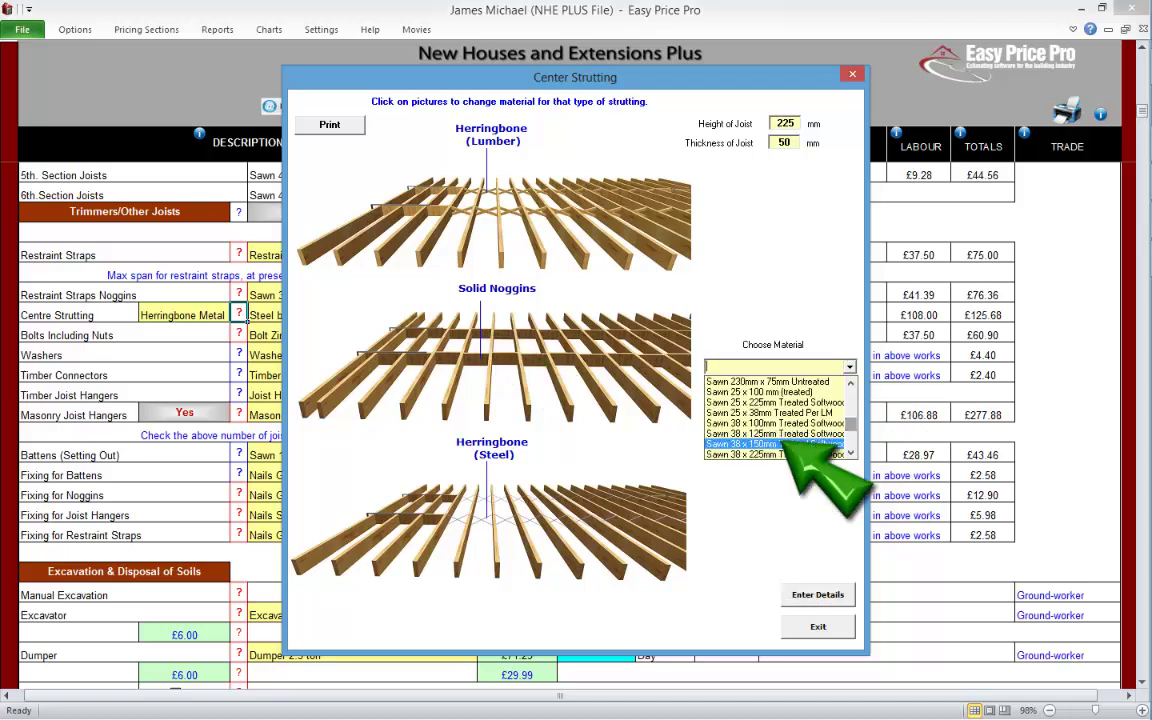
pyautogui.click(800, 454)
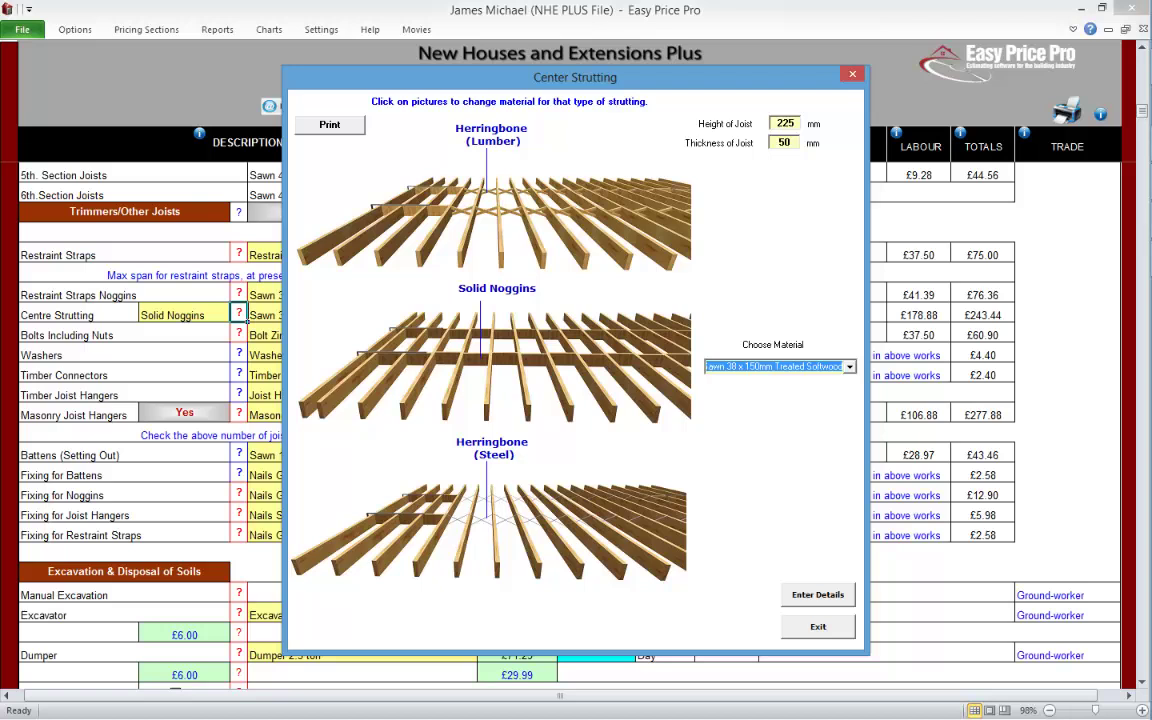
pyautogui.press('Tab')
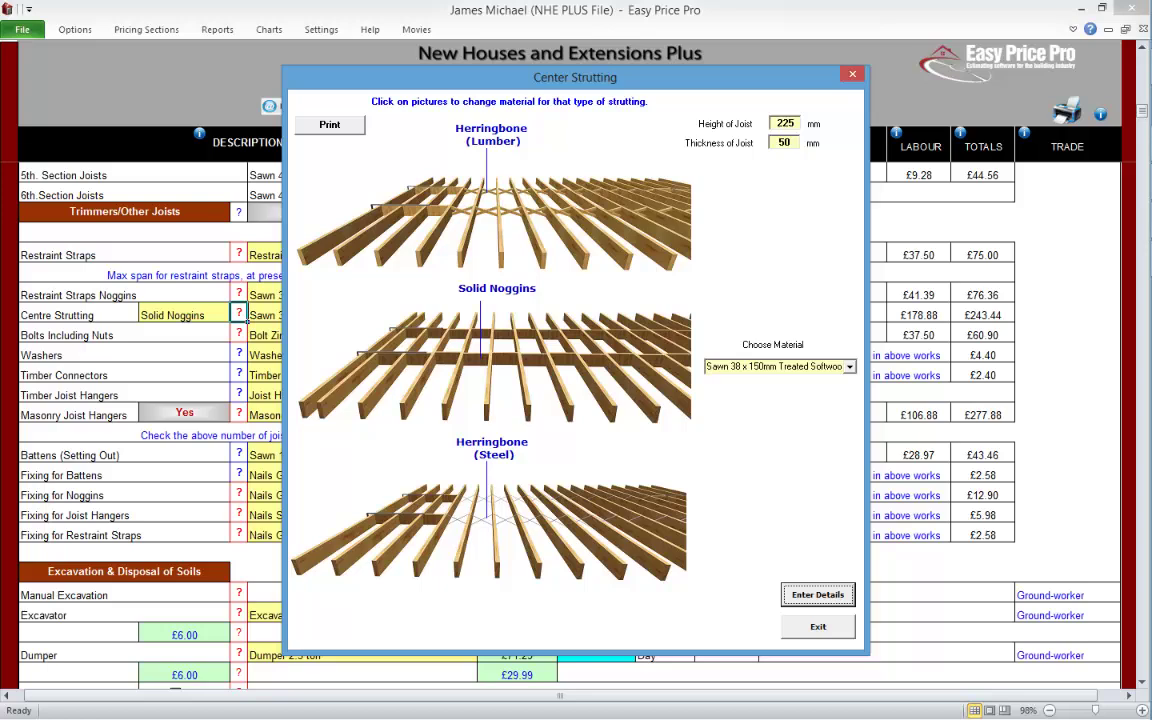
pyautogui.press('Return')
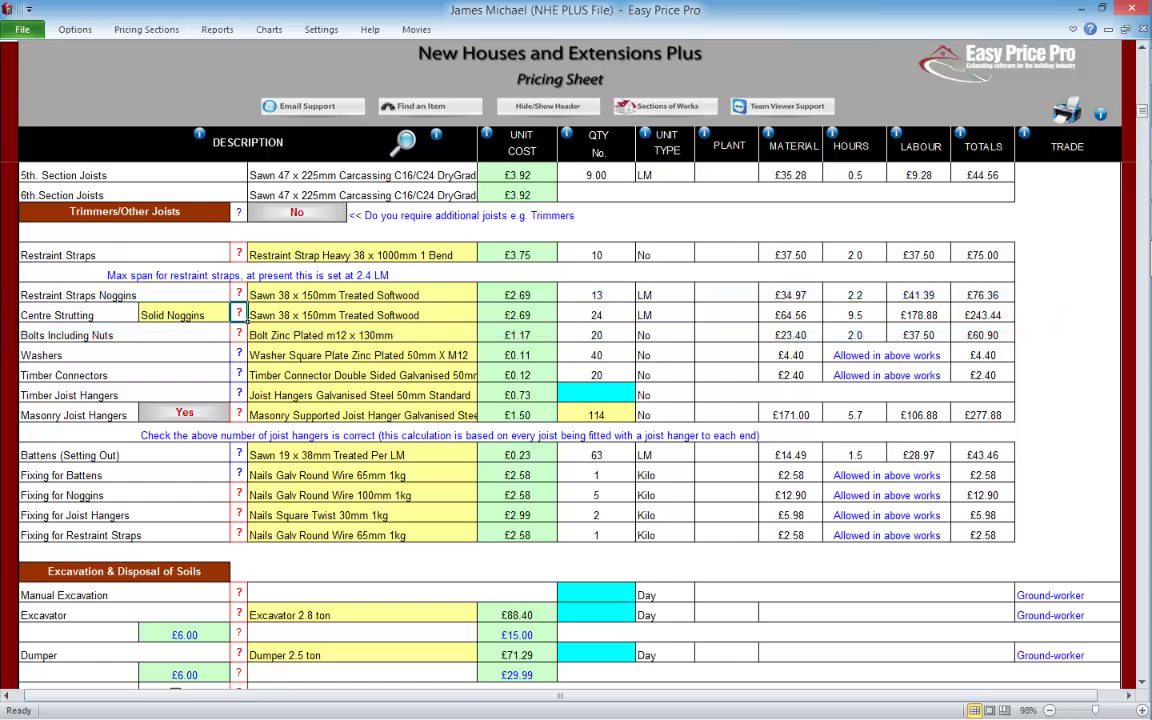
# Step: View the help diagrams for the bolt spacing, the washers and the timber connectors
pyautogui.click(239, 334)
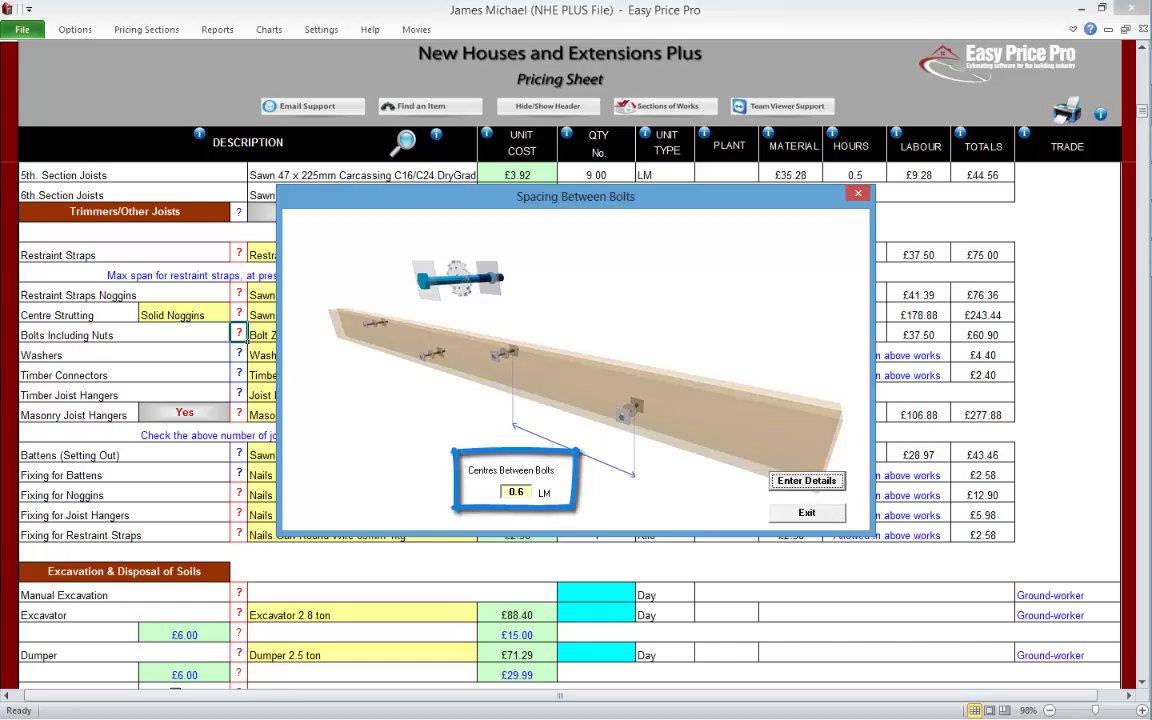
pyautogui.click(806, 512)
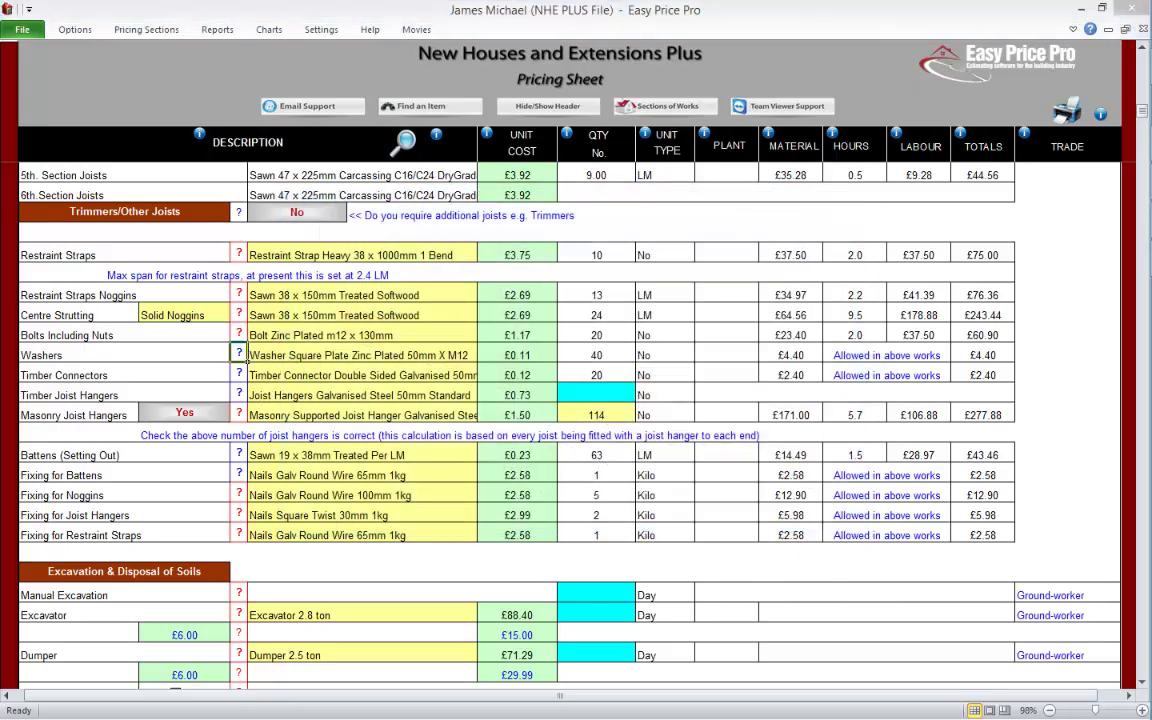
pyautogui.click(239, 353)
pyautogui.click(736, 469)
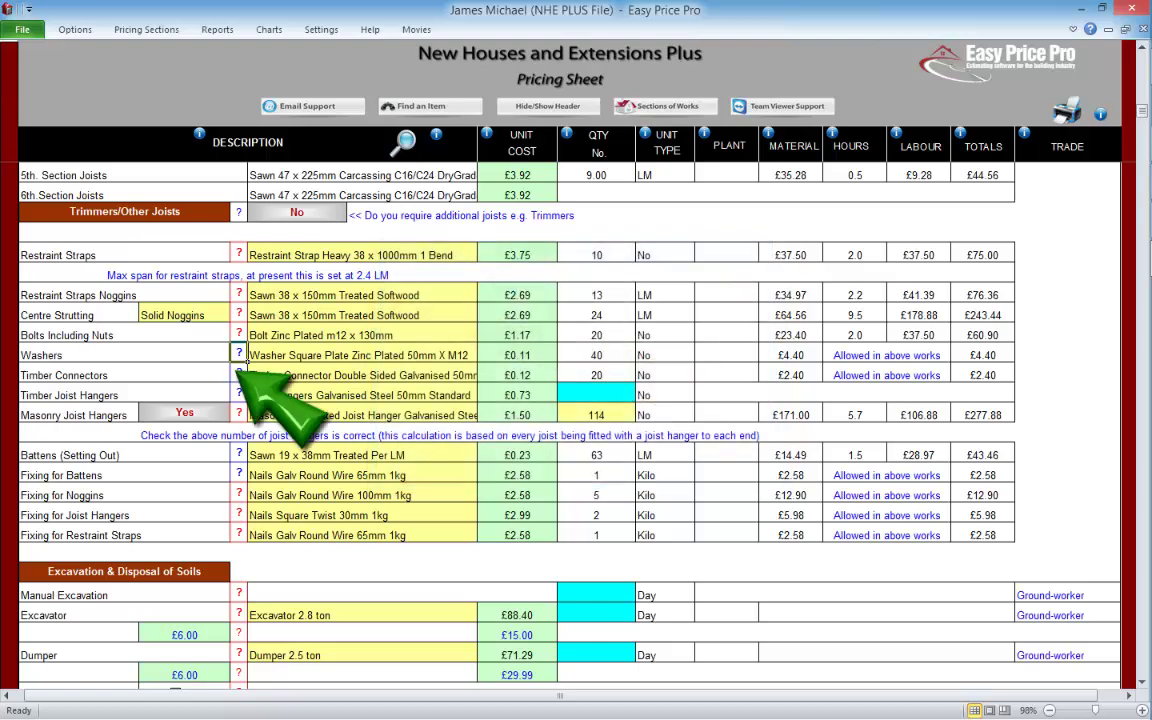
pyautogui.click(239, 373)
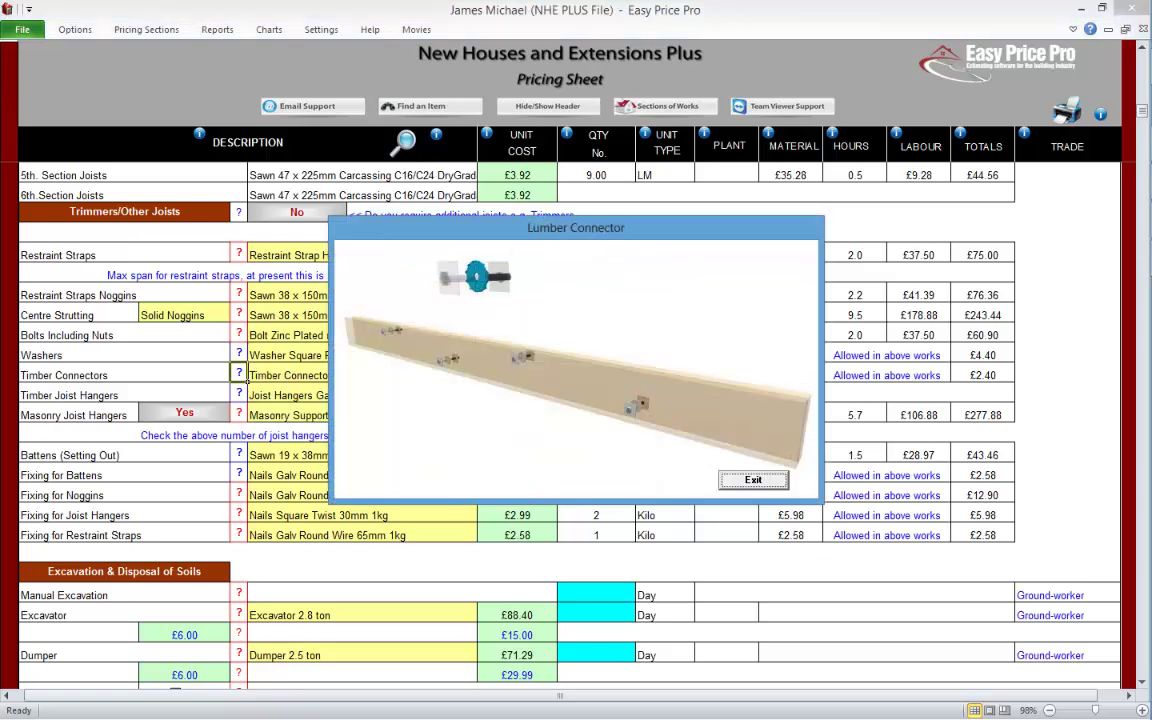
pyautogui.click(753, 480)
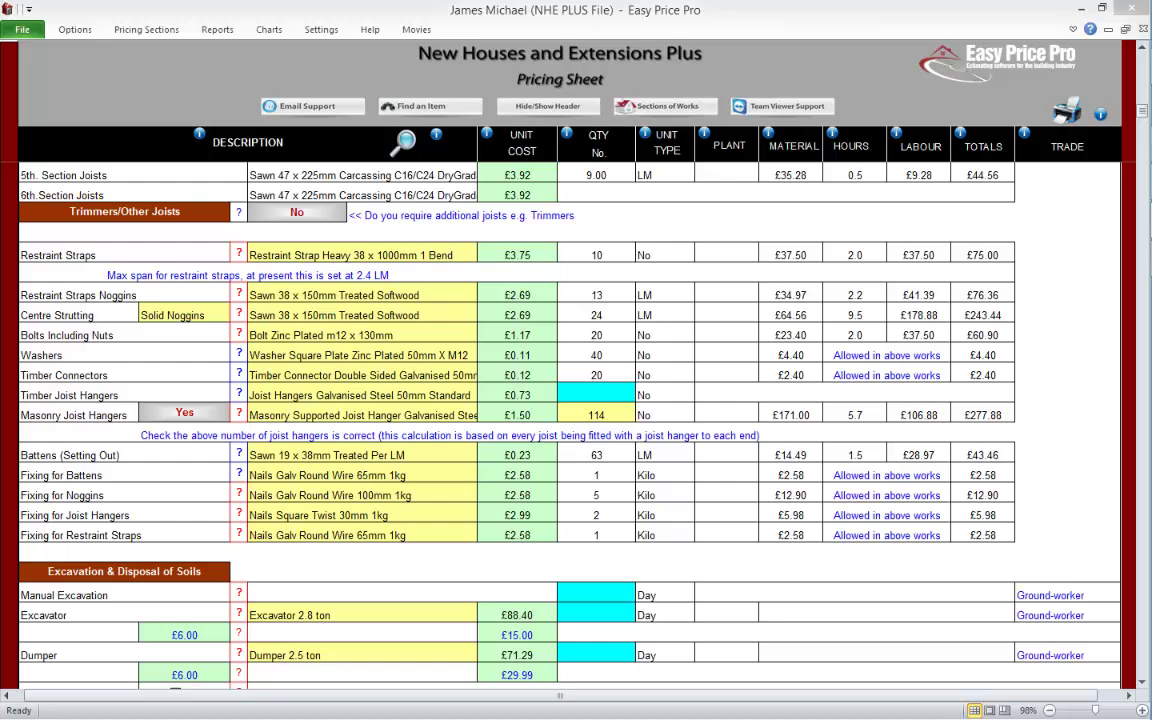
# Step: Set Masonry Joist Hangers to No and read the joist hanger note with its floor area deduction example
pyautogui.click(185, 411)
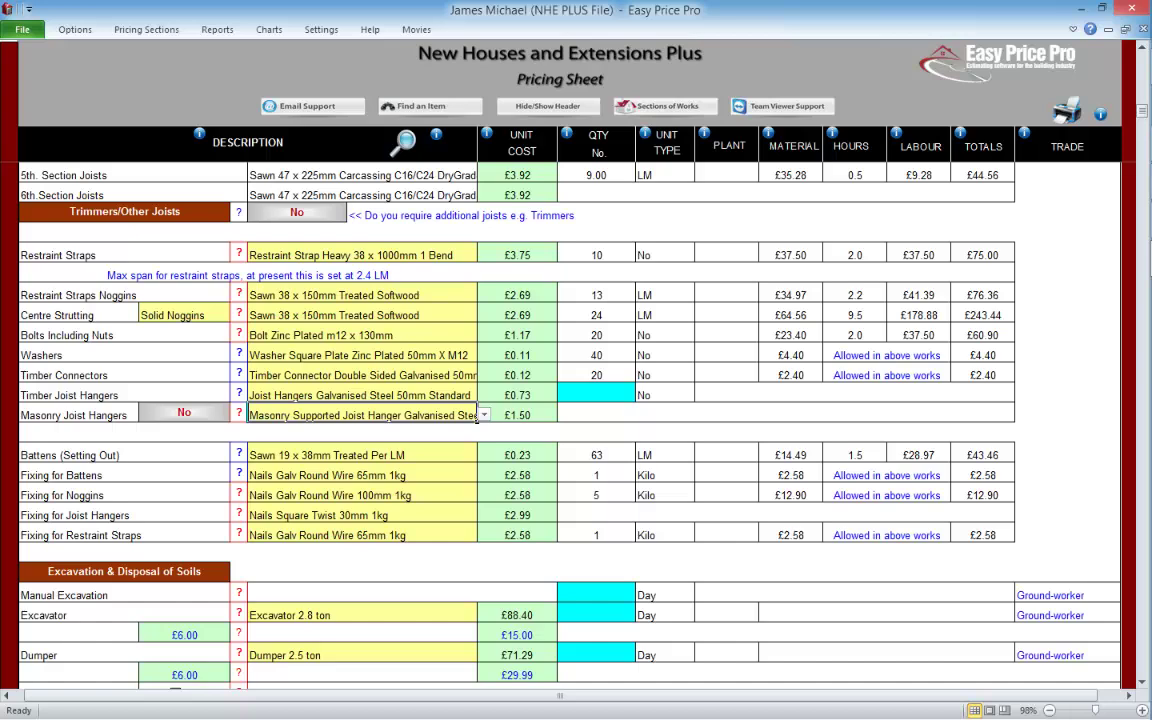
pyautogui.click(239, 412)
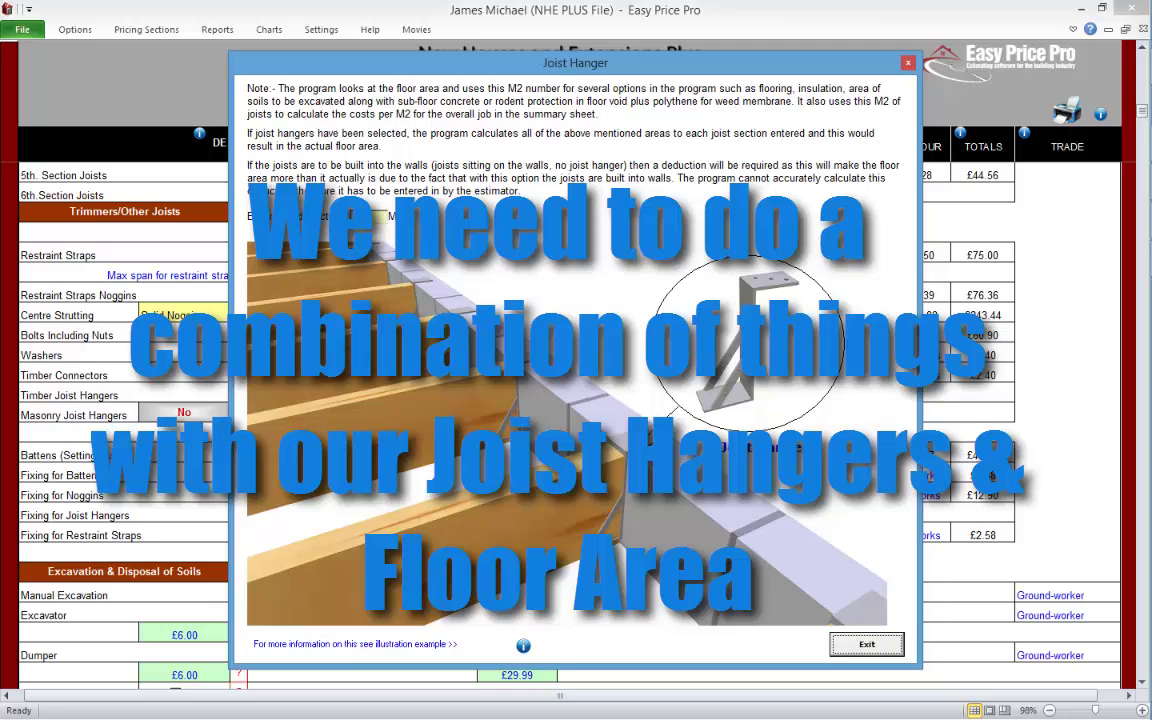
pyautogui.click(523, 646)
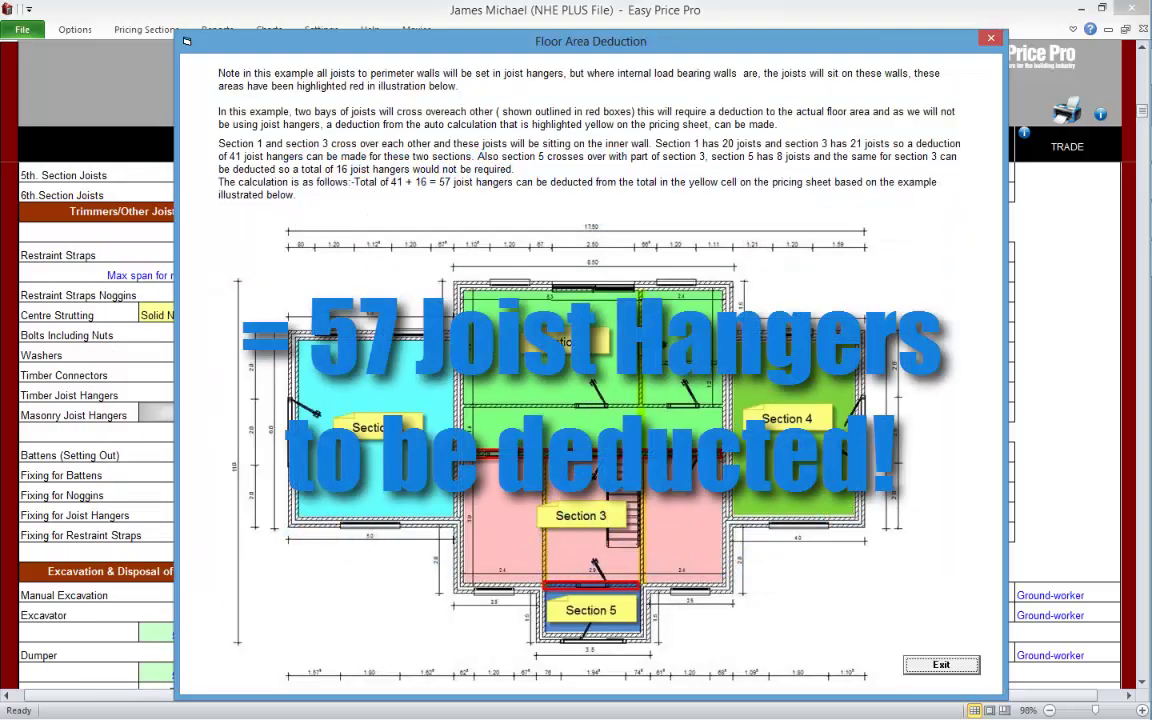
pyautogui.click(941, 664)
pyautogui.click(866, 643)
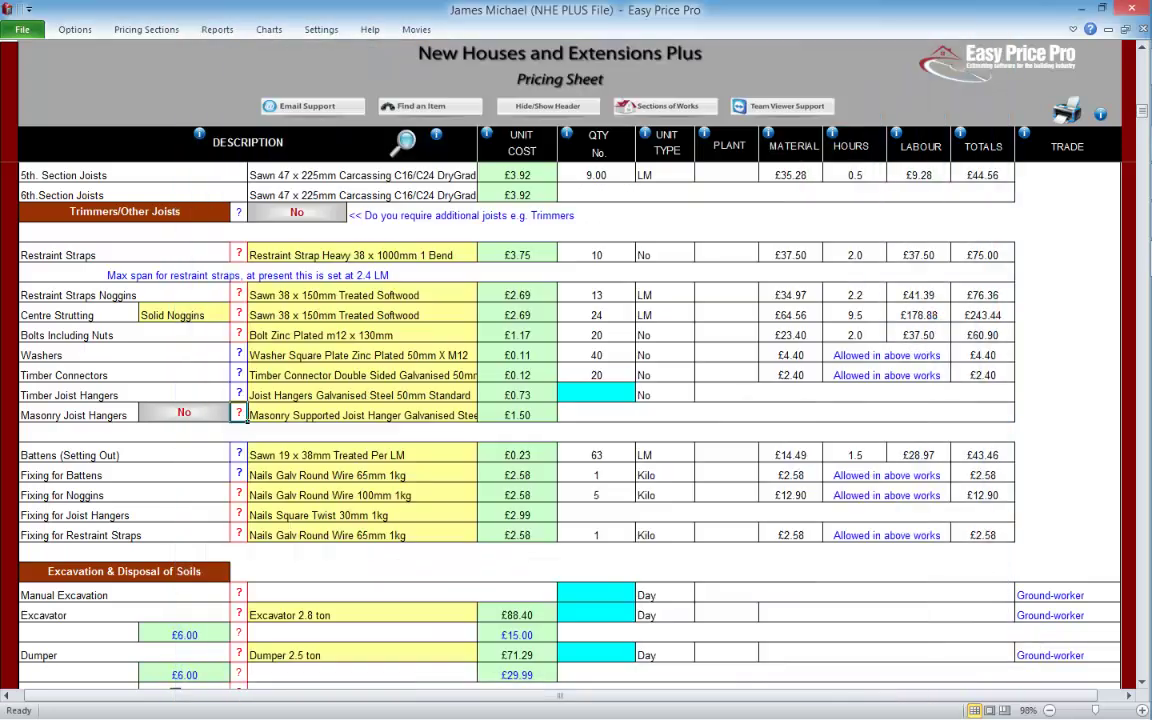
# Step: Set Masonry Joist Hangers to Yes and enter a quantity of 57
pyautogui.click(184, 412)
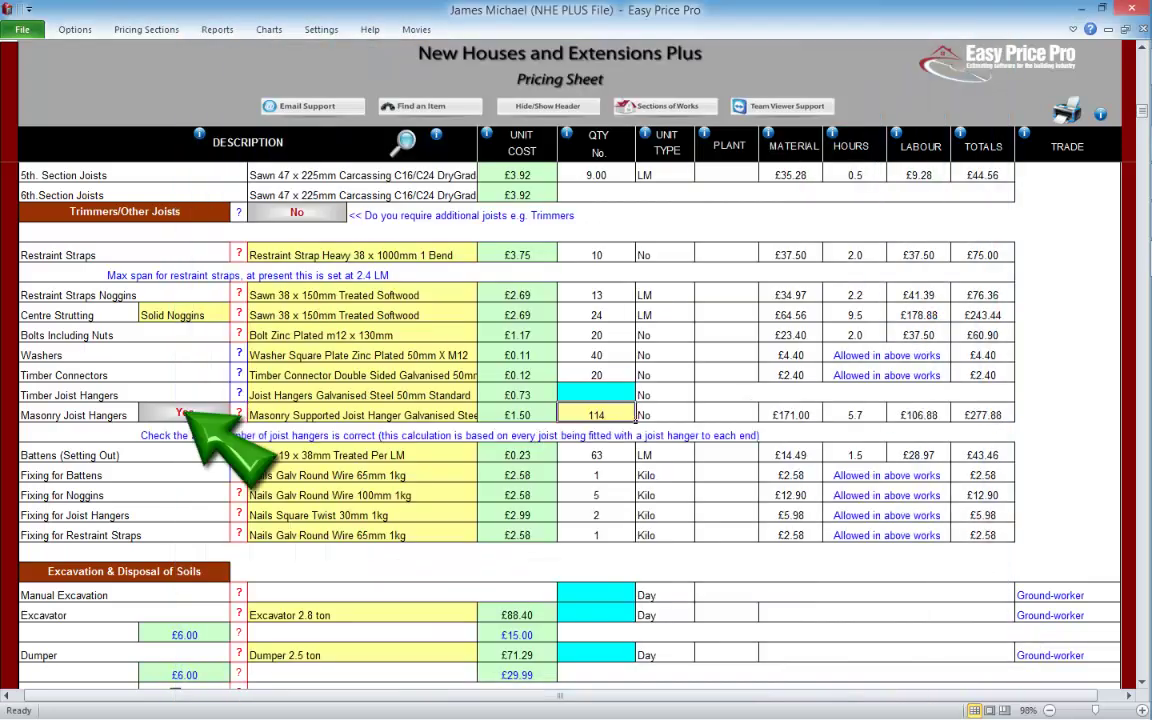
pyautogui.click(597, 414)
pyautogui.write('57')
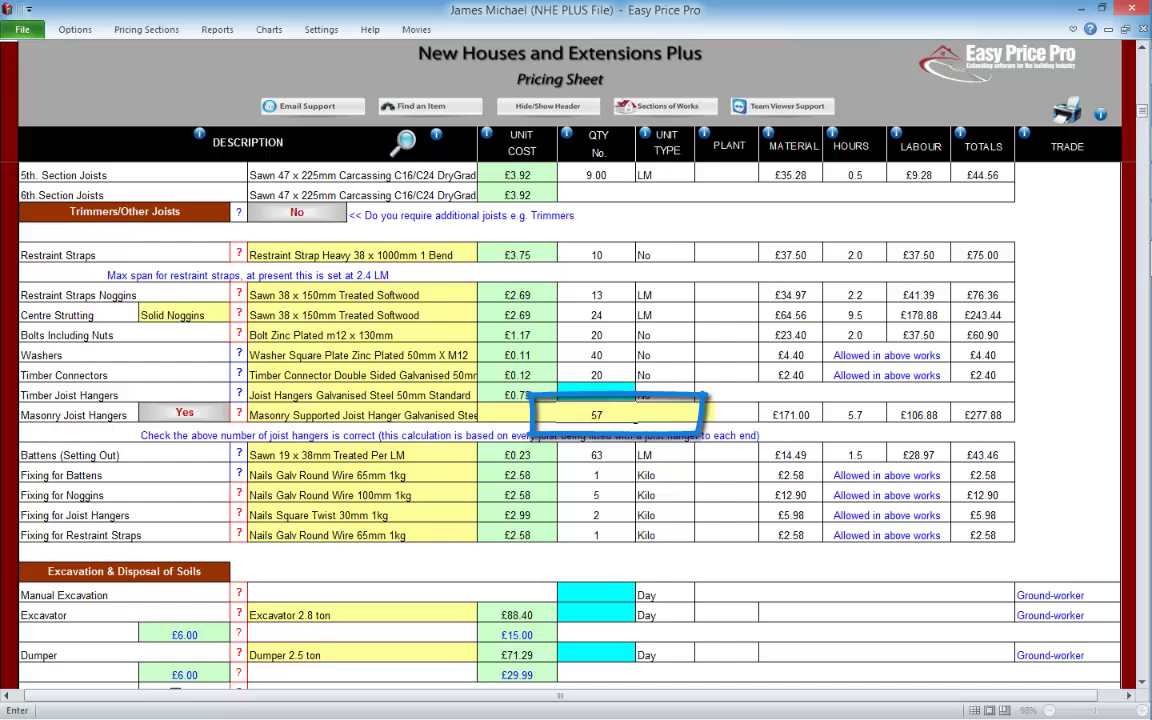
pyautogui.press('Return')
# Step: Enter a floor deduction of 1.08 M2 in the masonry joist hanger details
pyautogui.click(238, 413)
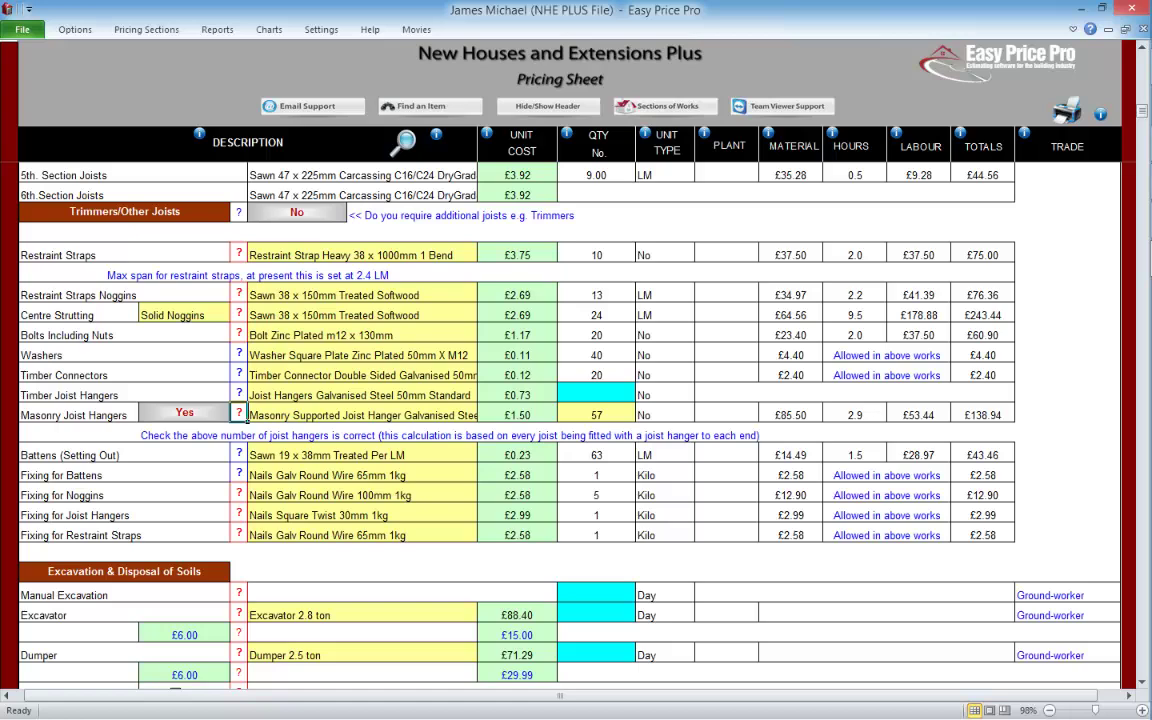
pyautogui.click(633, 436)
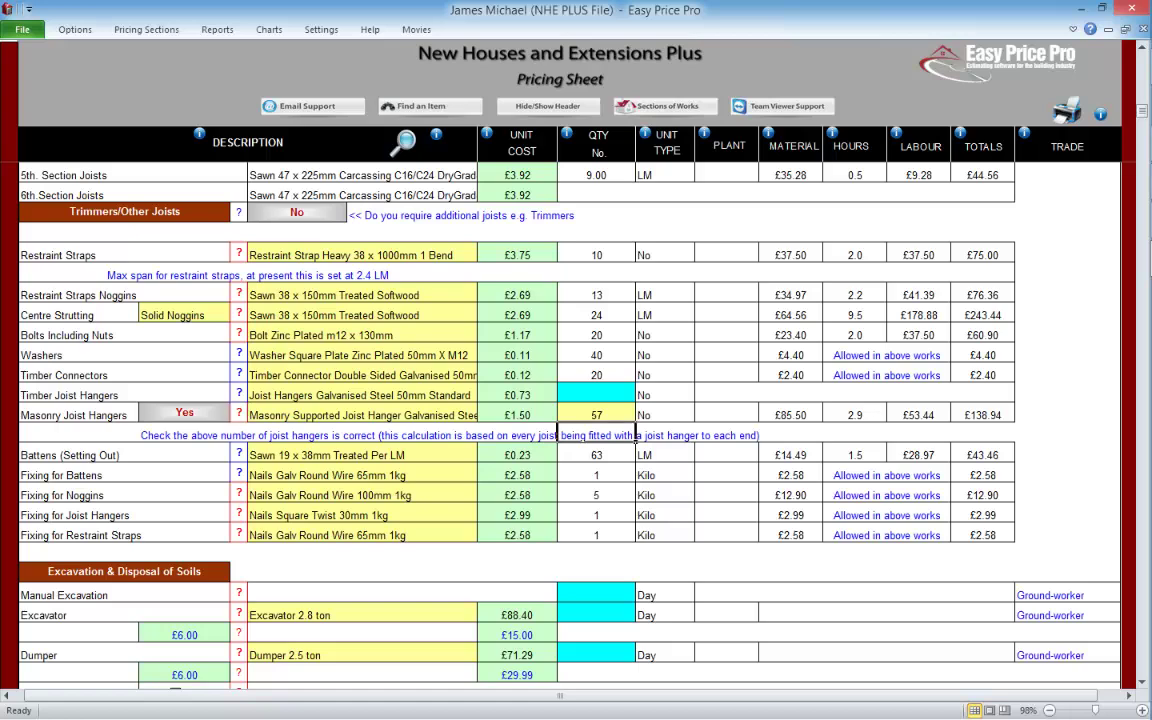
pyautogui.click(238, 413)
pyautogui.write('1.08')
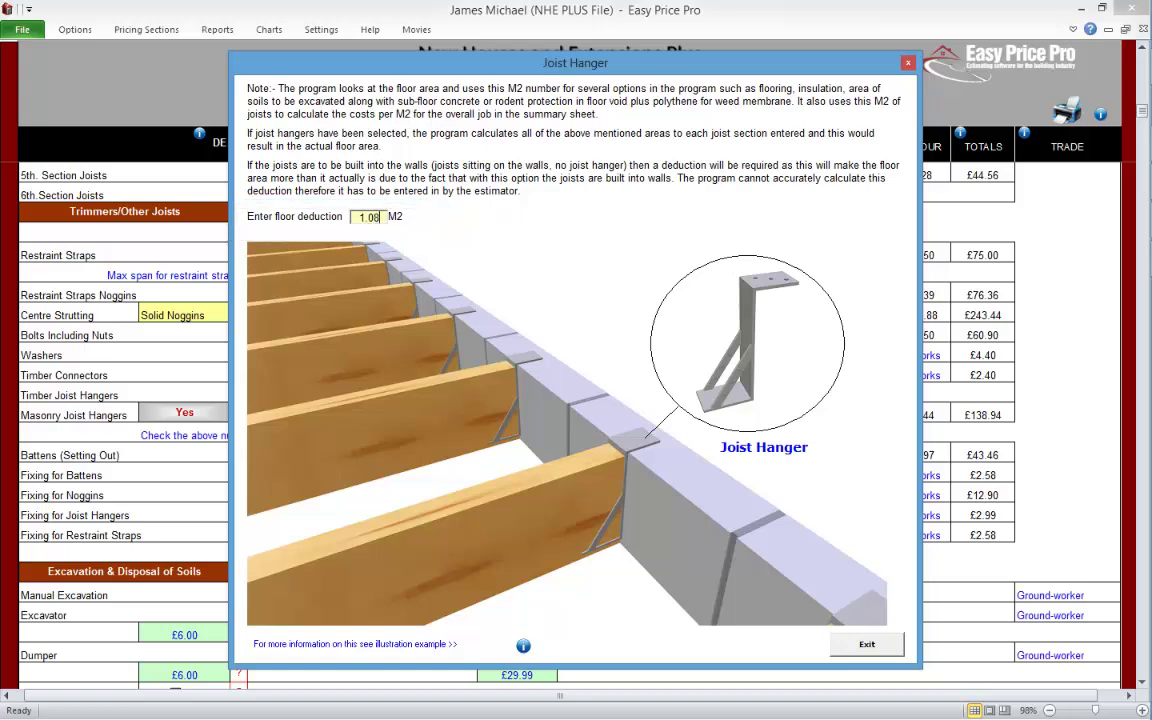
pyautogui.press('Tab')
pyautogui.press('Return')
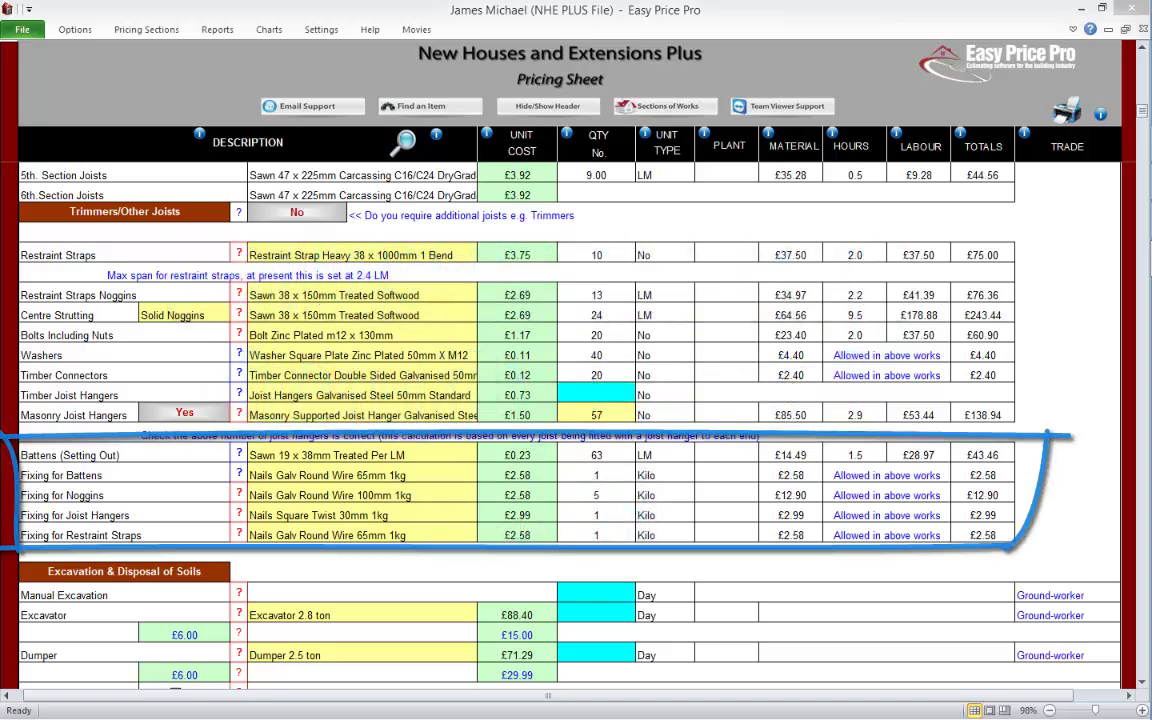
# Step: View the fixing diagrams for the noggins, the joist hangers and the restraint straps
pyautogui.click(238, 494)
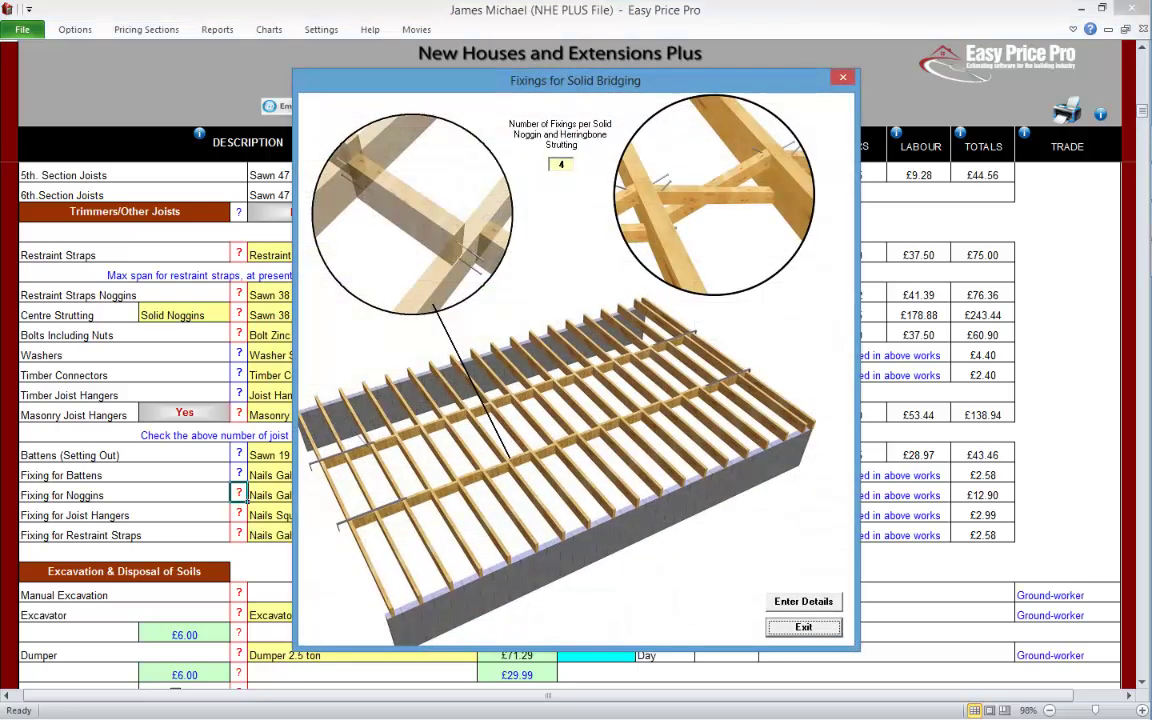
pyautogui.click(798, 619)
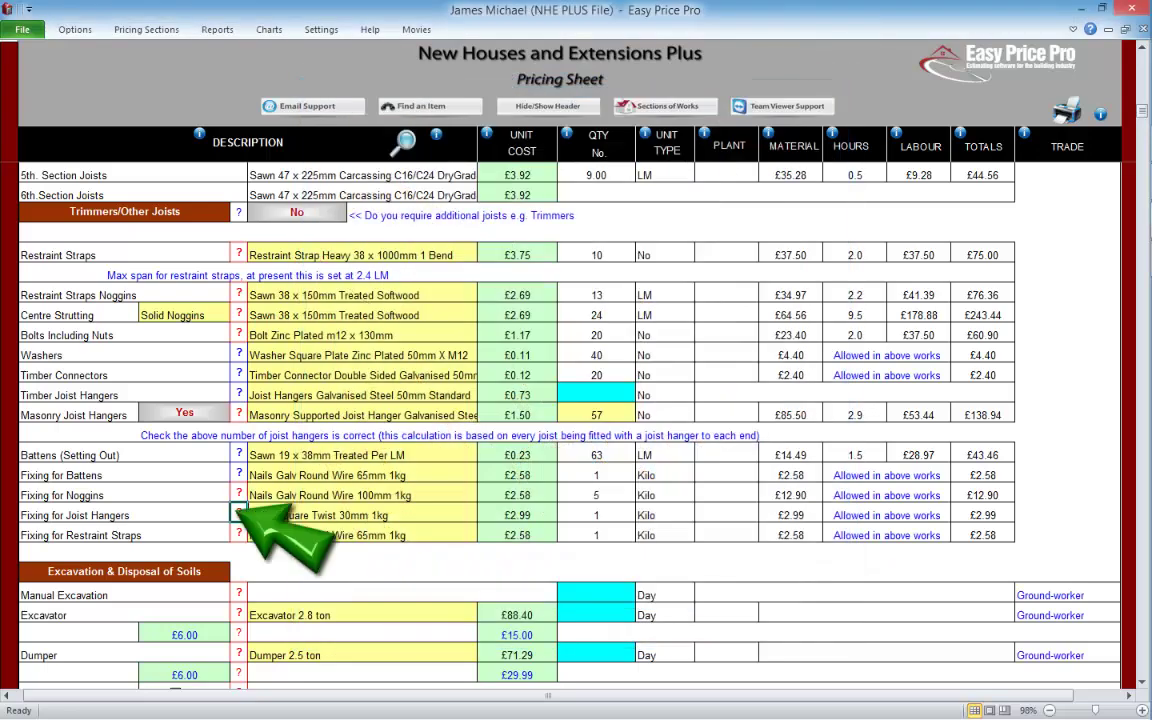
pyautogui.click(238, 514)
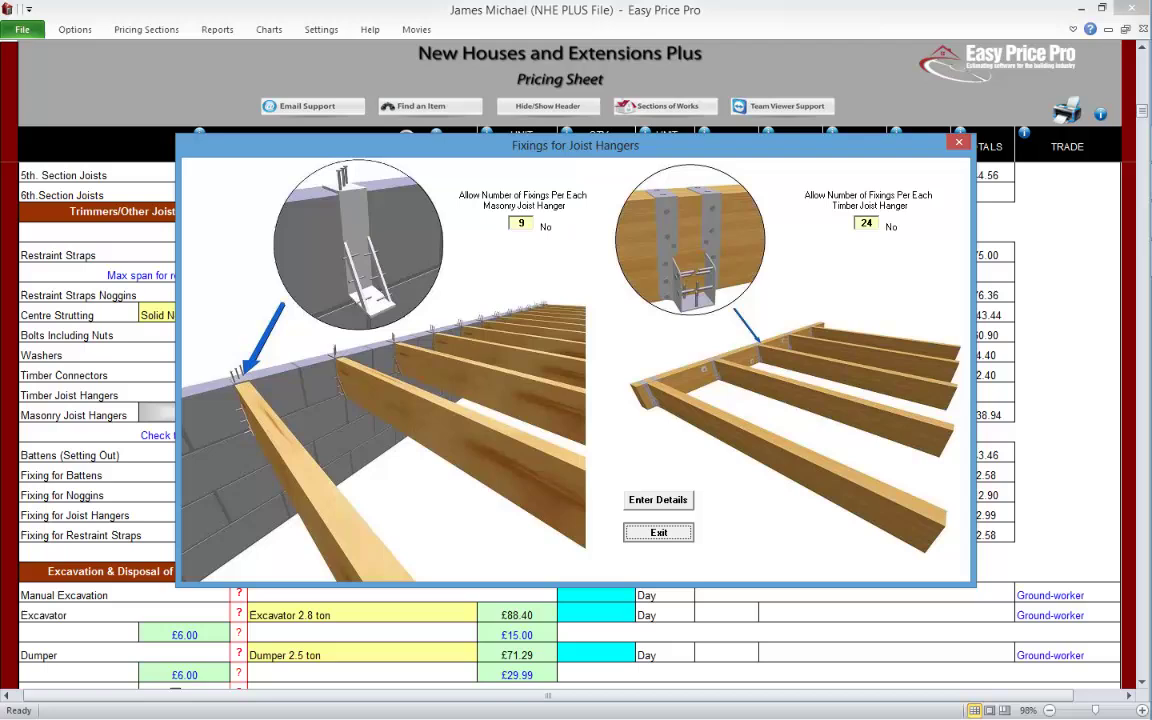
pyautogui.click(658, 532)
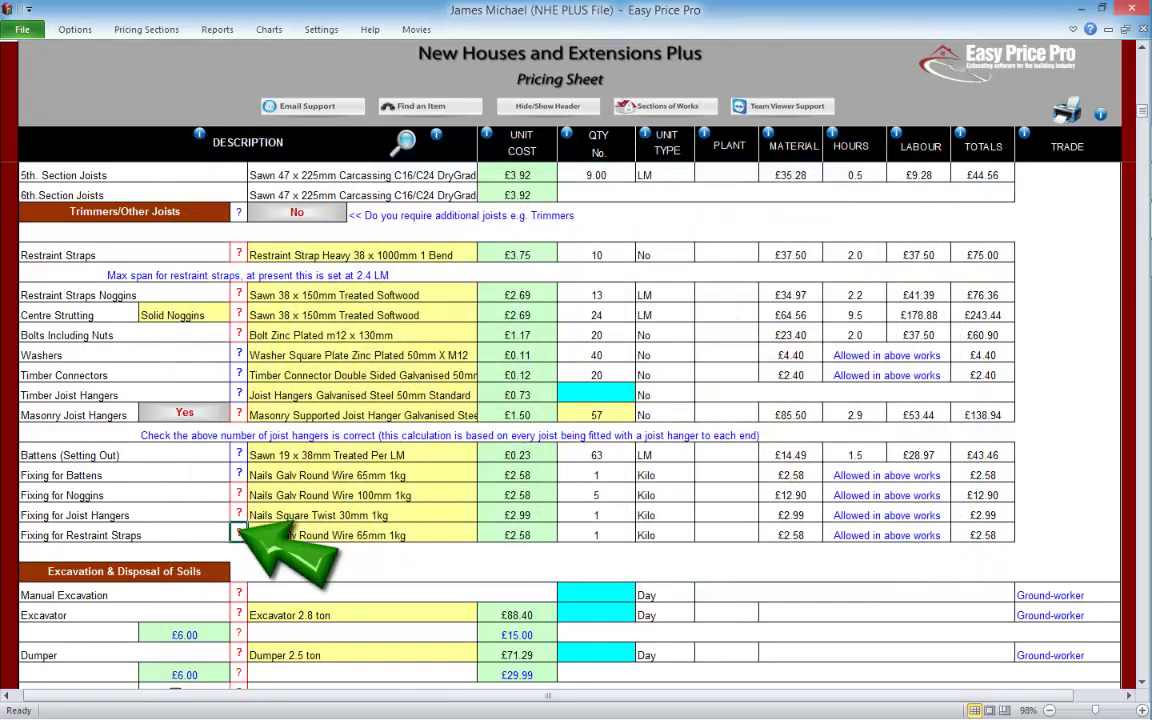
pyautogui.click(238, 534)
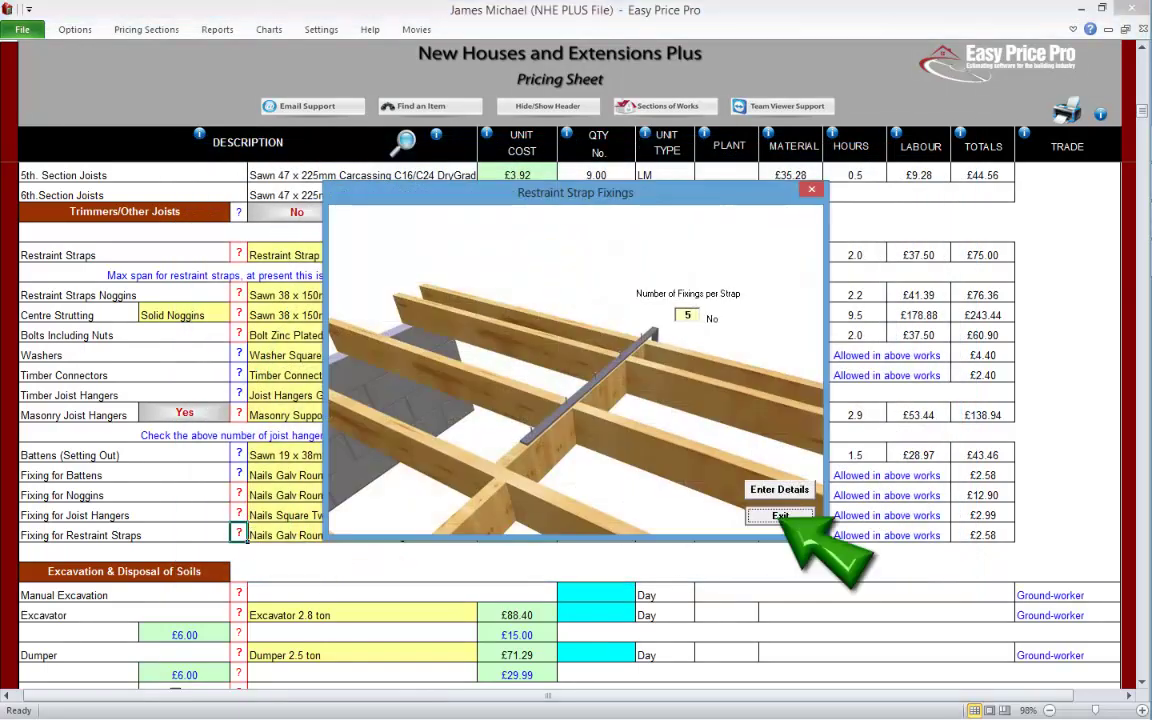
pyautogui.click(779, 514)
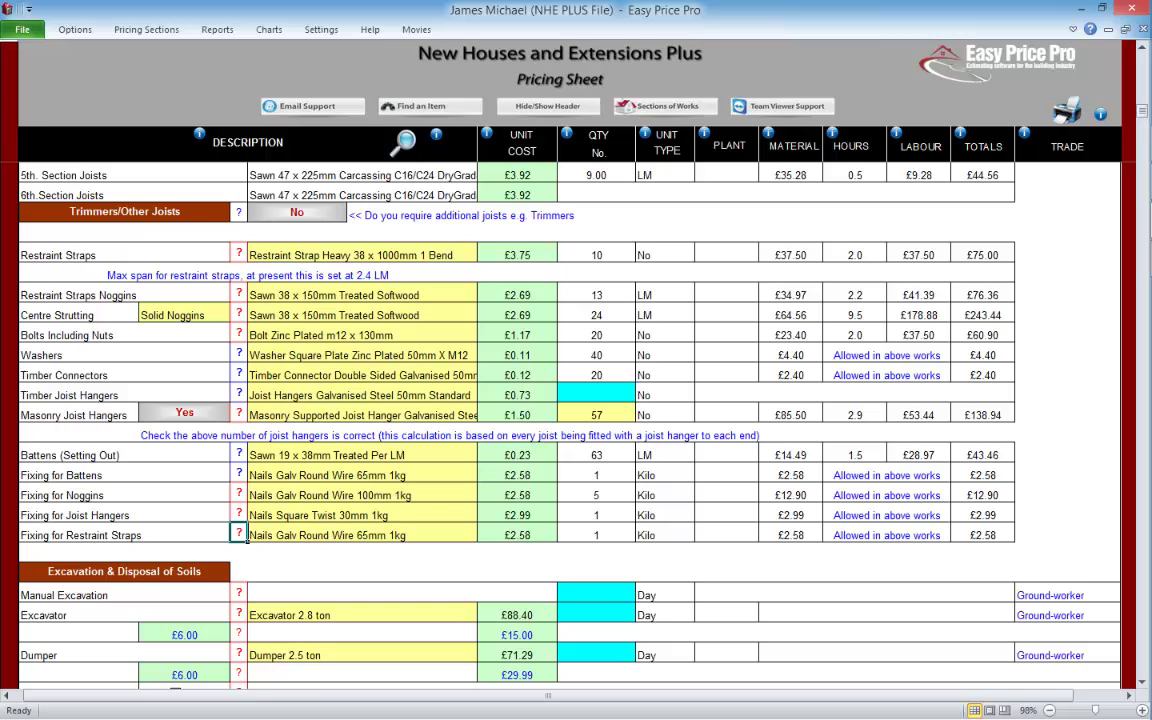
# Step: Enter a quantity of 1 day for the 2.8 ton excavator in the Excavation & Disposal of Soils section
pyautogui.click(1142, 682)
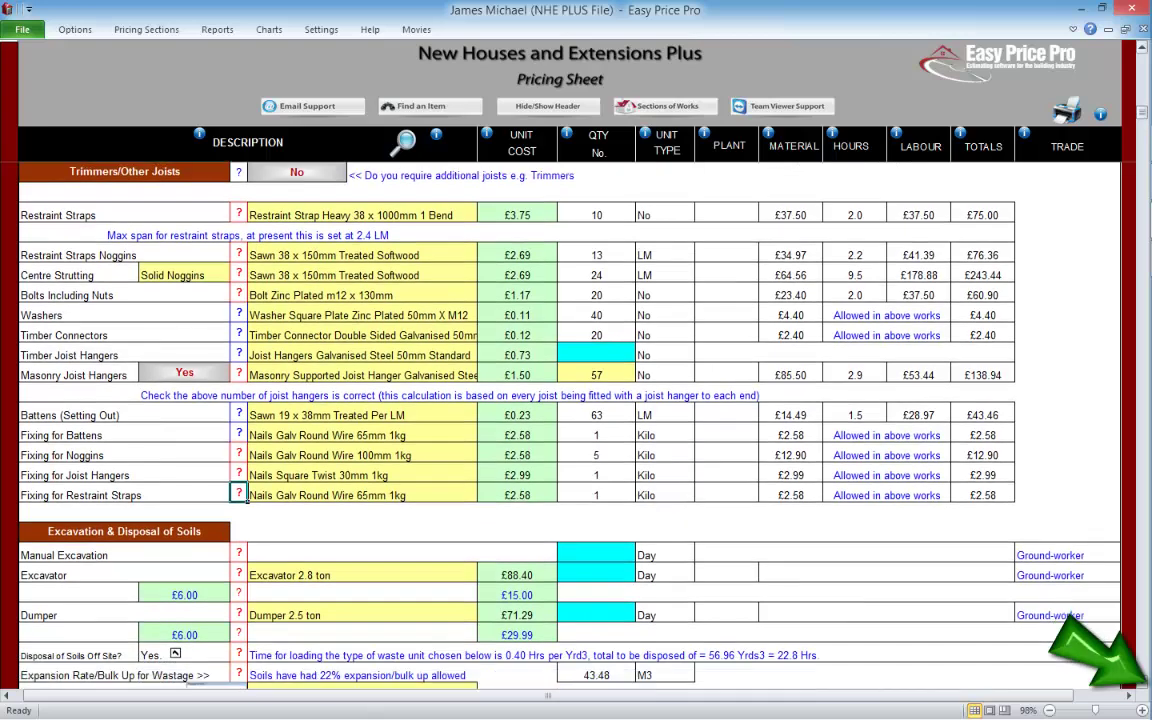
pyautogui.click(1142, 682)
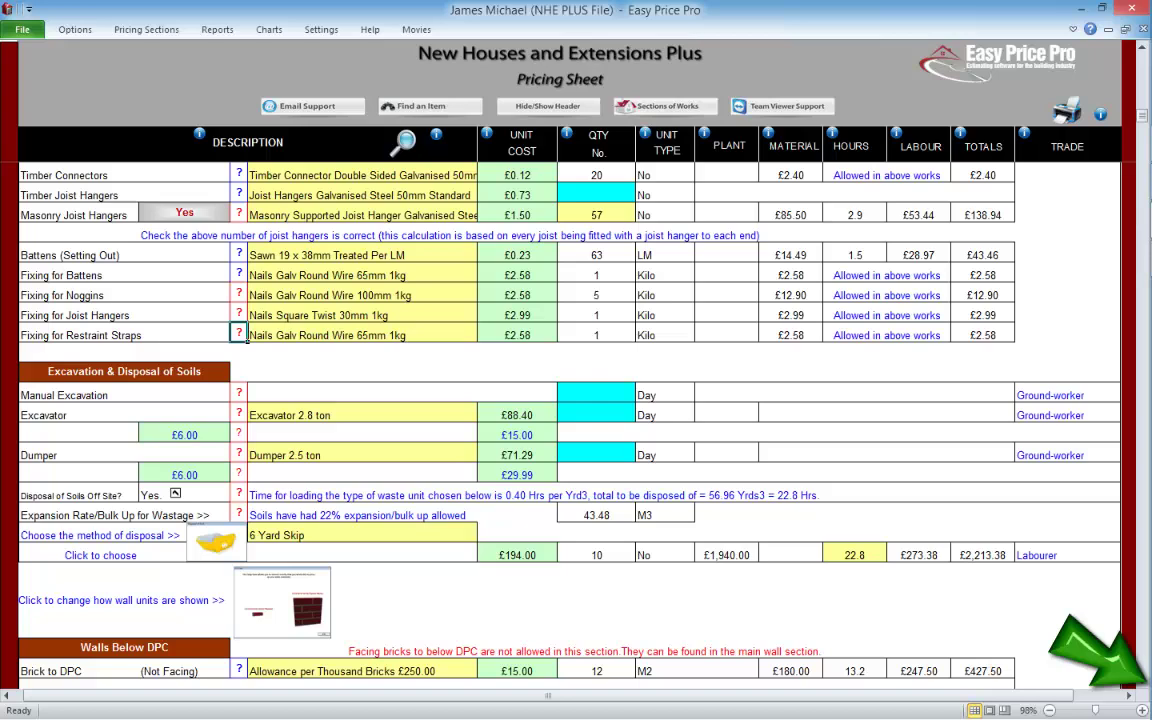
pyautogui.click(1142, 682)
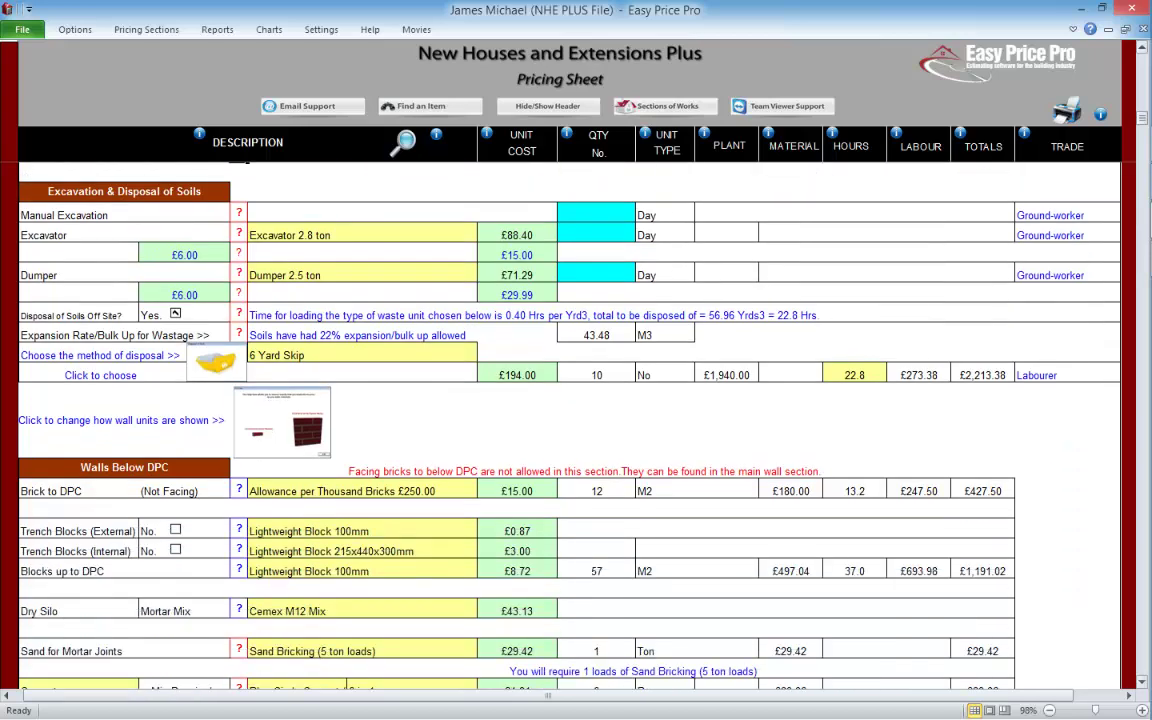
pyautogui.click(596, 233)
pyautogui.write('1')
pyautogui.press('Return')
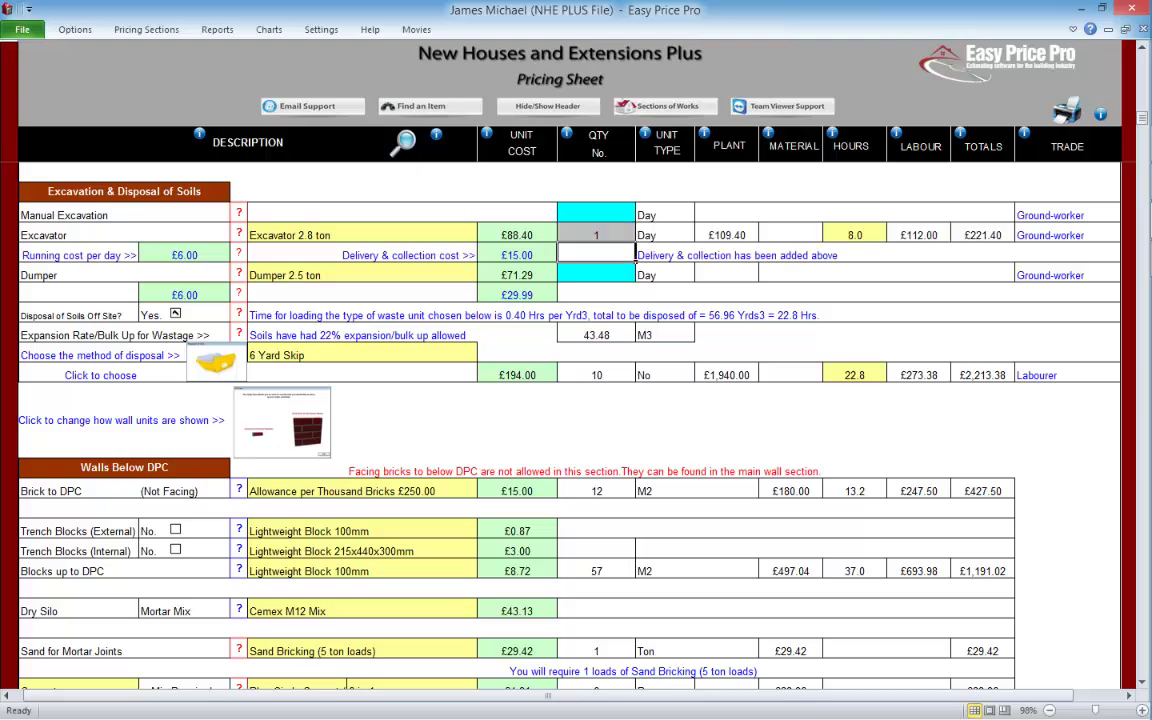
# Step: Switch Concrete Under Floor Voids to manual mixing and back to ready mix
pyautogui.scroll(-5, 568, 425)
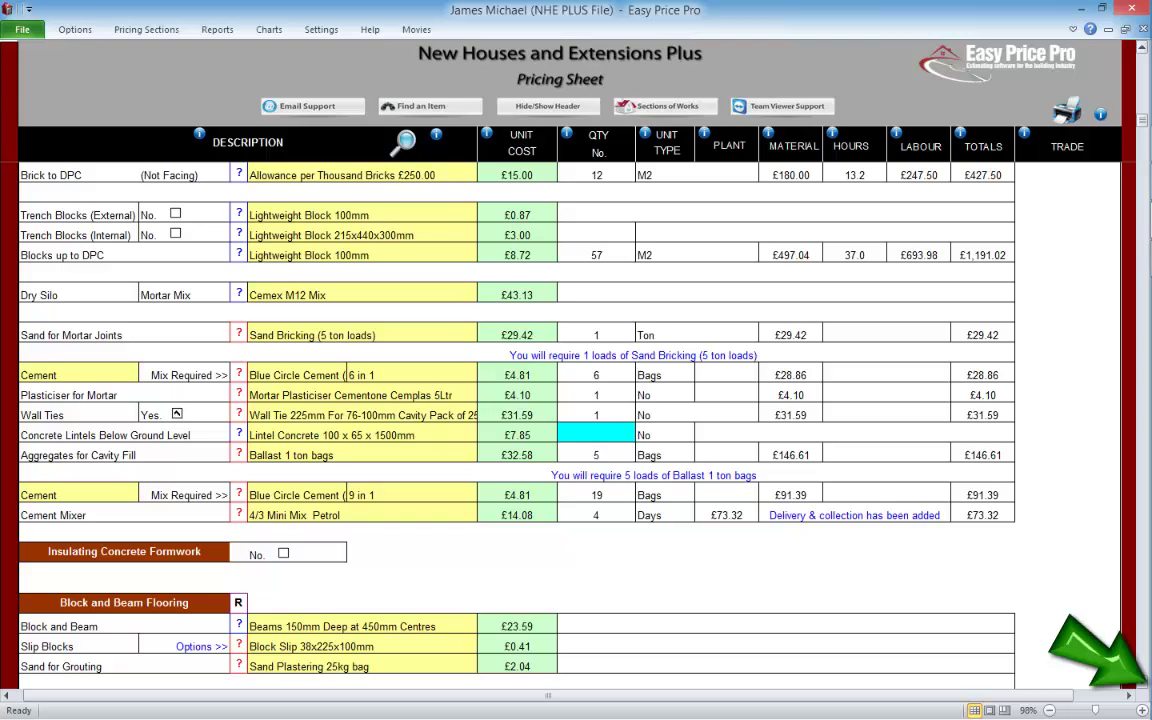
pyautogui.scroll(-5, 568, 425)
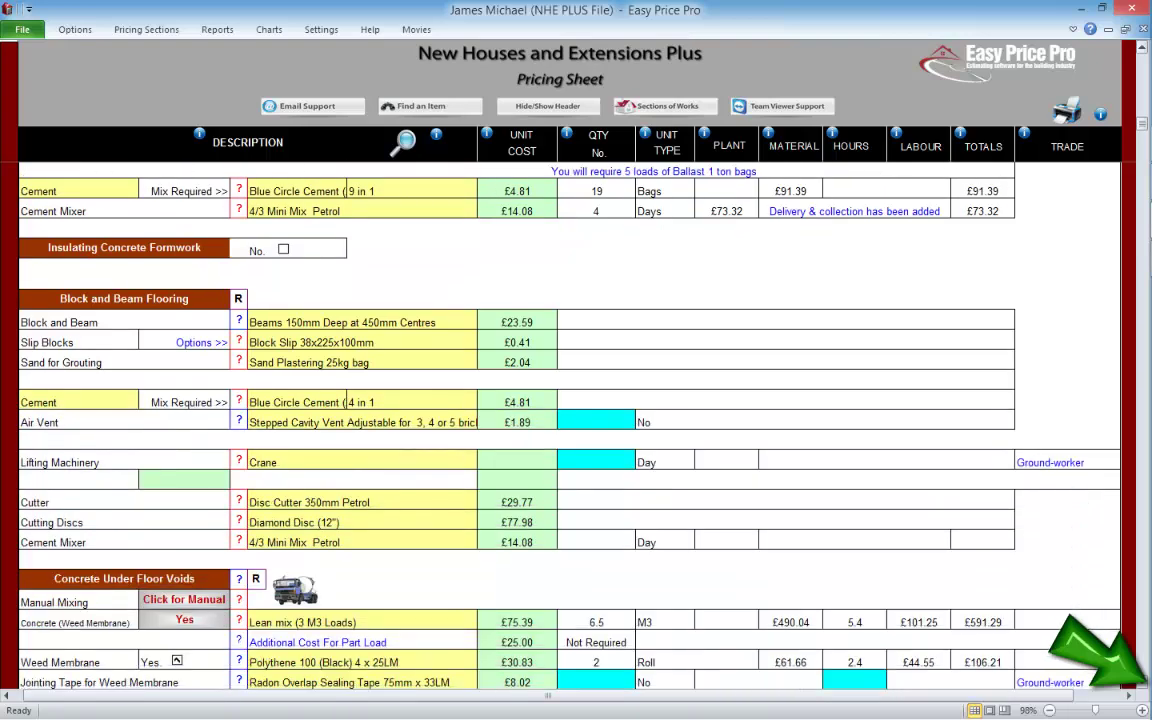
pyautogui.scroll(-6, 568, 425)
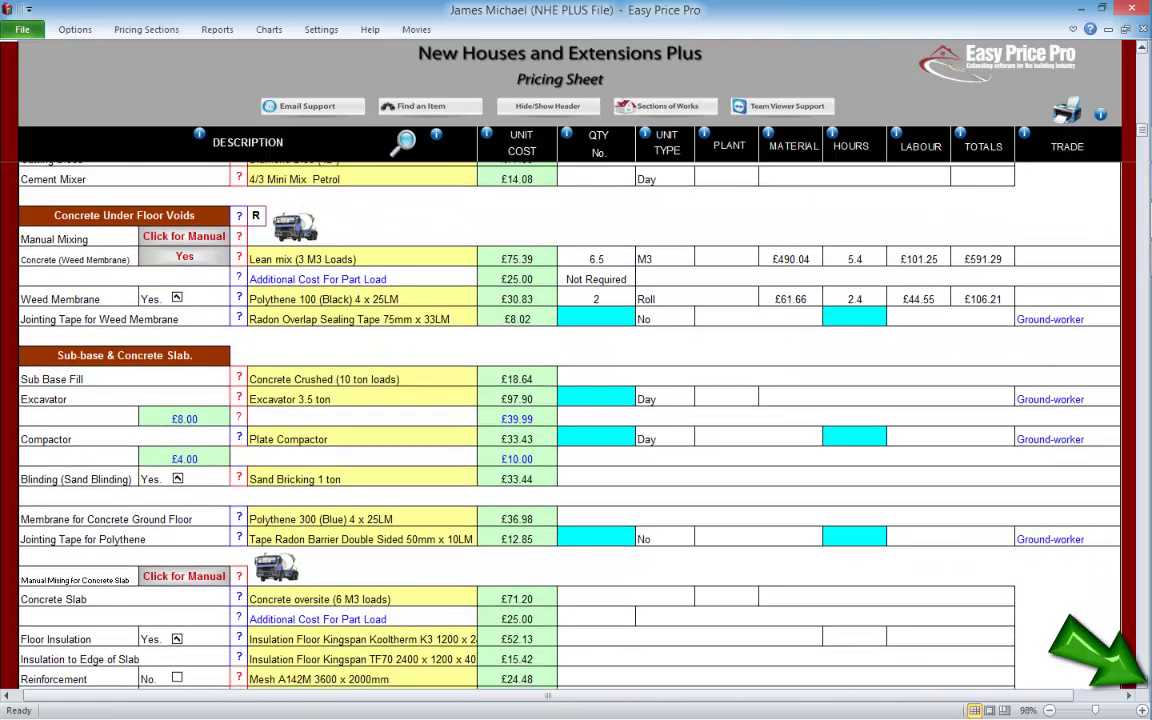
pyautogui.scroll(-1, 568, 425)
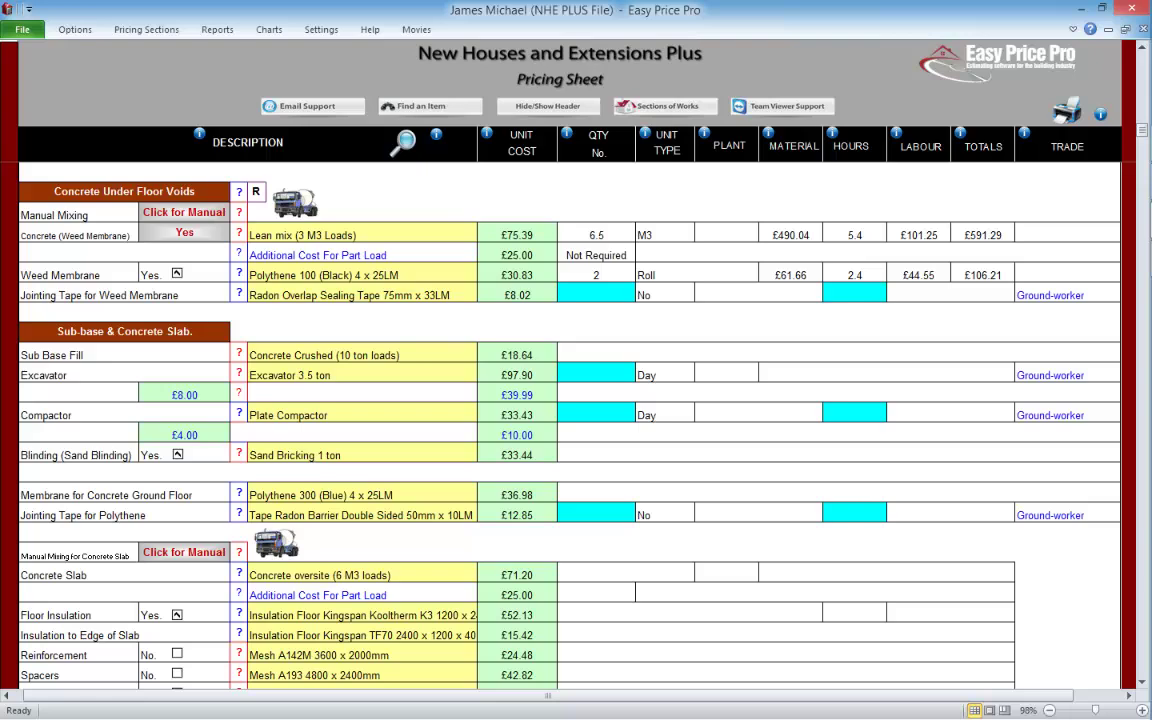
pyautogui.click(184, 212)
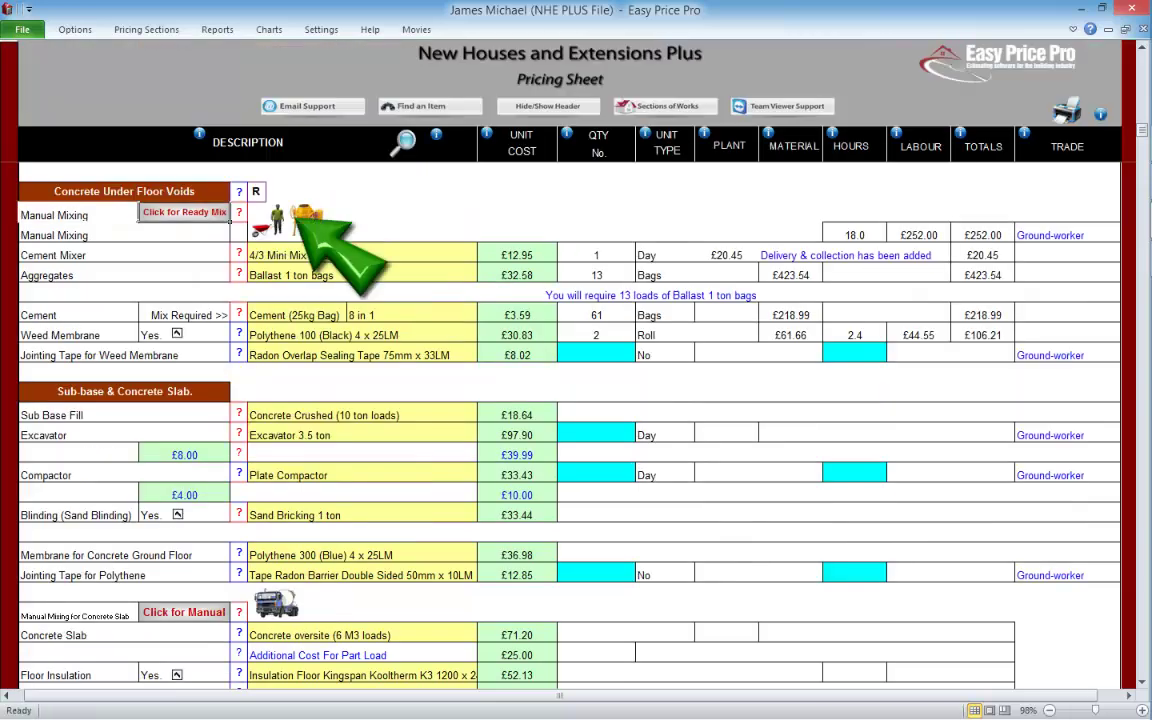
pyautogui.click(184, 212)
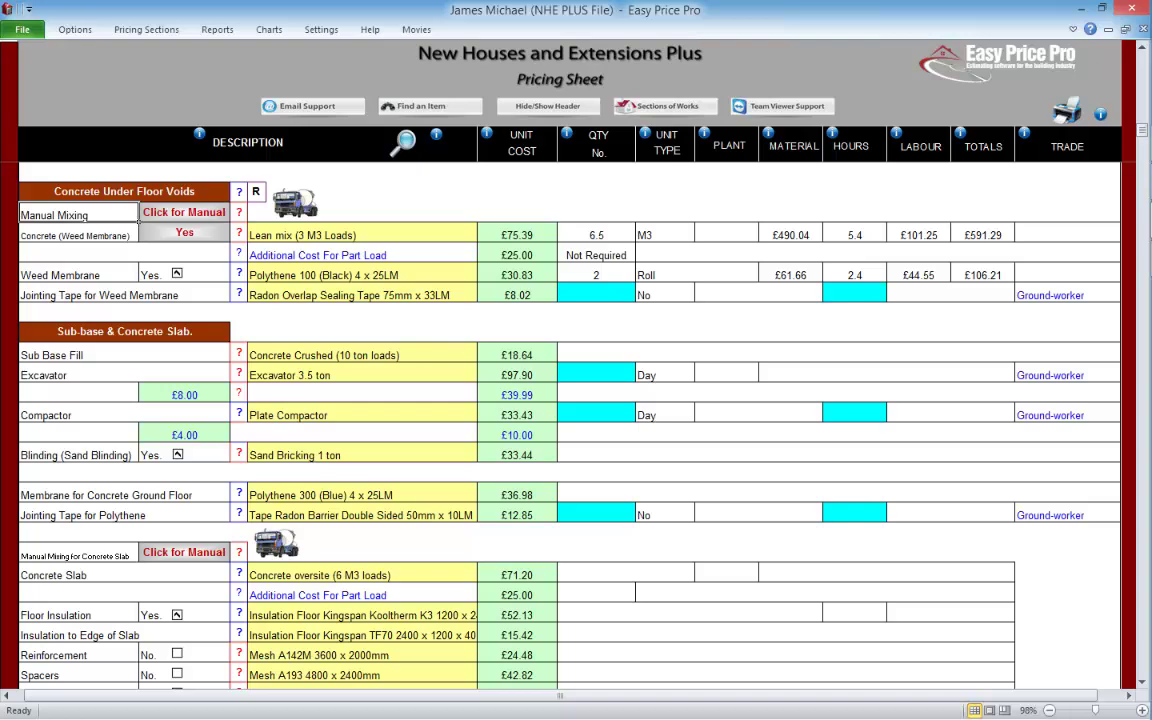
# Step: Set the thickness of the concrete under the floor void to 100 mm
pyautogui.click(239, 232)
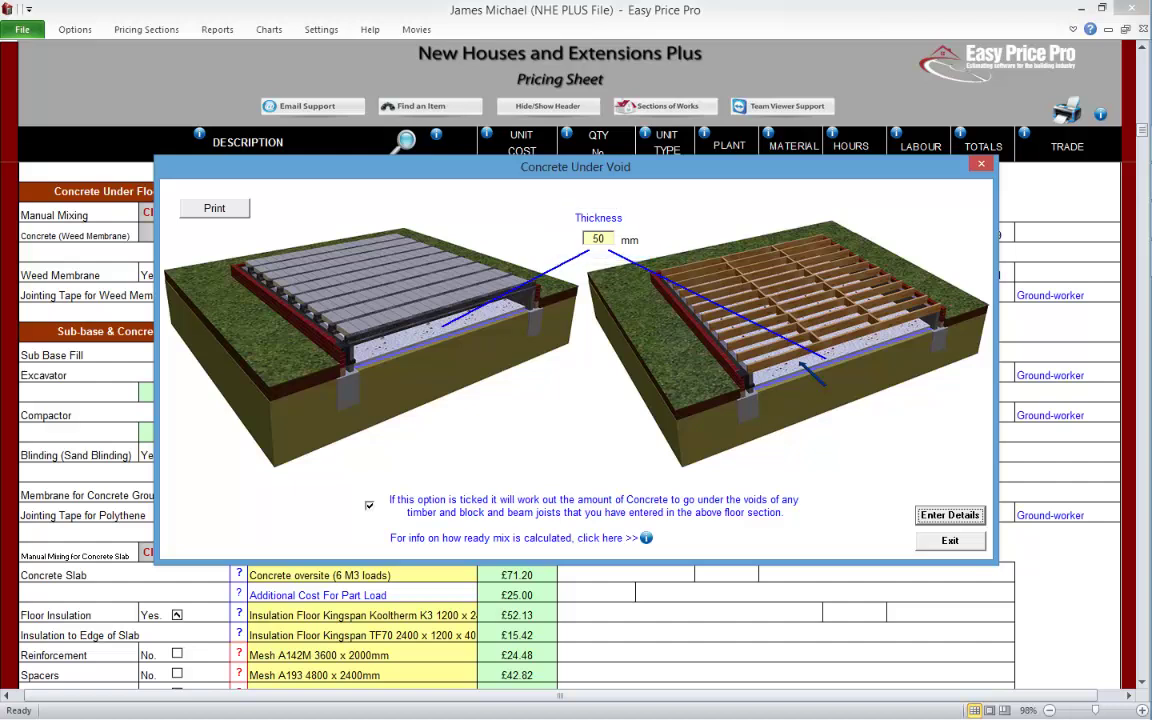
pyautogui.doubleClick(598, 239)
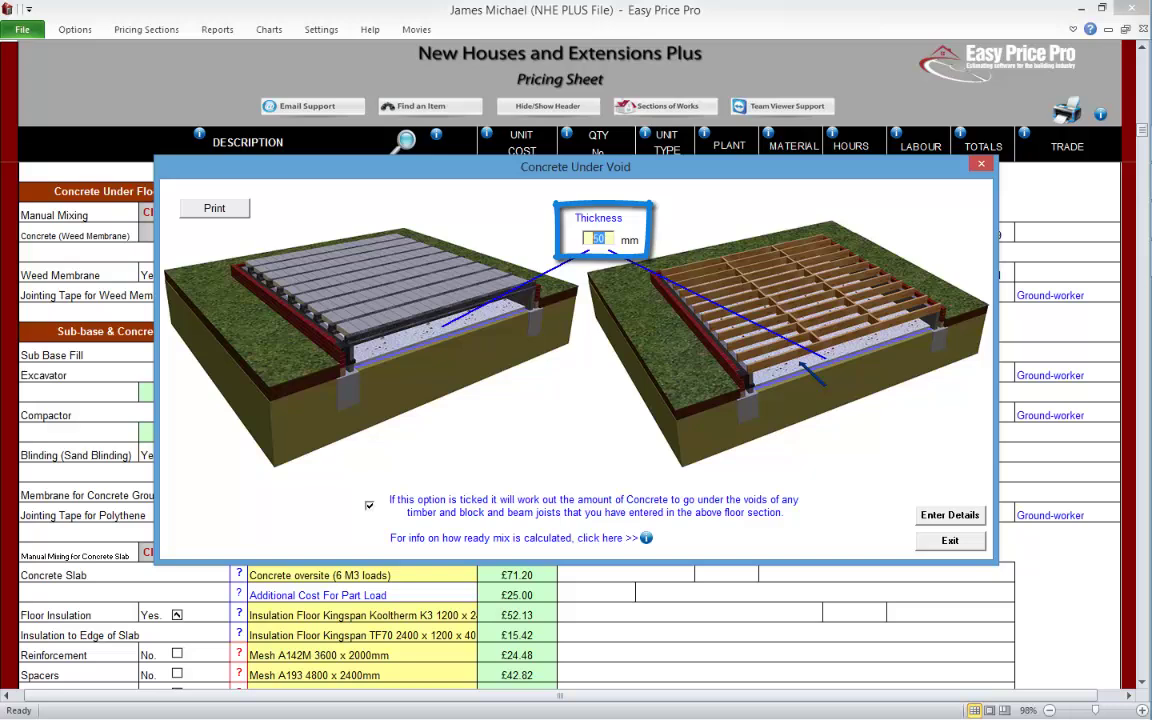
pyautogui.write('100')
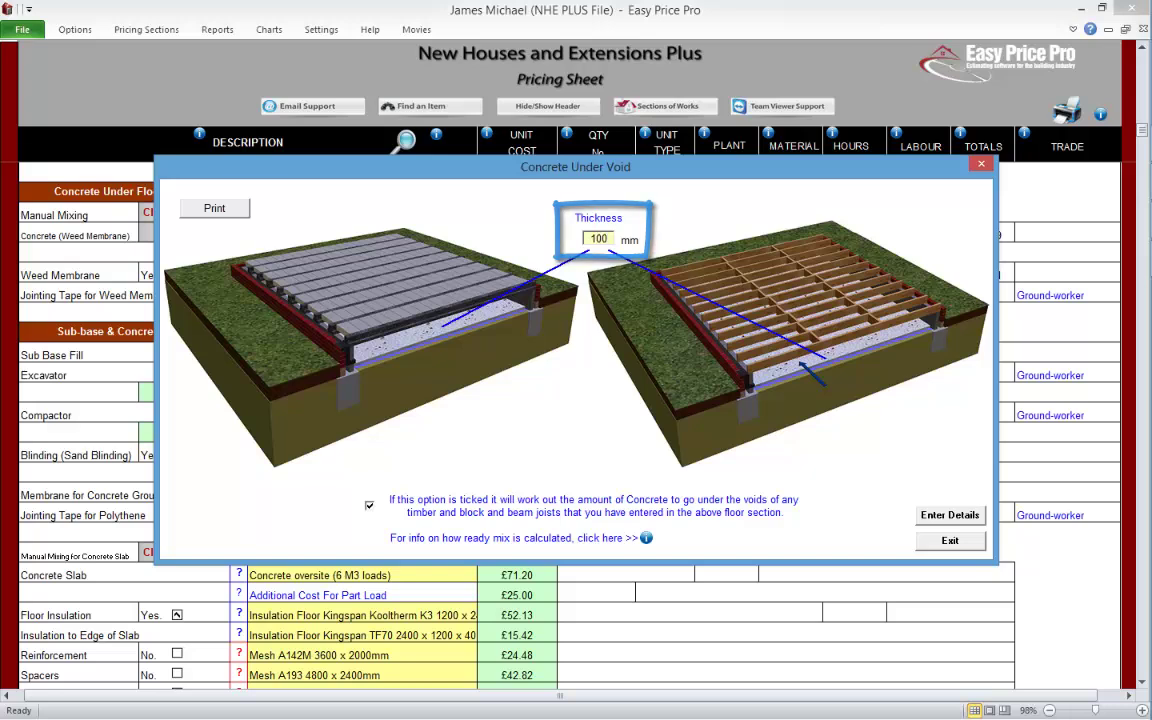
pyautogui.click(949, 540)
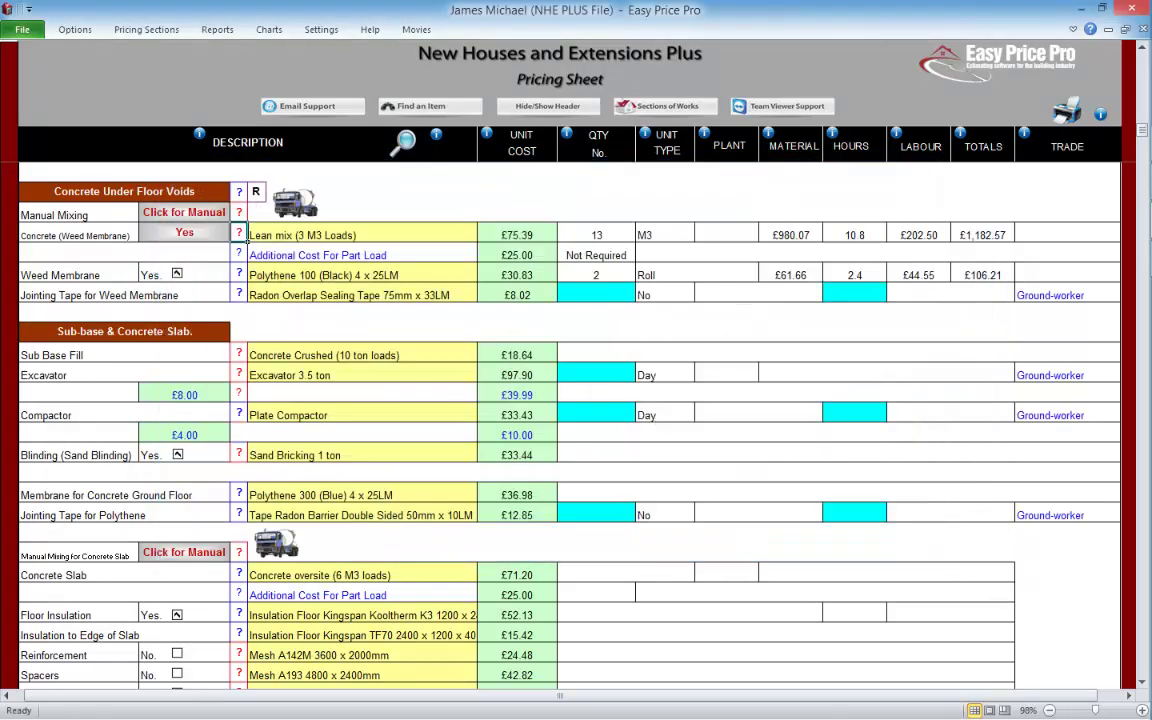
# Step: Turn the Concrete (Weed Membrane) and Weed Membrane items off and back on in the Concrete Under Floor Voids section
pyautogui.click(184, 232)
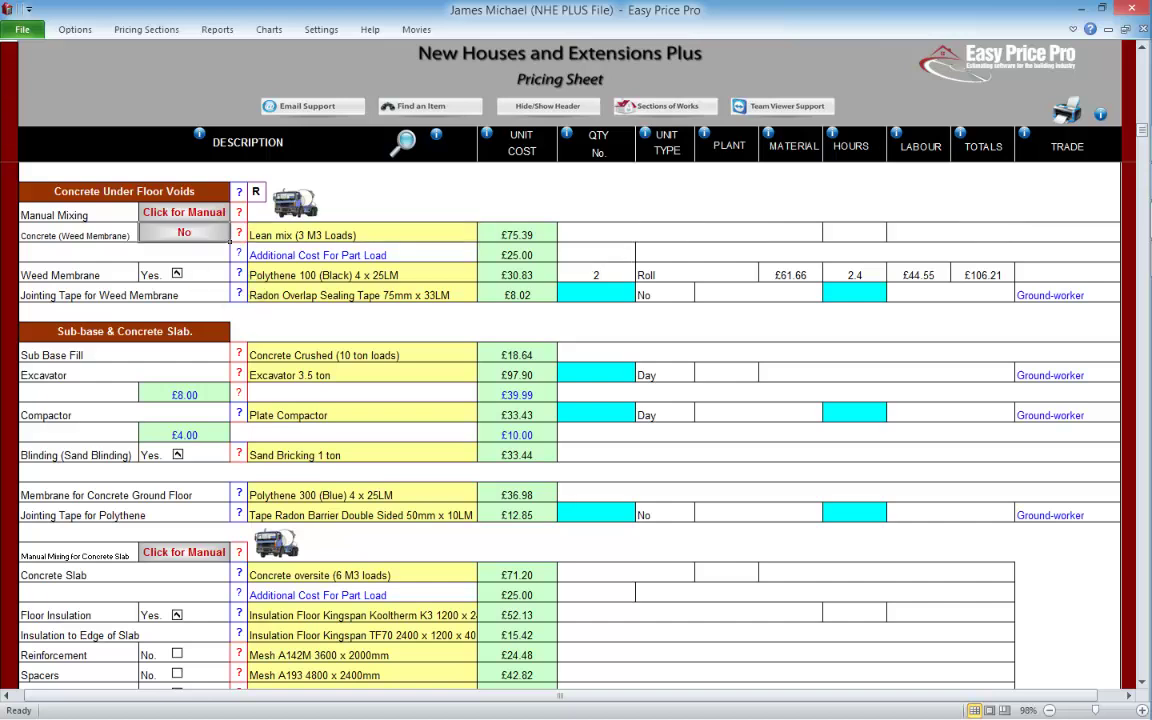
pyautogui.click(184, 232)
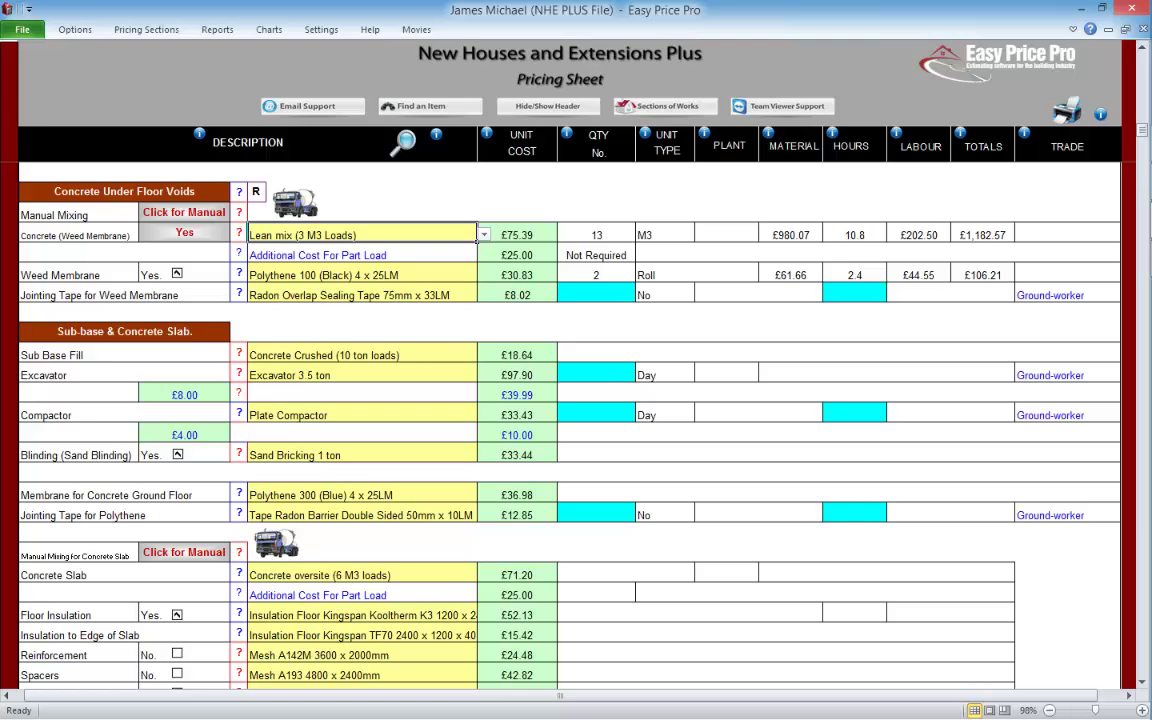
pyautogui.click(177, 273)
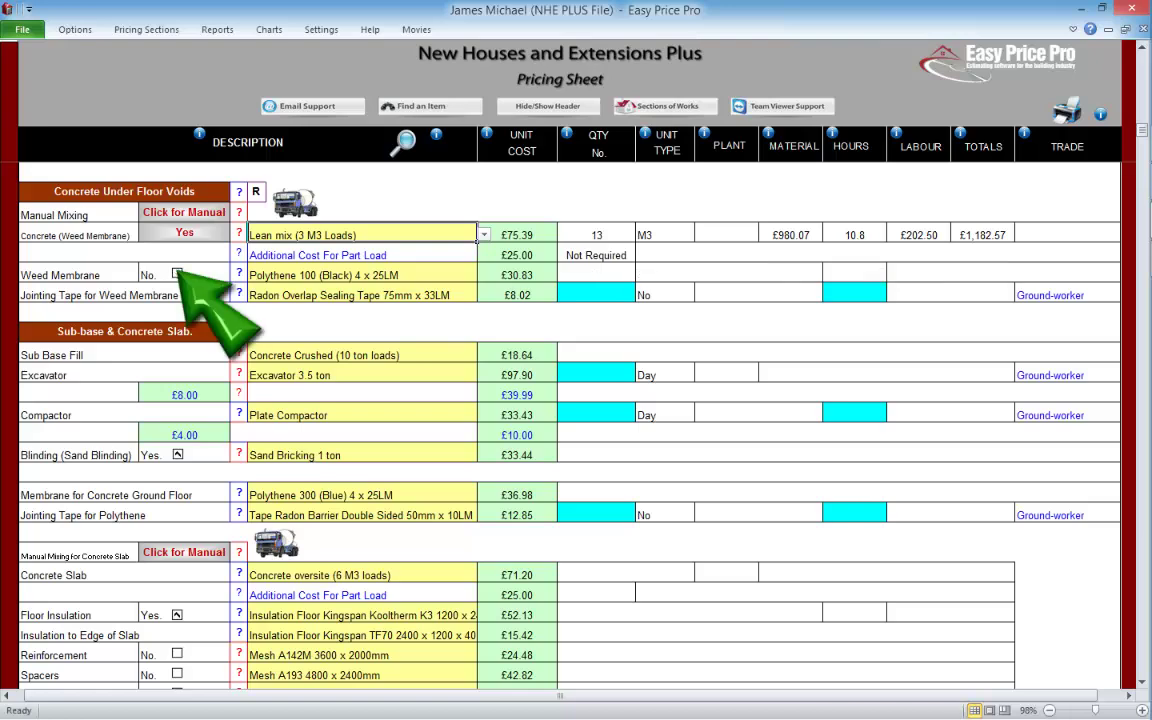
pyautogui.click(177, 273)
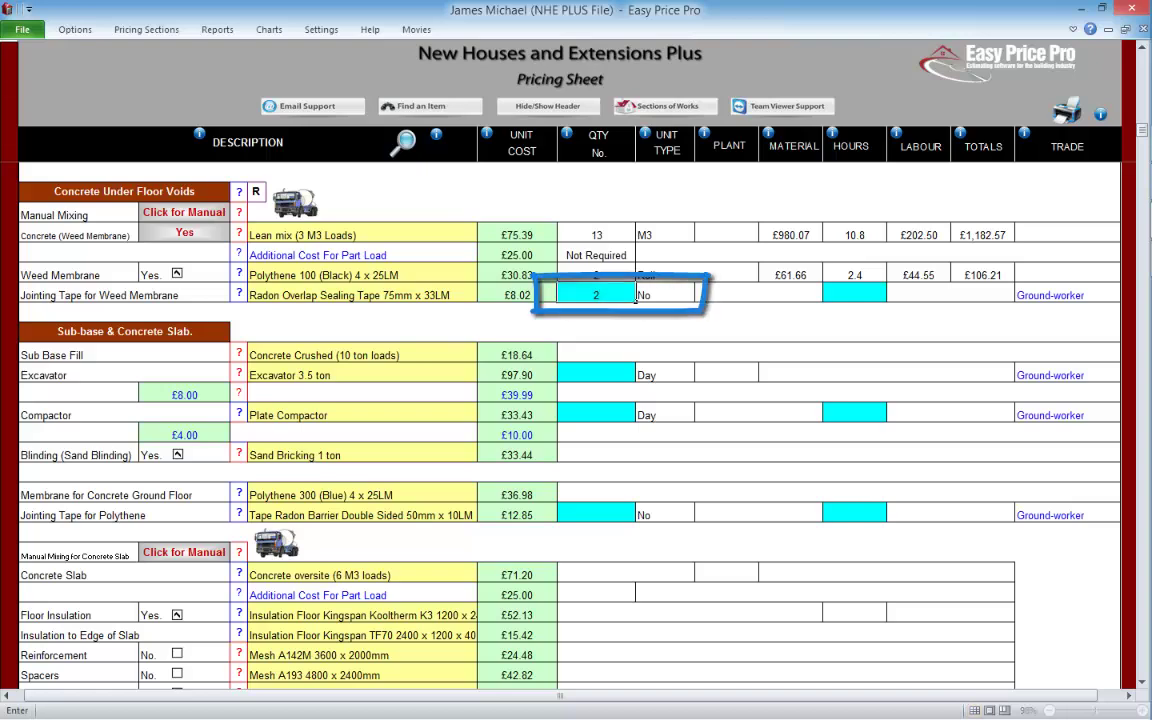
# Step: Enter a quantity of 2 and 3.5 labour hours for the weed membrane jointing tape
pyautogui.press('Tab')
pyautogui.write('3.5')
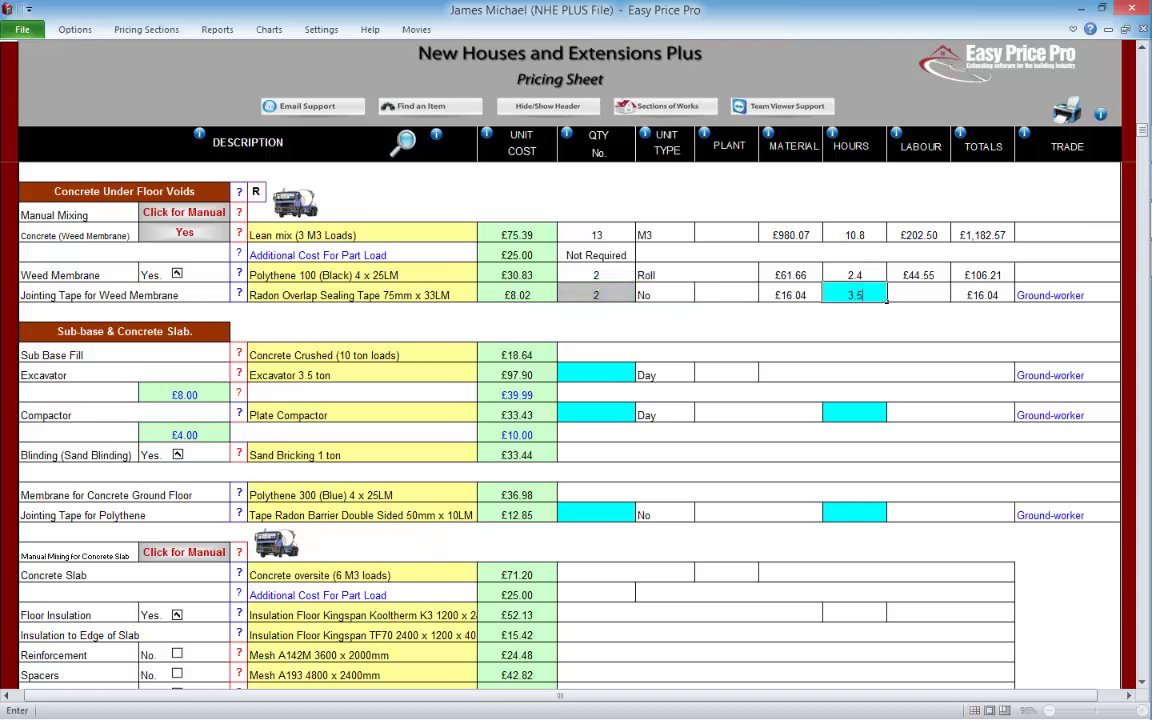
pyautogui.click(791, 294)
# Step: Return to the Ground Floor heading and view the block and beam, joist and concrete slab floor types
pyautogui.click(1142, 682)
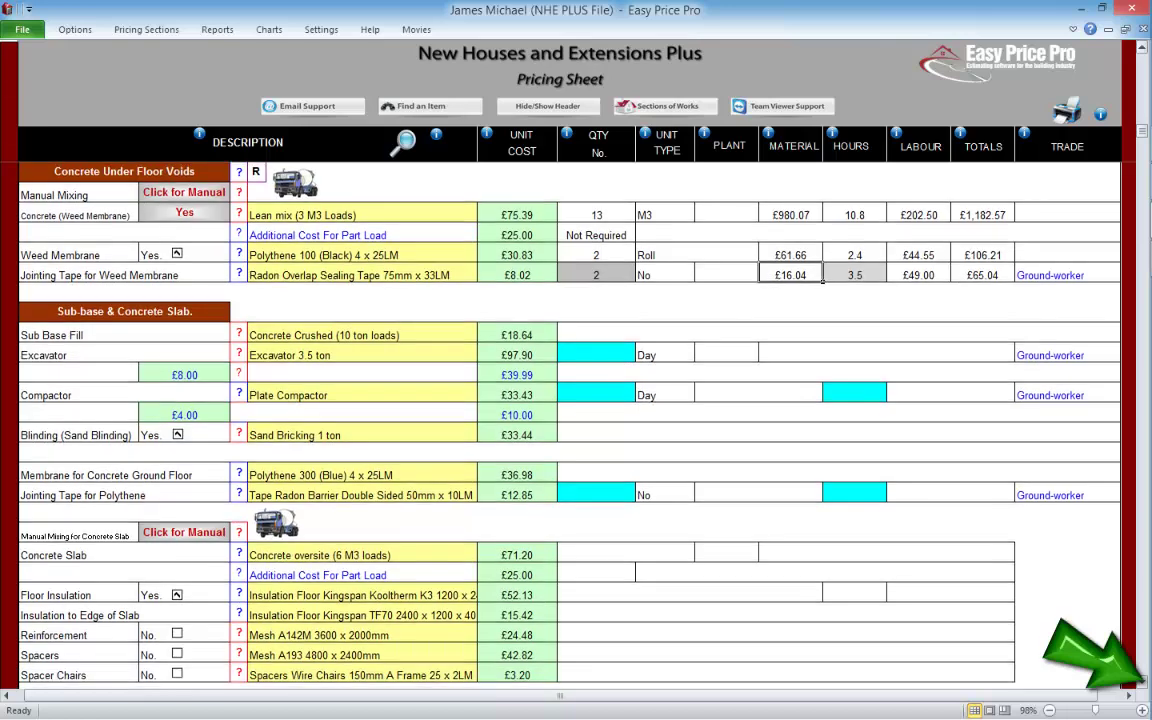
pyautogui.click(1142, 682)
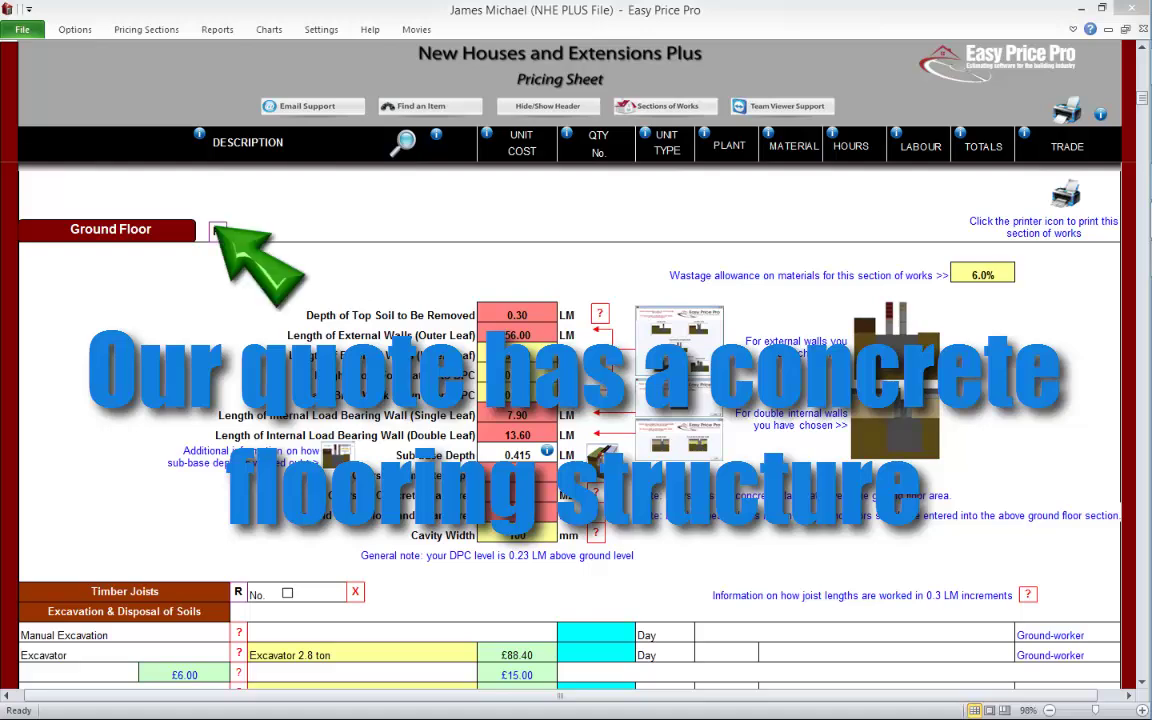
pyautogui.click(217, 231)
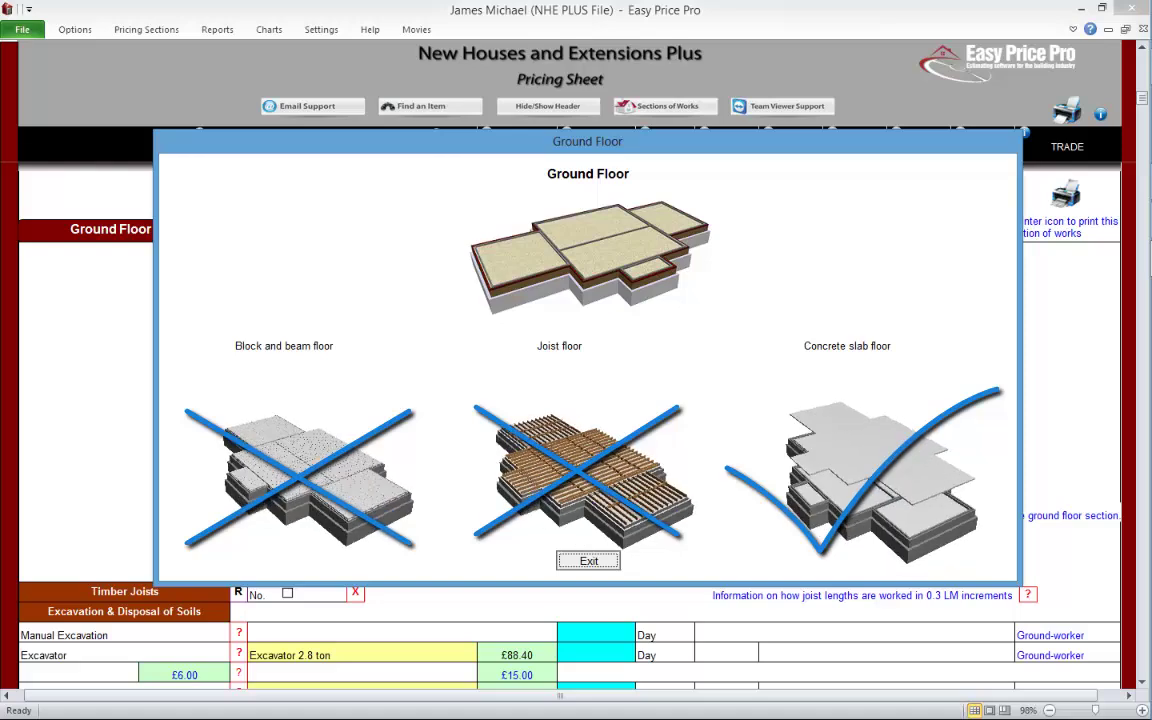
pyautogui.click(588, 560)
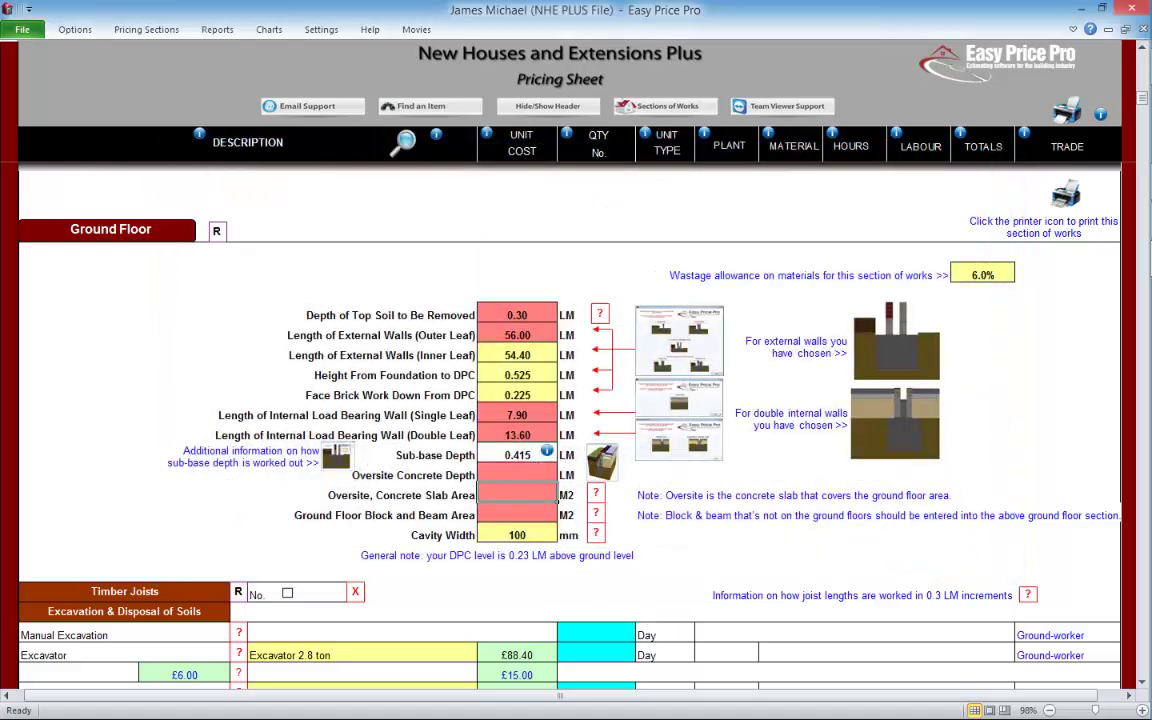
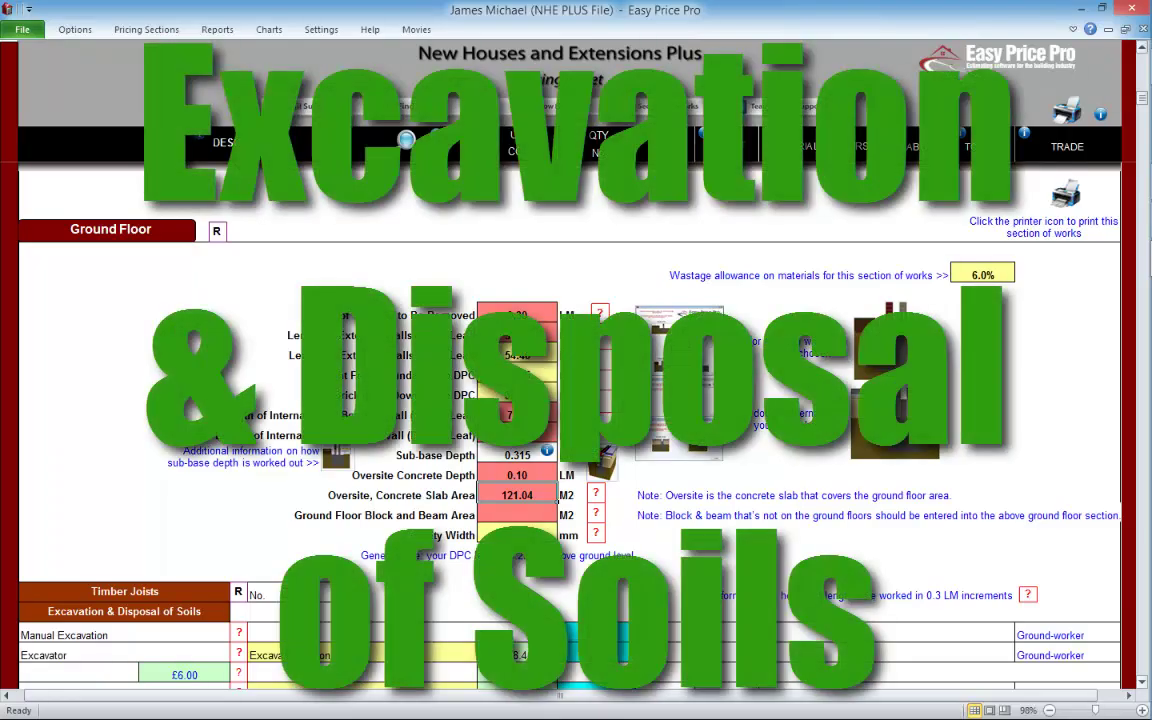
# Step: Enter 1 day of manual excavation in the Excavation & Disposal of Soils section and set its hours to 16
pyautogui.scroll(-5, 570, 425)
pyautogui.scroll(-4, 570, 425)
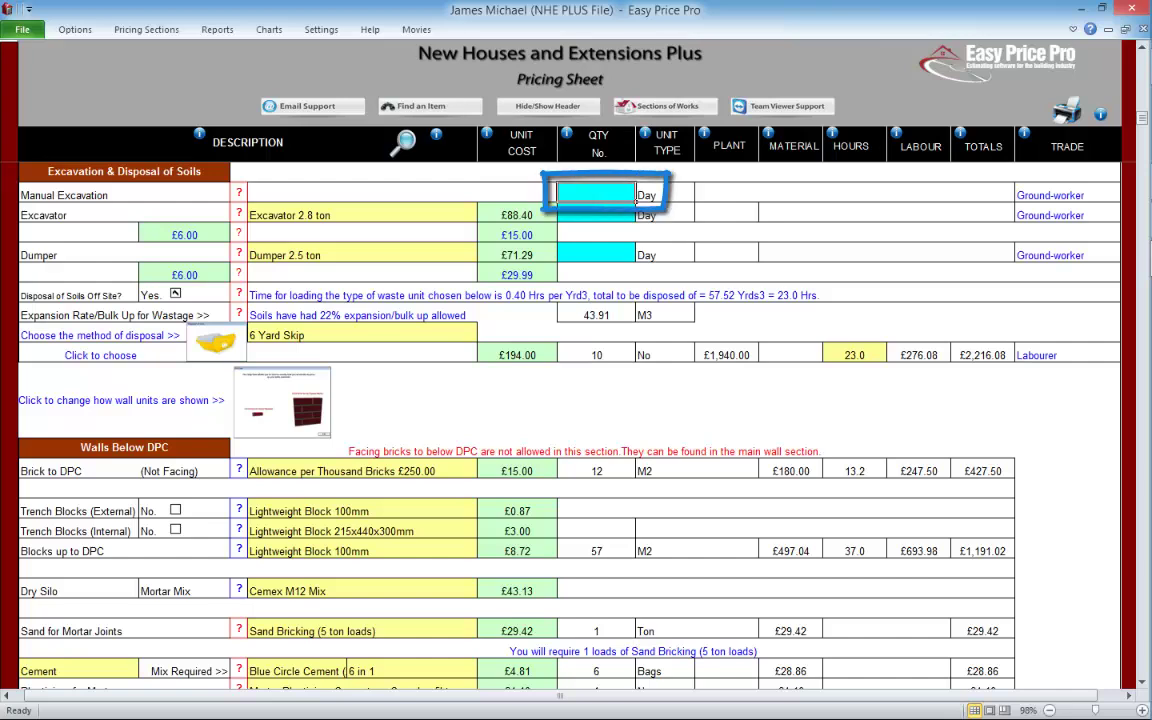
pyautogui.write('1')
pyautogui.press('Return')
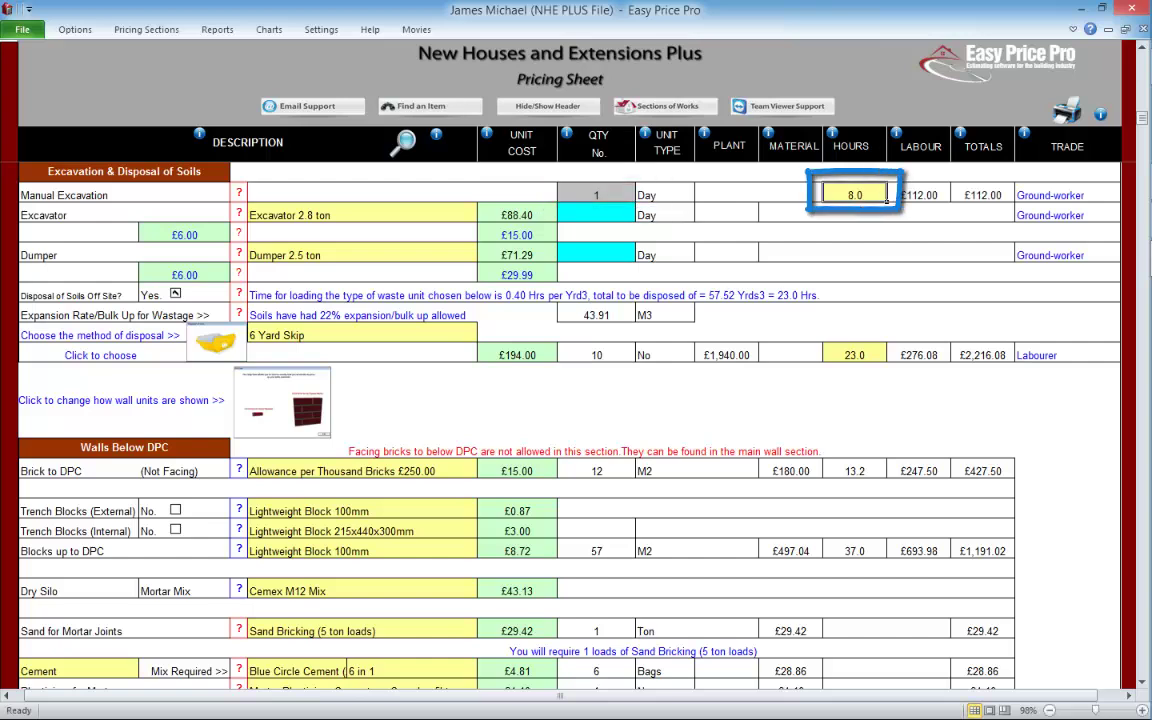
pyautogui.click(855, 195)
pyautogui.write('16')
pyautogui.press('Return')
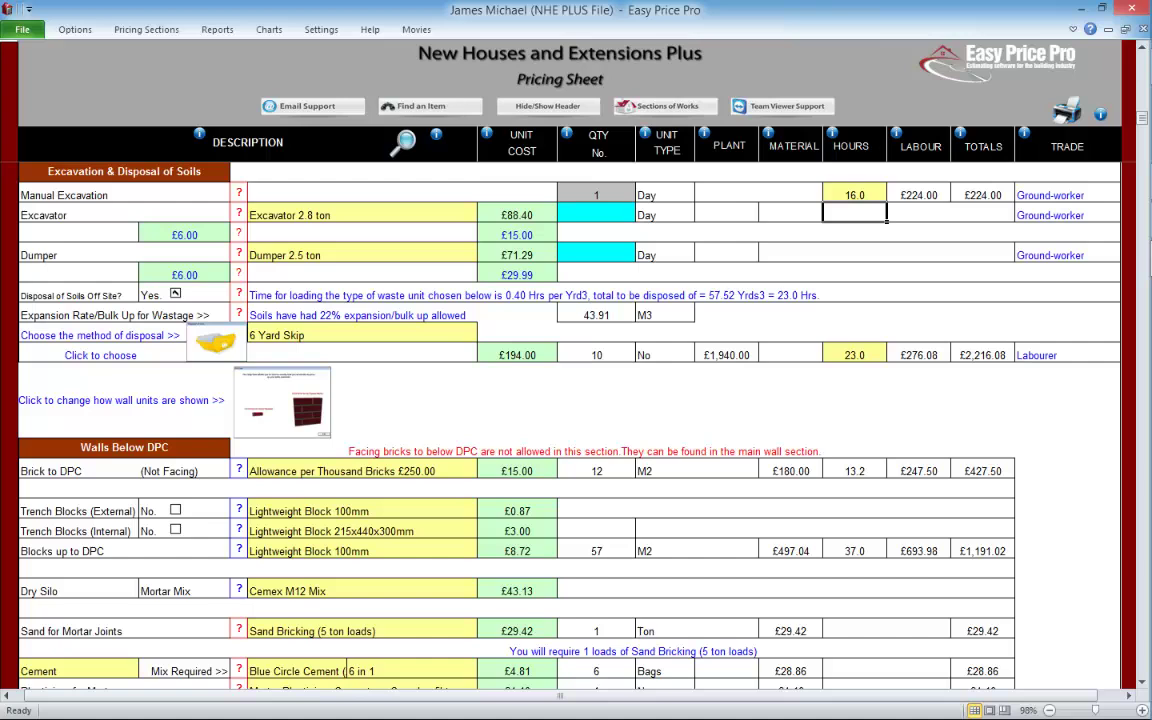
# Step: Clear the quantity and hours of the manual excavation
pyautogui.click(597, 195)
pyautogui.press('Delete')
pyautogui.press('Return')
pyautogui.click(855, 195)
pyautogui.press('Delete')
pyautogui.press('Return')
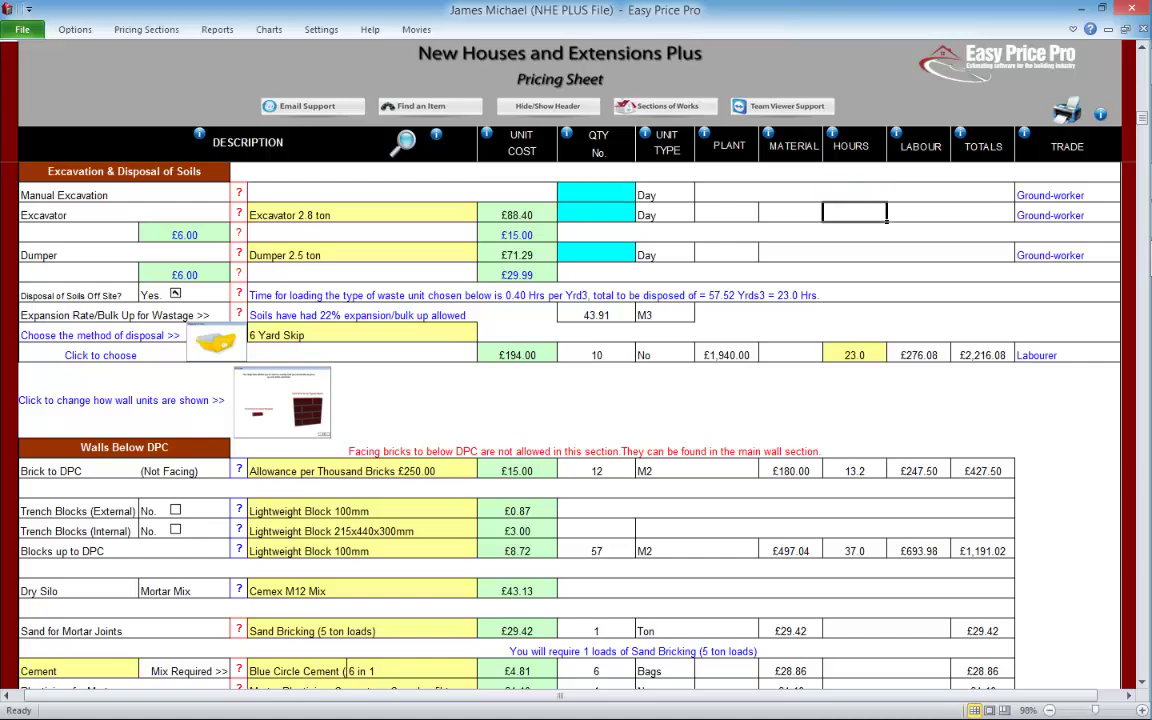
pyautogui.click(597, 194)
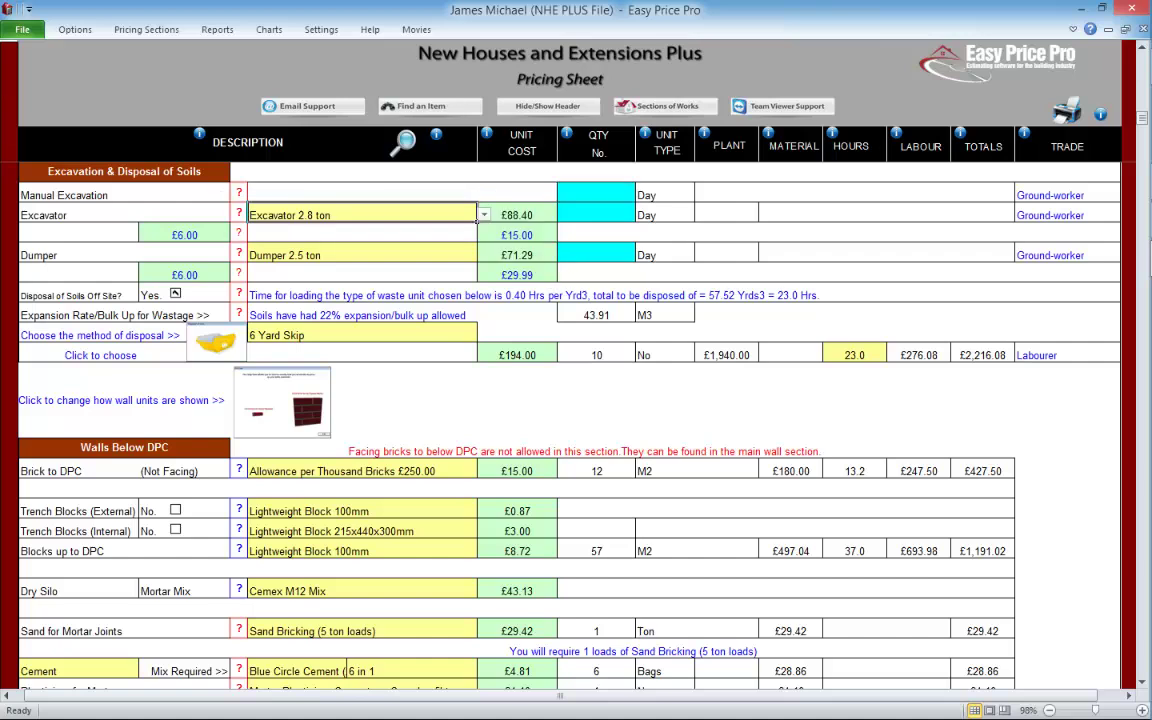
# Step: Choose Excavator 3.5 ton for the excavator line and enter a quantity of 1 day
pyautogui.click(483, 215)
pyautogui.click(283, 280)
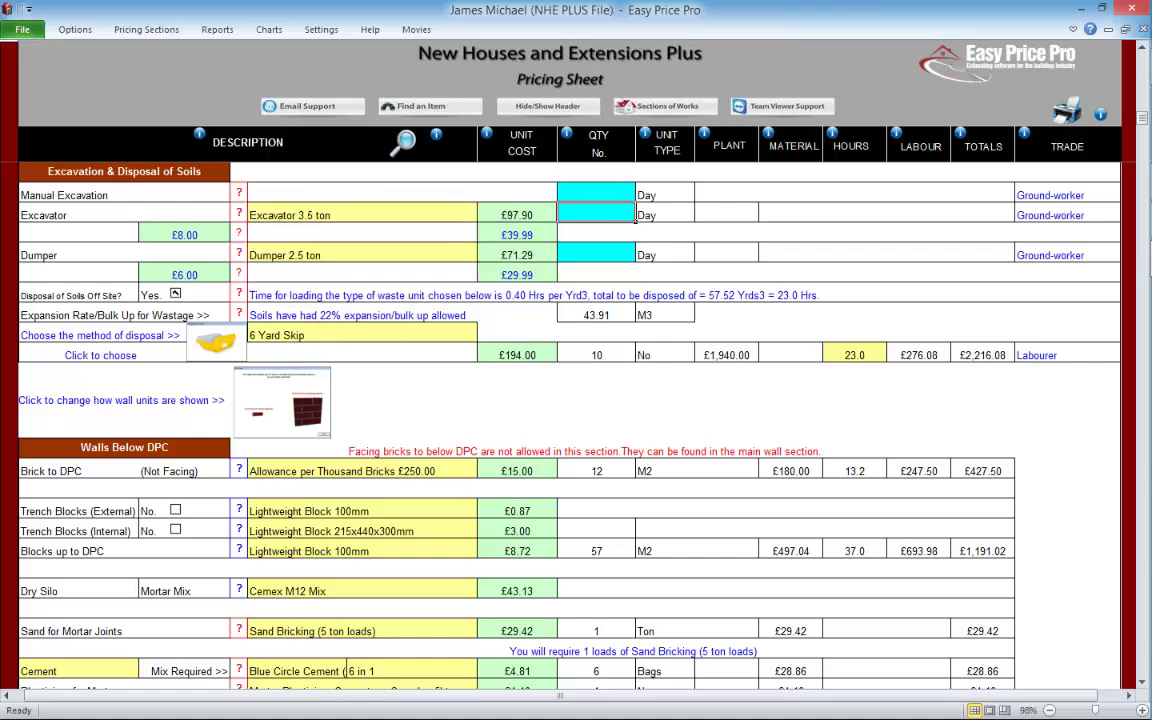
pyautogui.write('1')
pyautogui.press('Return')
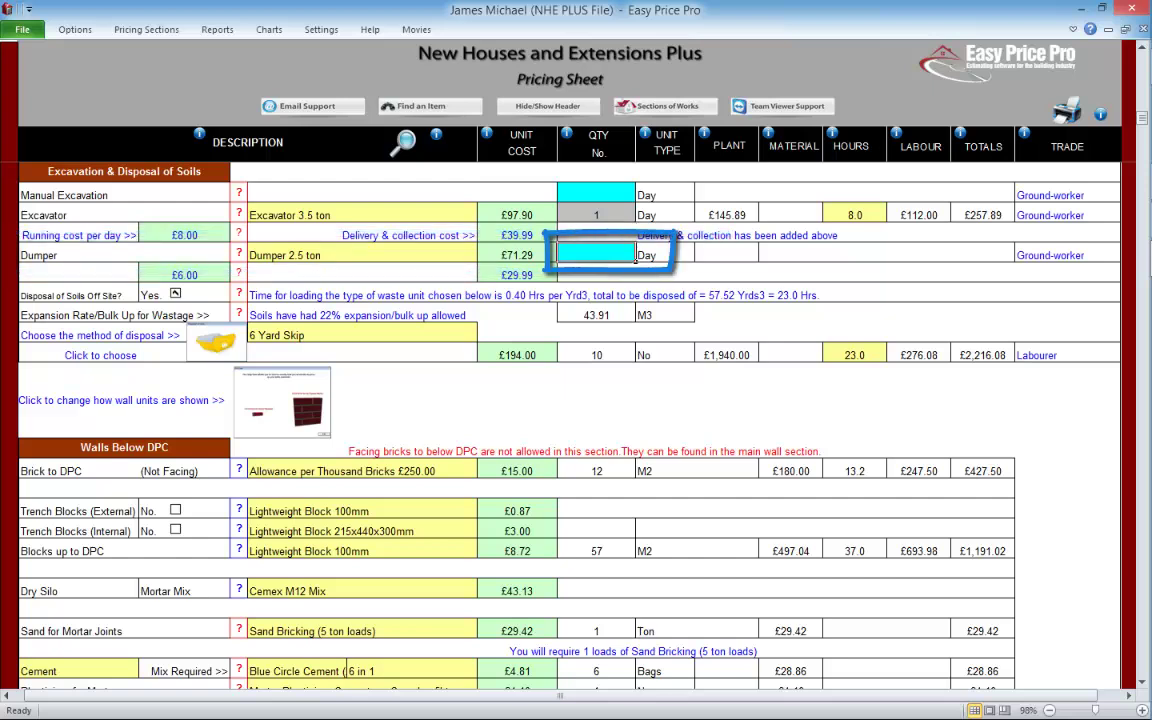
# Step: Enter 1 day for the Dumper 2.5 ton, and clear that quantity again
pyautogui.write('1')
pyautogui.press('Return')
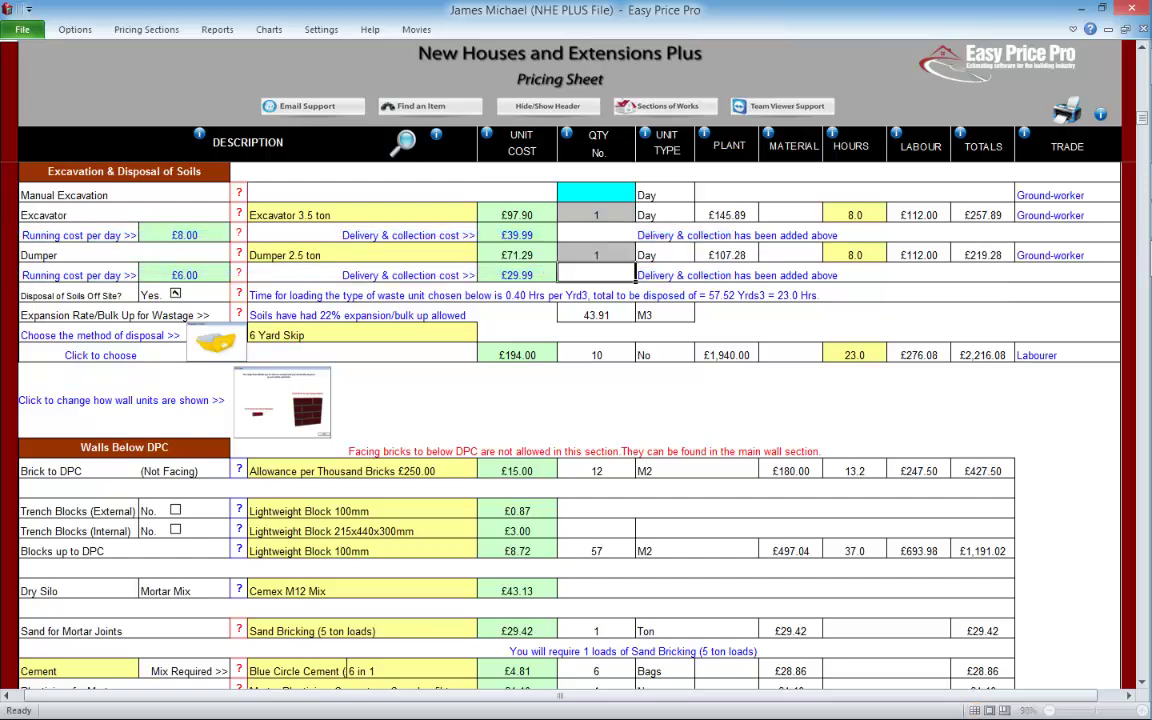
pyautogui.click(596, 255)
pyautogui.press('BackSpace')
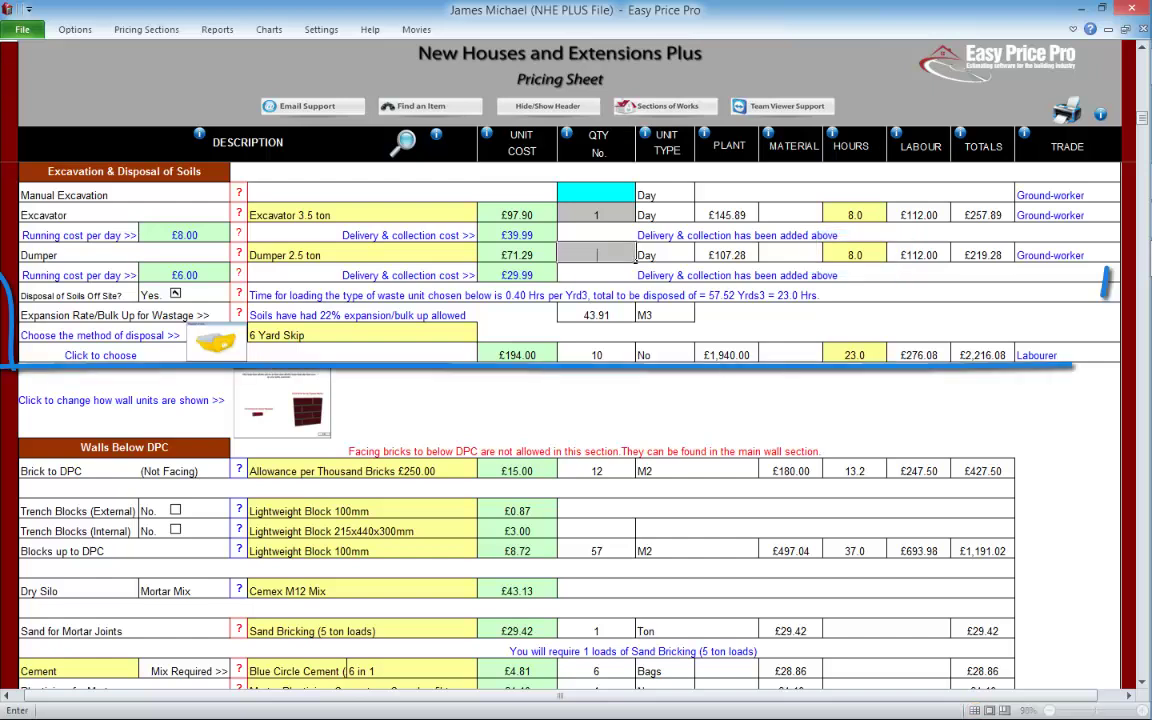
pyautogui.press('Return')
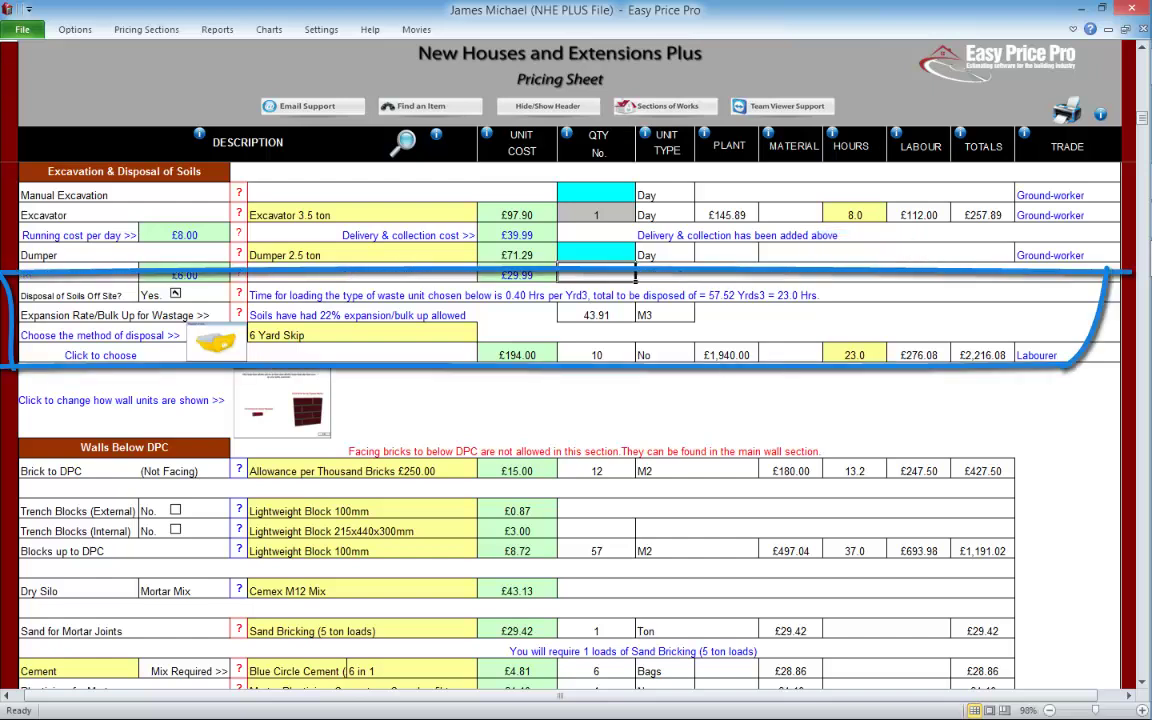
# Step: Examine the waste disposal labour details for the loading hours per cubic yard of each waste unit type
pyautogui.click(175, 293)
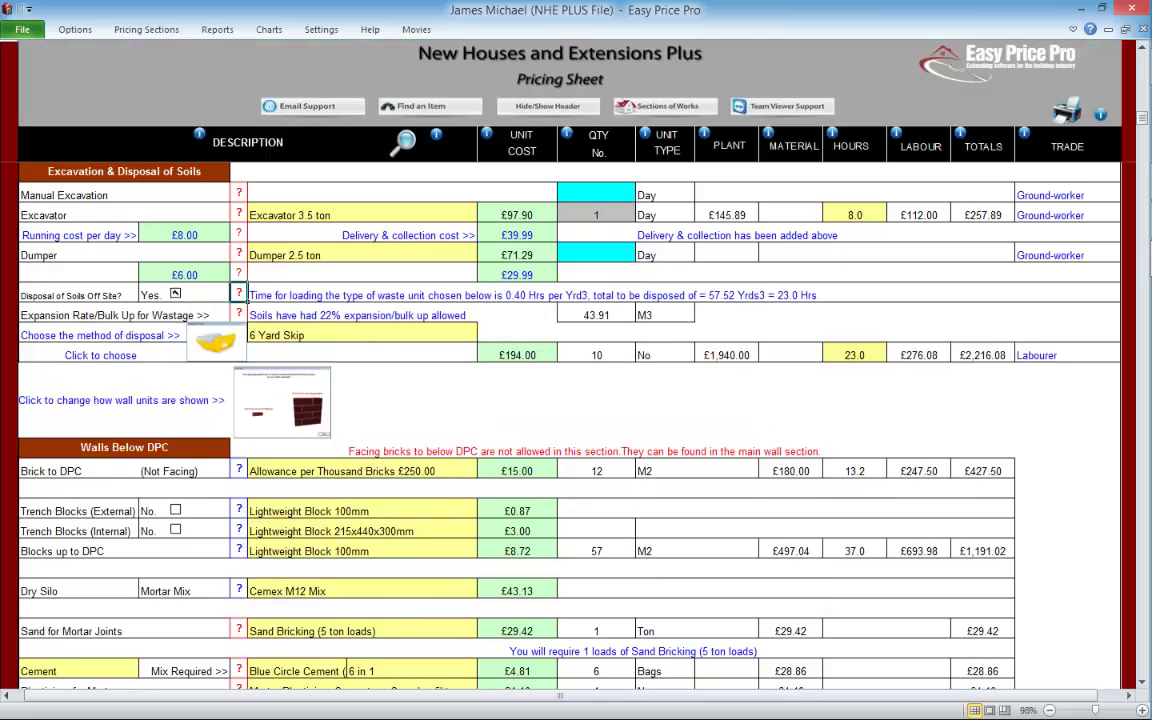
pyautogui.click(239, 293)
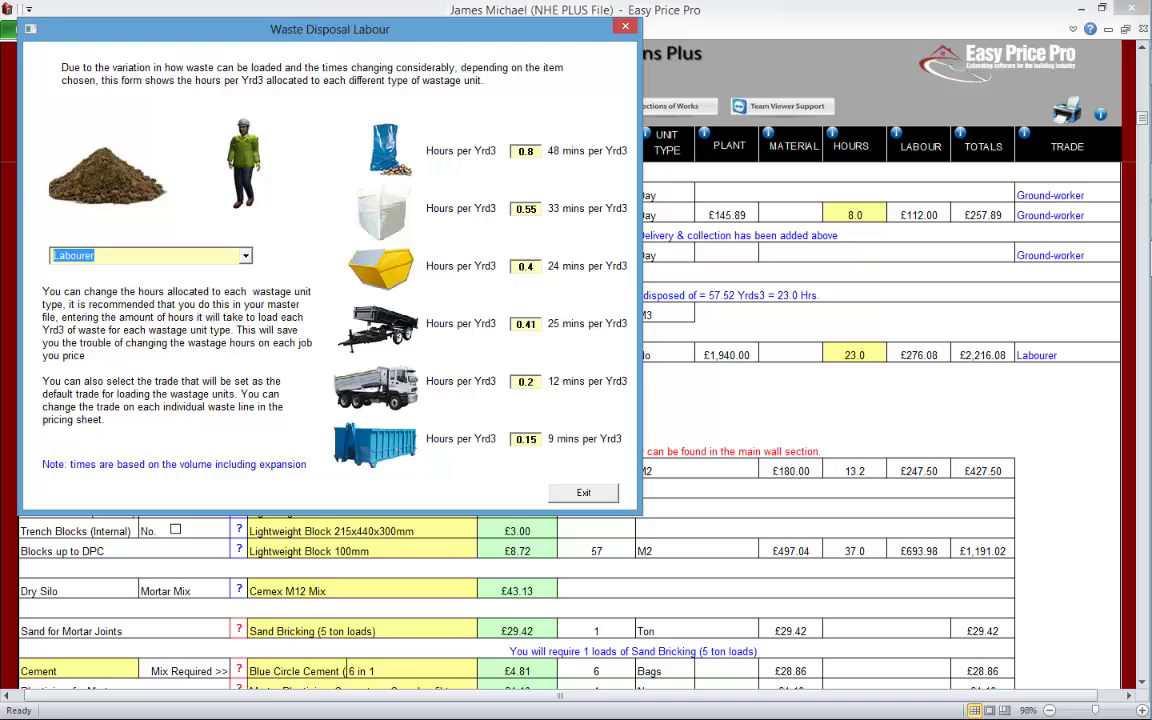
pyautogui.click(584, 493)
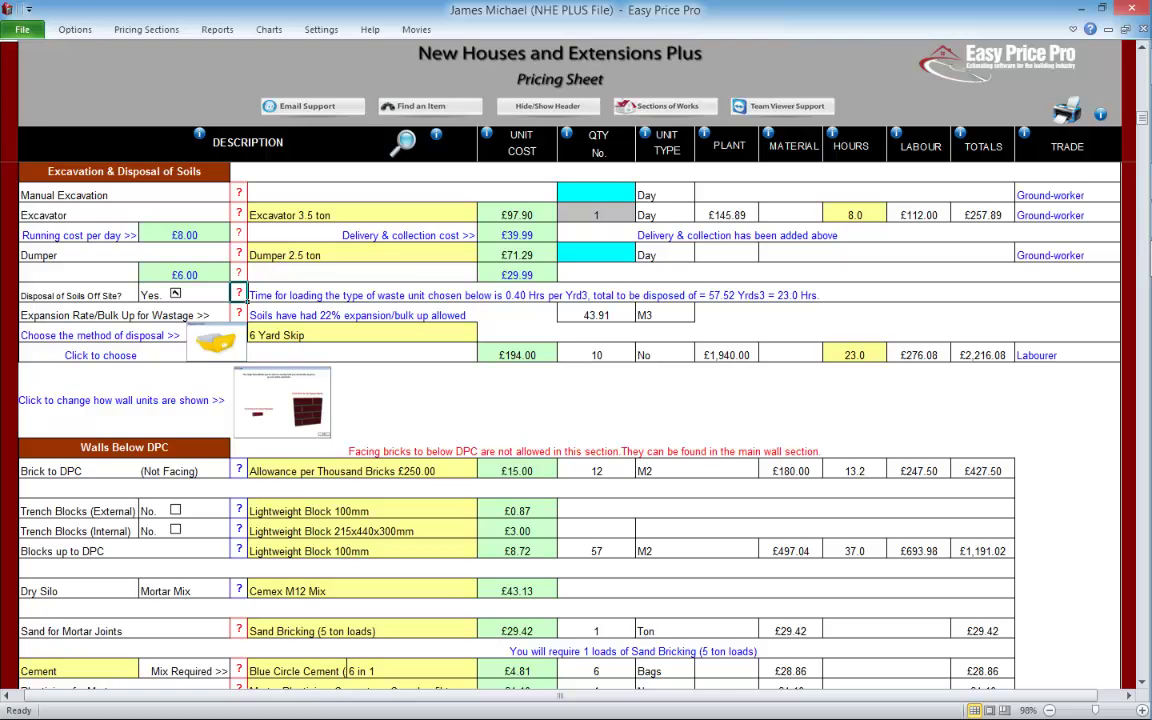
# Step: Try a soil expansion rate of 25%, and set it back to 22%
pyautogui.click(238, 314)
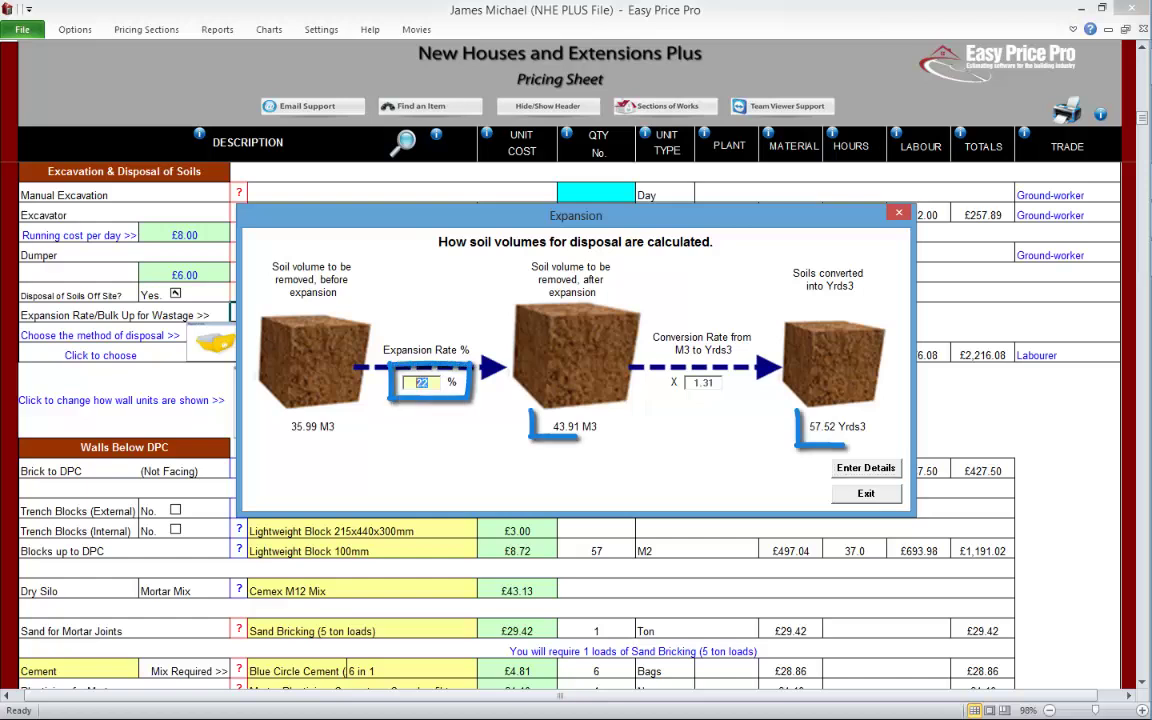
pyautogui.write('5')
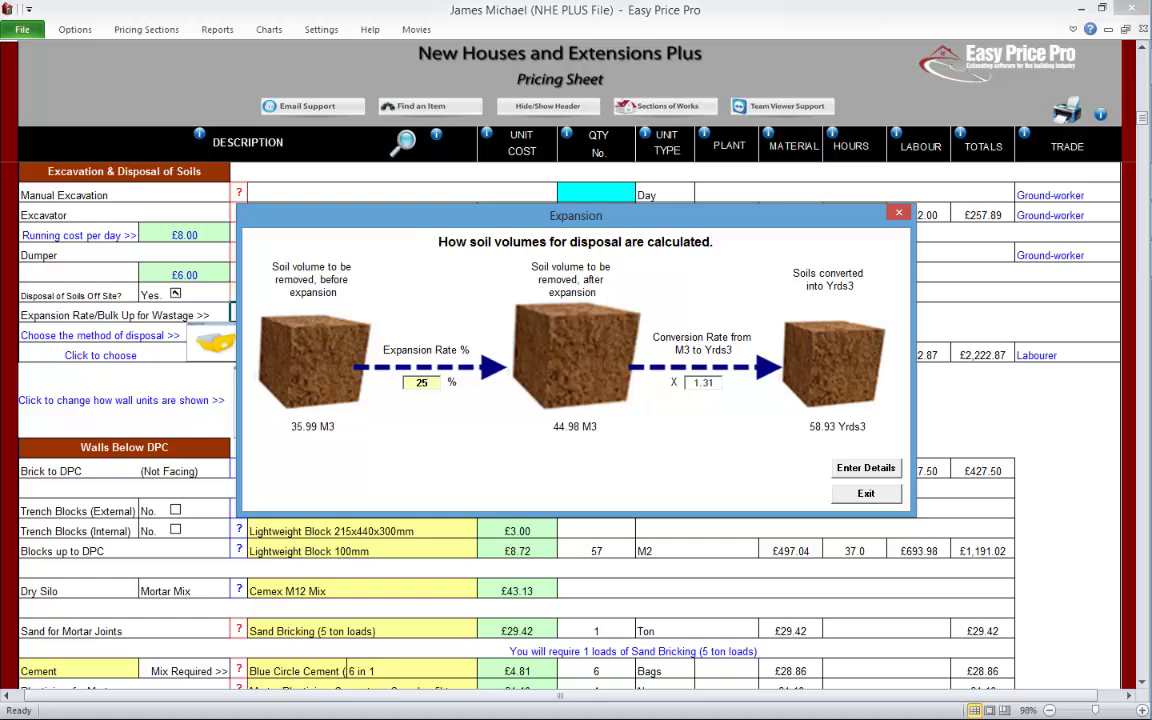
pyautogui.doubleClick(421, 383)
pyautogui.write('22')
pyautogui.click(865, 467)
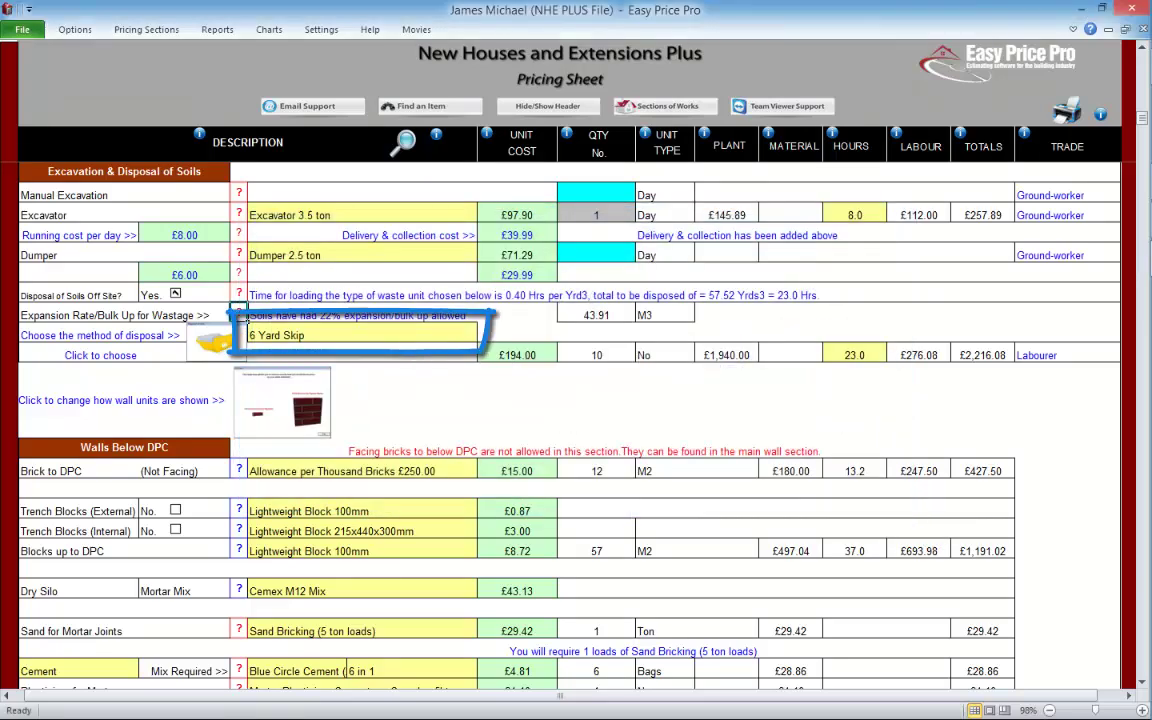
# Step: Choose Tipper Lorry with Grab (17.5 Ton) as the method of soil disposal
pyautogui.click(484, 335)
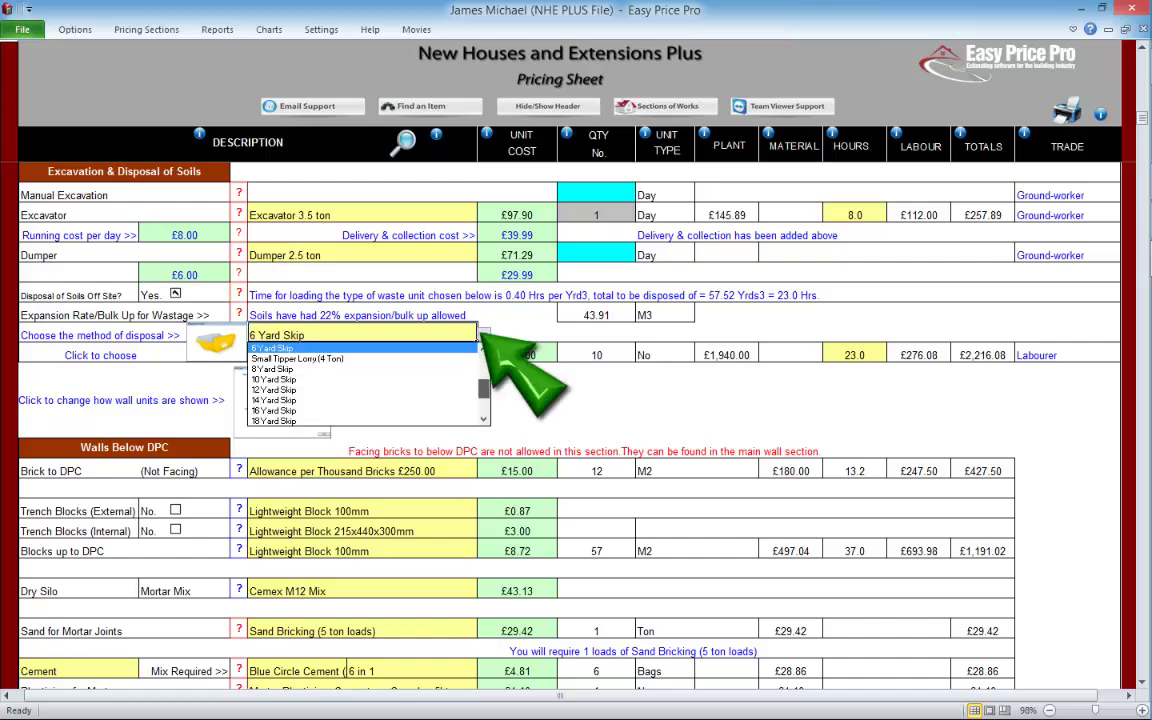
pyautogui.click(484, 420)
pyautogui.click(484, 420)
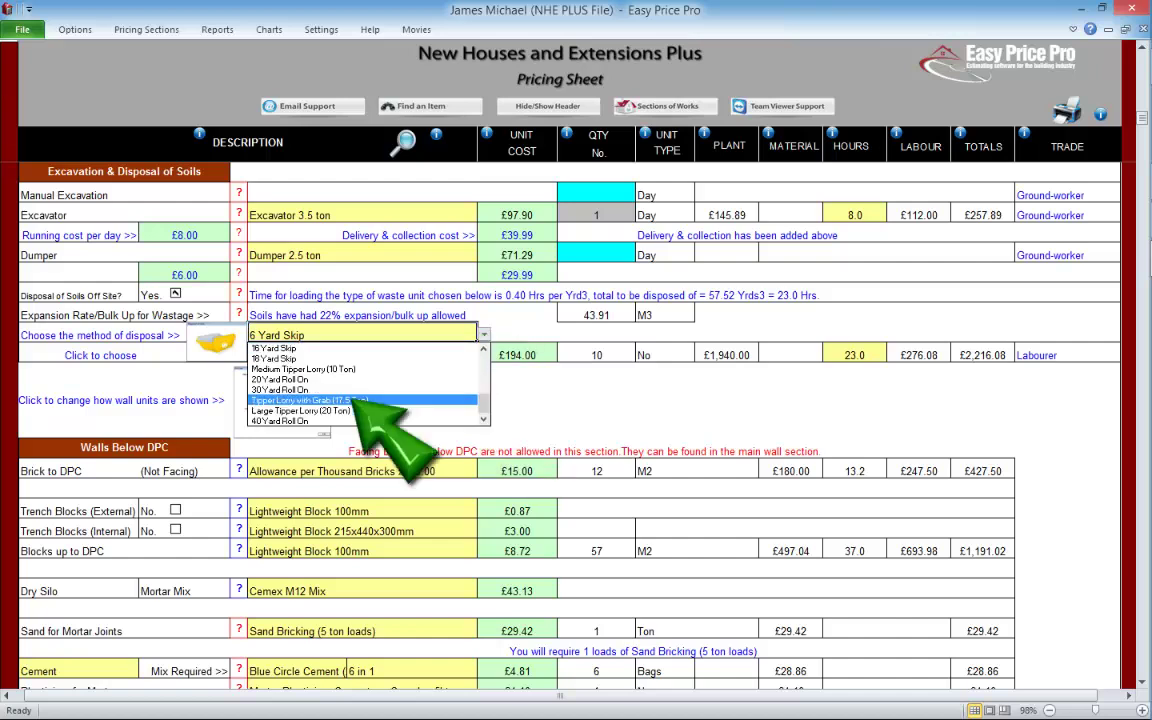
pyautogui.click(310, 410)
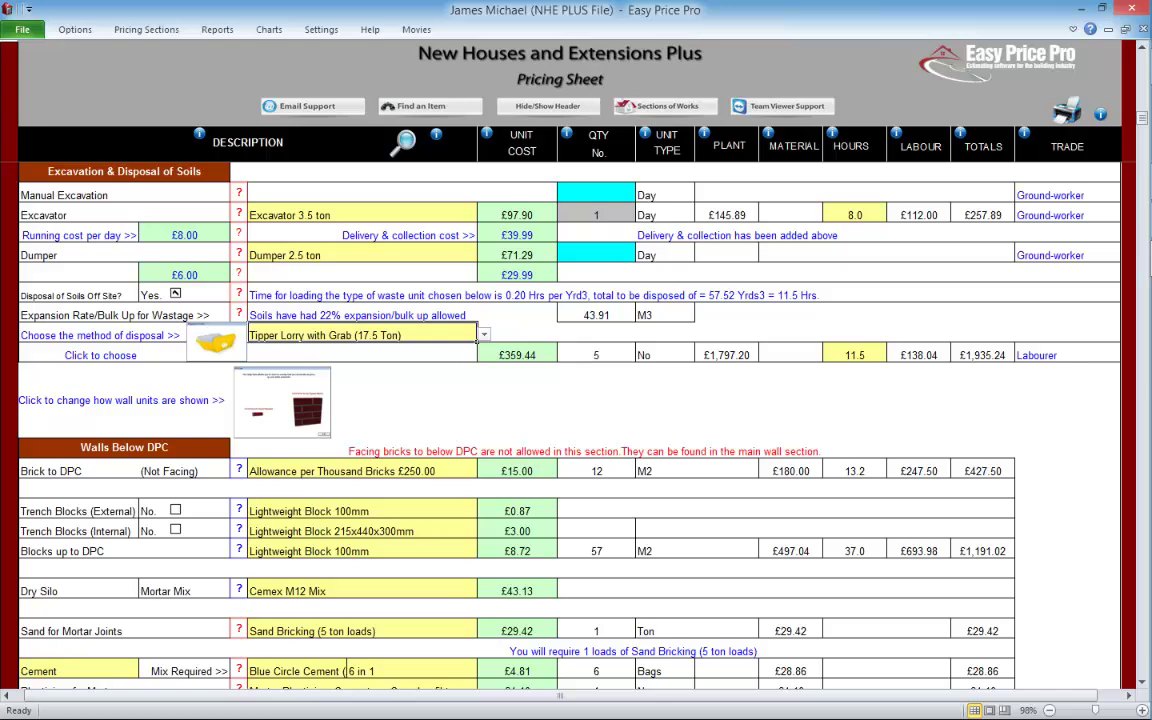
# Step: Set the tipper lorry's loading time to 0.15 hours per Yrd3 in the waste disposal labour details
pyautogui.click(239, 293)
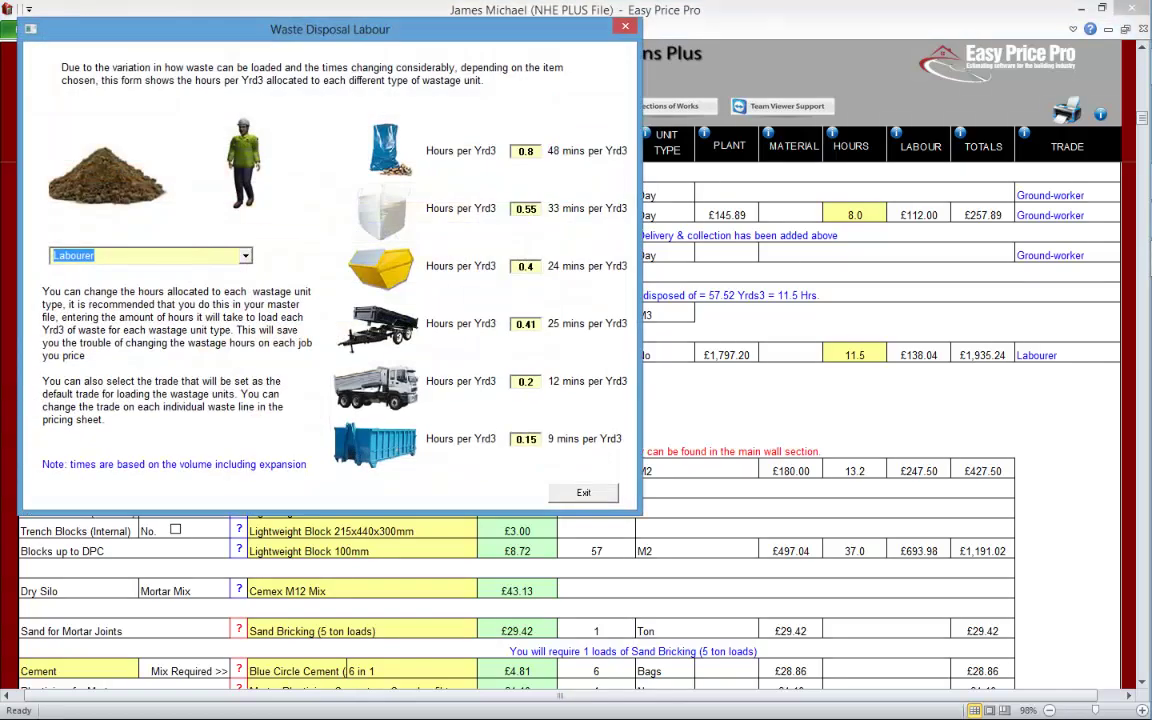
pyautogui.doubleClick(525, 382)
pyautogui.write('0.15')
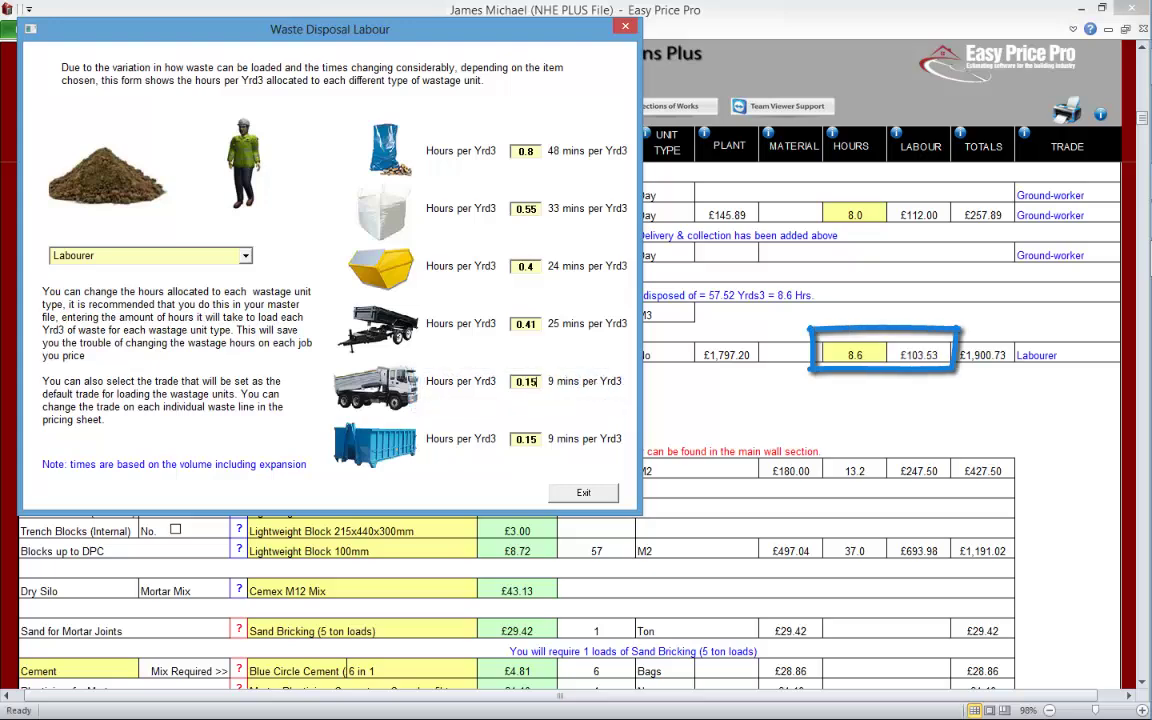
pyautogui.click(583, 492)
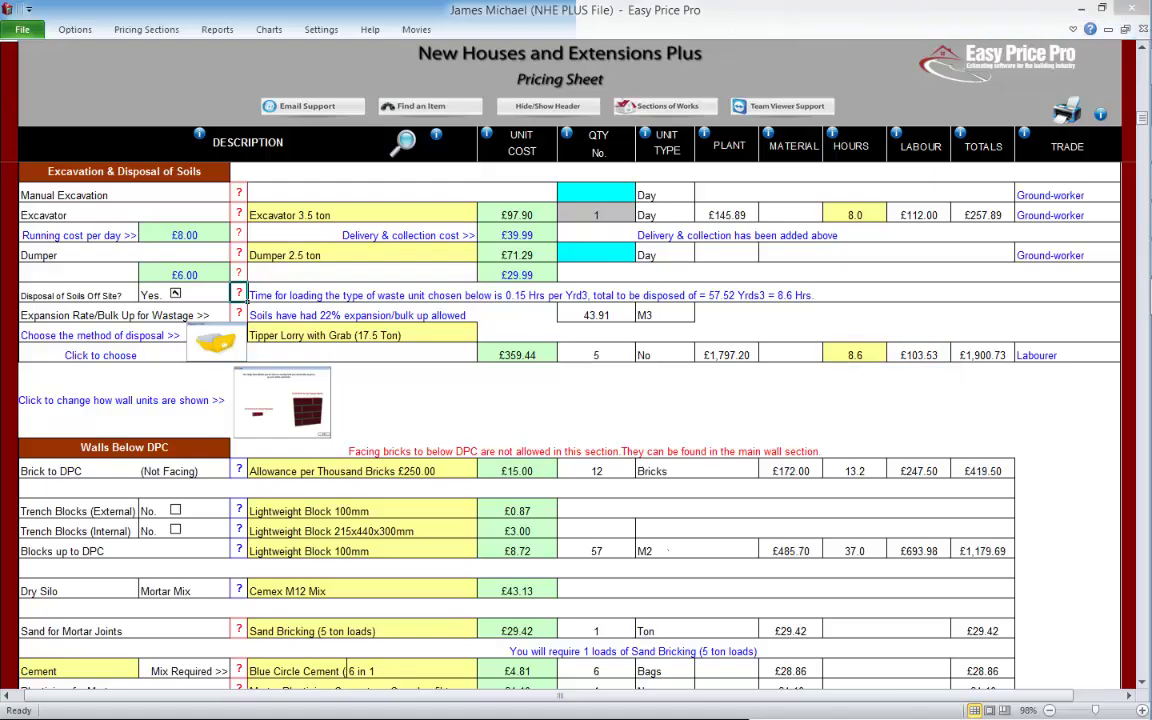
# Step: Change the wall units in the Walls Below DPC section to be shown in square metres (M2)
pyautogui.scroll(-3, 568, 425)
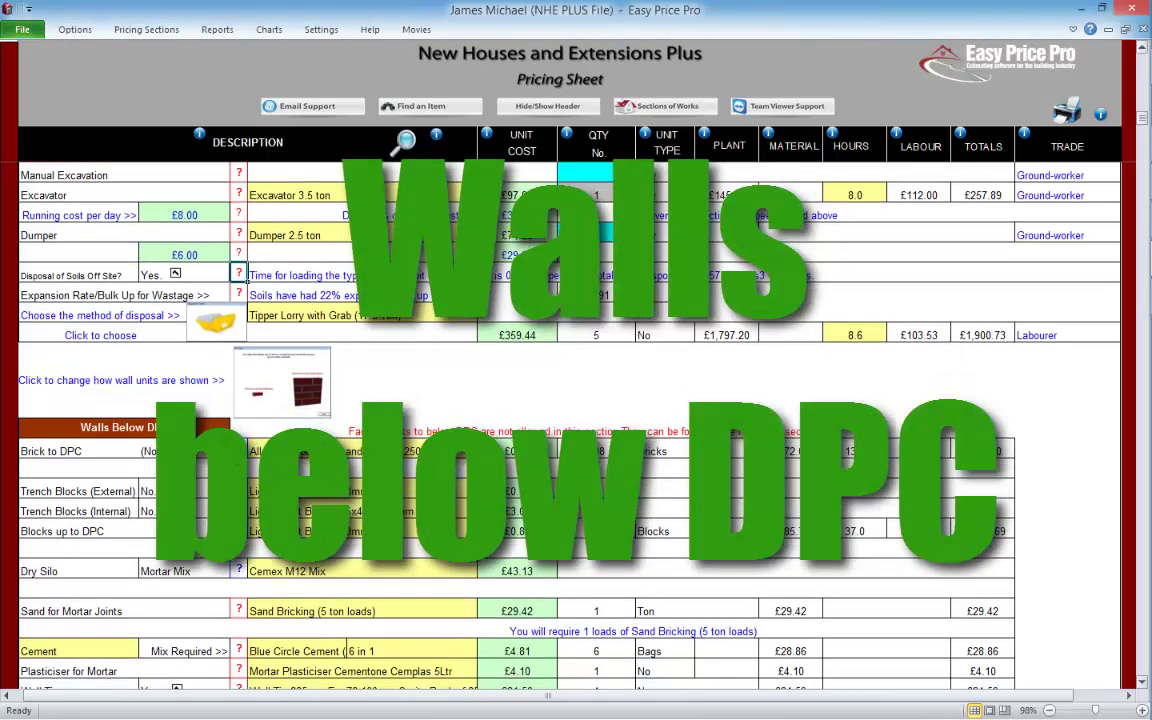
pyautogui.scroll(-1, 568, 425)
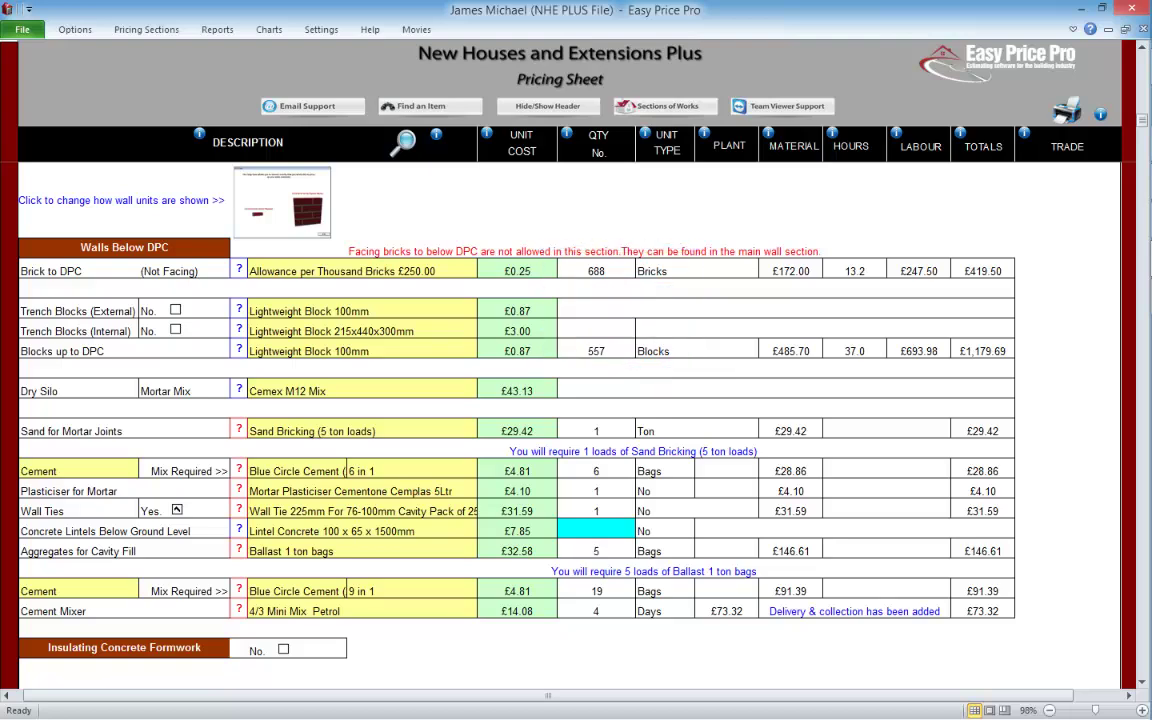
pyautogui.click(281, 205)
pyautogui.click(712, 400)
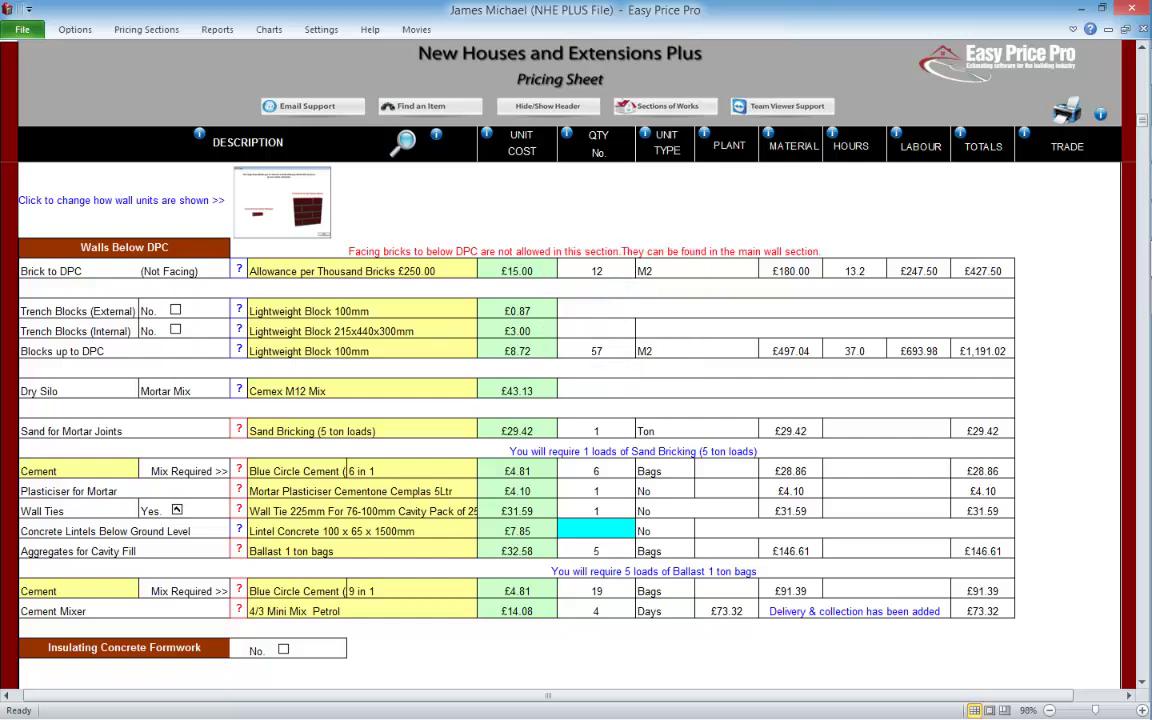
# Step: Look through the brick types available for Brick to DPC and view the diagram of non-facing bricks
pyautogui.click(484, 270)
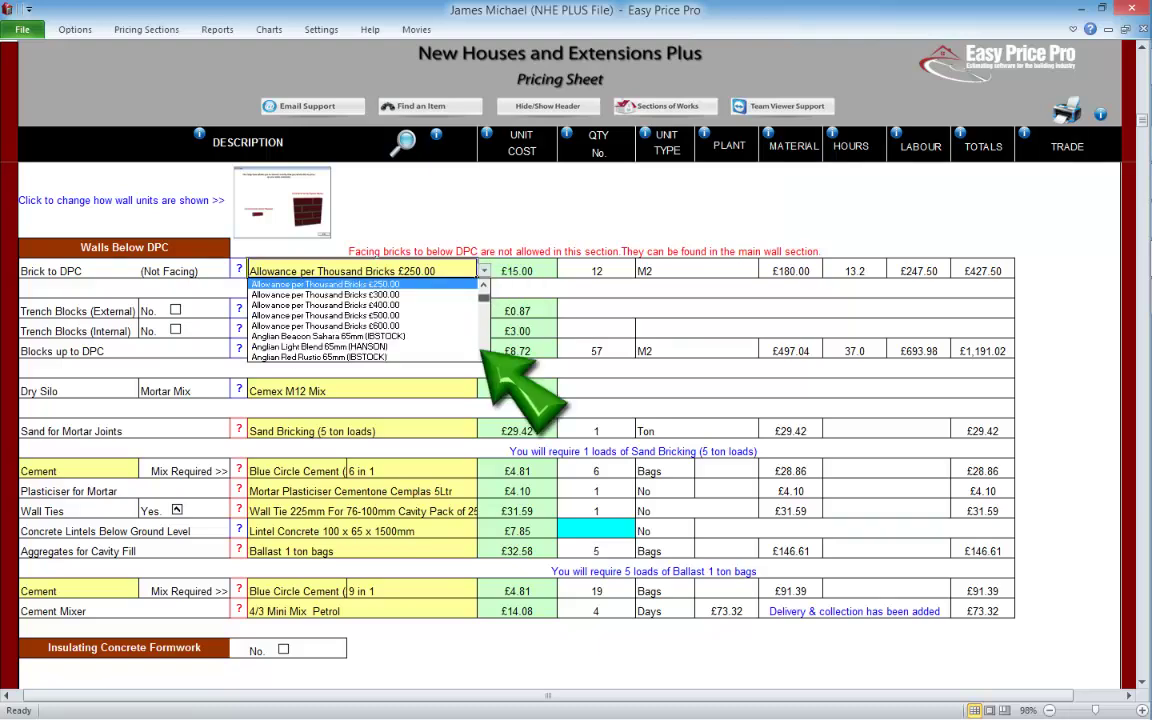
pyautogui.scroll(-8, 365, 320)
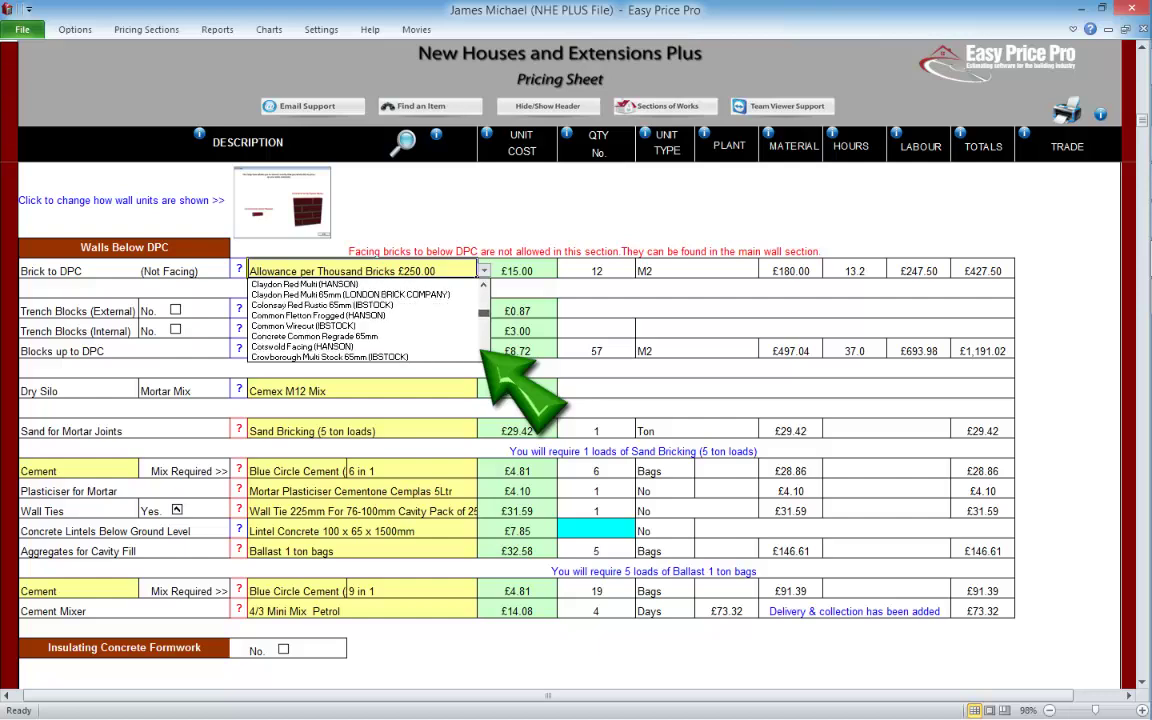
pyautogui.scroll(-5, 365, 320)
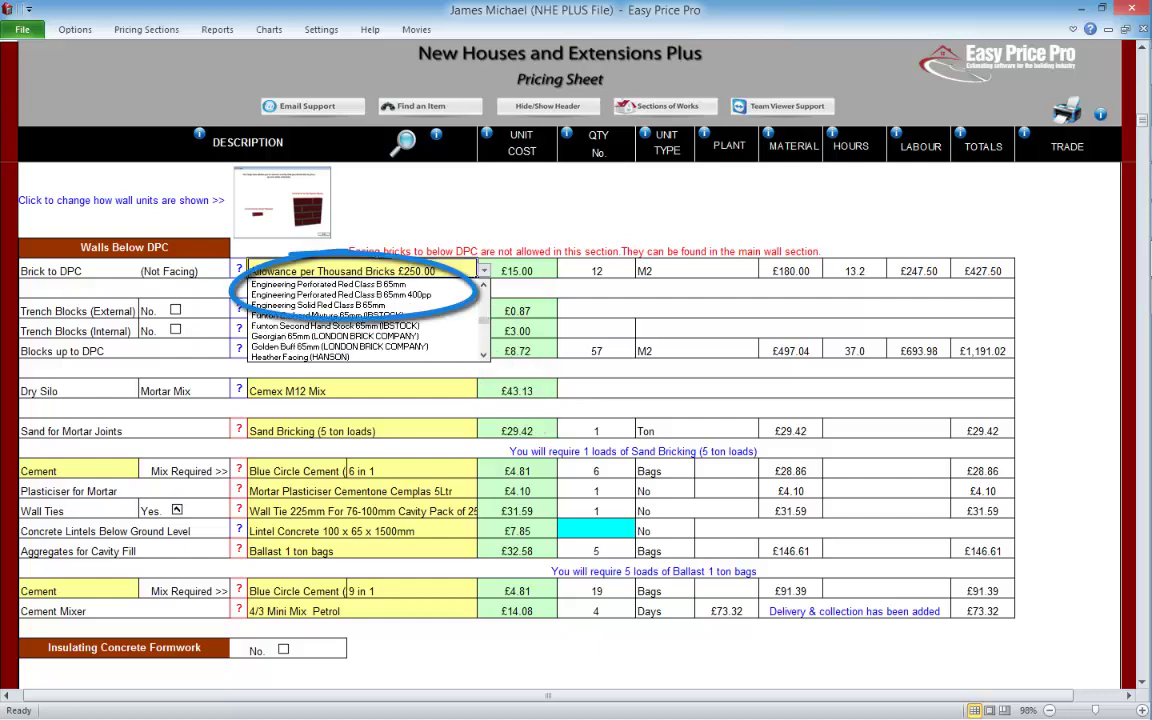
pyautogui.press('Escape')
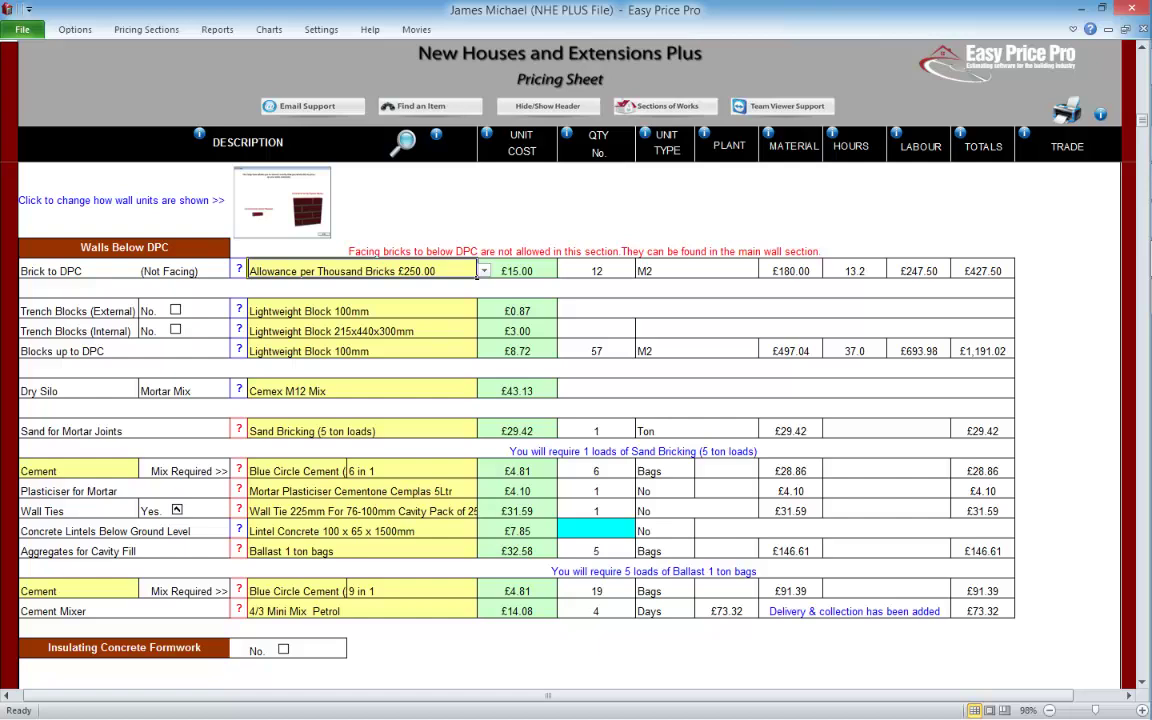
pyautogui.click(239, 270)
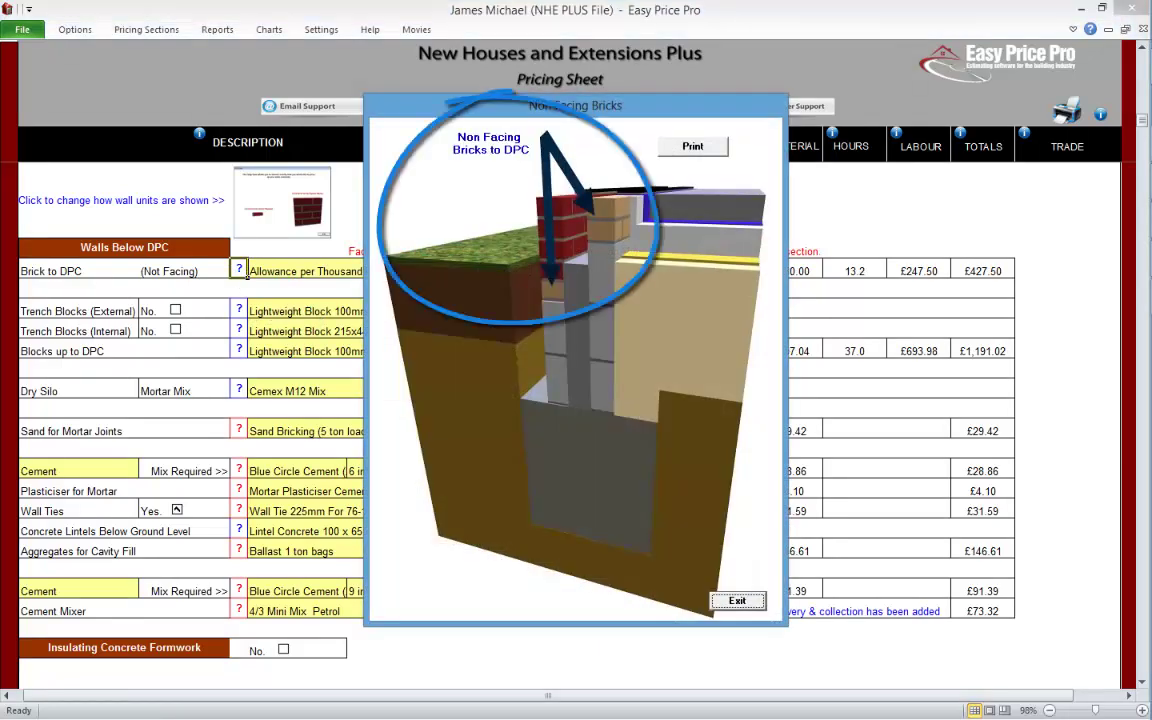
pyautogui.click(737, 601)
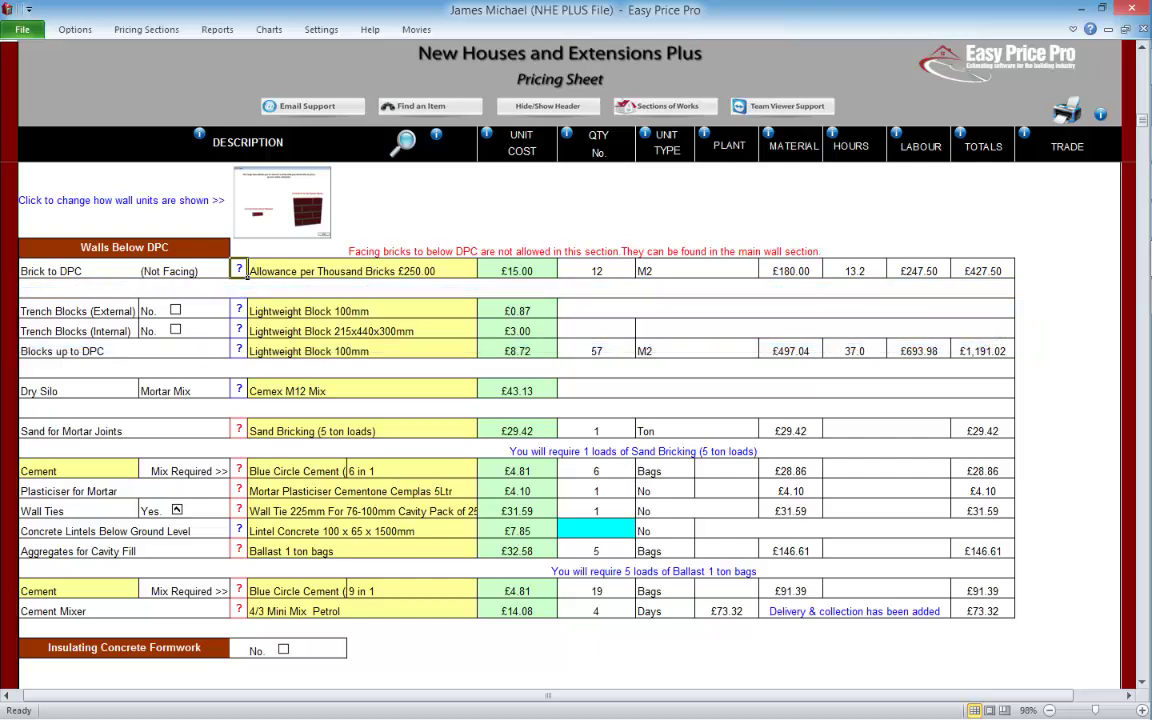
# Step: Include external and internal trench blocks in Walls Below DPC, and exclude both again
pyautogui.click(175, 310)
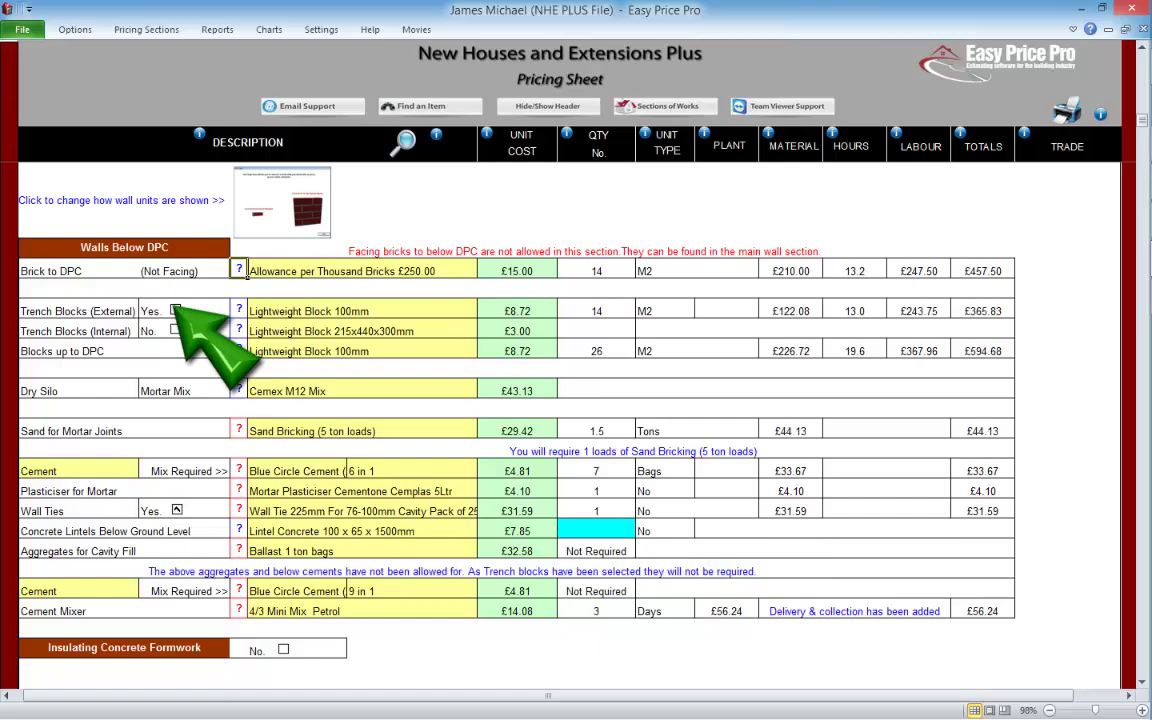
pyautogui.click(175, 330)
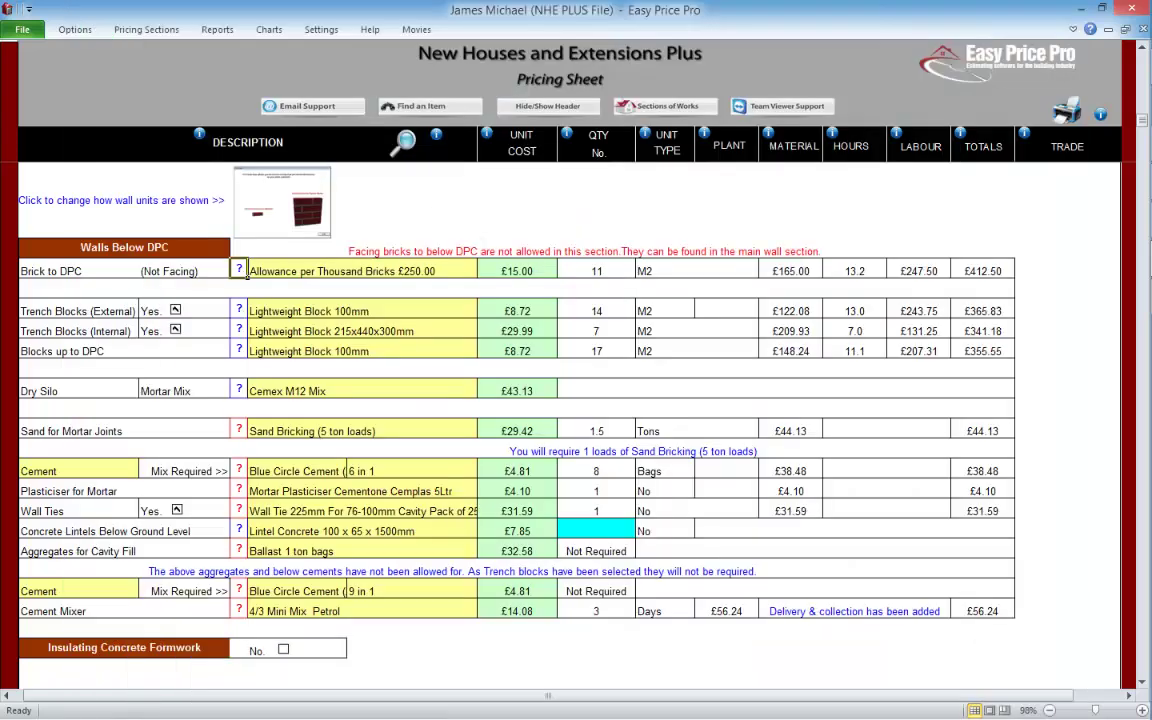
pyautogui.click(175, 328)
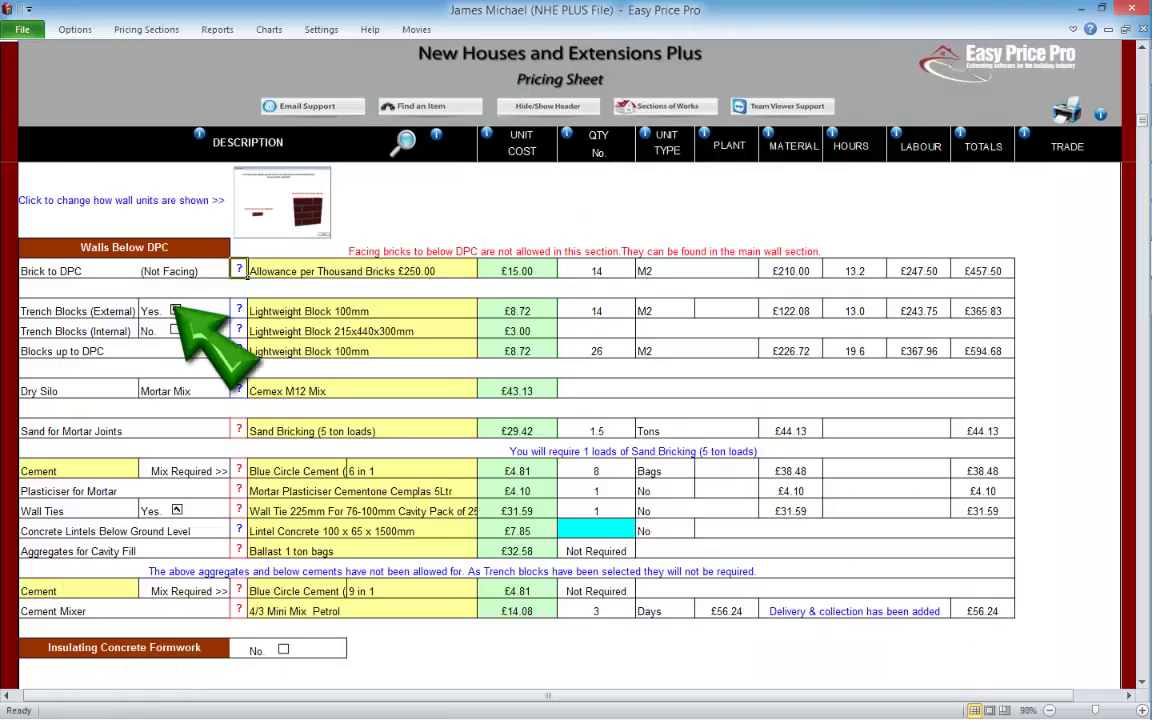
pyautogui.click(175, 311)
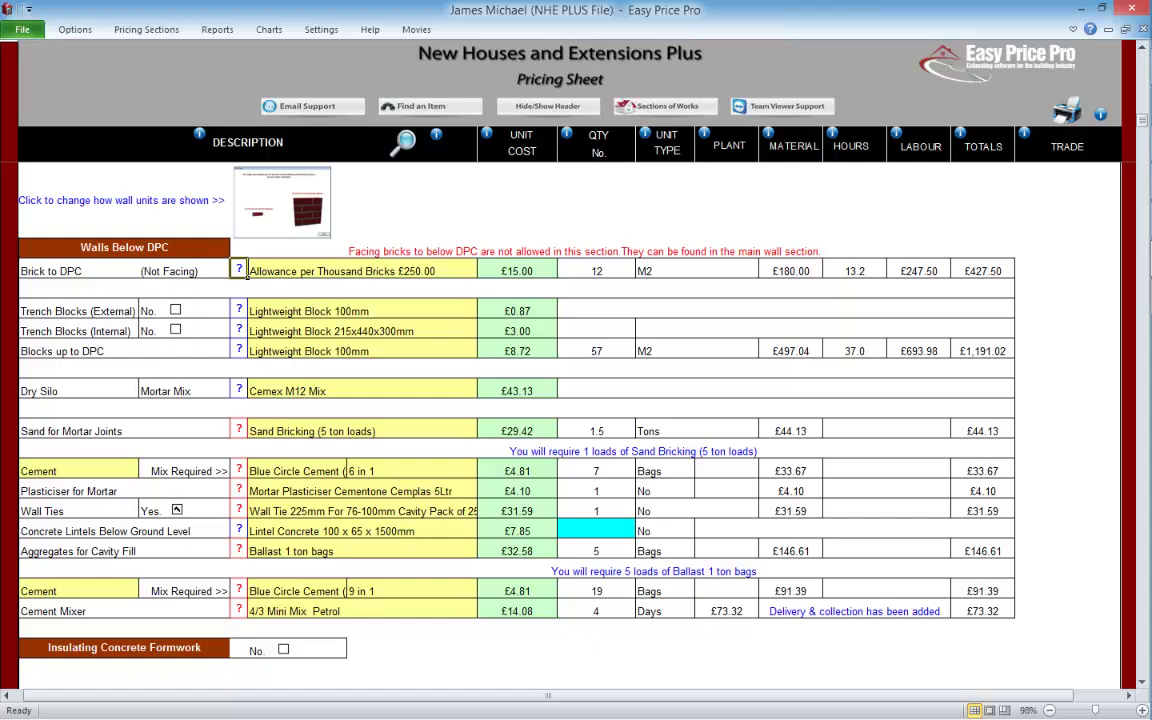
pyautogui.click(146, 30)
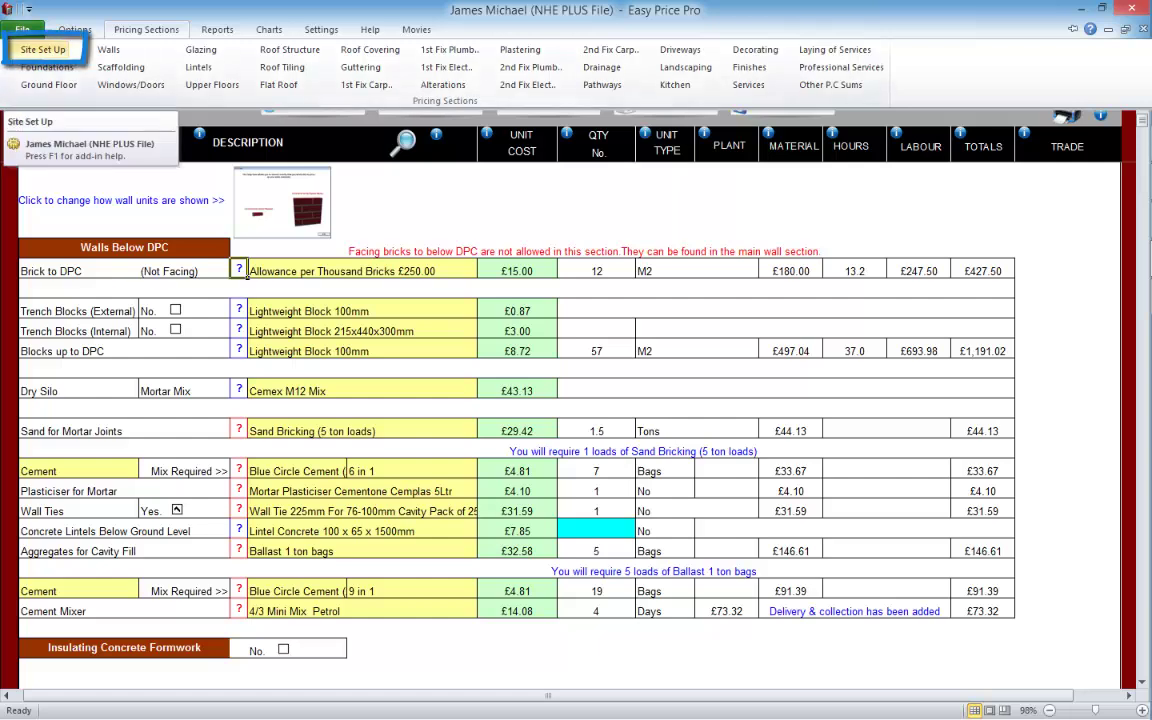
pyautogui.click(146, 30)
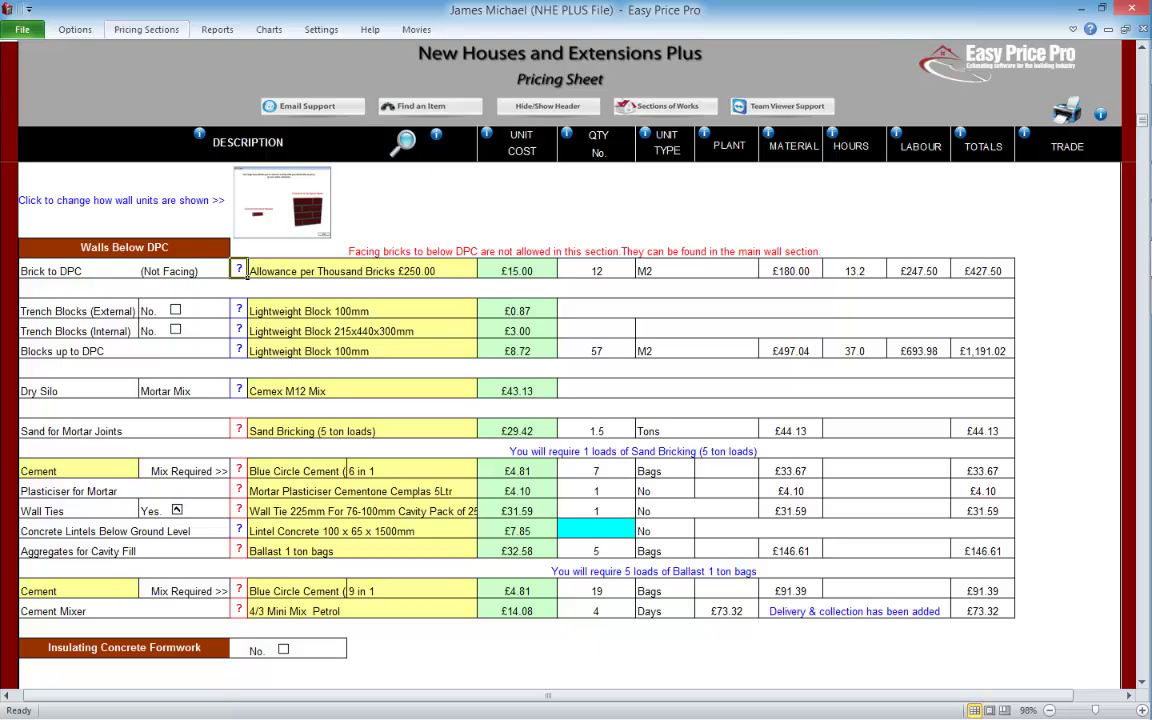
# Step: Set the sand for mortar joints in Walls Below DPC to round up to the nearest 1 ton
pyautogui.click(239, 429)
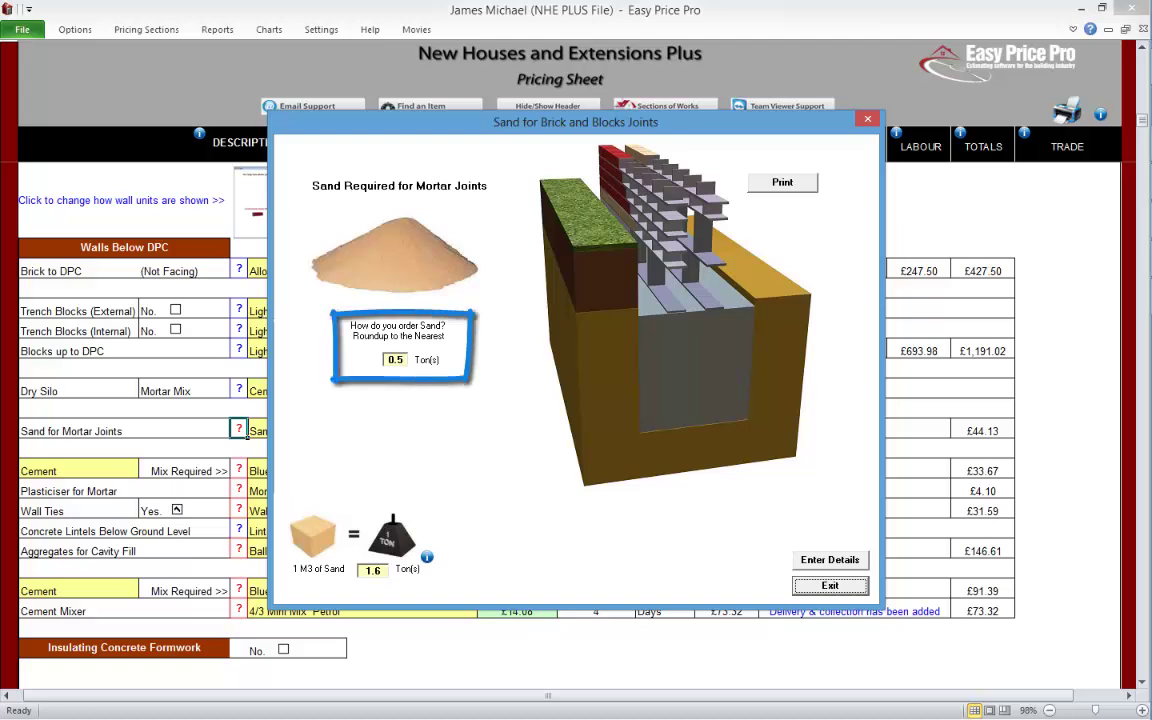
pyautogui.doubleClick(396, 360)
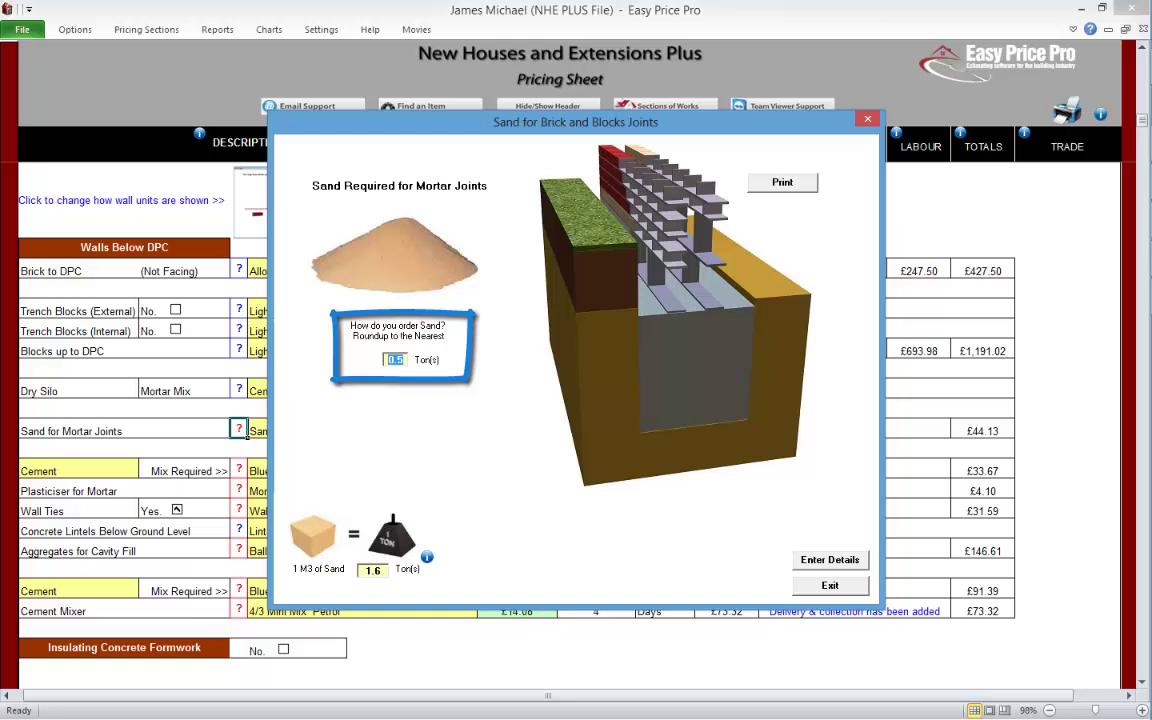
pyautogui.write('1')
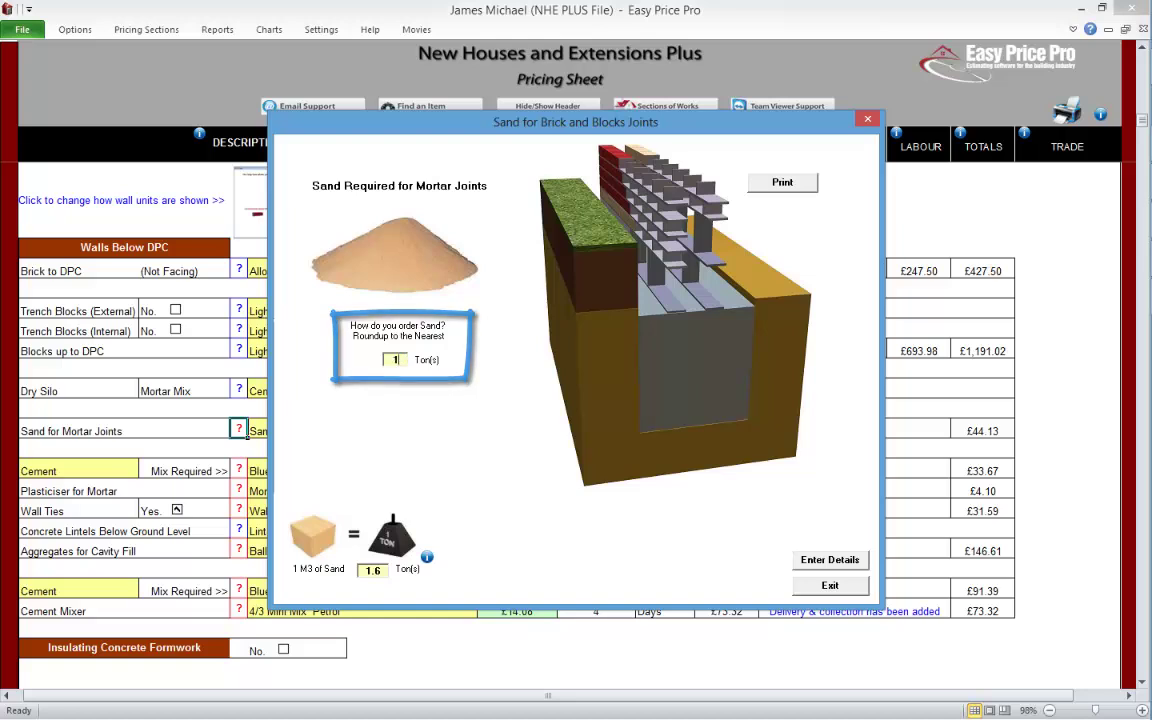
pyautogui.click(829, 559)
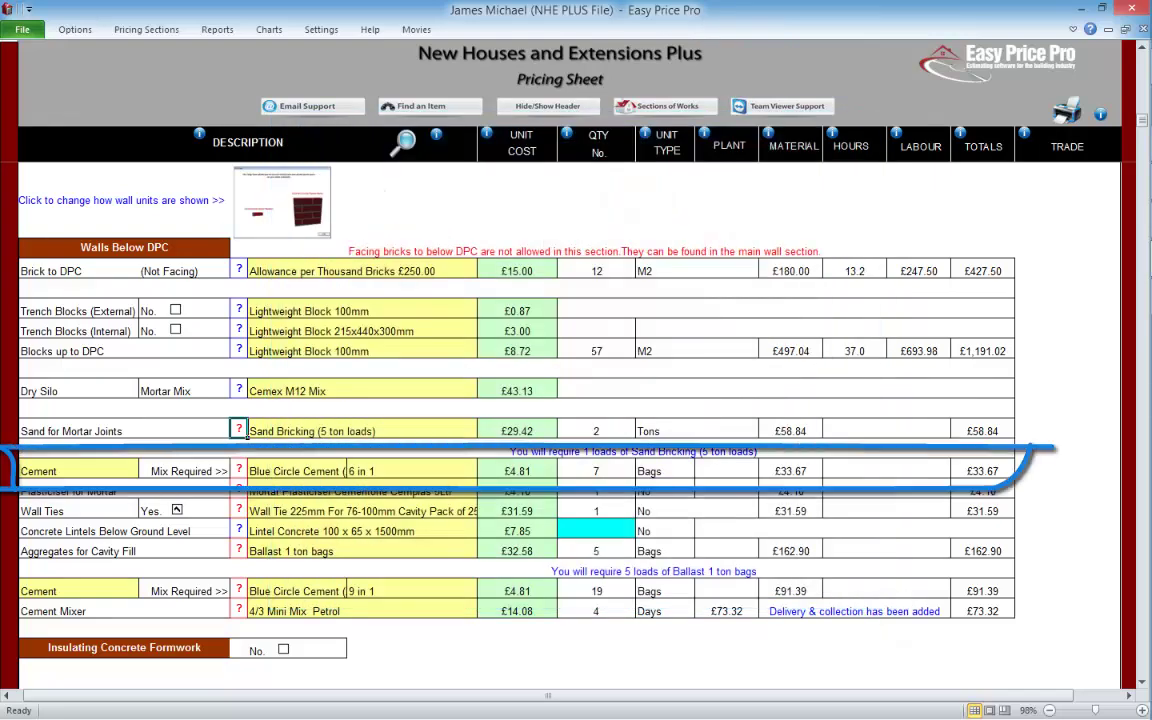
# Step: Change the mortar cement mix to 3 in 1, and return it to 6 in 1
pyautogui.click(412, 470)
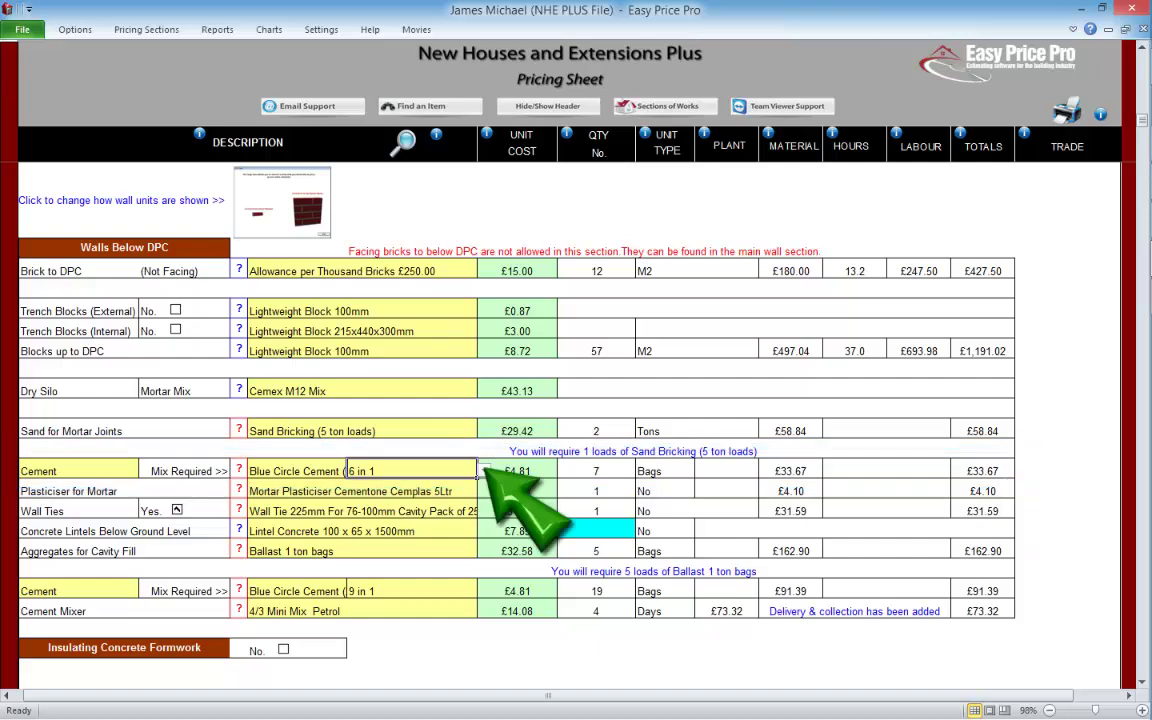
pyautogui.click(484, 470)
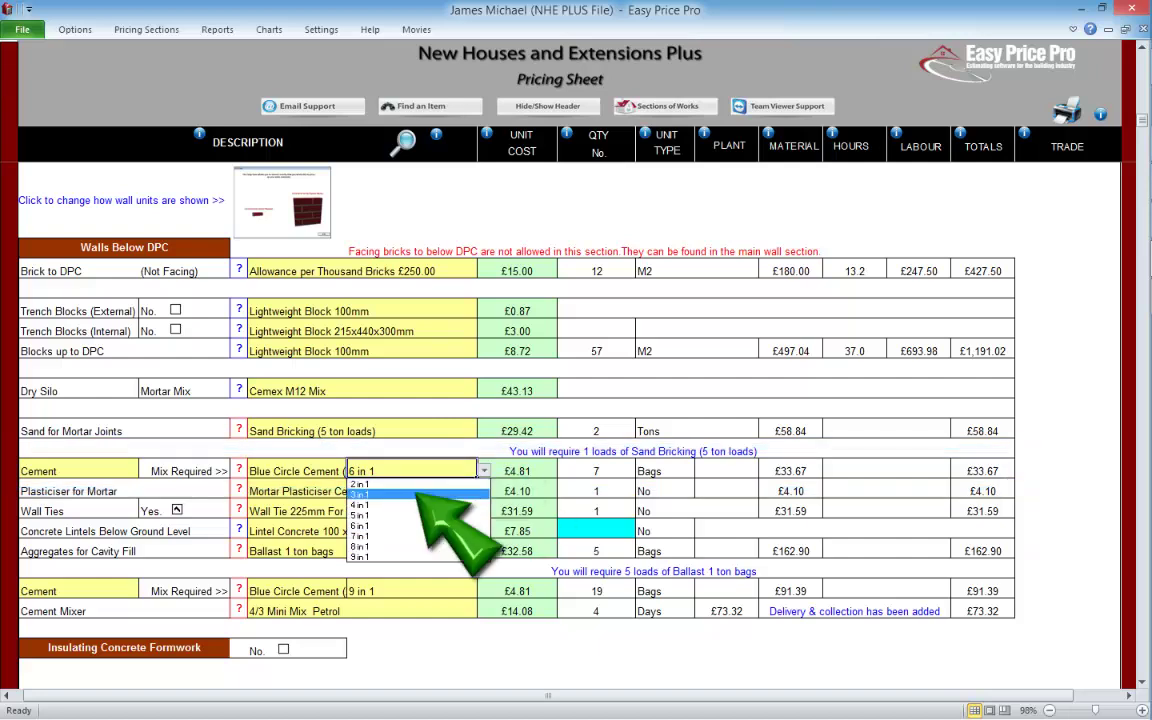
pyautogui.click(417, 495)
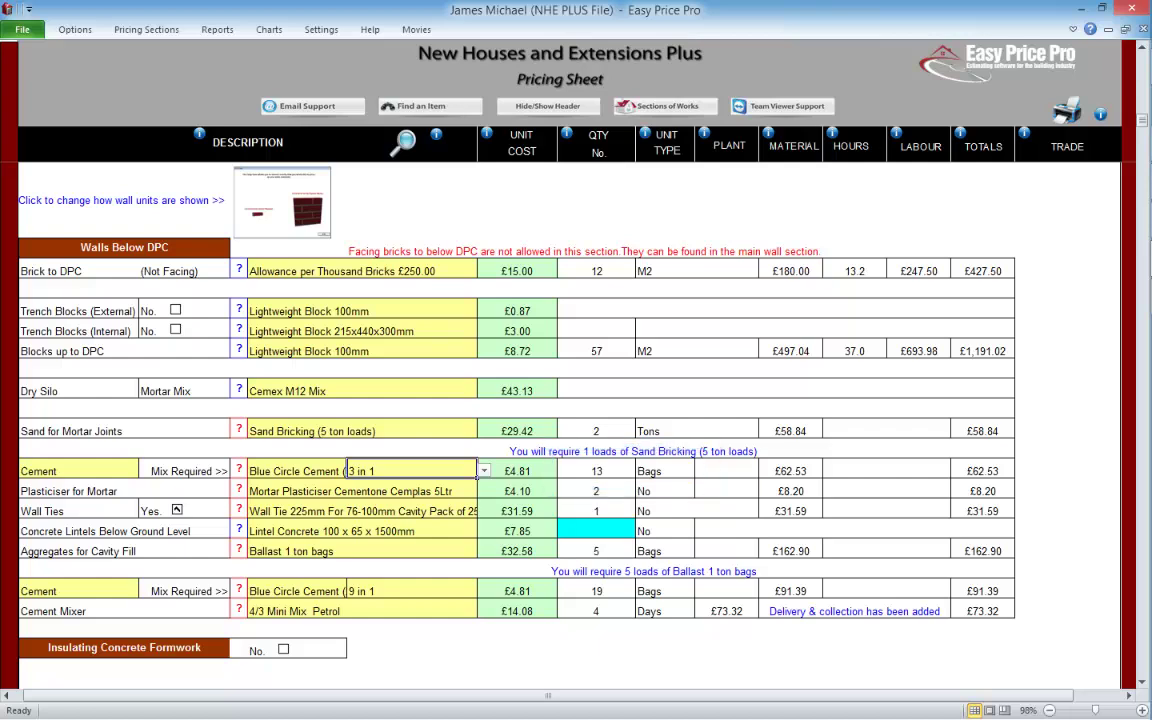
pyautogui.click(484, 470)
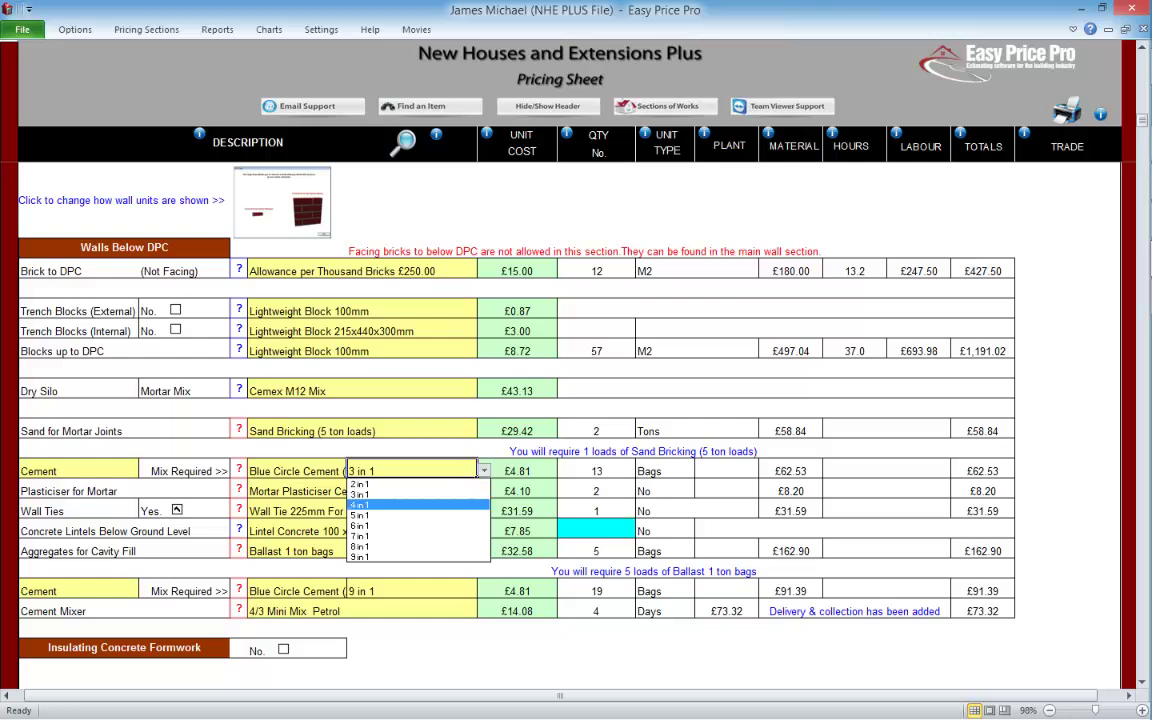
pyautogui.click(400, 525)
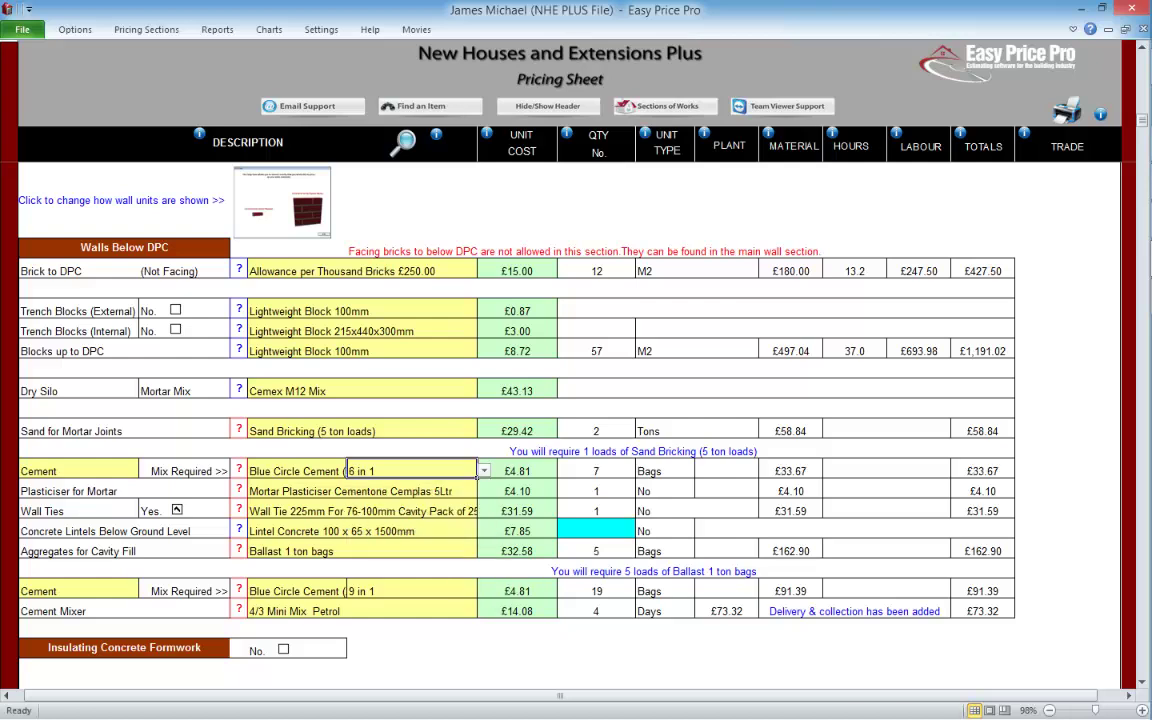
# Step: Review the mortar additive details for the plasticiser and the spacing details for the wall ties
pyautogui.click(239, 490)
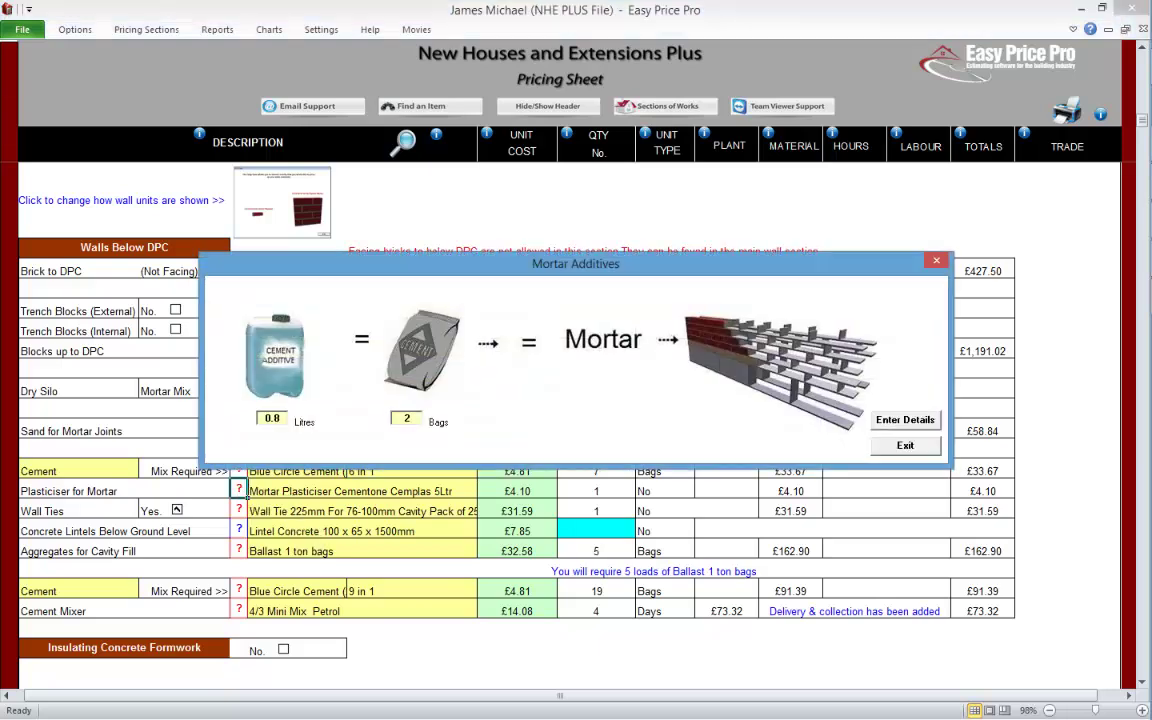
pyautogui.click(905, 445)
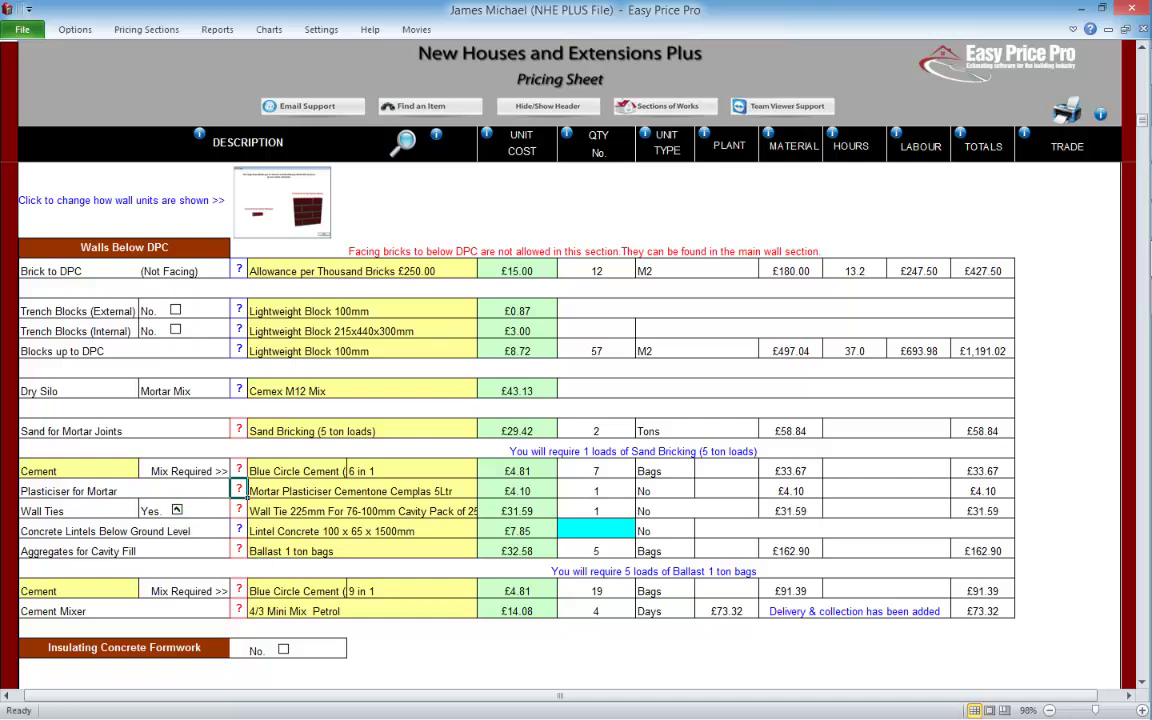
pyautogui.click(239, 509)
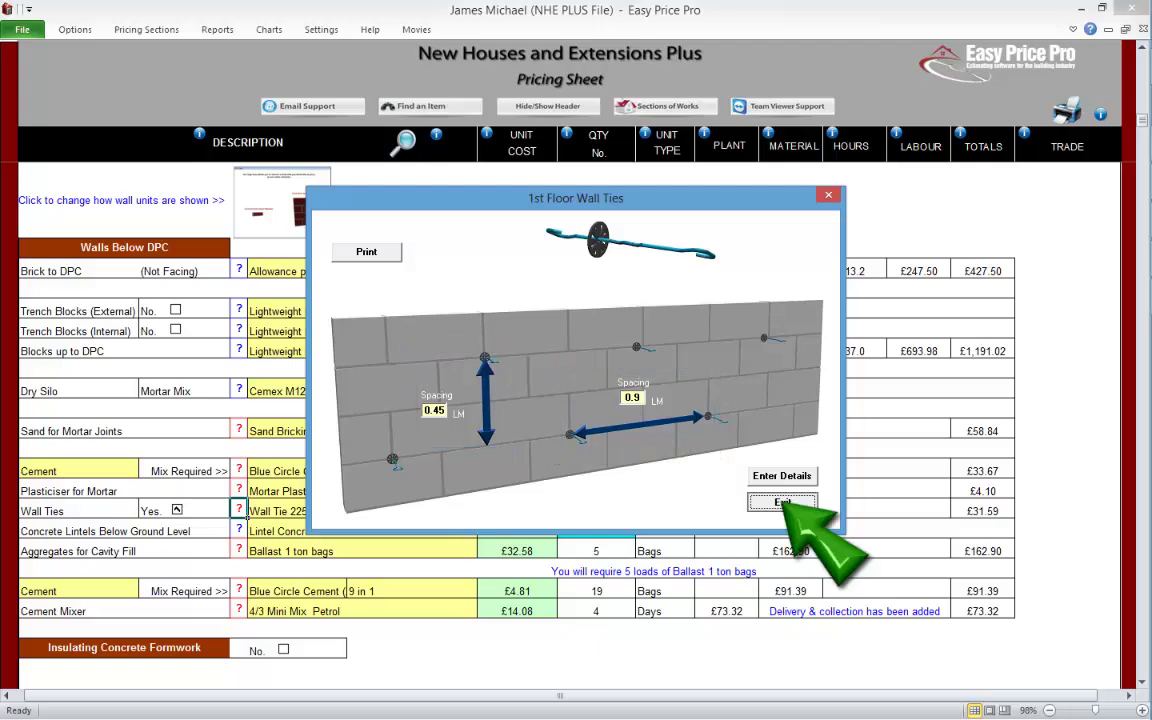
pyautogui.click(782, 501)
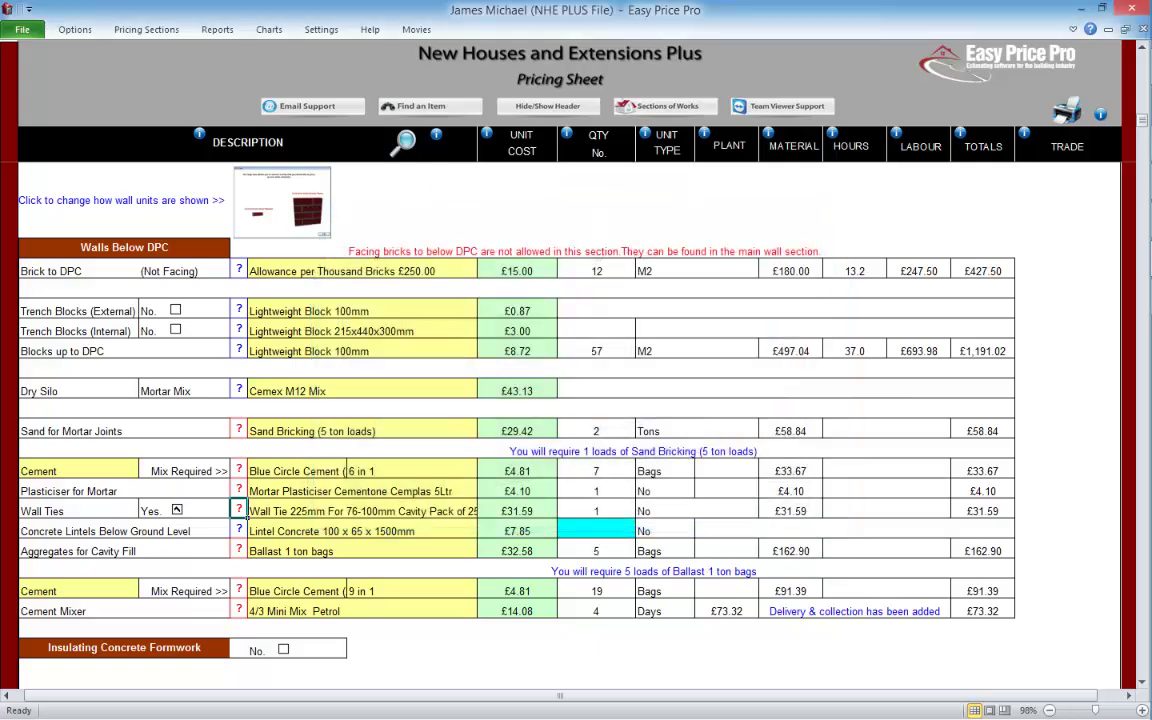
# Step: View the concrete lintel diagram and set the quantity of Concrete Lintels Below Ground Level to 8
pyautogui.click(239, 529)
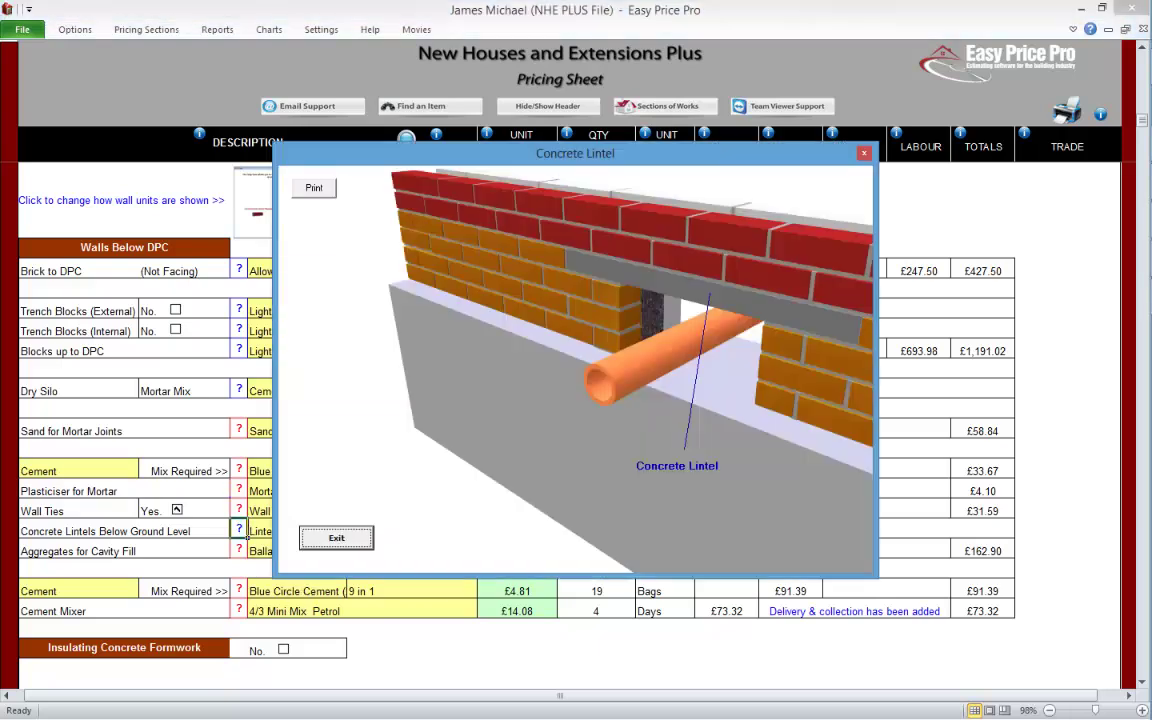
pyautogui.click(336, 538)
pyautogui.click(246, 510)
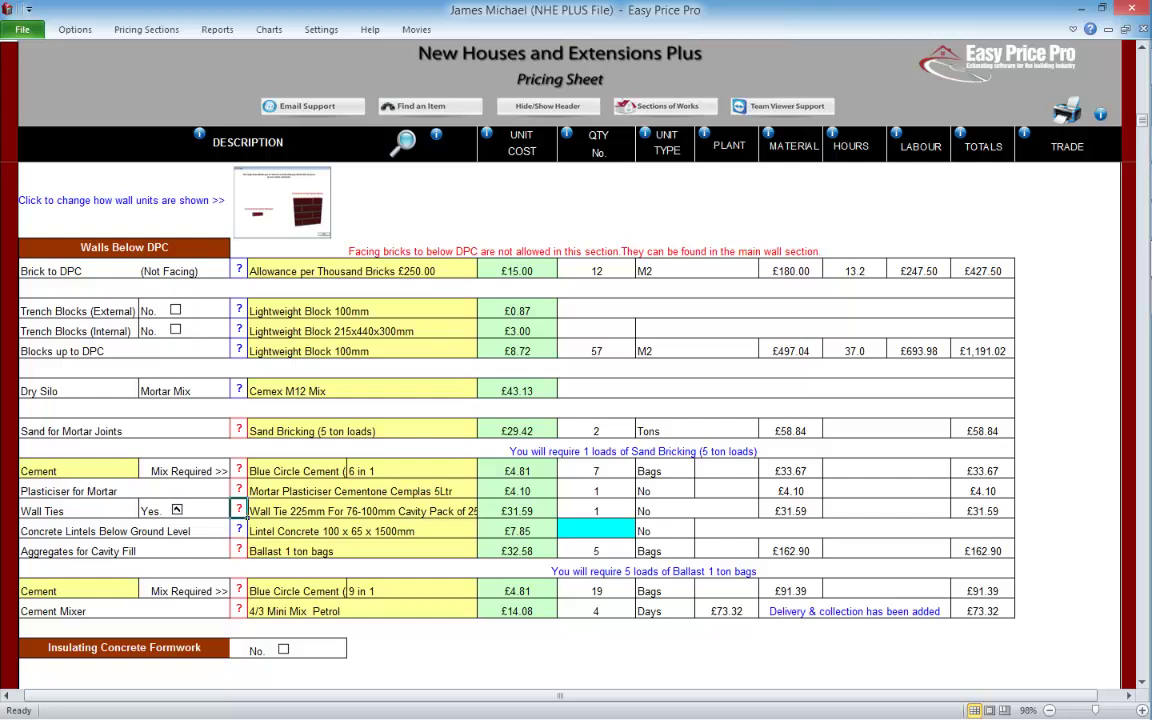
pyautogui.click(620, 531)
pyautogui.write('8')
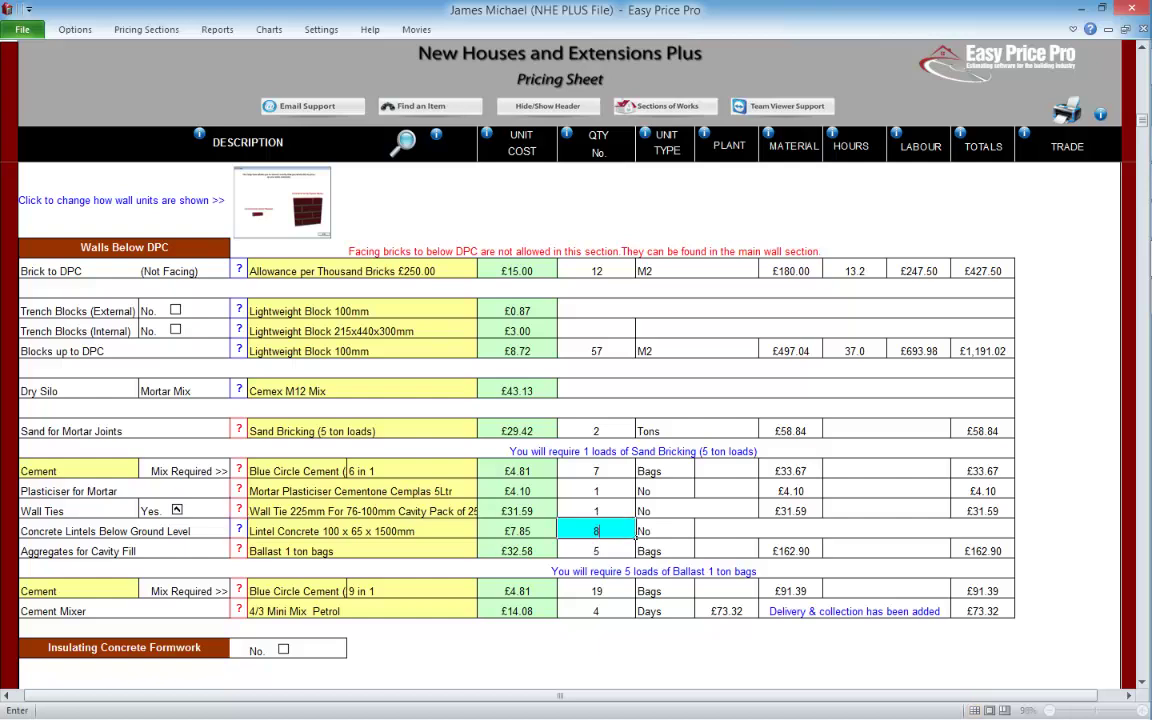
pyautogui.press('Return')
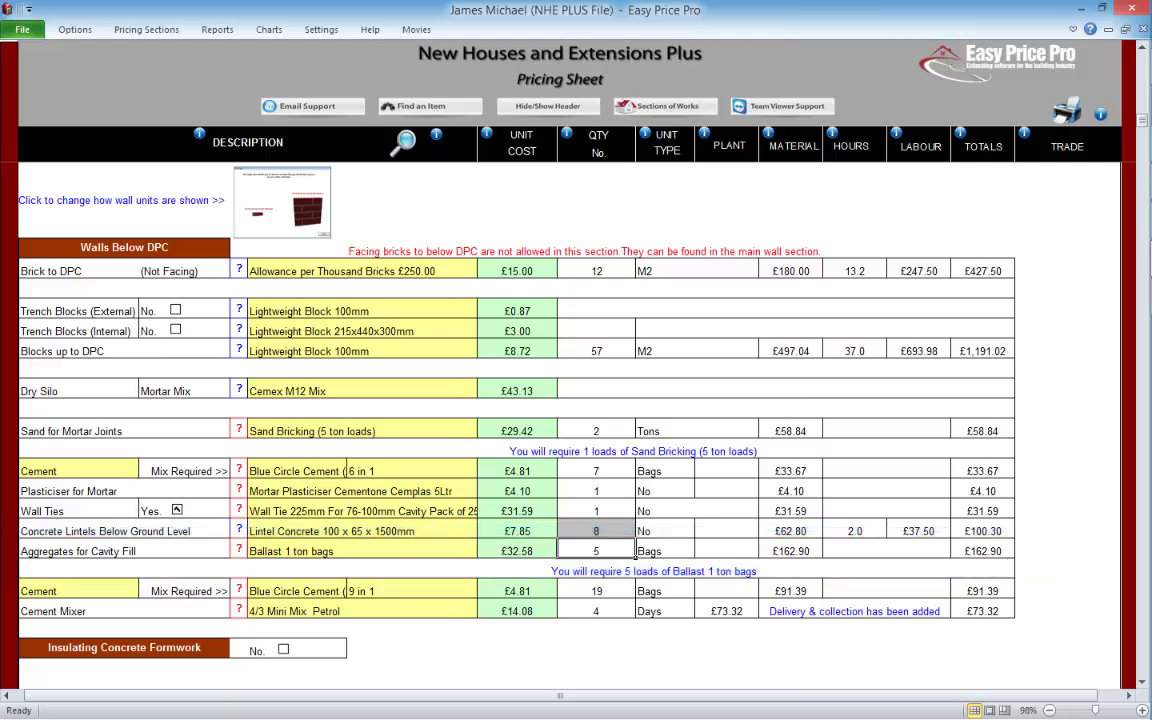
# Step: Review the ordering and cavity dimension details of the Aggregates for Cavity Fill
pyautogui.click(239, 549)
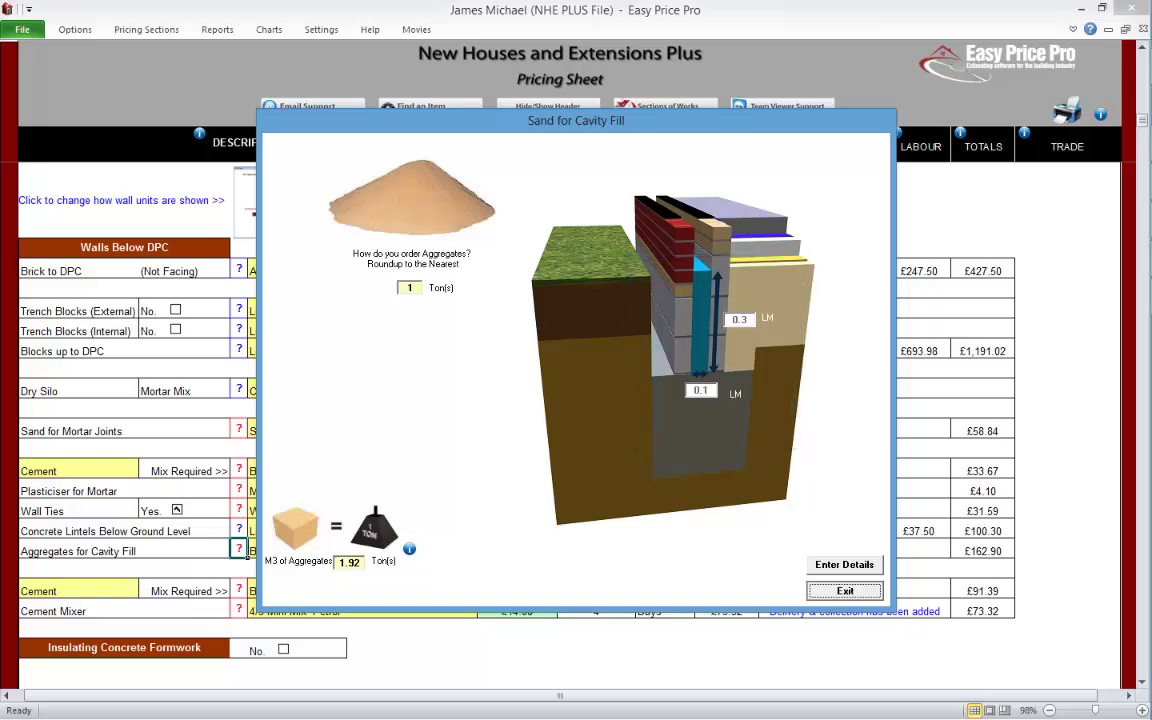
pyautogui.click(844, 590)
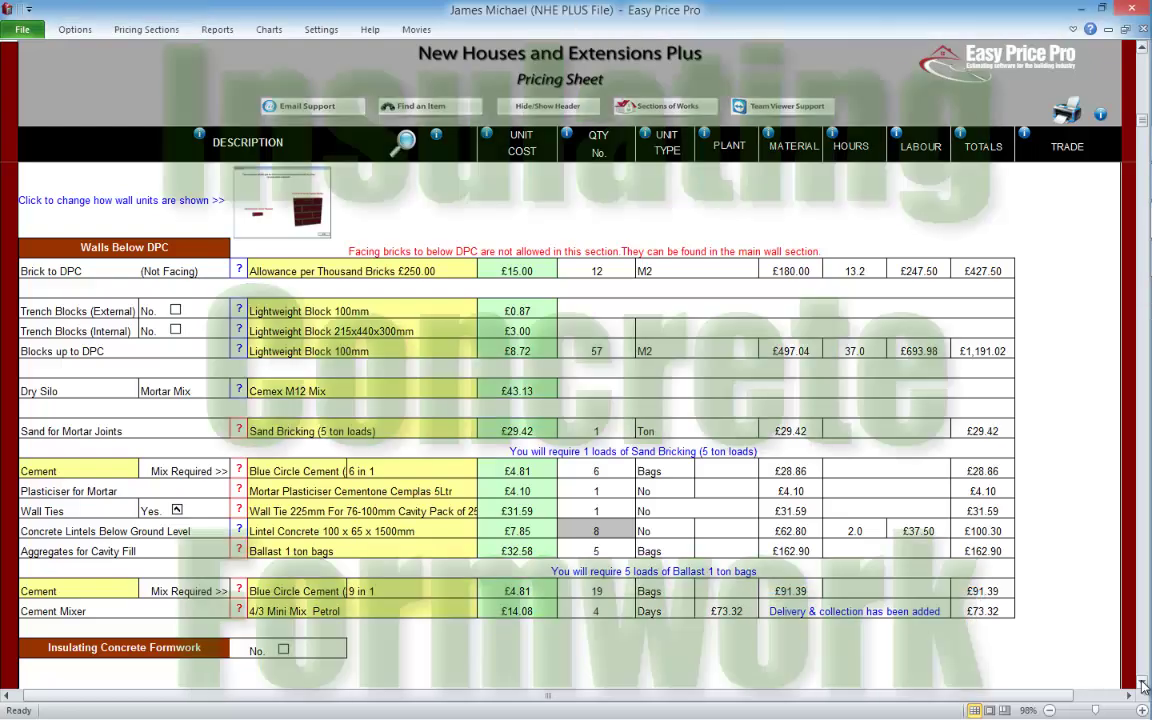
# Step: Include Insulating Concrete Formwork in the pricing sheet as a double ICF wall
pyautogui.click(1142, 681)
pyautogui.click(1143, 684)
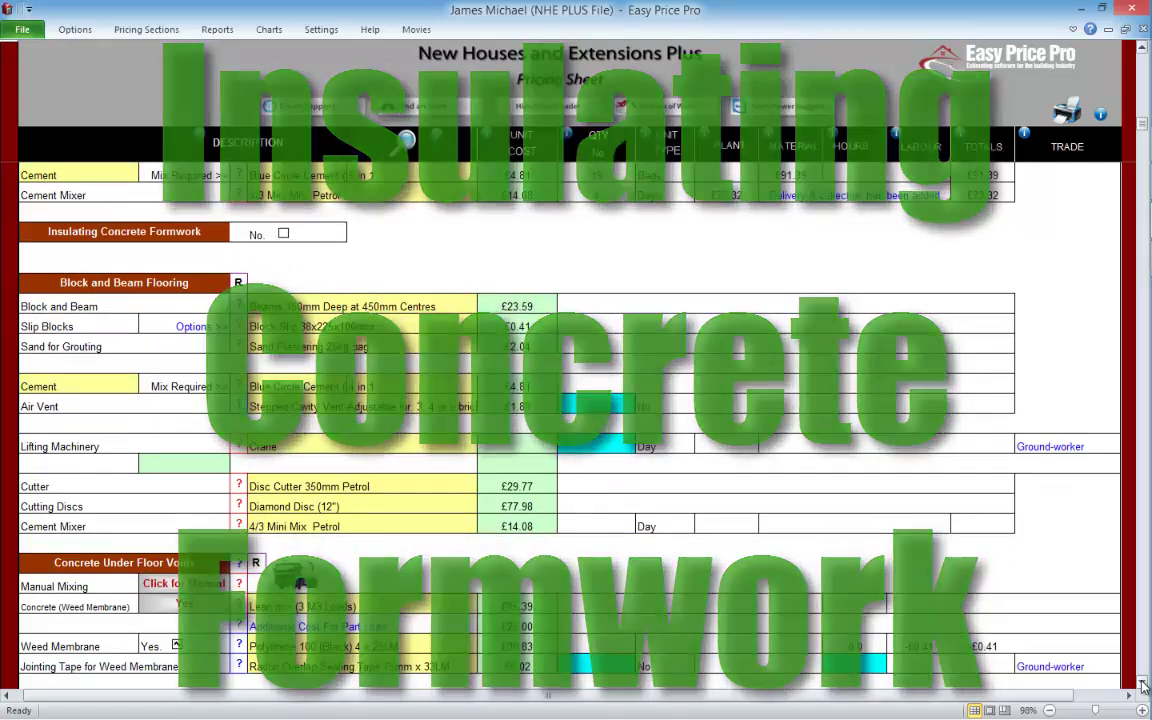
pyautogui.click(1143, 684)
pyautogui.click(1143, 684)
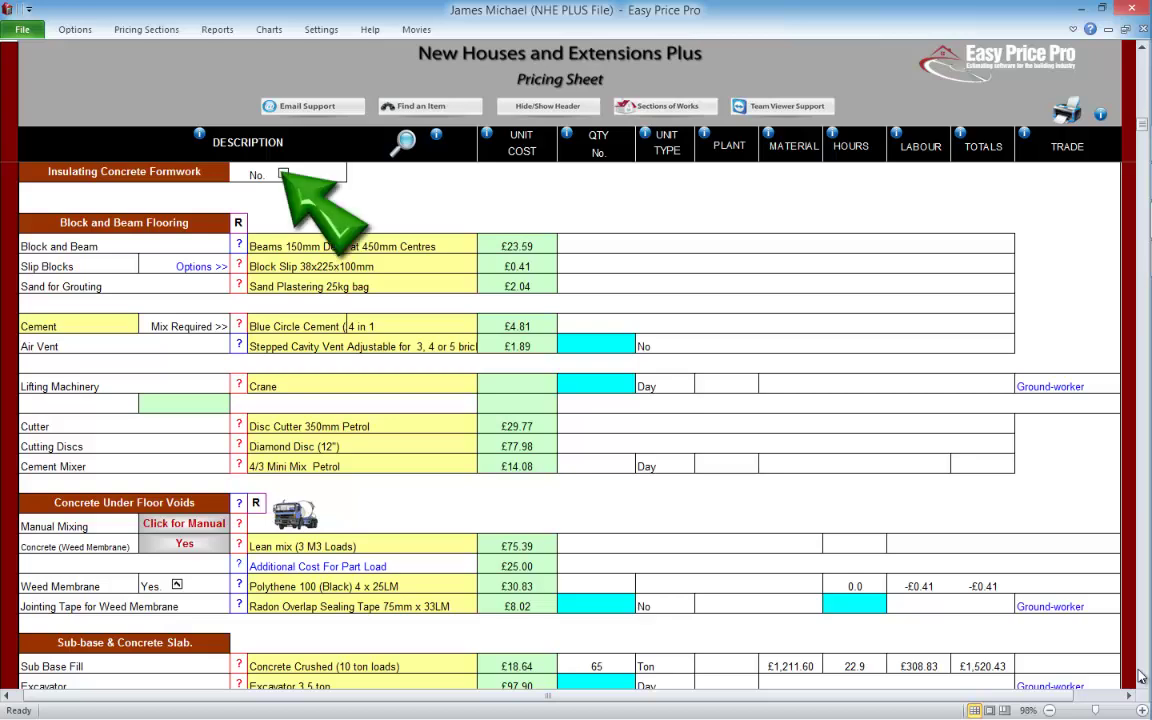
pyautogui.click(283, 174)
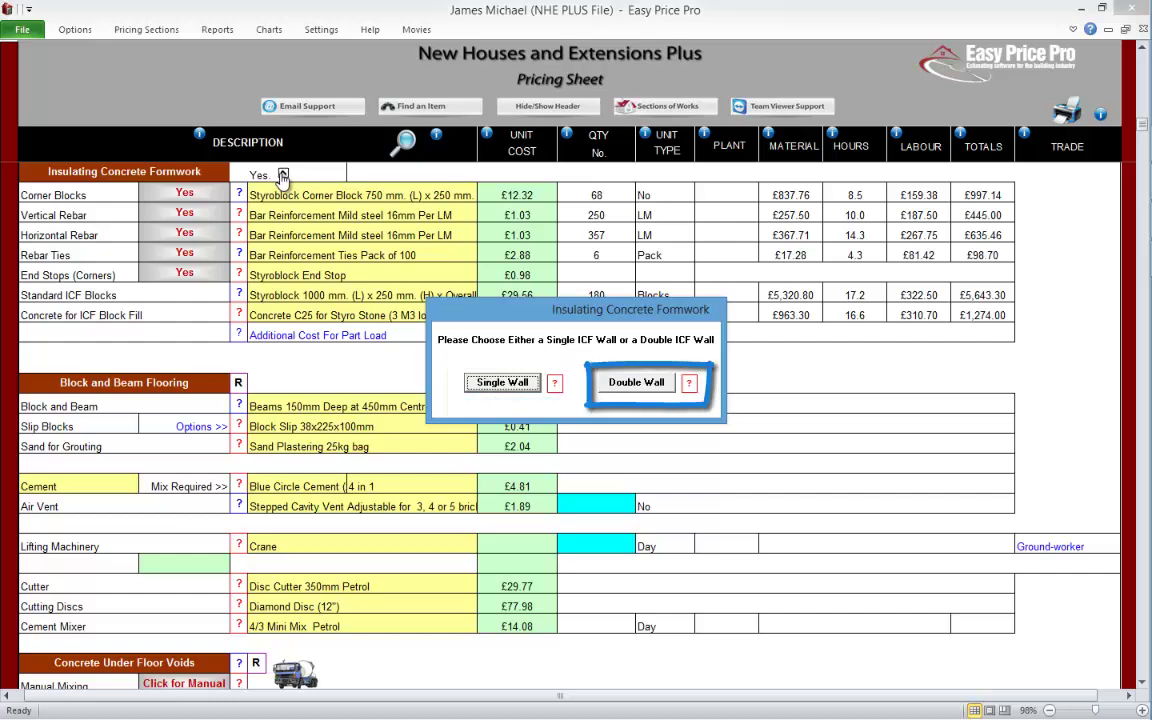
pyautogui.click(637, 384)
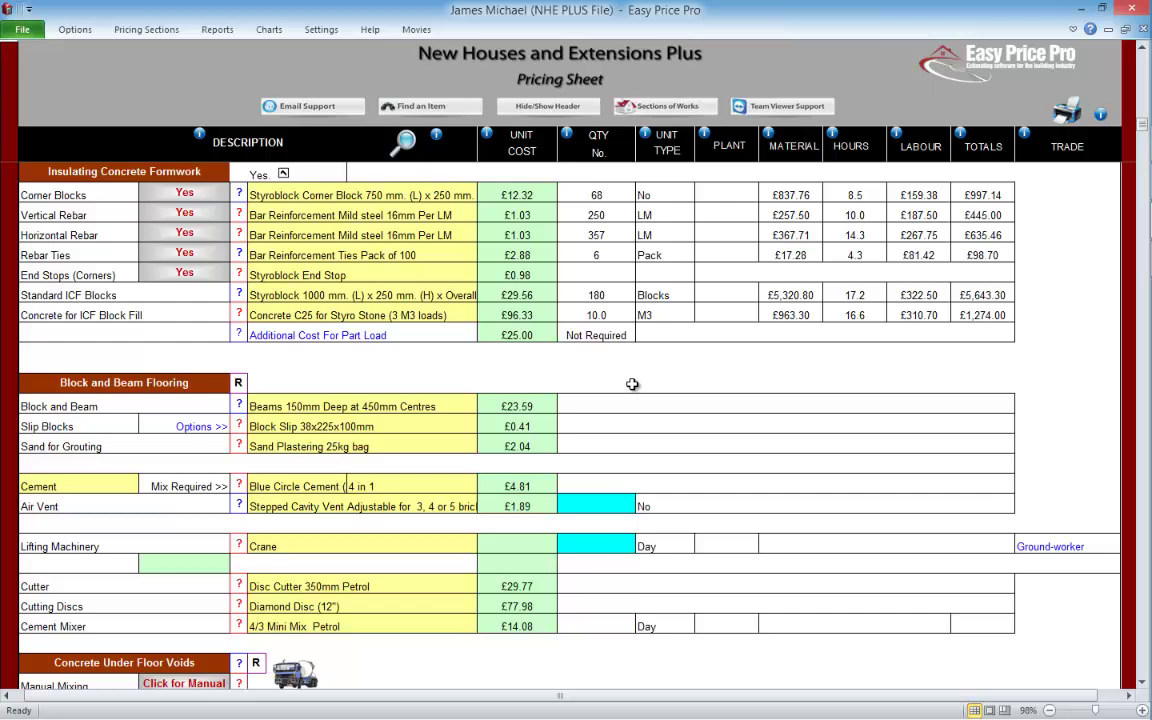
# Step: Review the corner block dimensions and the vertical and horizontal rebar details of the Insulating Concrete Formwork
pyautogui.click(240, 195)
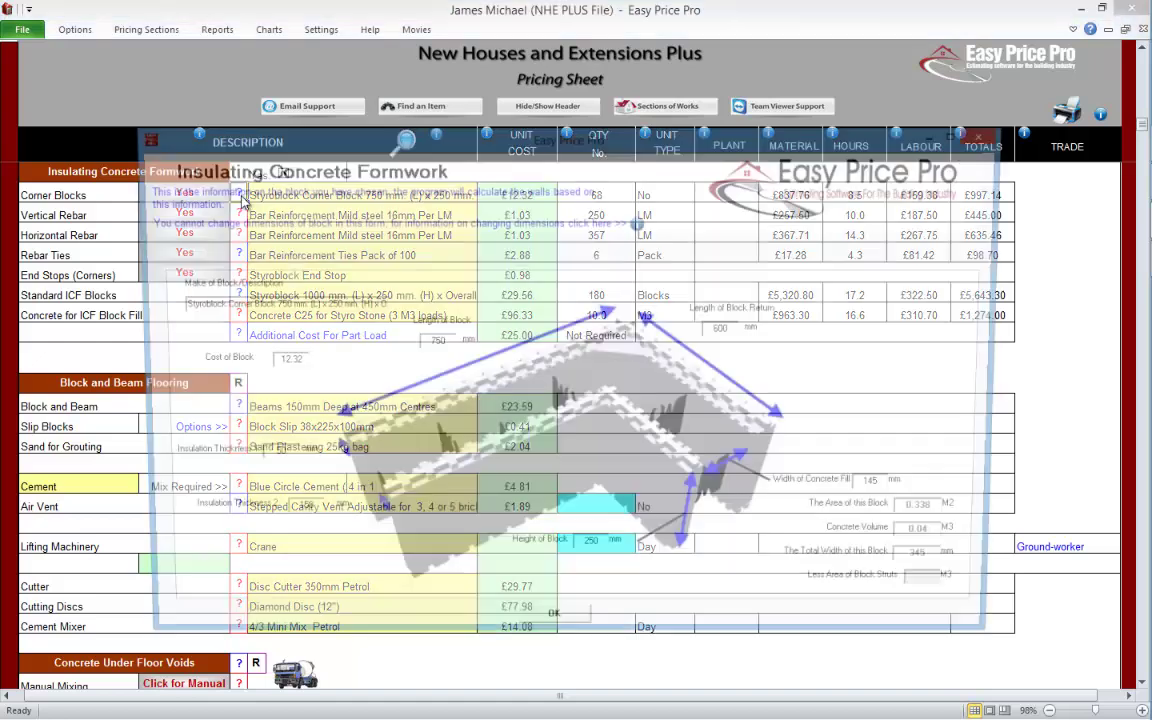
pyautogui.click(574, 637)
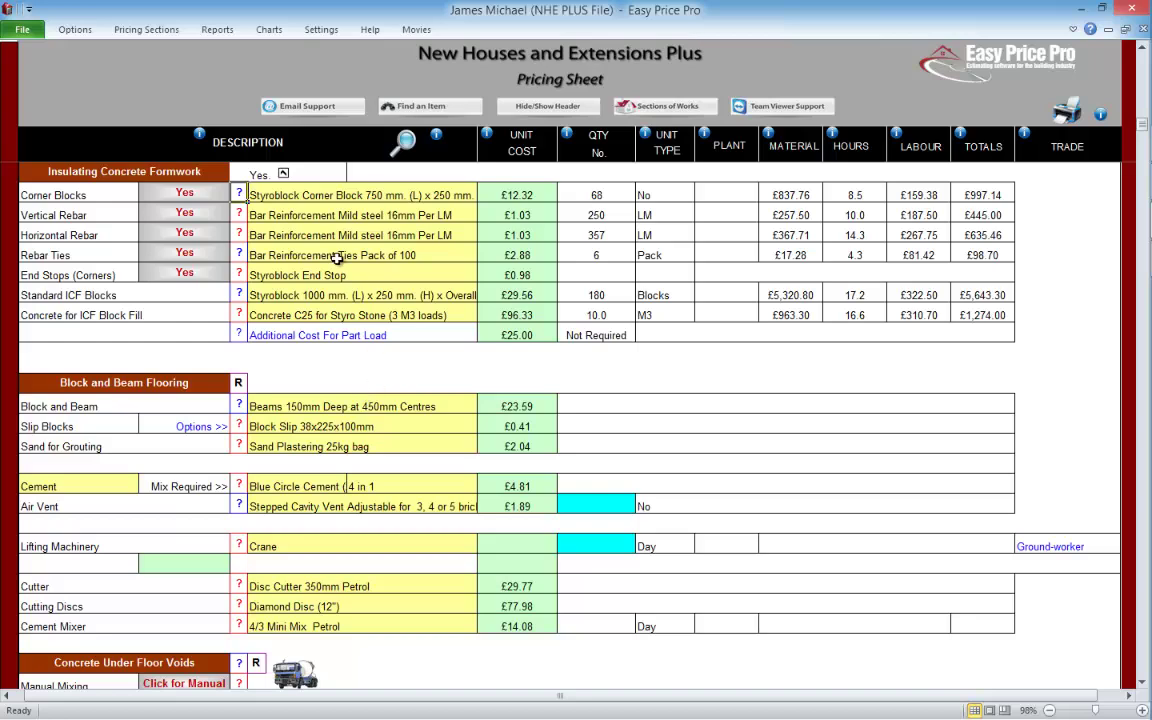
pyautogui.click(239, 213)
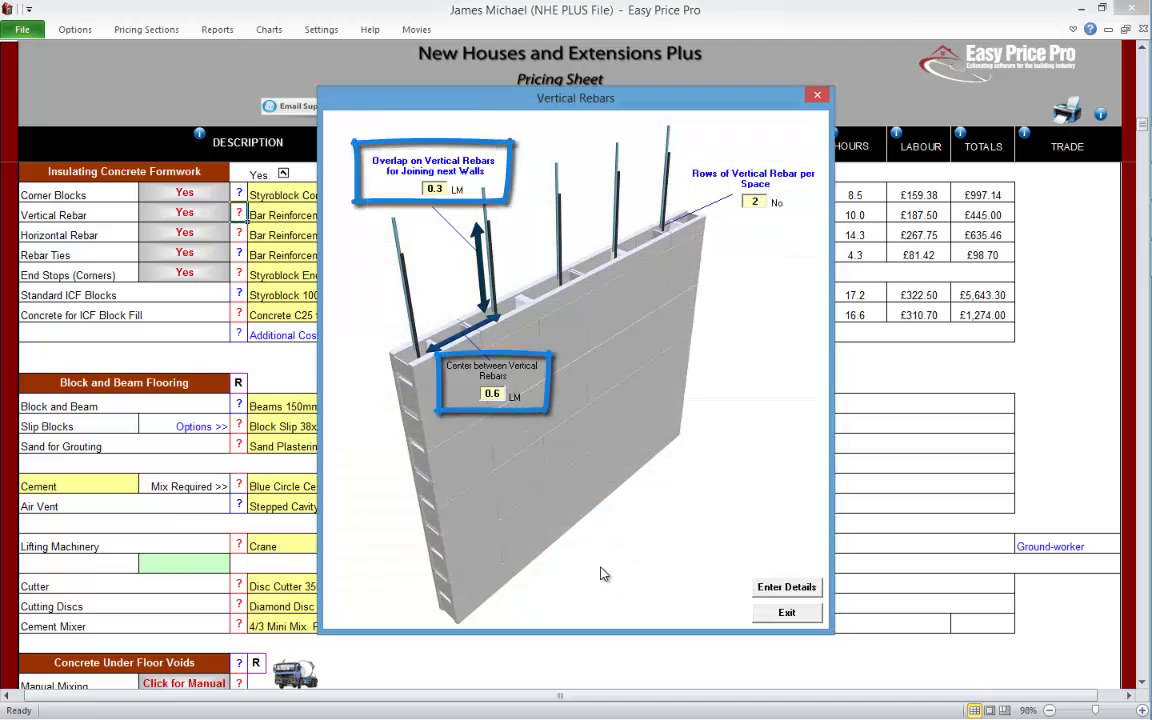
pyautogui.click(784, 613)
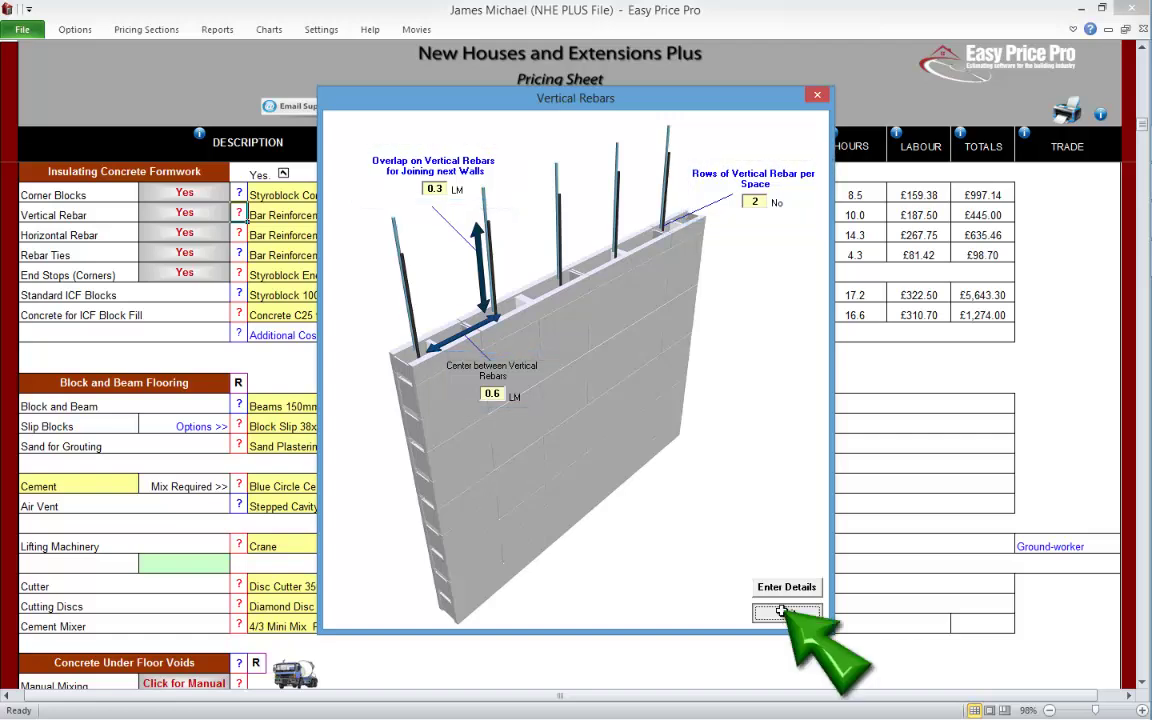
pyautogui.click(239, 234)
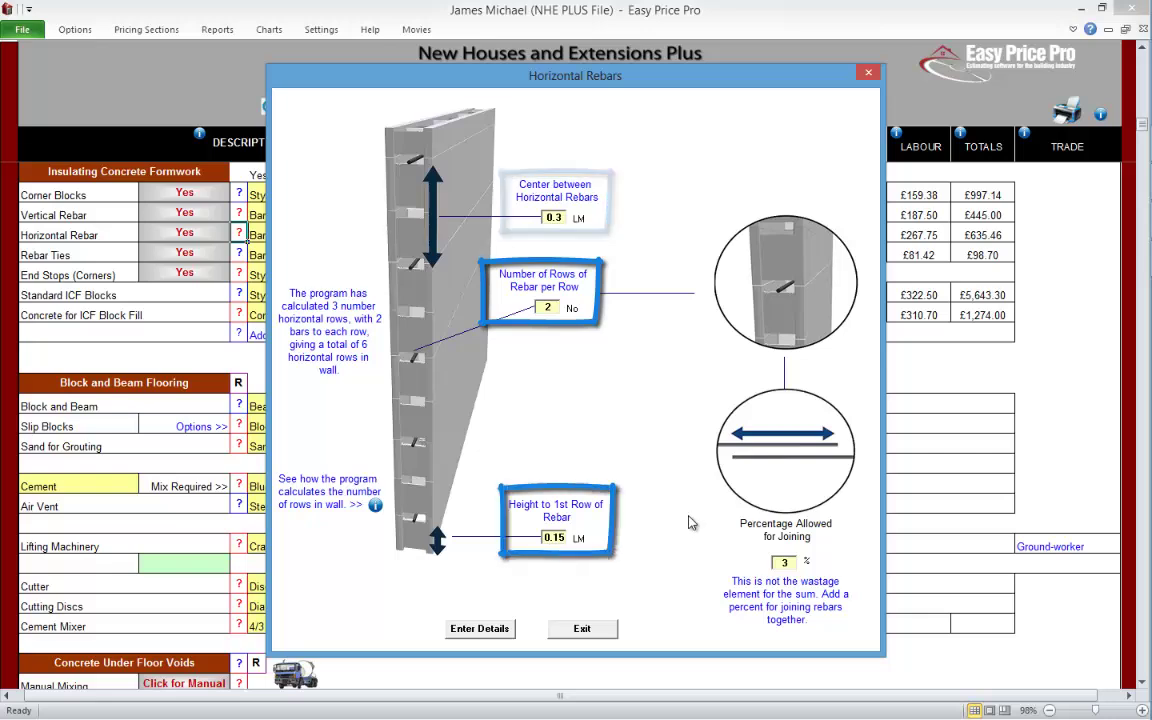
pyautogui.click(582, 628)
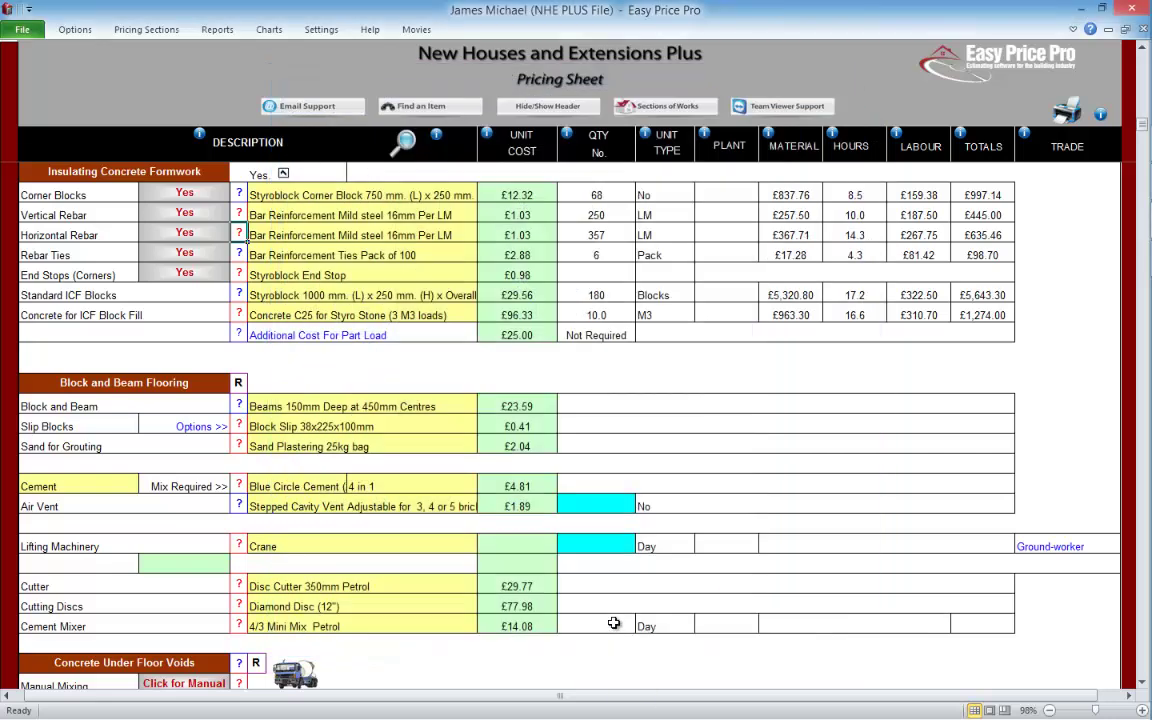
# Step: Review the rebar ties and the corner end stop details of the Insulating Concrete Formwork
pyautogui.click(239, 253)
pyautogui.click(720, 556)
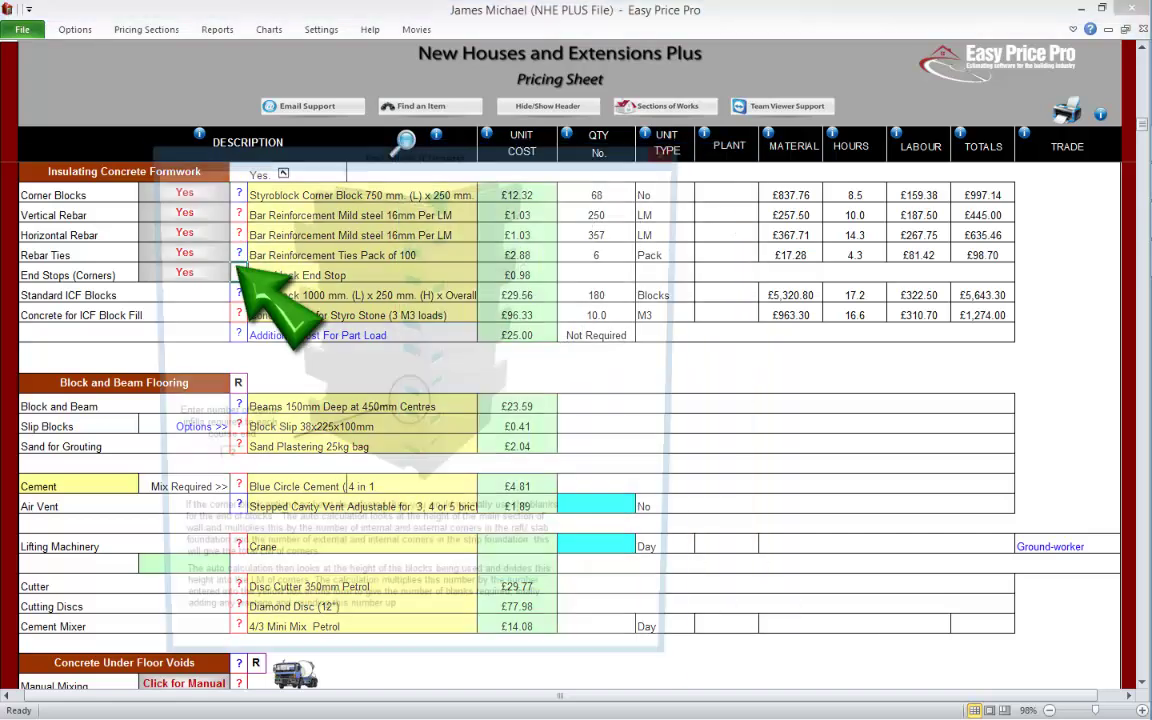
pyautogui.click(239, 273)
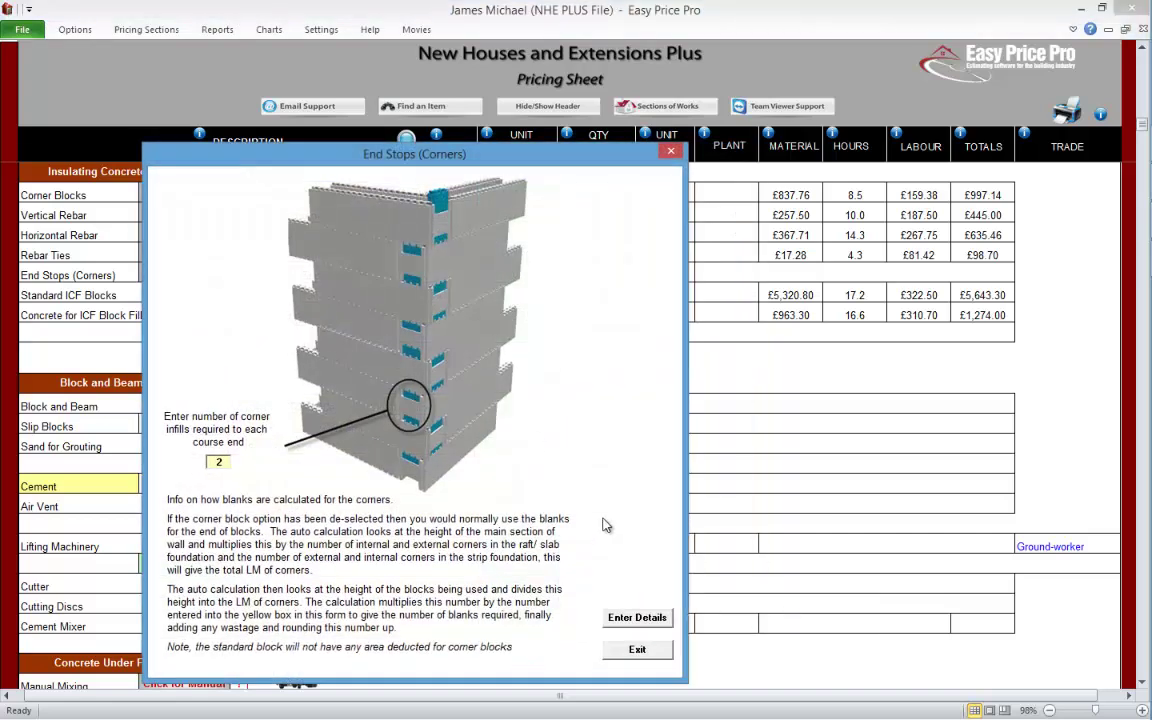
pyautogui.click(637, 649)
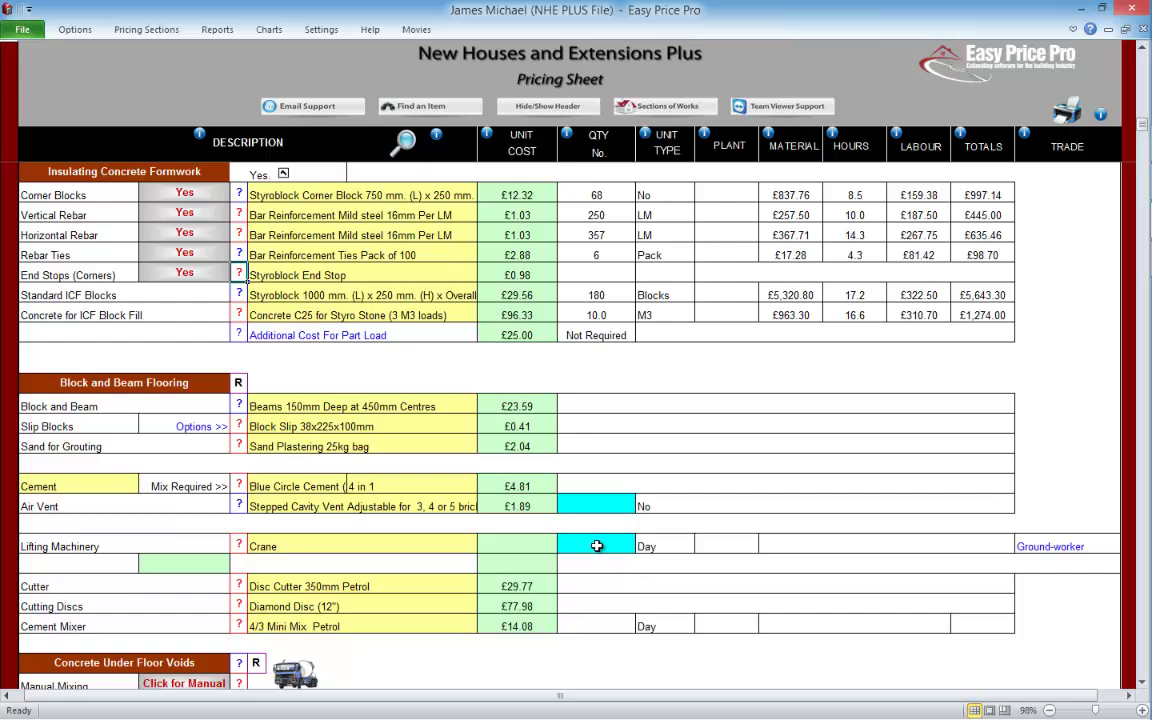
# Step: Review the standard block dimensions and the concrete fill labour details of the Insulating Concrete Formwork
pyautogui.click(246, 299)
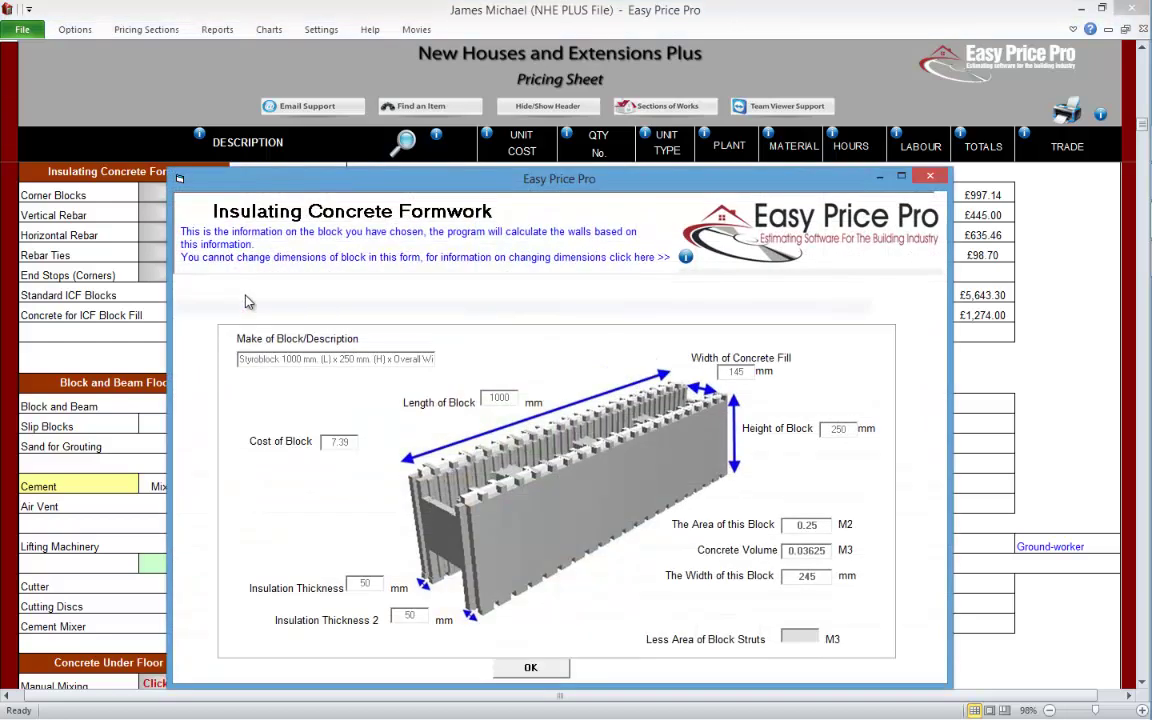
pyautogui.click(538, 668)
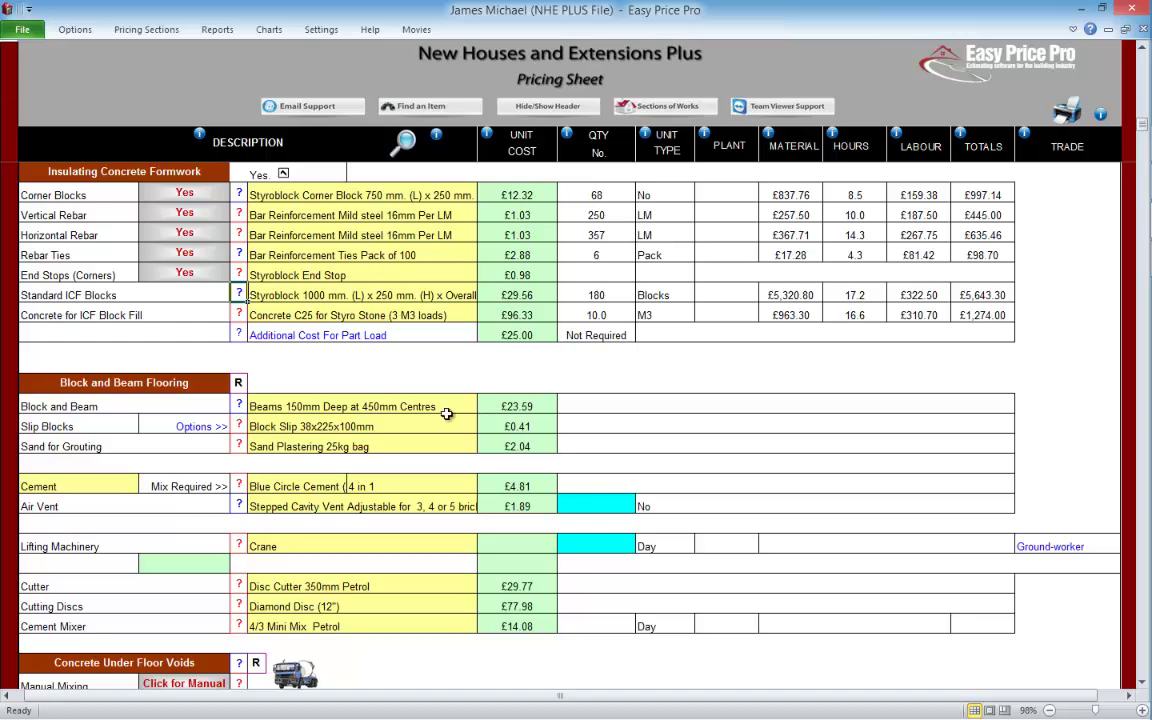
pyautogui.click(238, 313)
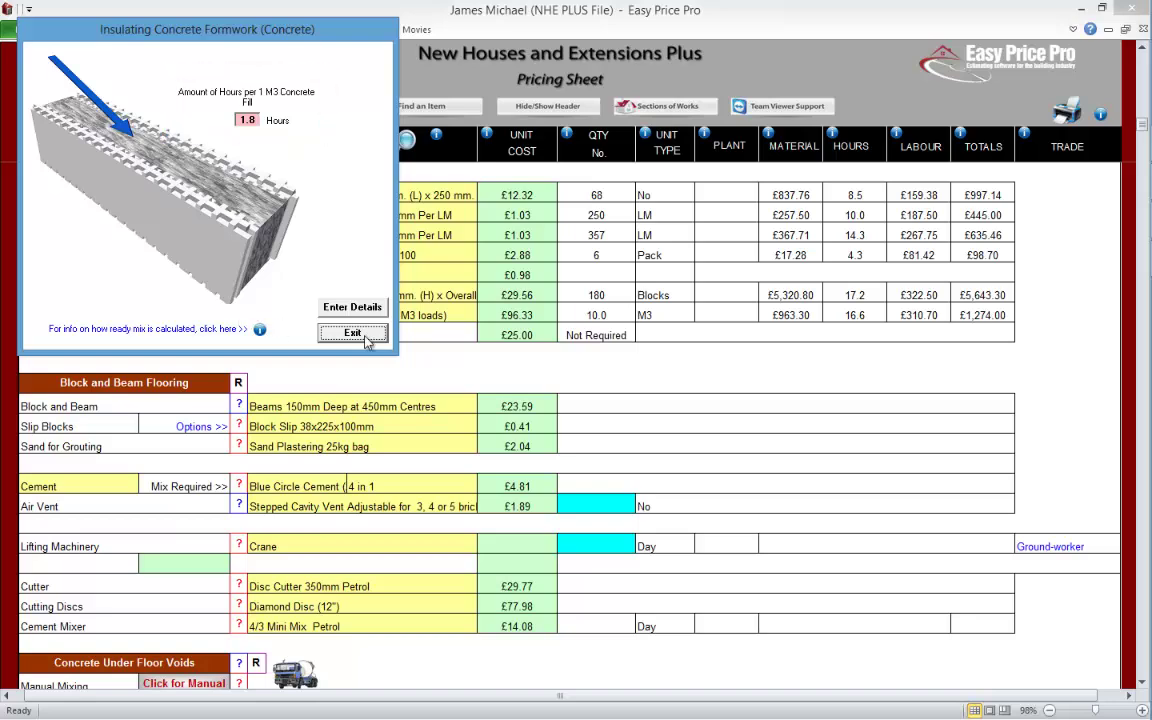
pyautogui.click(362, 333)
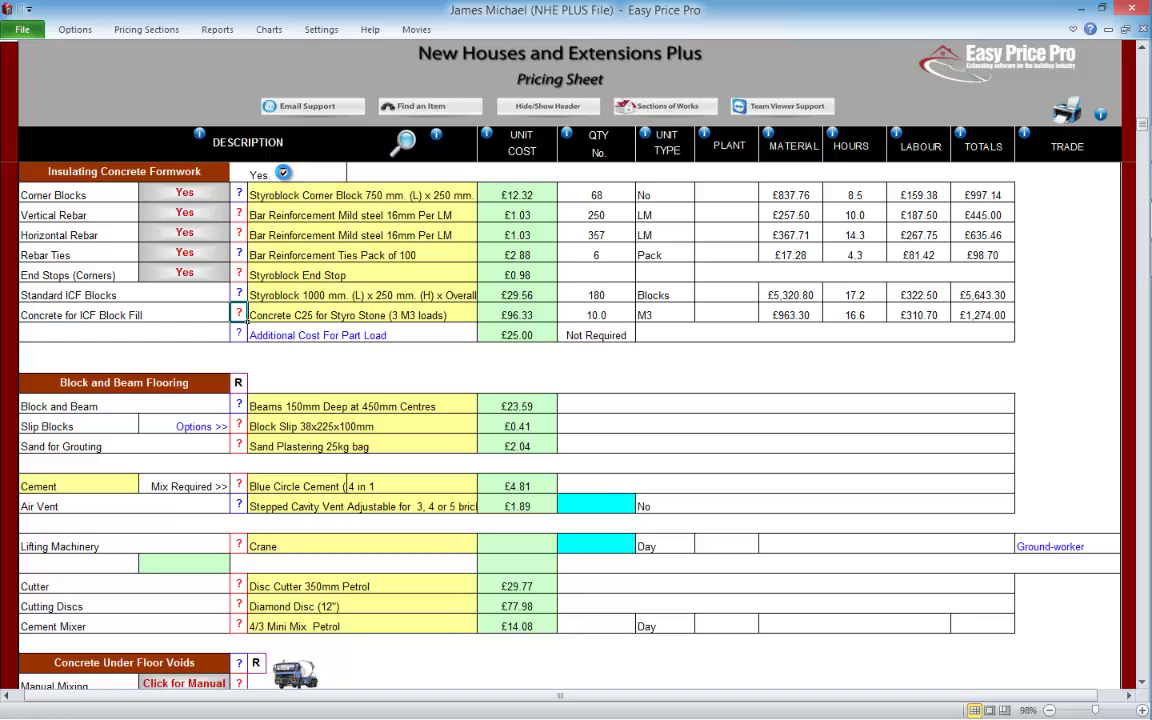
# Step: Exclude Insulating Concrete Formwork from the pricing sheet and check the Ground Floor's oversite concrete depth and slab area
pyautogui.click(284, 175)
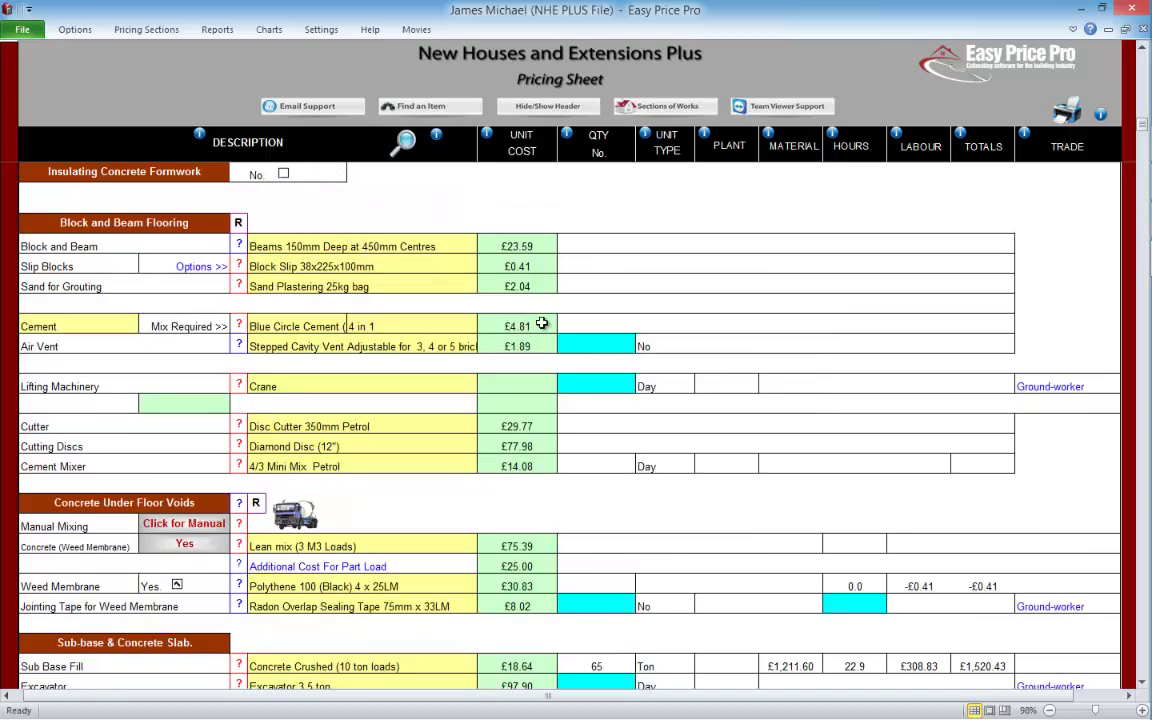
pyautogui.scroll(12, 541, 323)
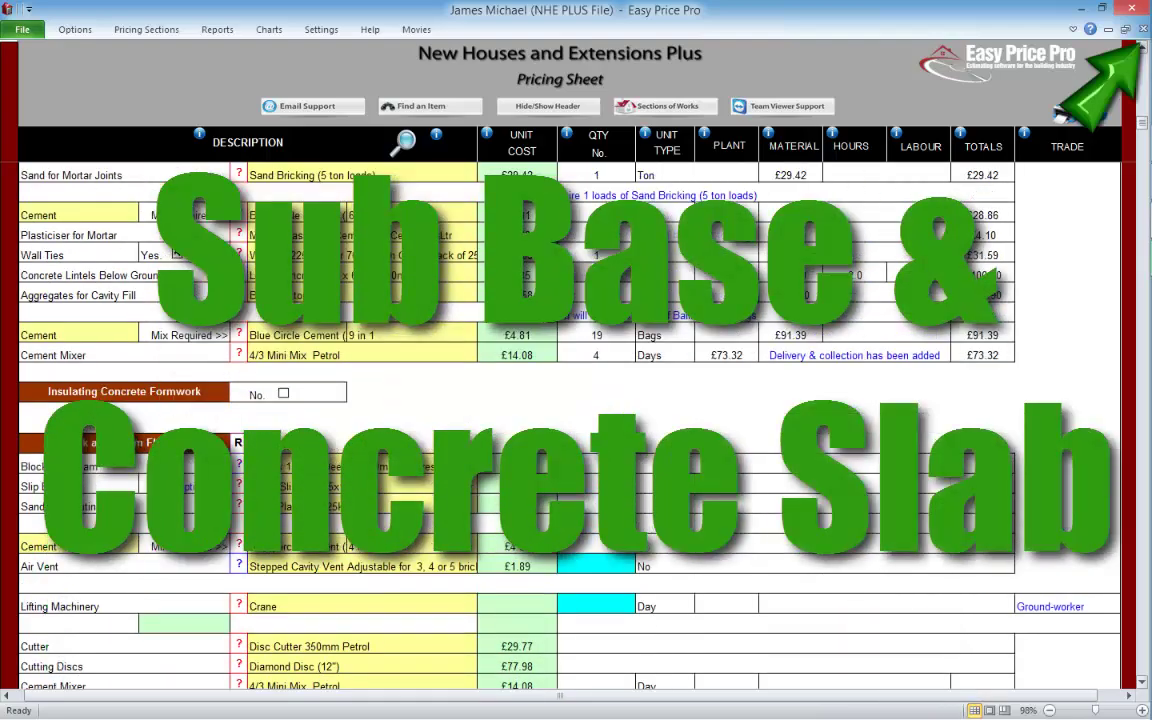
pyautogui.scroll(6, 541, 380)
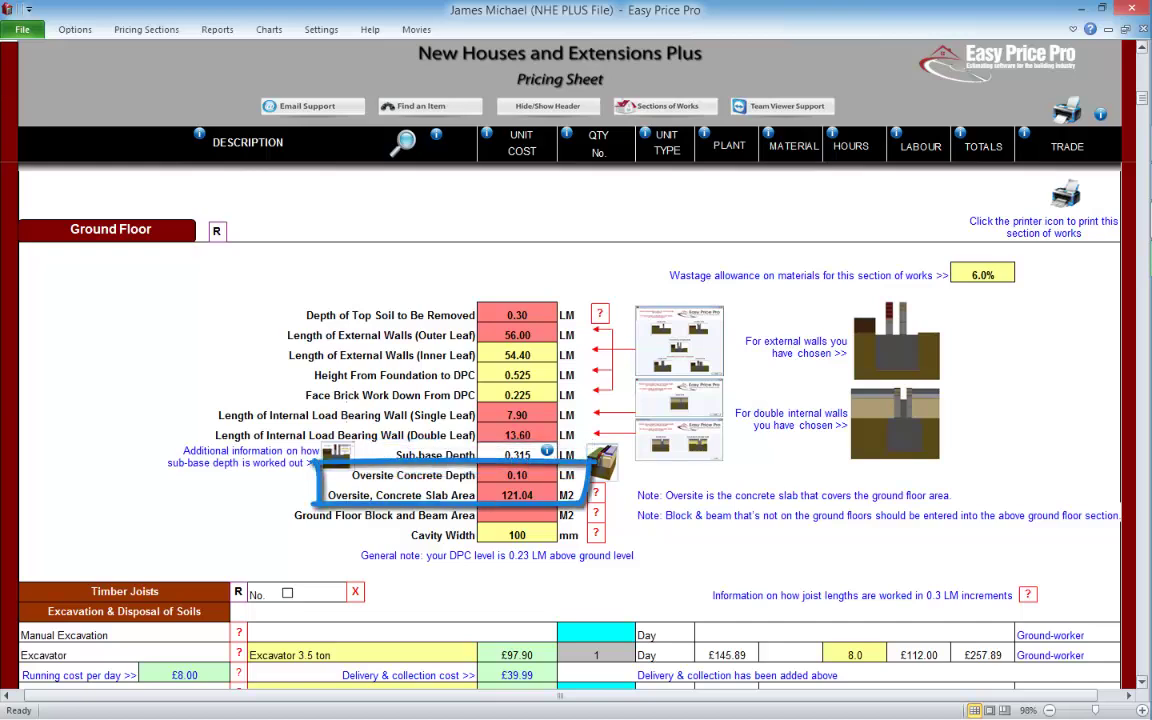
# Step: Review the Sub Base Fill quantity and its material options in the Sub-base & Concrete Slab section
pyautogui.scroll(-7, 568, 400)
pyautogui.scroll(-20, 568, 400)
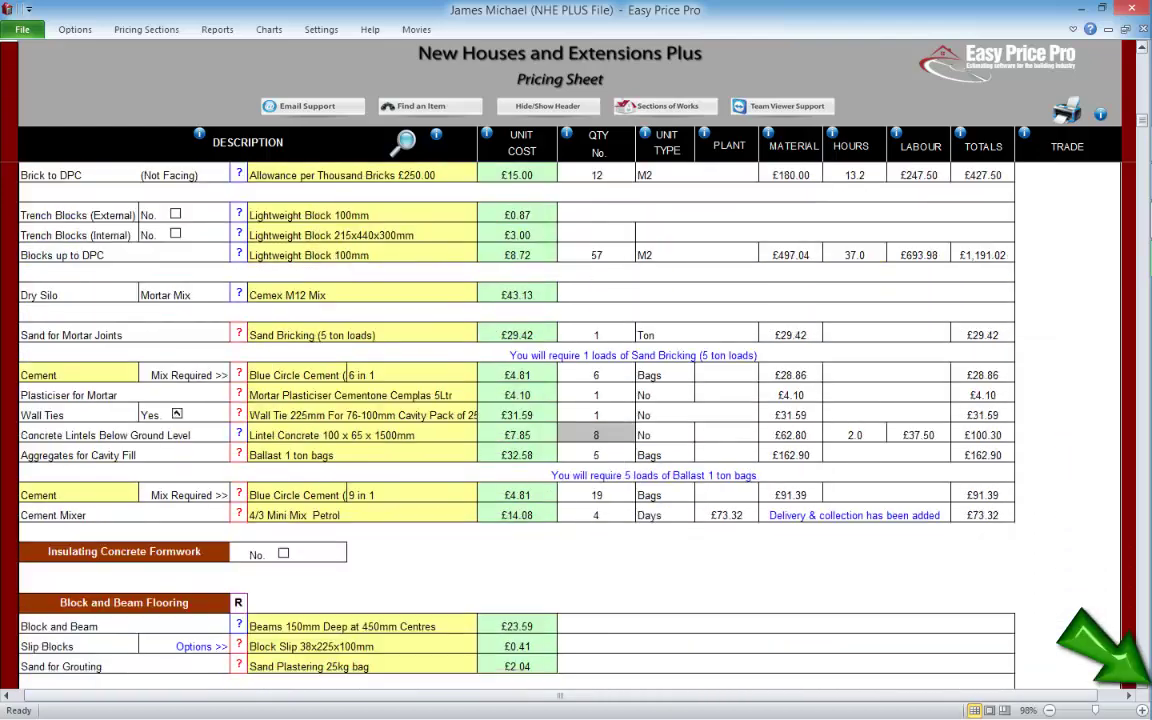
pyautogui.scroll(-3, 568, 400)
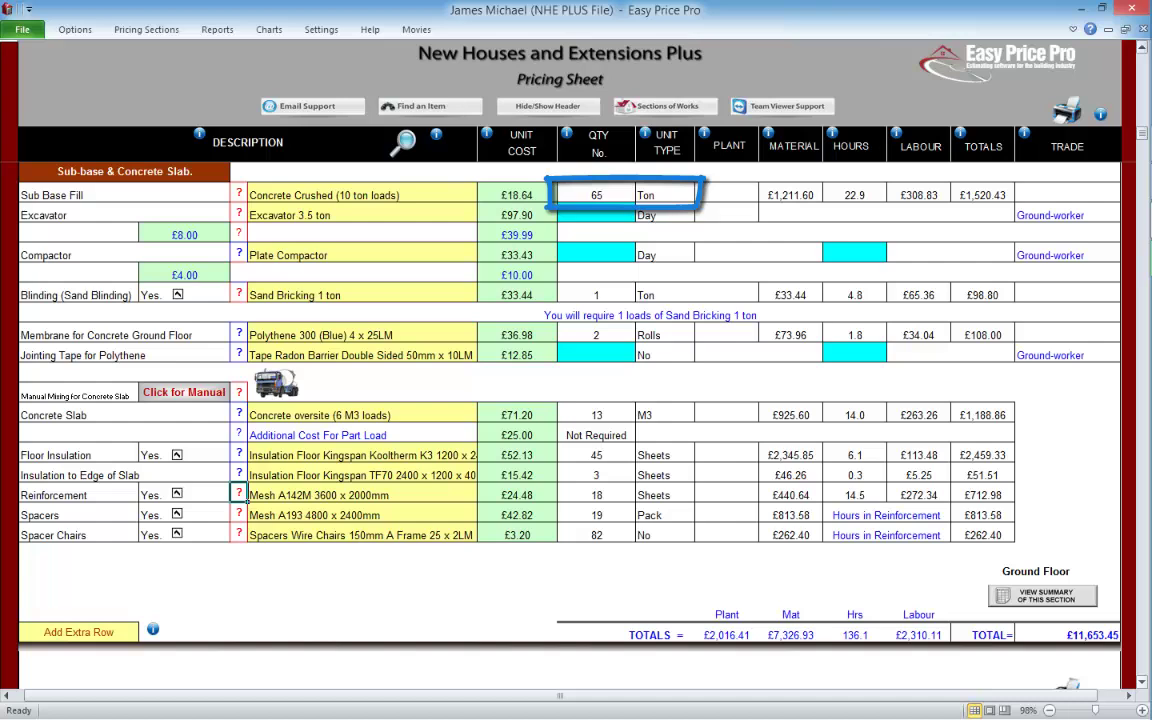
pyautogui.click(362, 194)
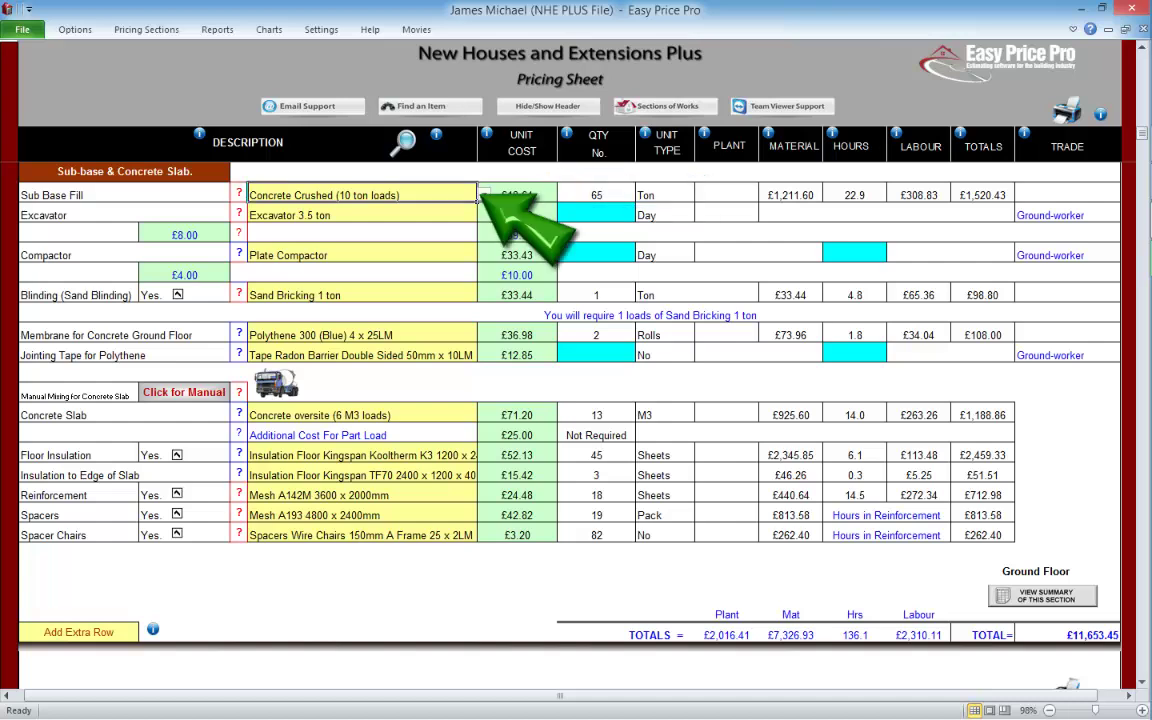
pyautogui.click(484, 192)
pyautogui.click(484, 194)
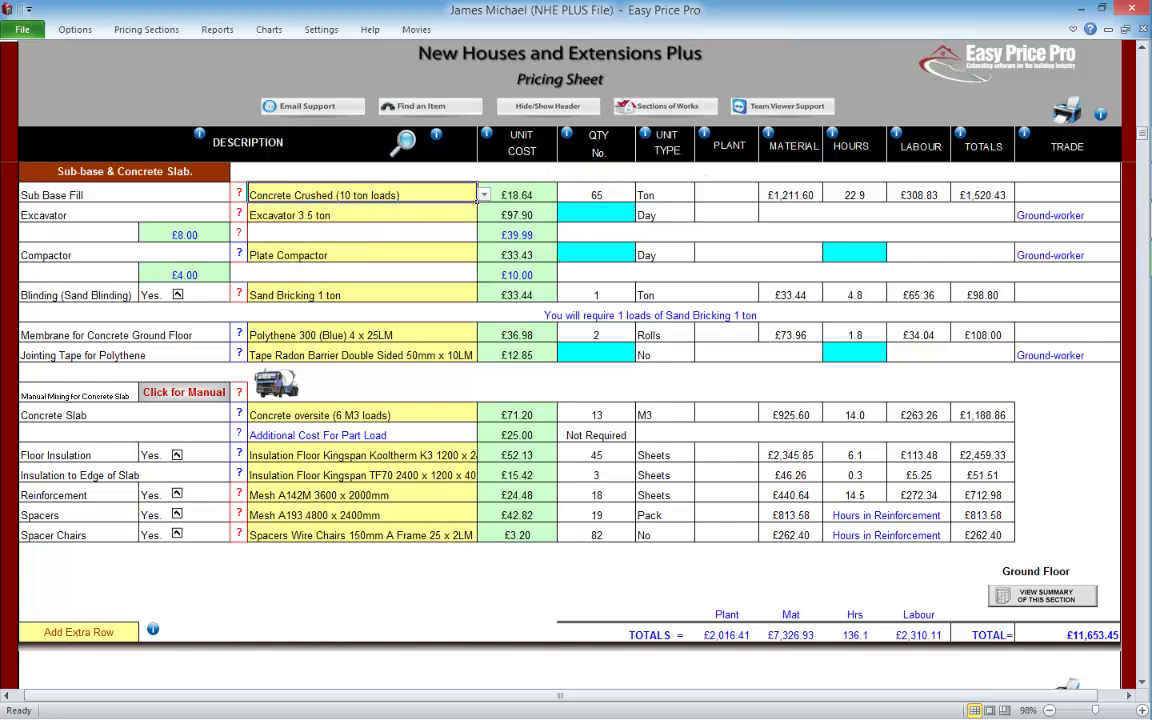
# Step: Set the quantity of the Excavator 3.5 ton to 1 day in the Sub-base & Concrete Slab section
pyautogui.click(596, 214)
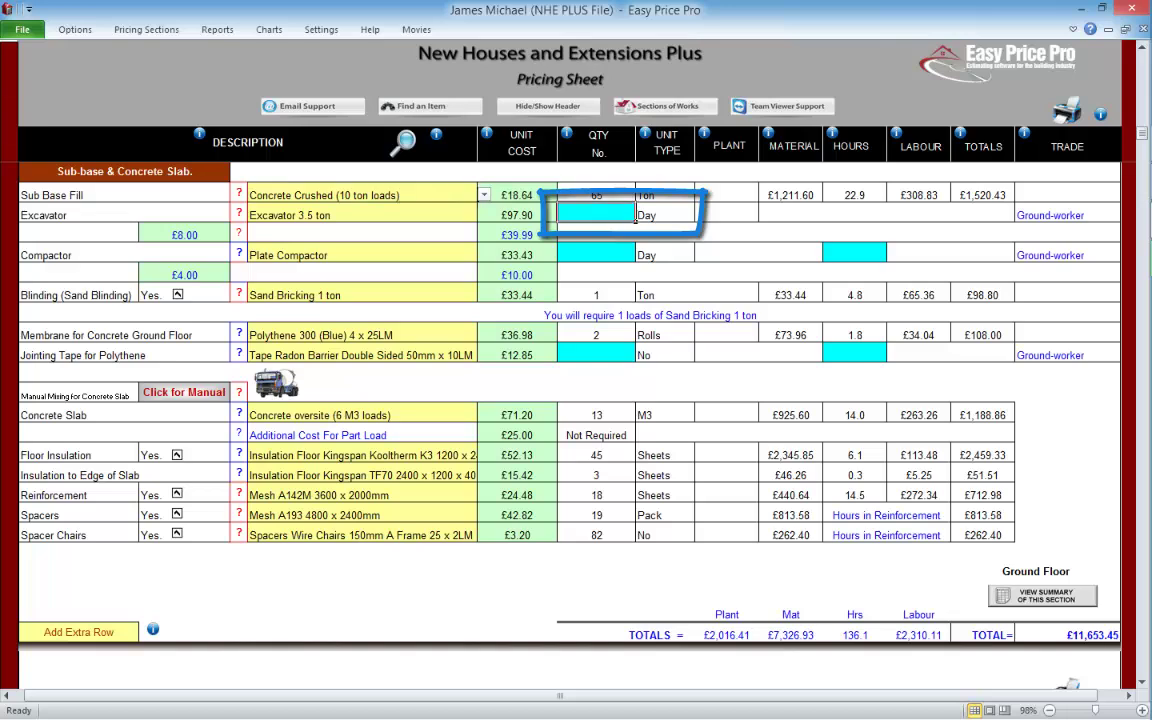
pyautogui.write('1')
pyautogui.press('Return')
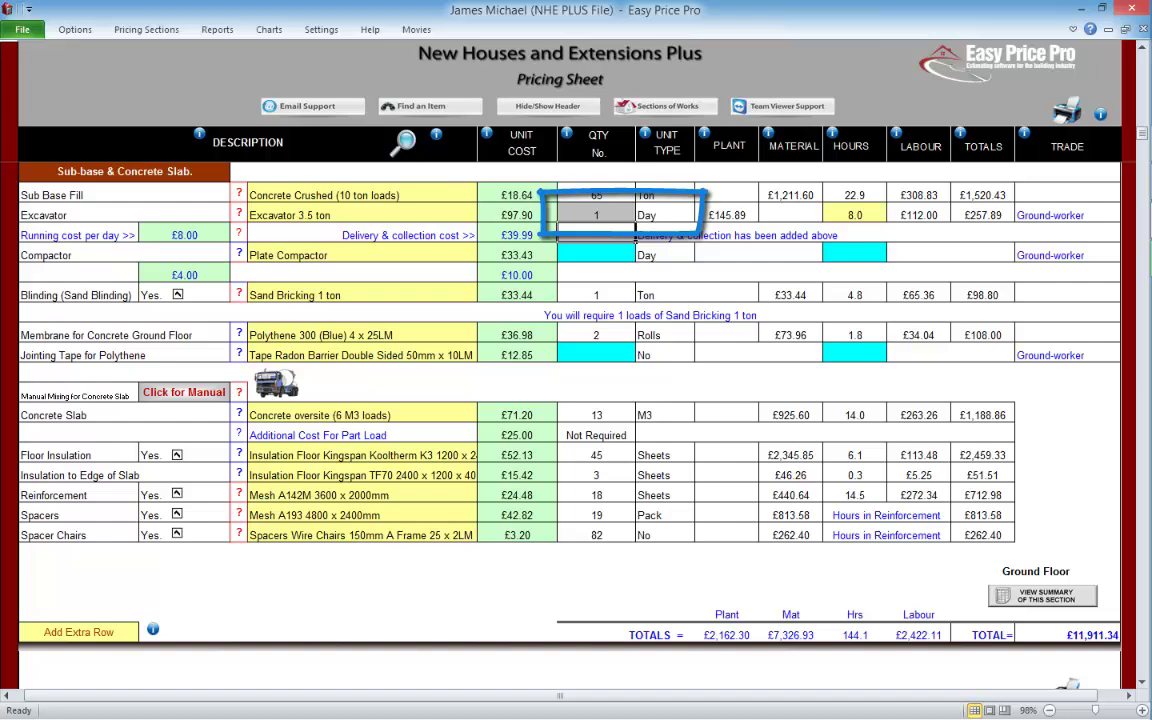
pyautogui.click(633, 256)
pyautogui.click(634, 236)
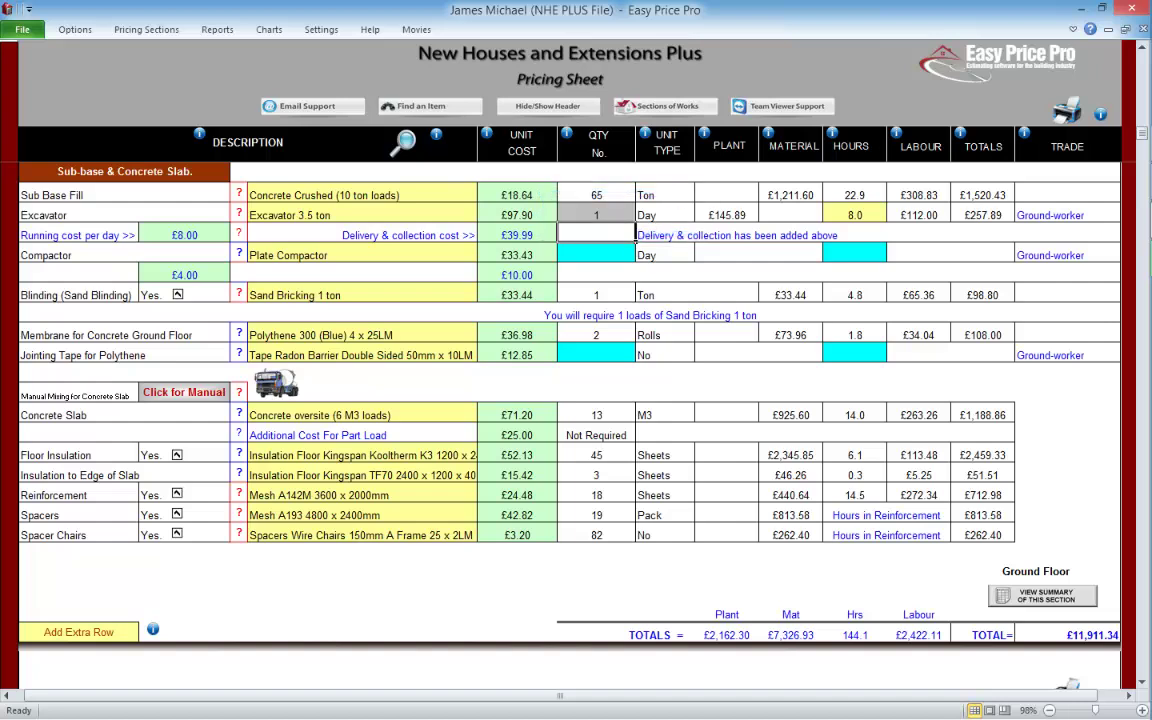
# Step: Set the Plate Compactor to 1 day with 5 labour hours
pyautogui.click(633, 256)
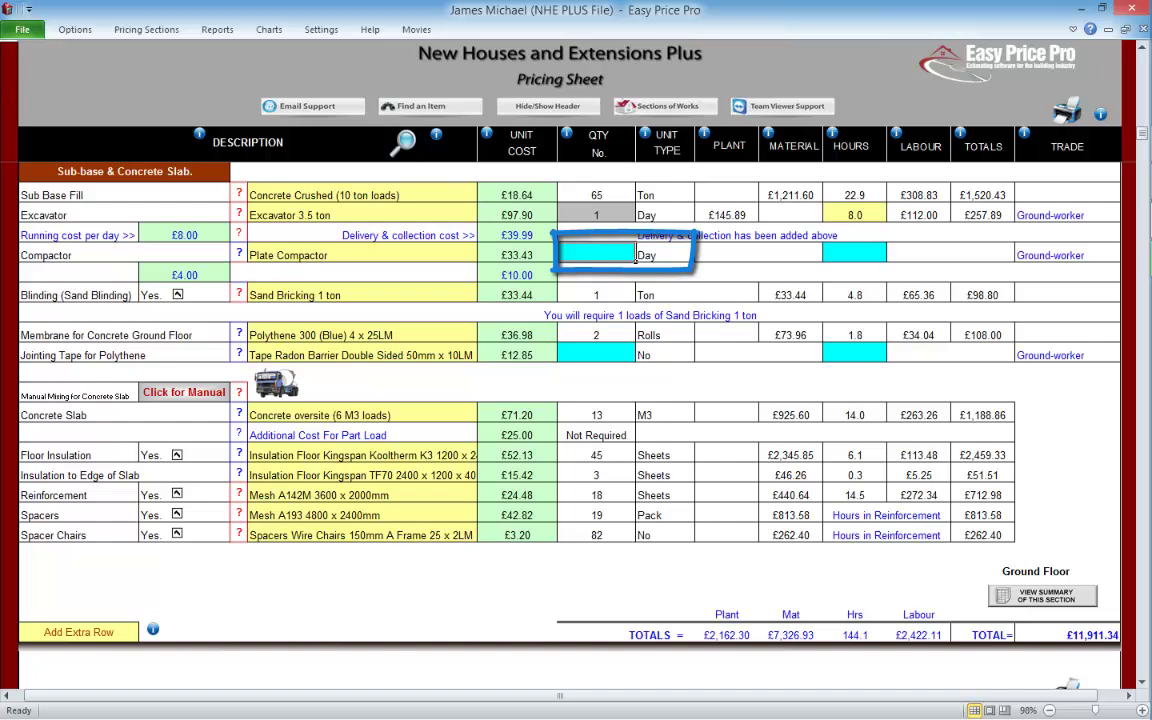
pyautogui.write('1')
pyautogui.press('Return')
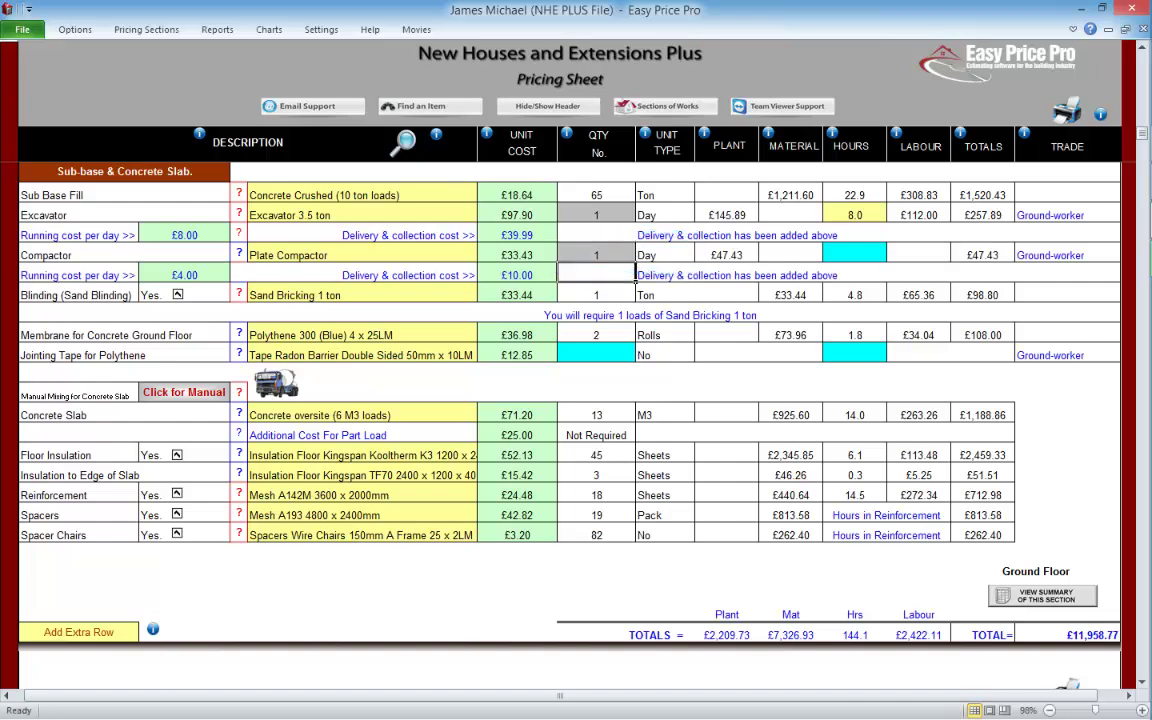
pyautogui.click(880, 255)
pyautogui.write('5')
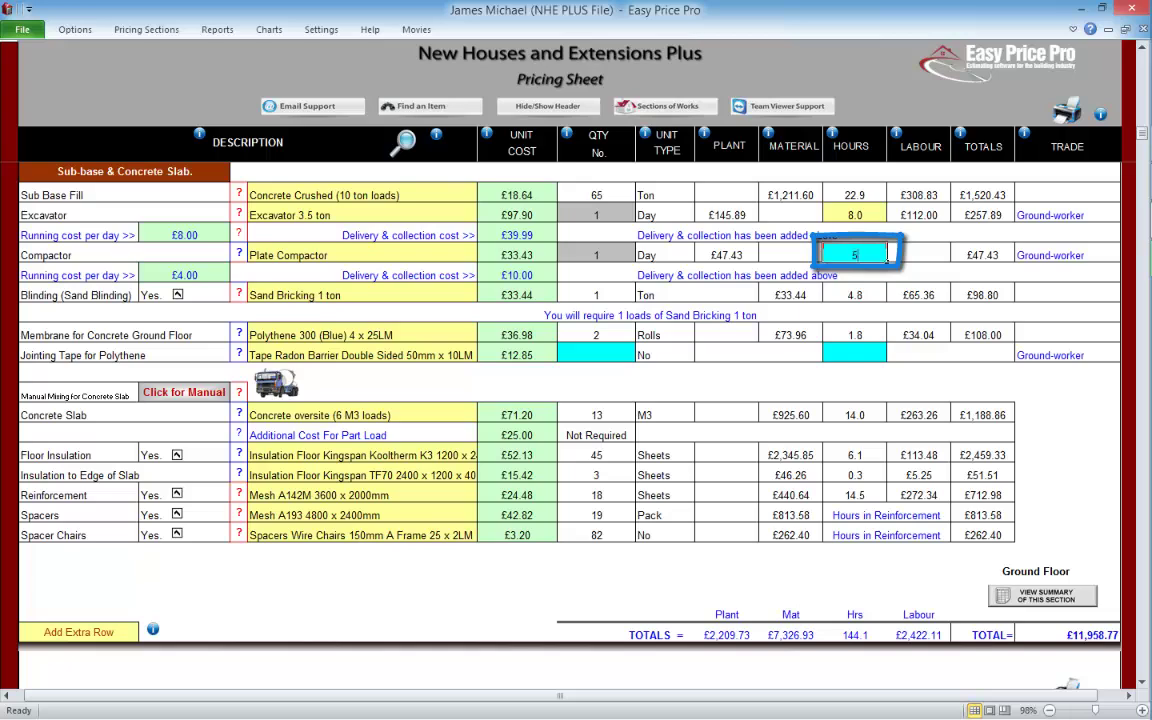
pyautogui.press('Return')
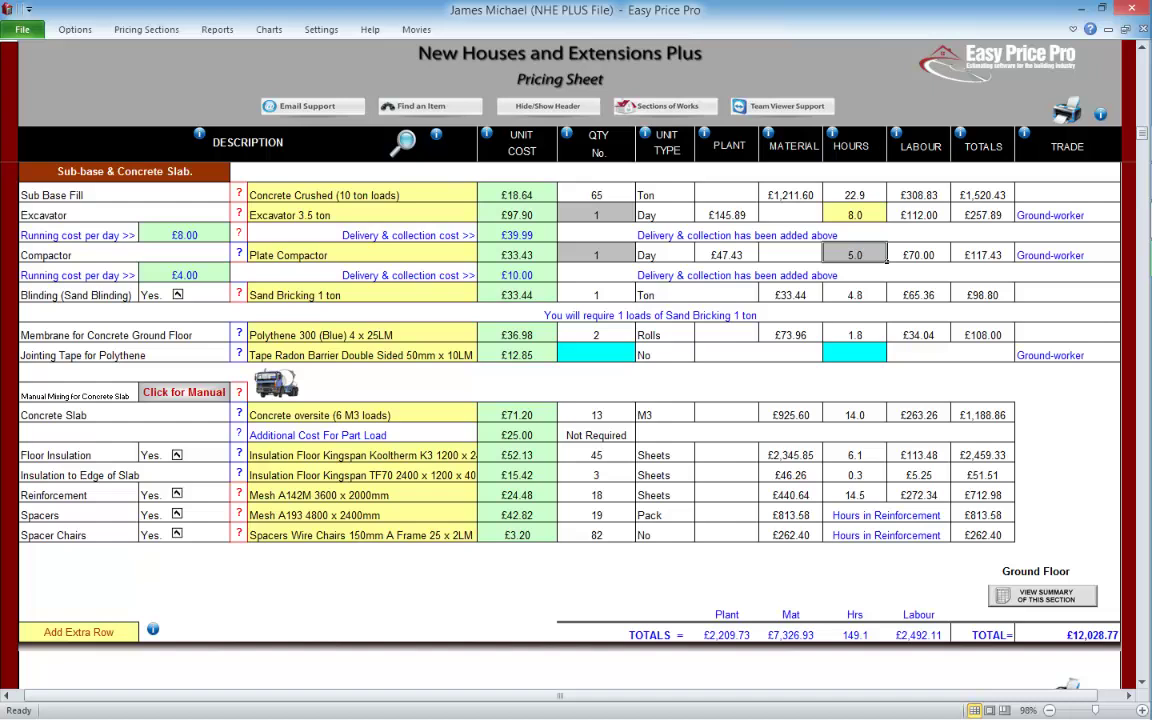
# Step: Switch Sand Blinding off and back on, and review its thickness and sand ordering details
pyautogui.click(177, 294)
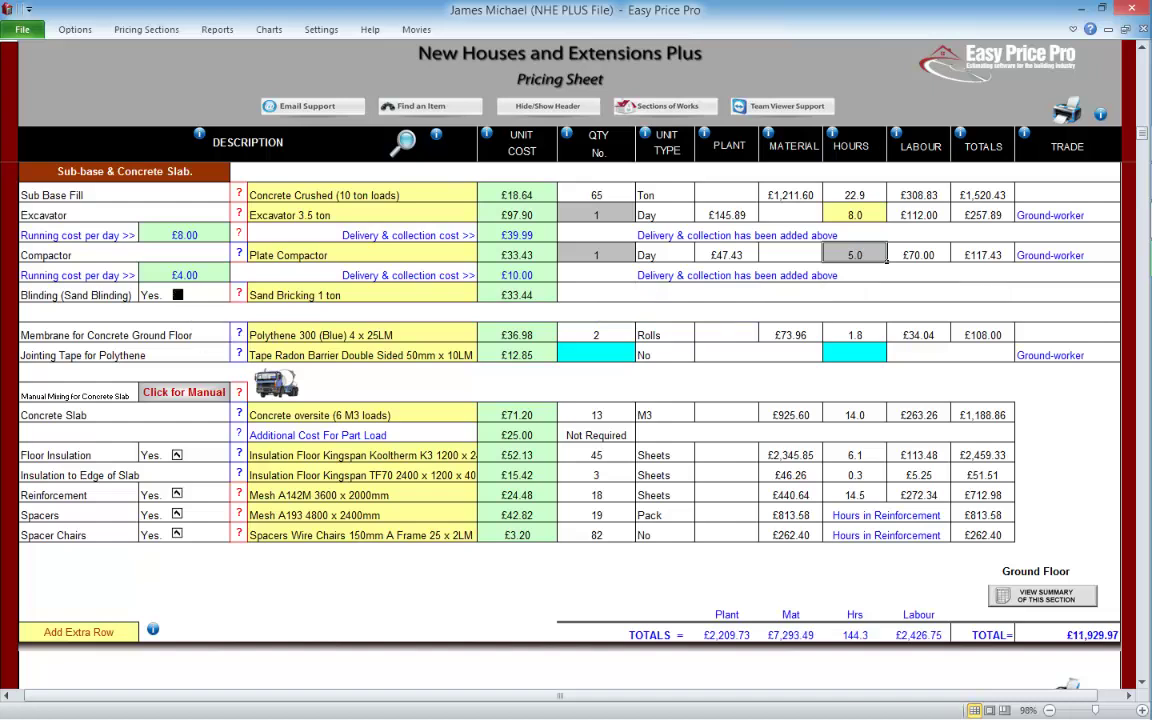
pyautogui.click(177, 294)
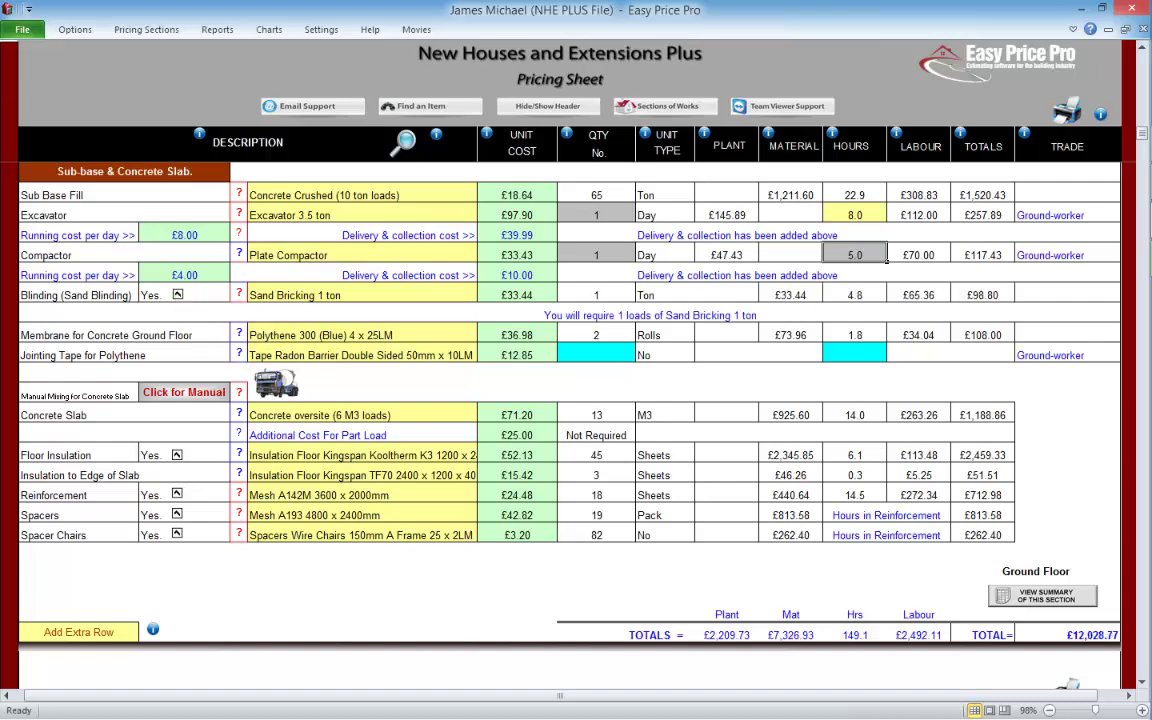
pyautogui.click(239, 293)
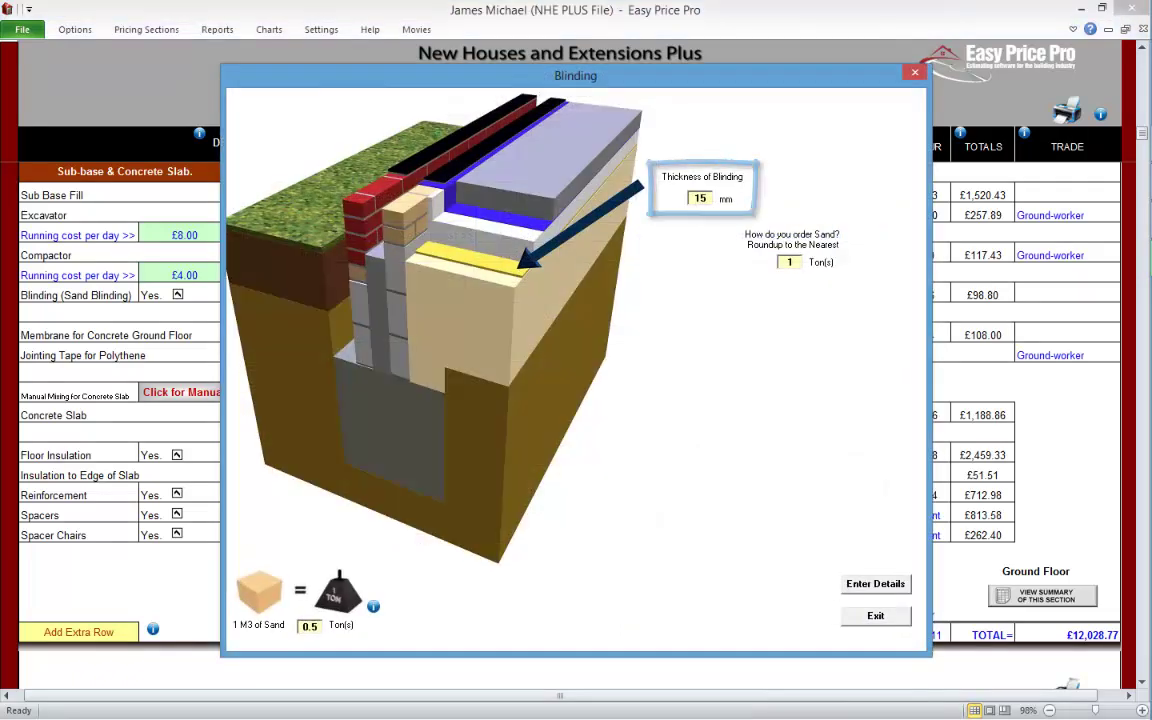
pyautogui.click(875, 615)
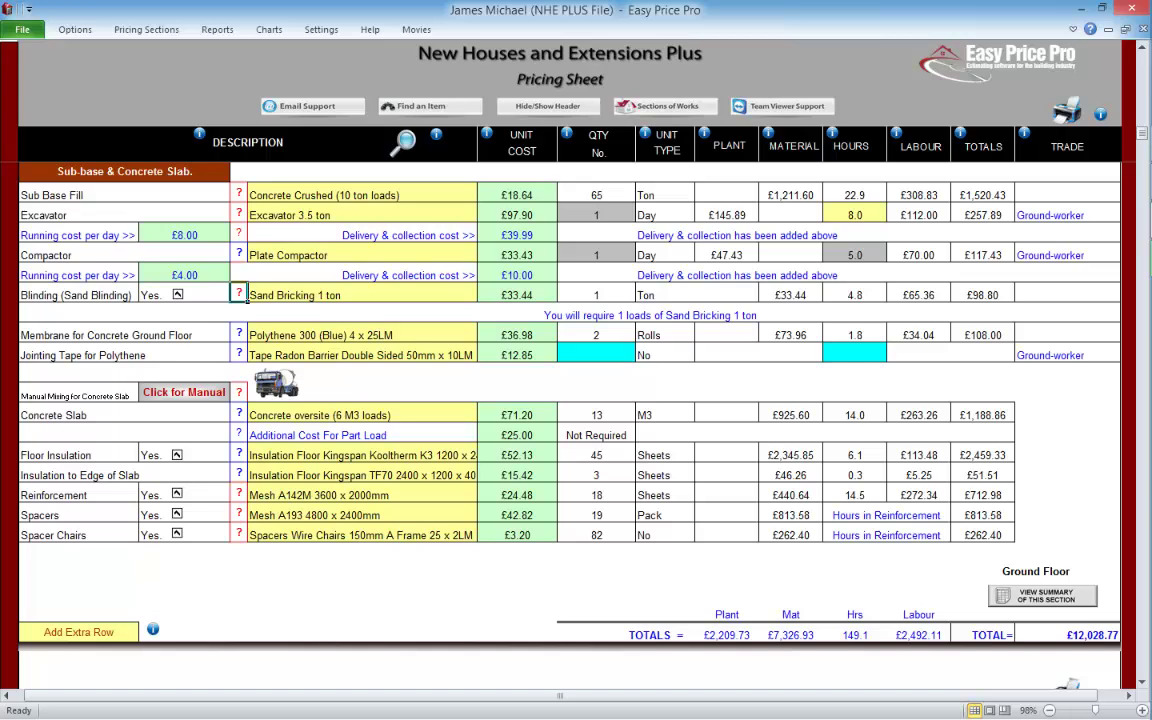
# Step: Review the polythene diagram and the material options of the Membrane for Concrete Ground Floor
pyautogui.click(240, 334)
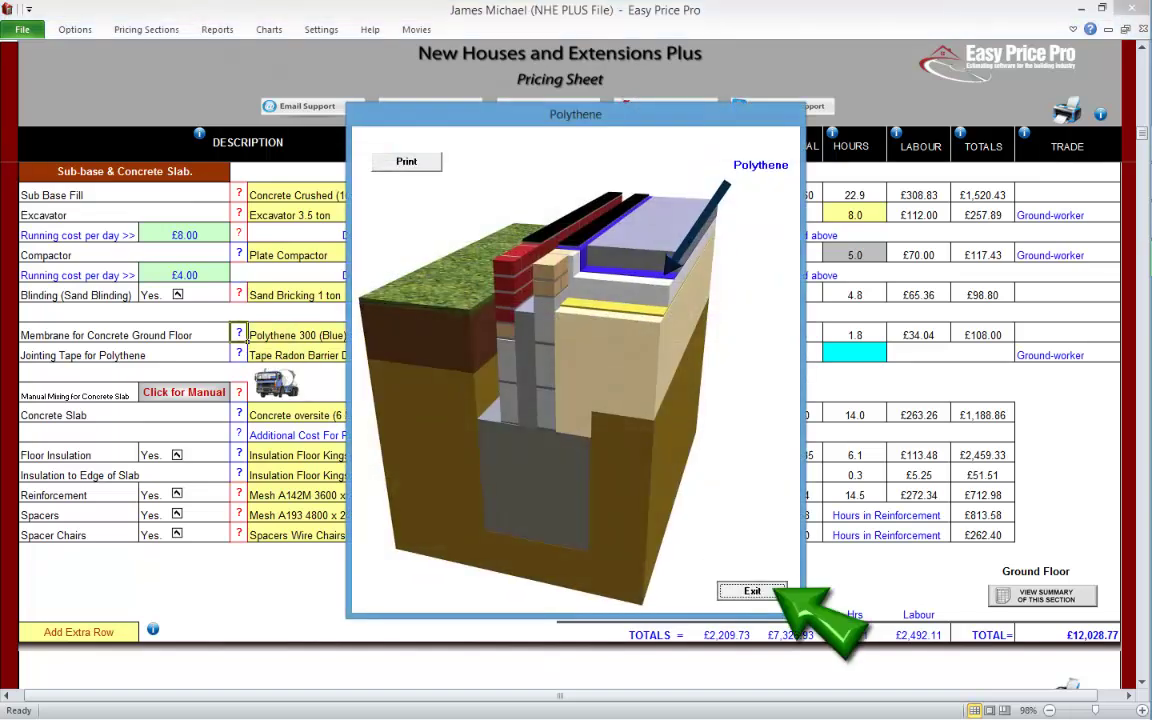
pyautogui.click(751, 590)
pyautogui.click(362, 335)
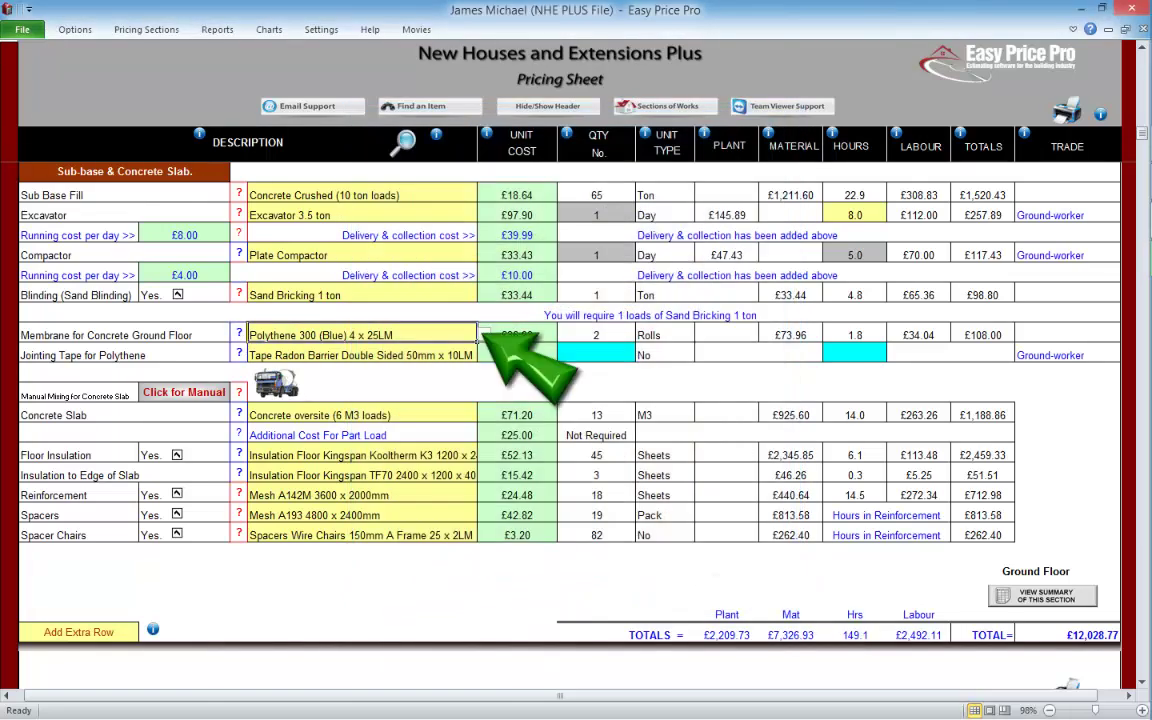
pyautogui.click(483, 336)
pyautogui.click(483, 336)
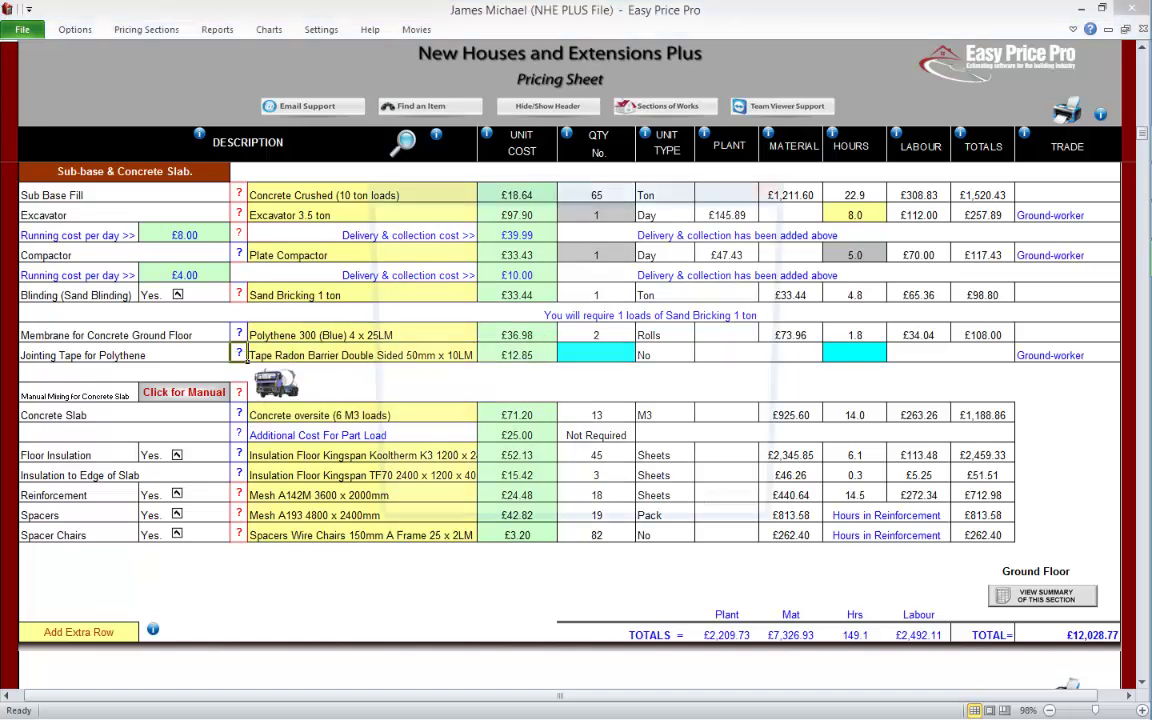
# Step: Check the information on the Jointing Tape for Polythene and set its quantity to 2 with 0.5 labour hours
pyautogui.click(239, 355)
pyautogui.click(747, 519)
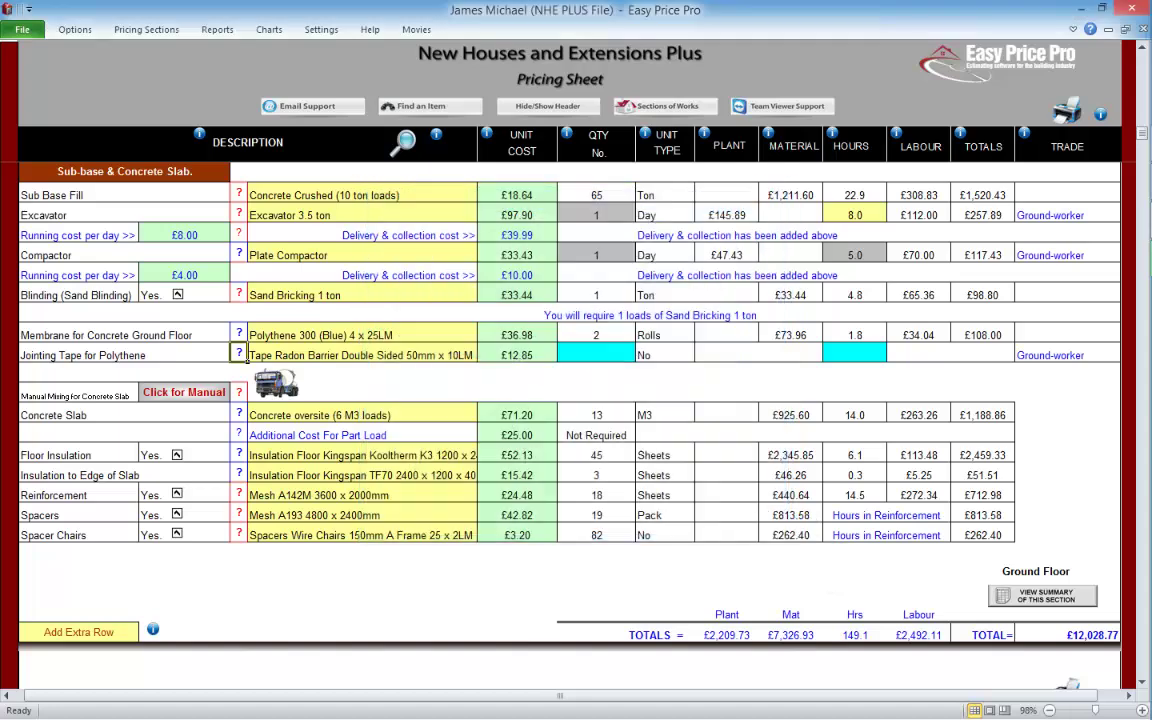
pyautogui.write('2')
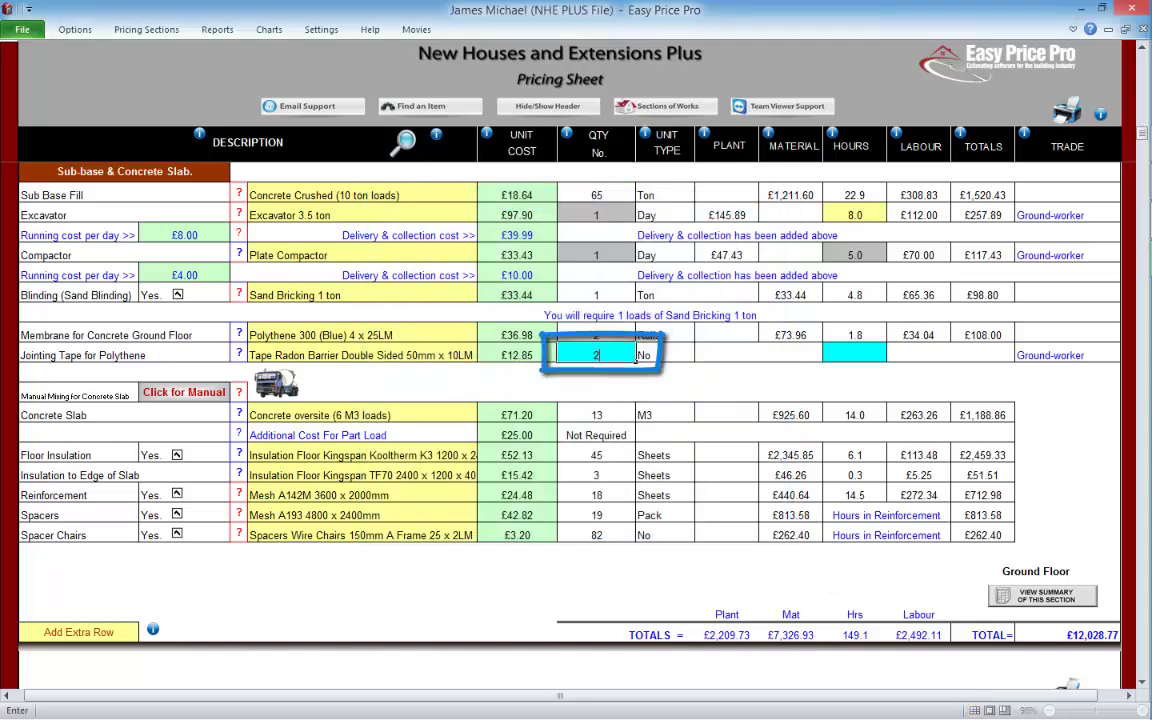
pyautogui.press('Return')
pyautogui.click(854, 354)
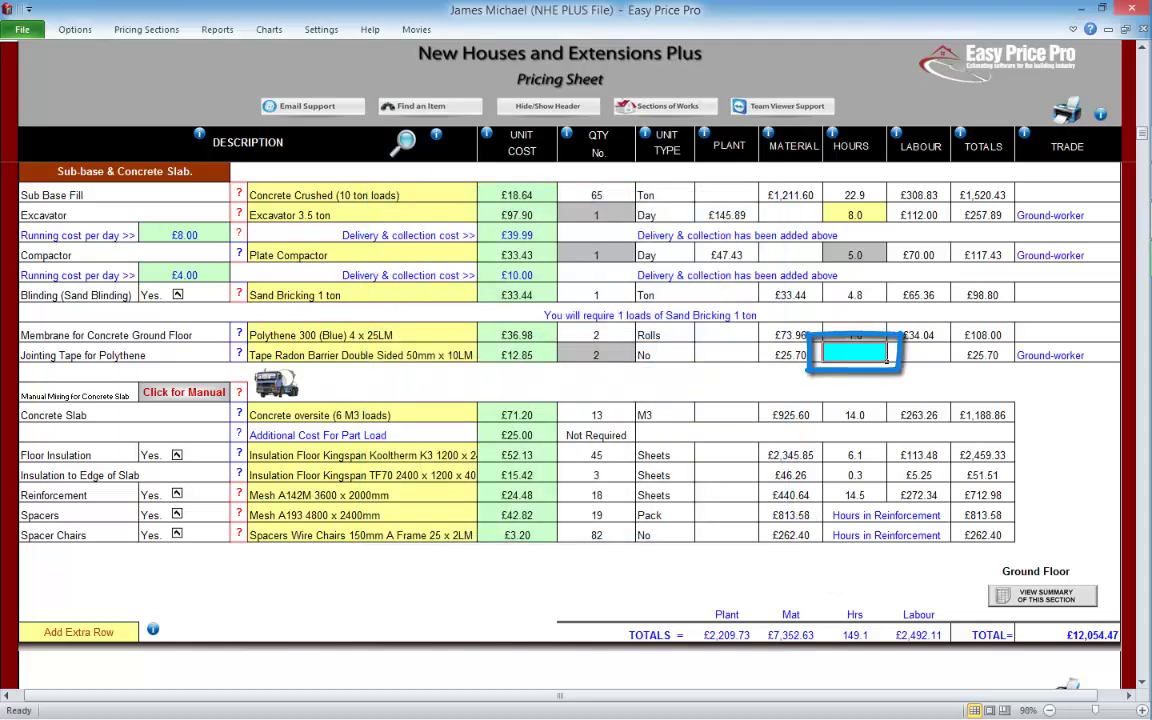
pyautogui.write('.5')
pyautogui.press('Return')
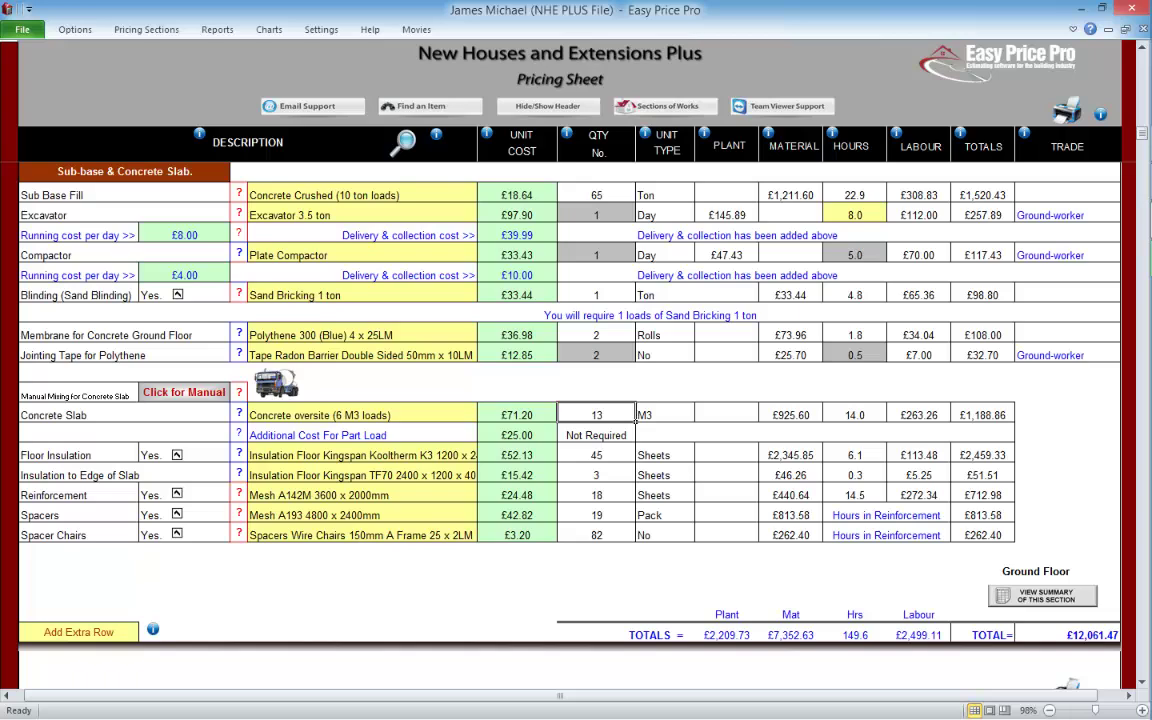
# Step: Switch the concrete slab to manual mixing and back to ready mix
pyautogui.click(270, 380)
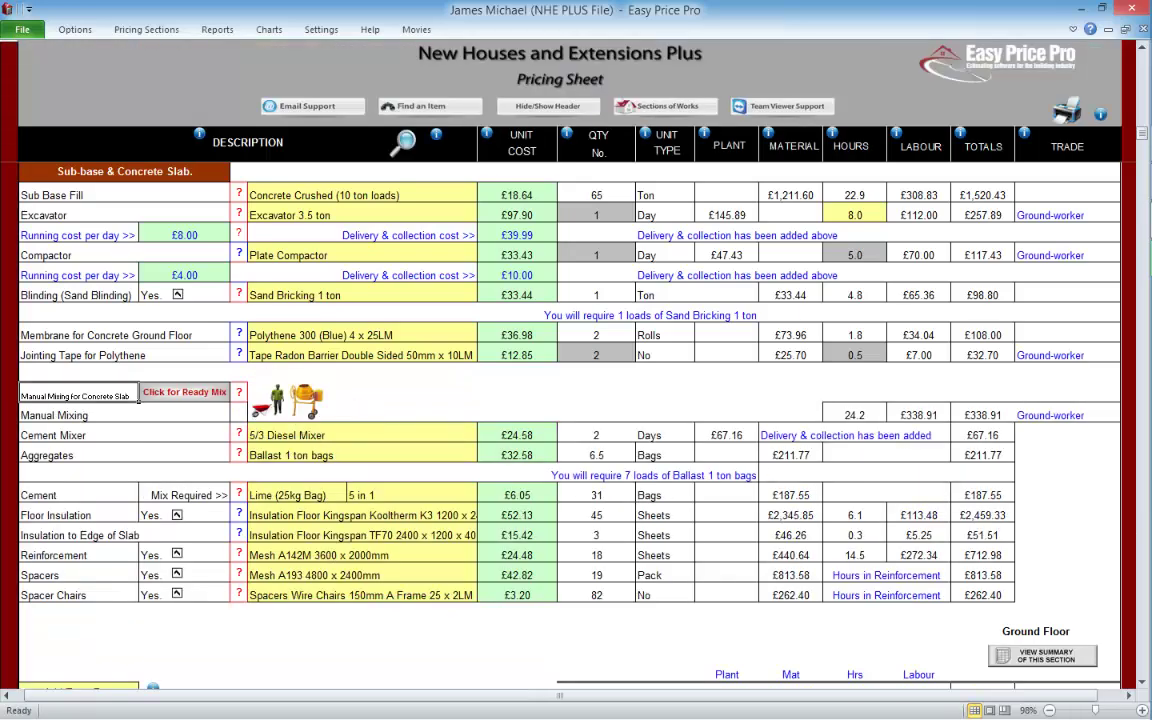
pyautogui.click(285, 398)
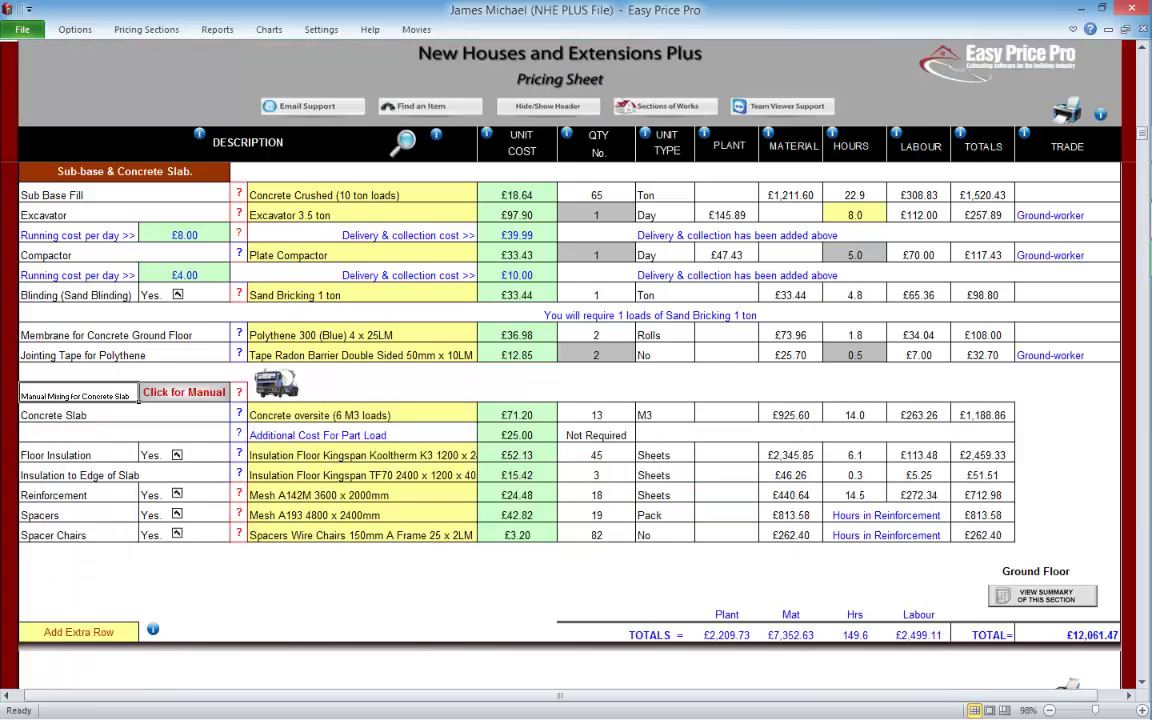
# Step: Review the Floor Insulation diagram and material options, switching the item off and back on
pyautogui.click(238, 455)
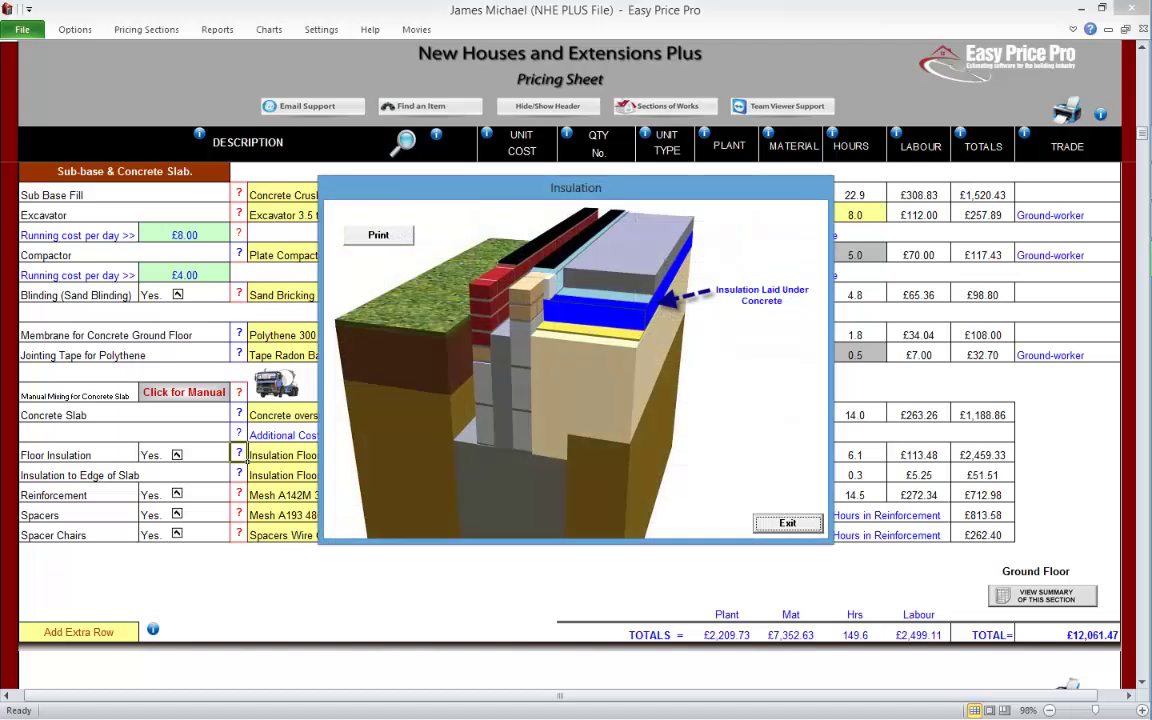
pyautogui.click(788, 523)
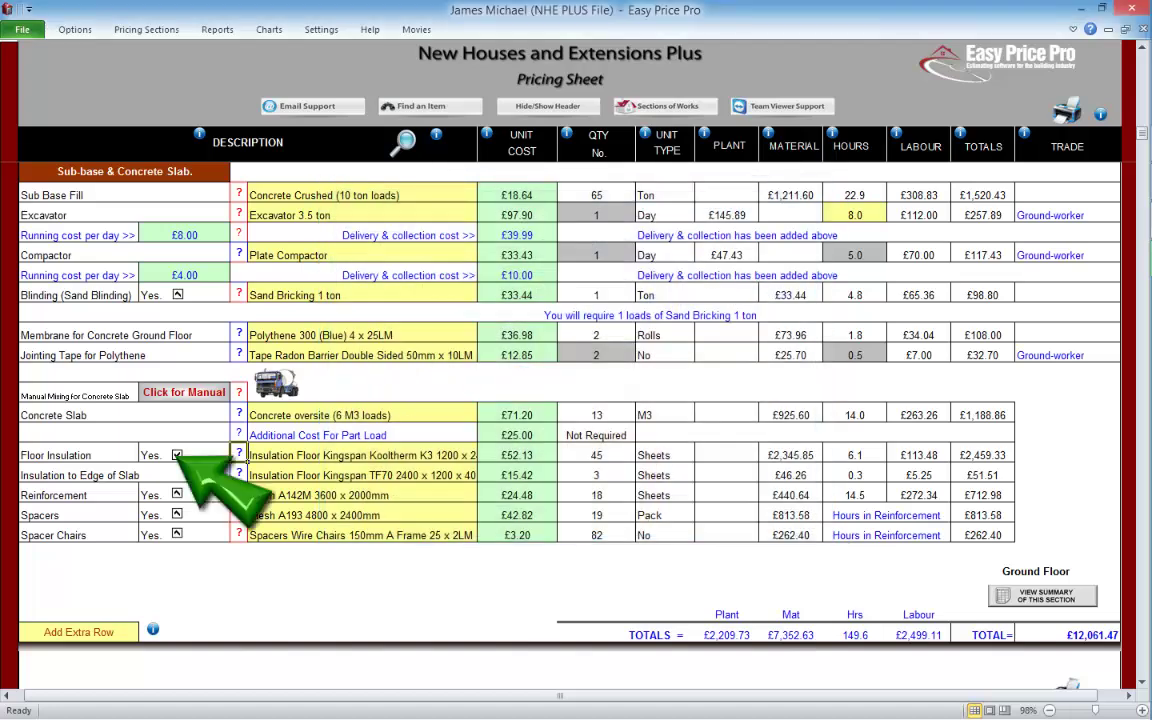
pyautogui.click(177, 455)
pyautogui.click(177, 455)
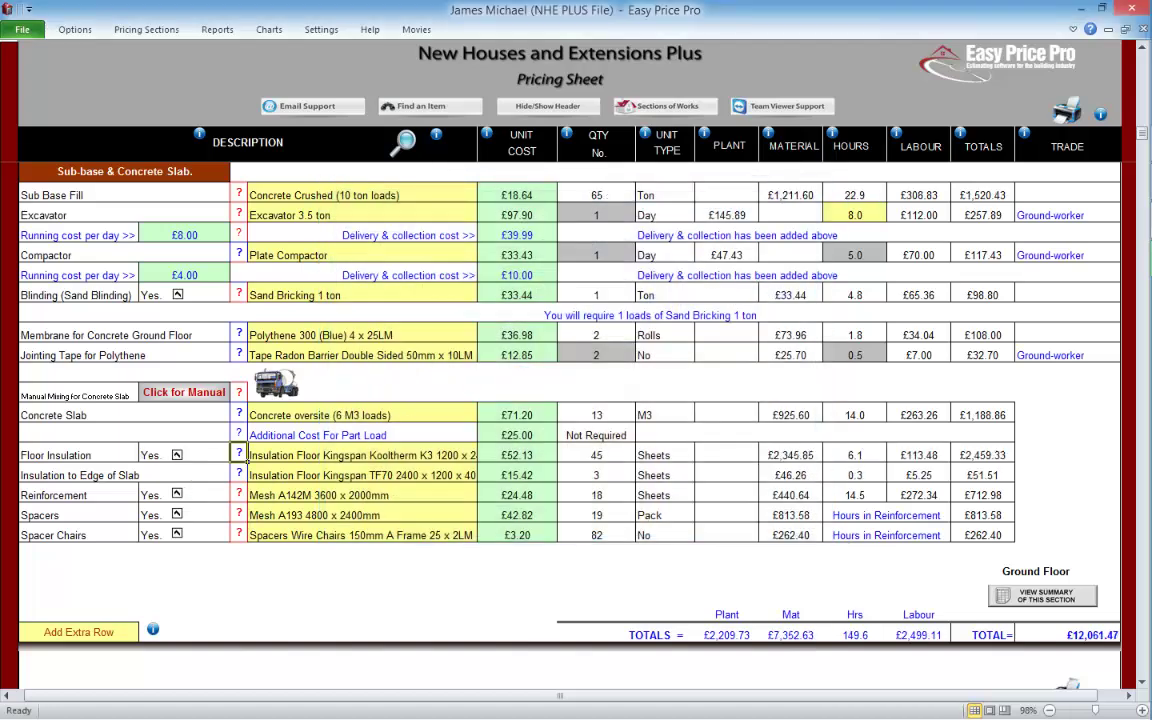
pyautogui.click(484, 454)
pyautogui.click(360, 468)
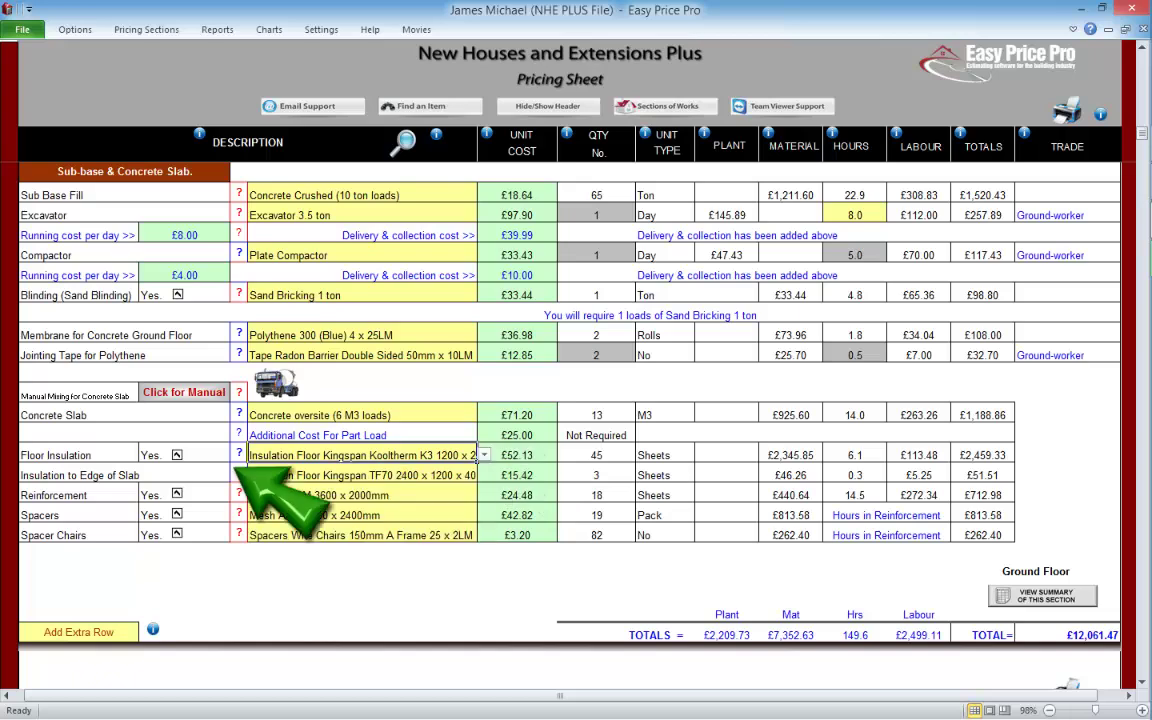
# Step: Review the diagram and the material options of the Insulation to Edge of Slab
pyautogui.click(239, 473)
pyautogui.click(736, 526)
pyautogui.click(484, 475)
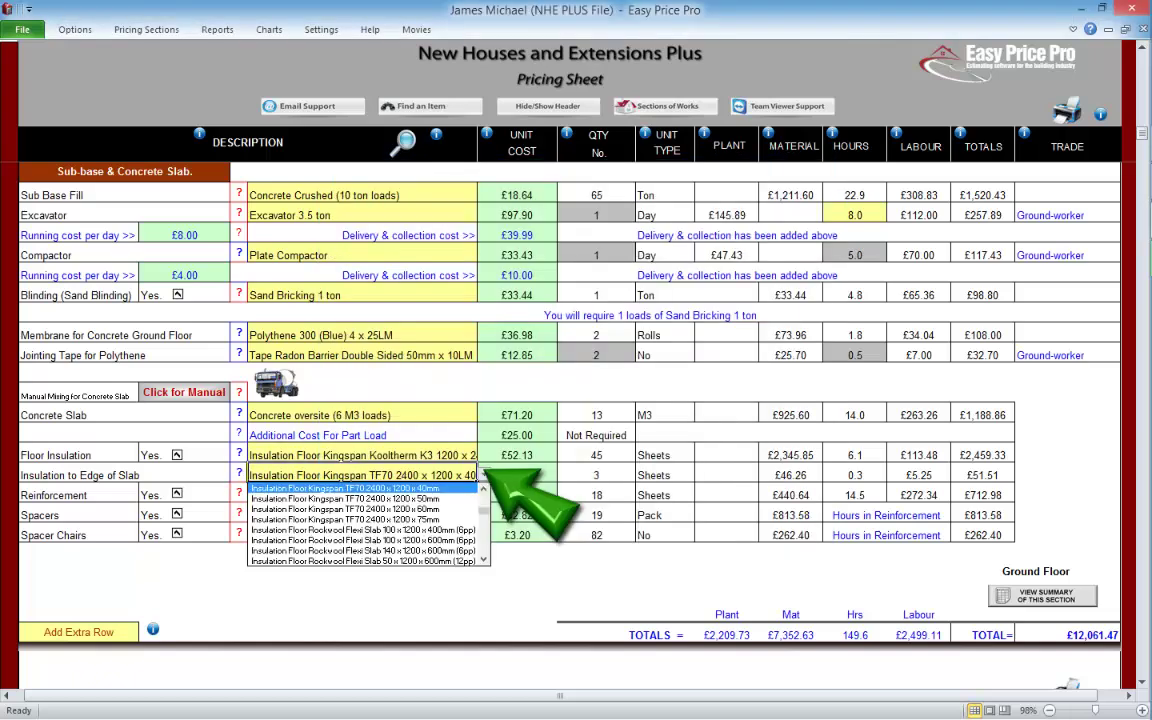
pyautogui.click(484, 475)
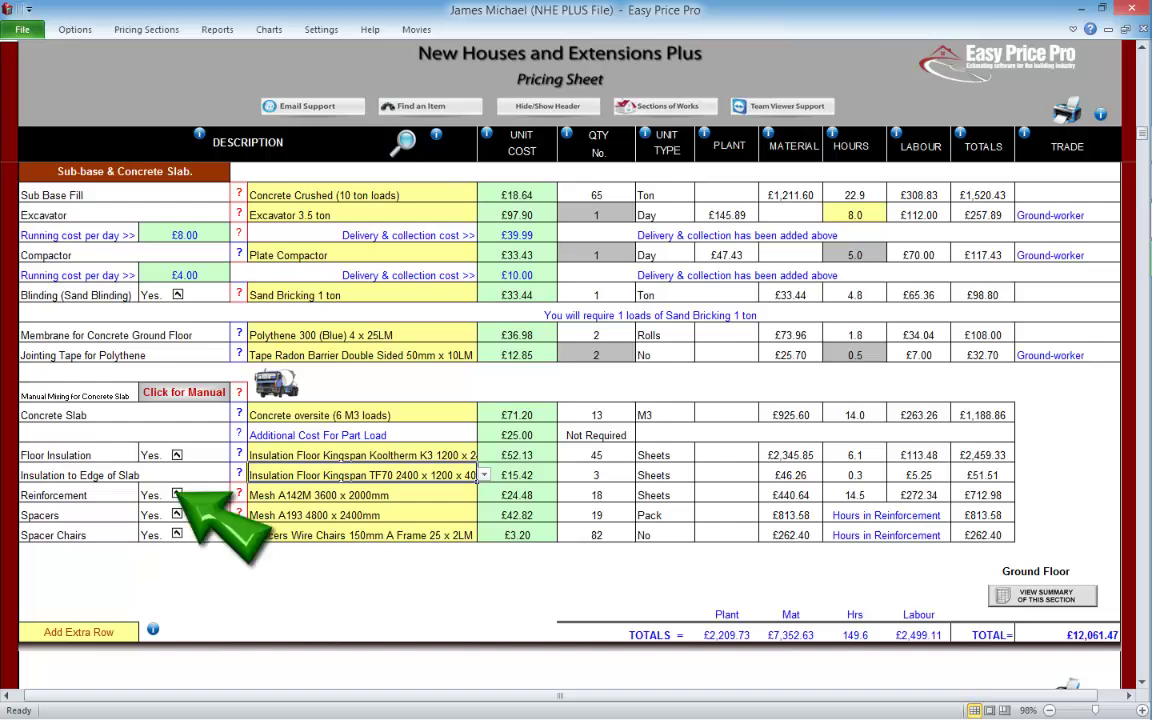
# Step: Switch Reinforcement off and back on, and try 2 layers of reinforcement before restoring 1 layer
pyautogui.click(177, 493)
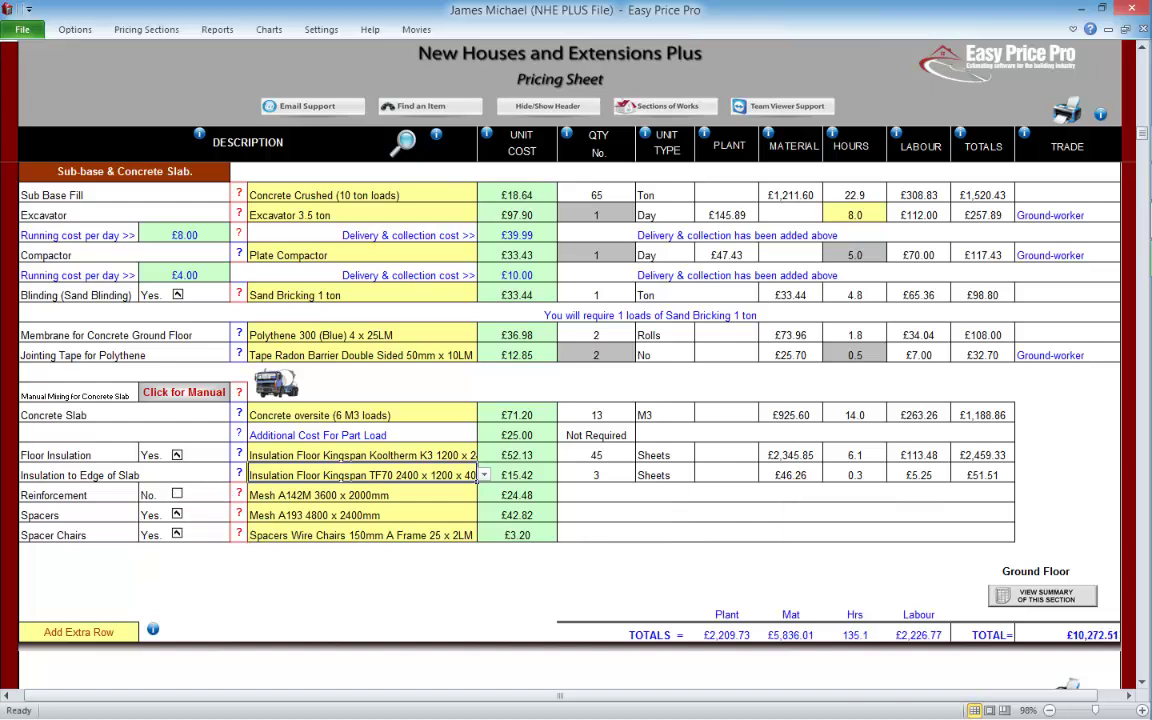
pyautogui.click(177, 493)
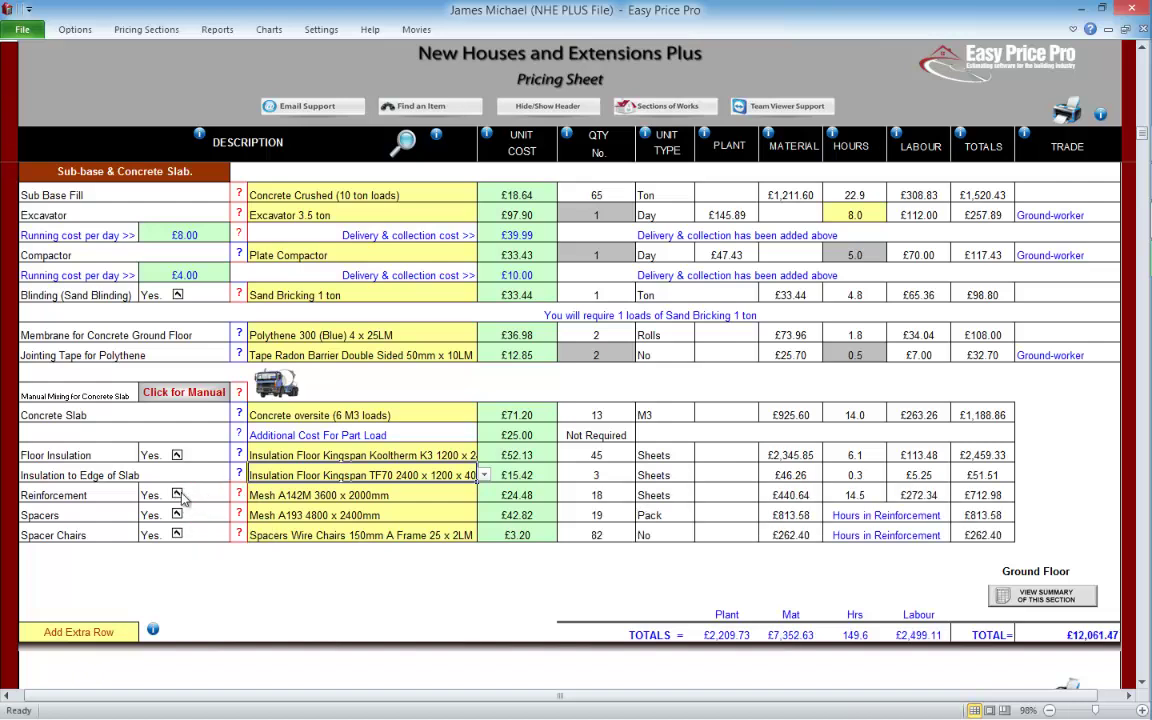
pyautogui.click(238, 493)
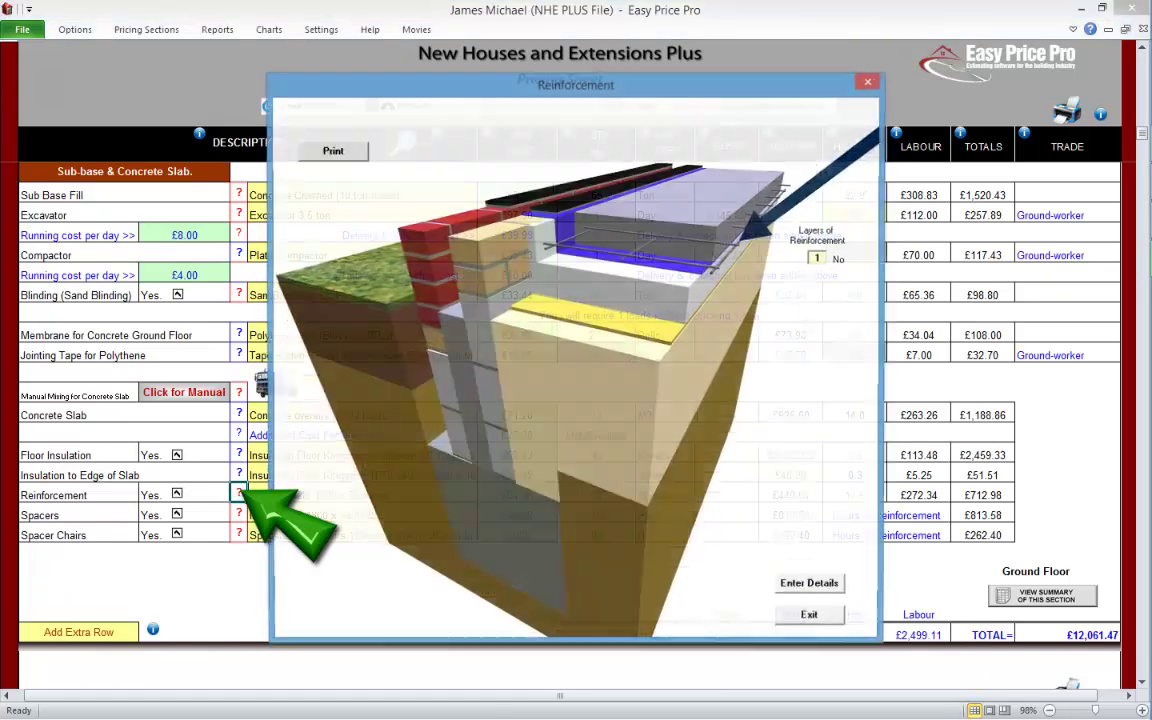
pyautogui.doubleClick(818, 258)
pyautogui.write('2')
pyautogui.click(812, 587)
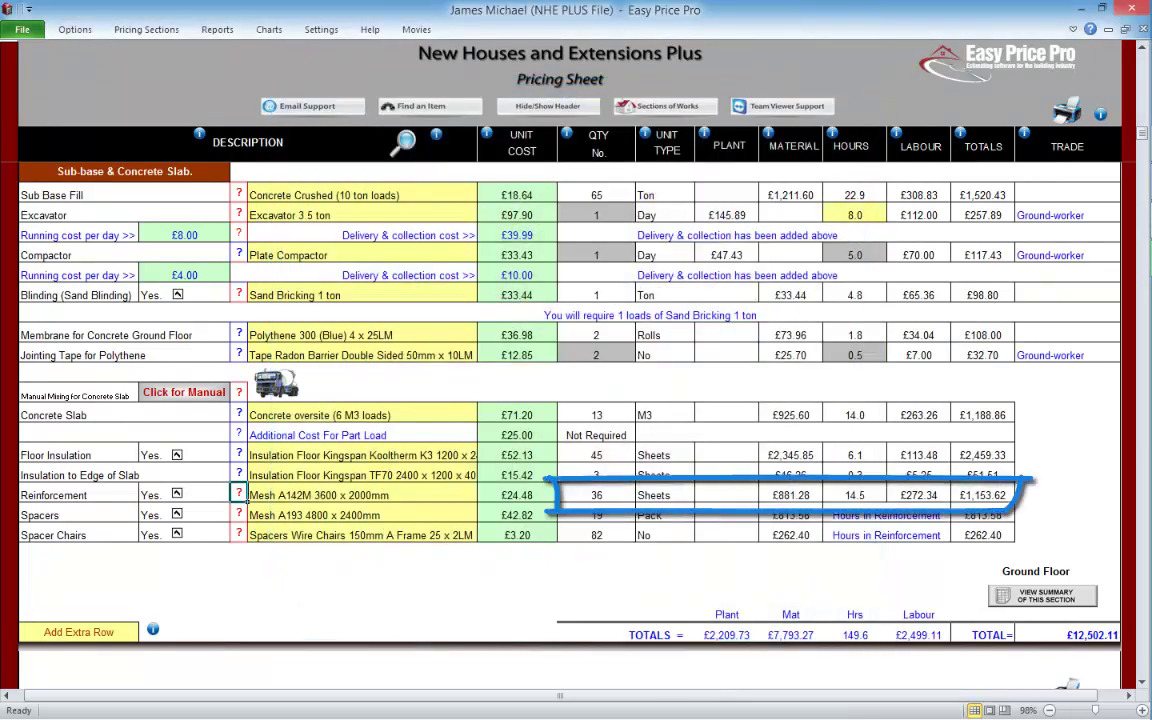
pyautogui.click(238, 493)
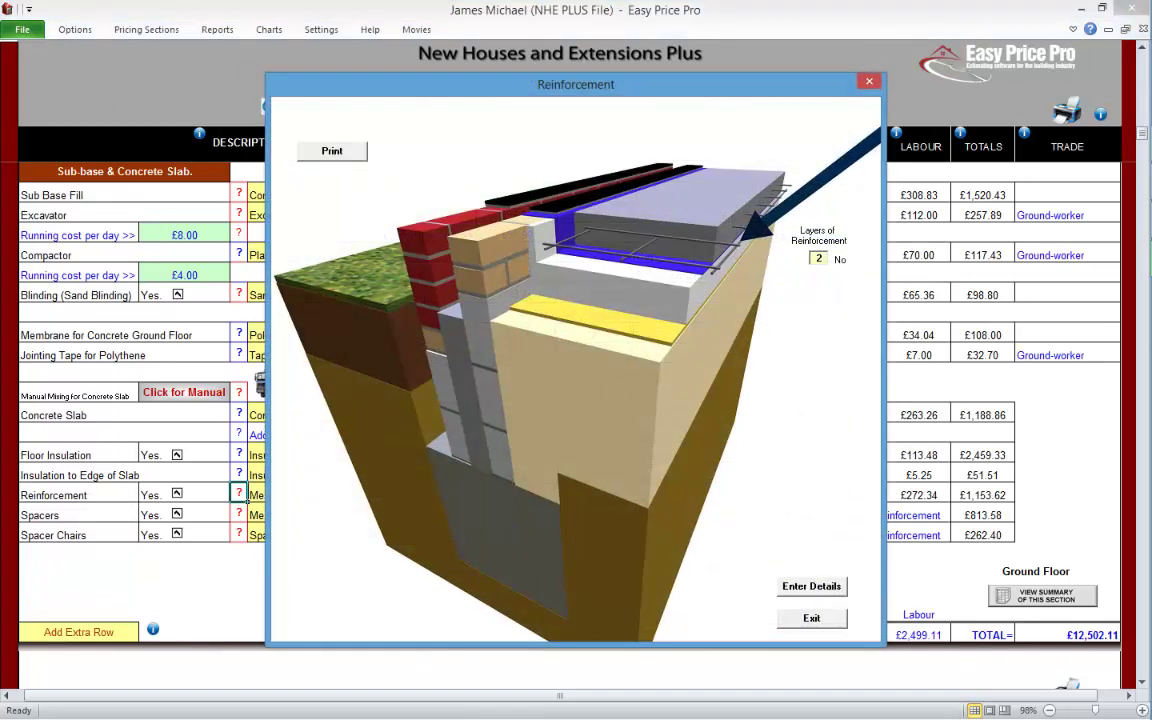
pyautogui.click(812, 587)
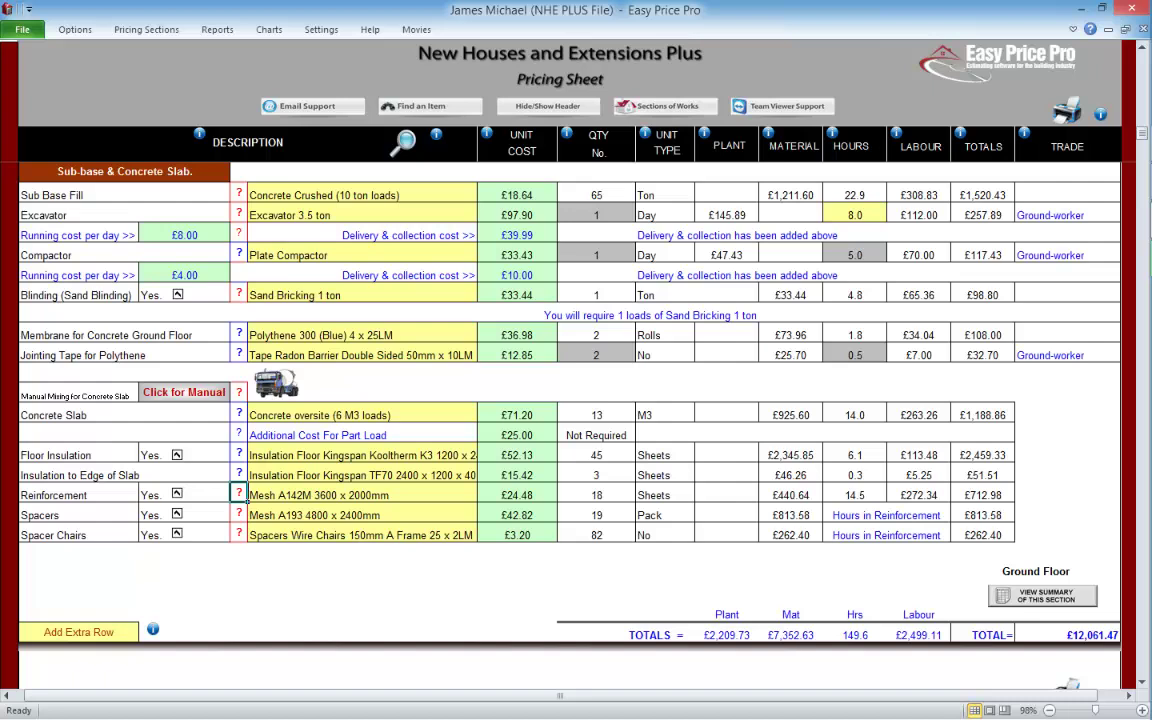
# Step: Switch the Spacers and Spacer Chairs items off and back on
pyautogui.click(177, 513)
pyautogui.click(177, 533)
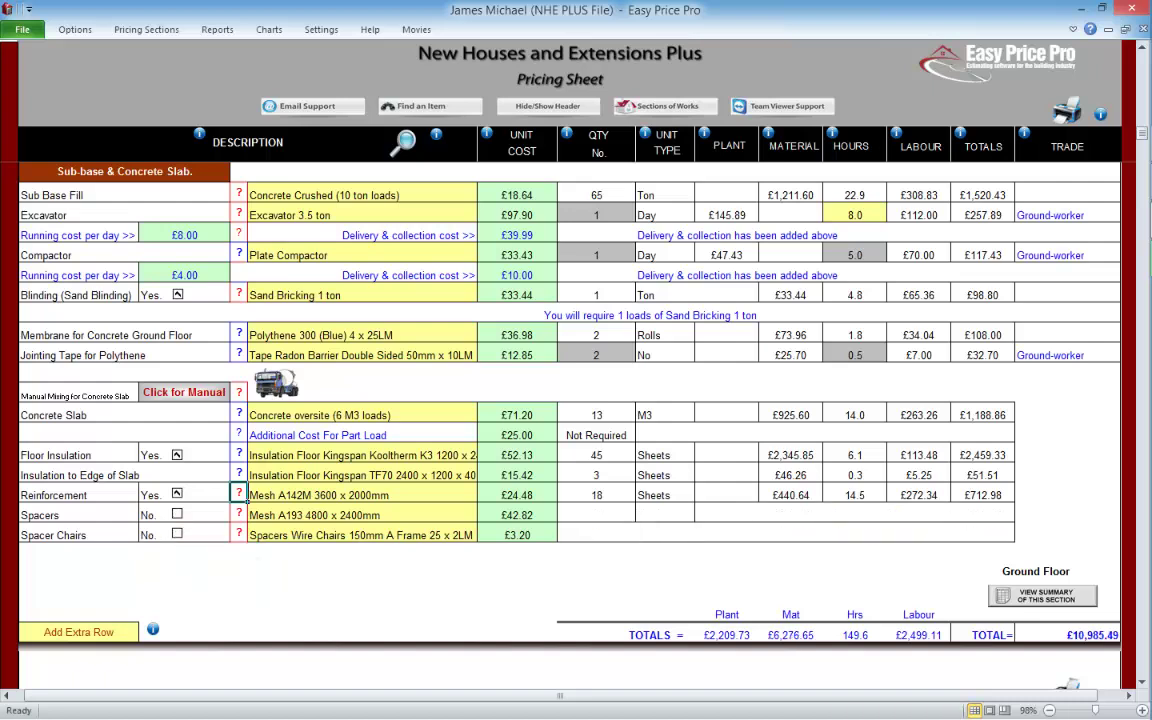
pyautogui.click(177, 513)
pyautogui.click(177, 533)
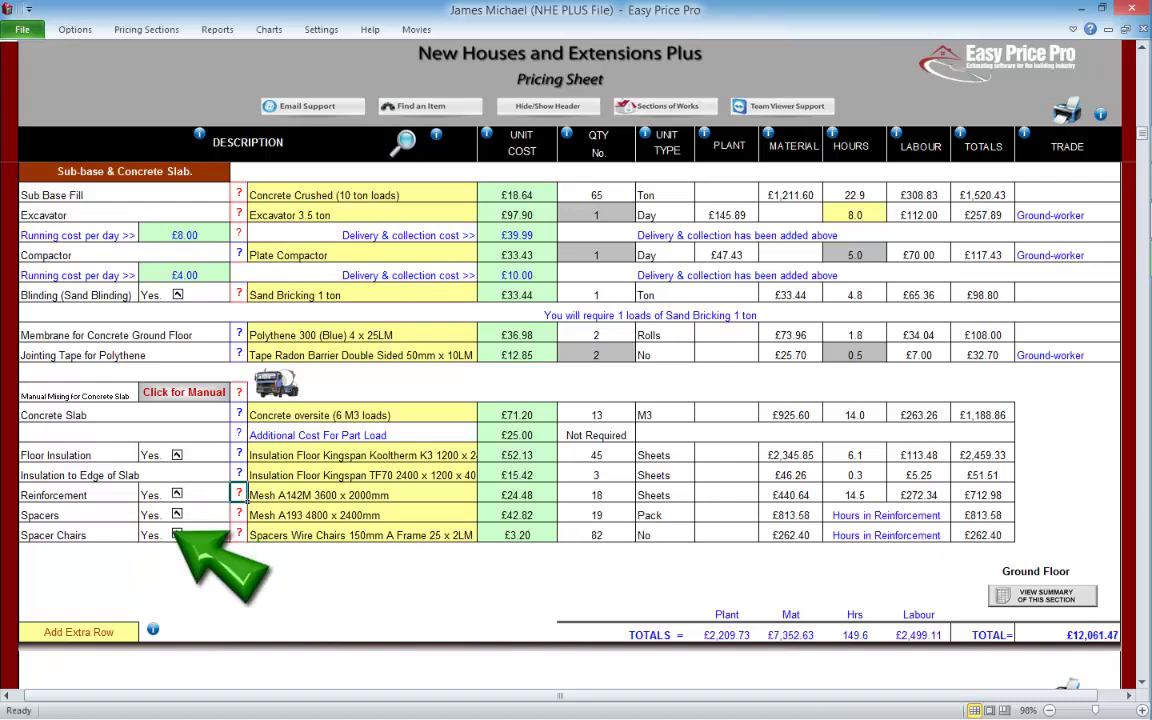
# Step: Check the spacing diagrams of the Spacers and Spacer Chairs, and exclude both items from the price
pyautogui.click(239, 513)
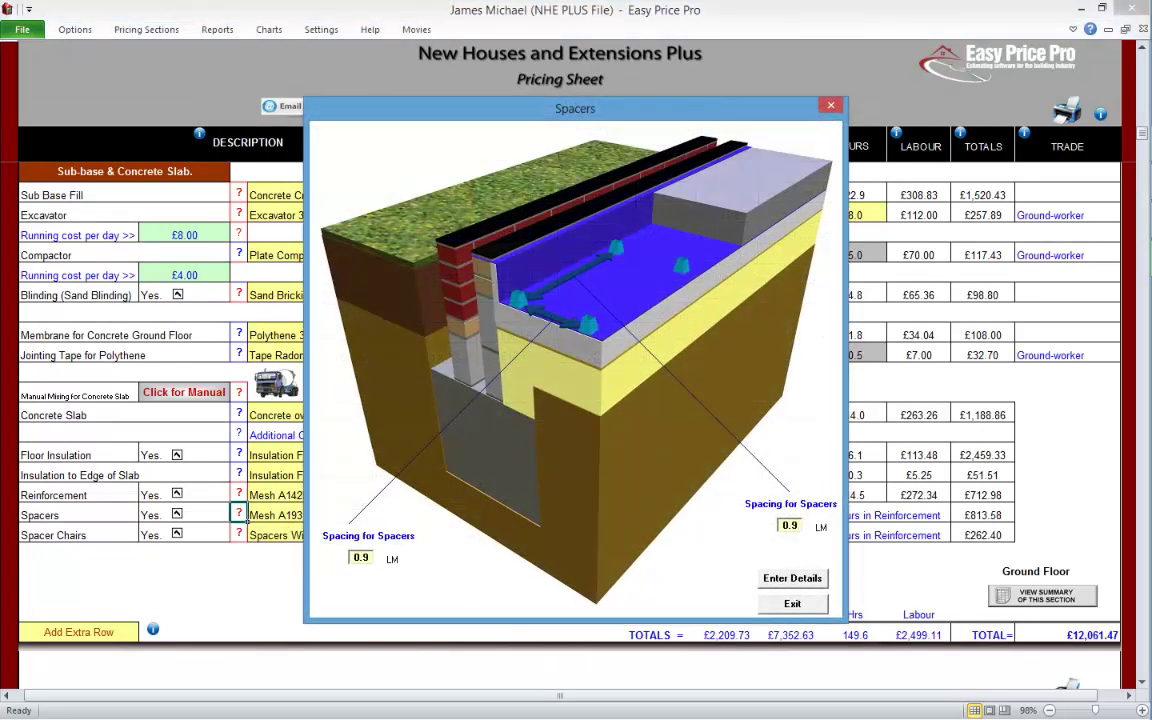
pyautogui.click(792, 603)
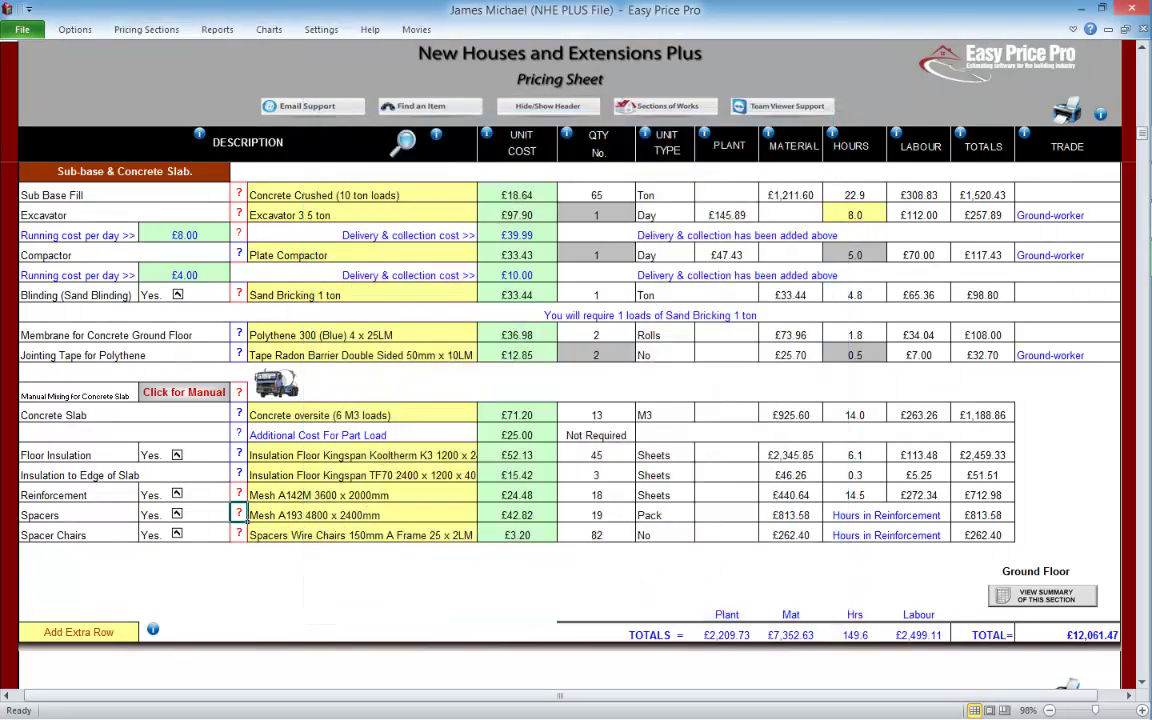
pyautogui.click(239, 533)
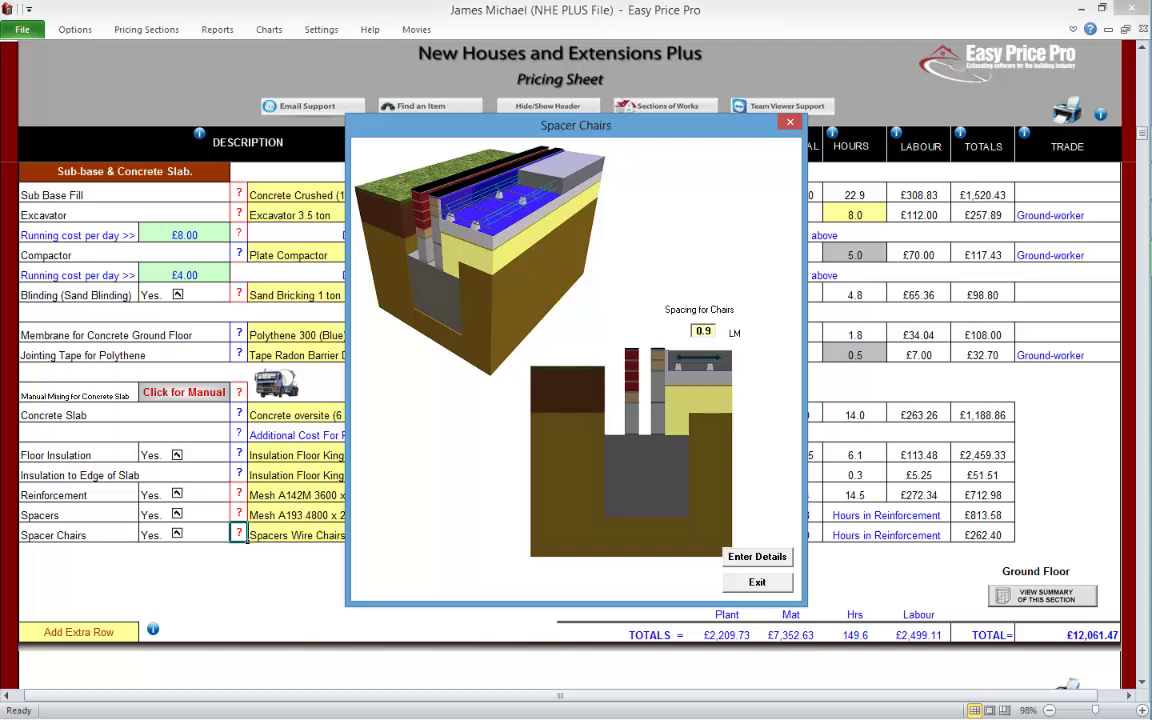
pyautogui.click(757, 582)
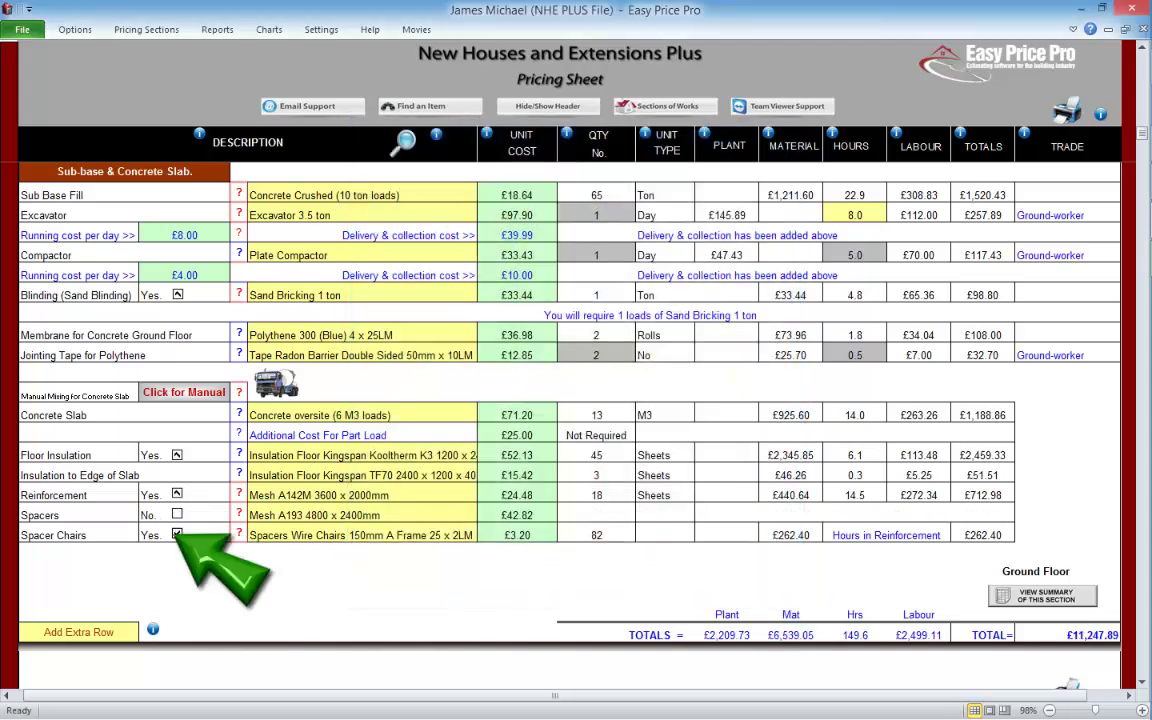
pyautogui.click(177, 534)
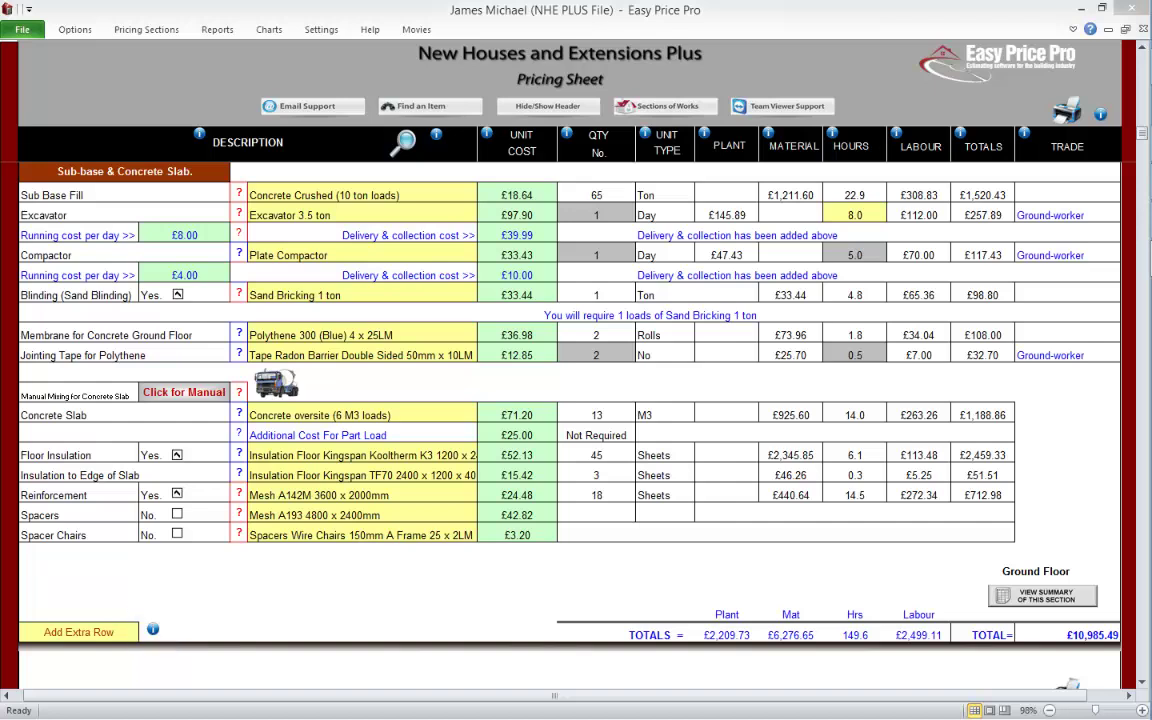
# Step: Read the information on adding extra rows to a section and close it
pyautogui.click(153, 629)
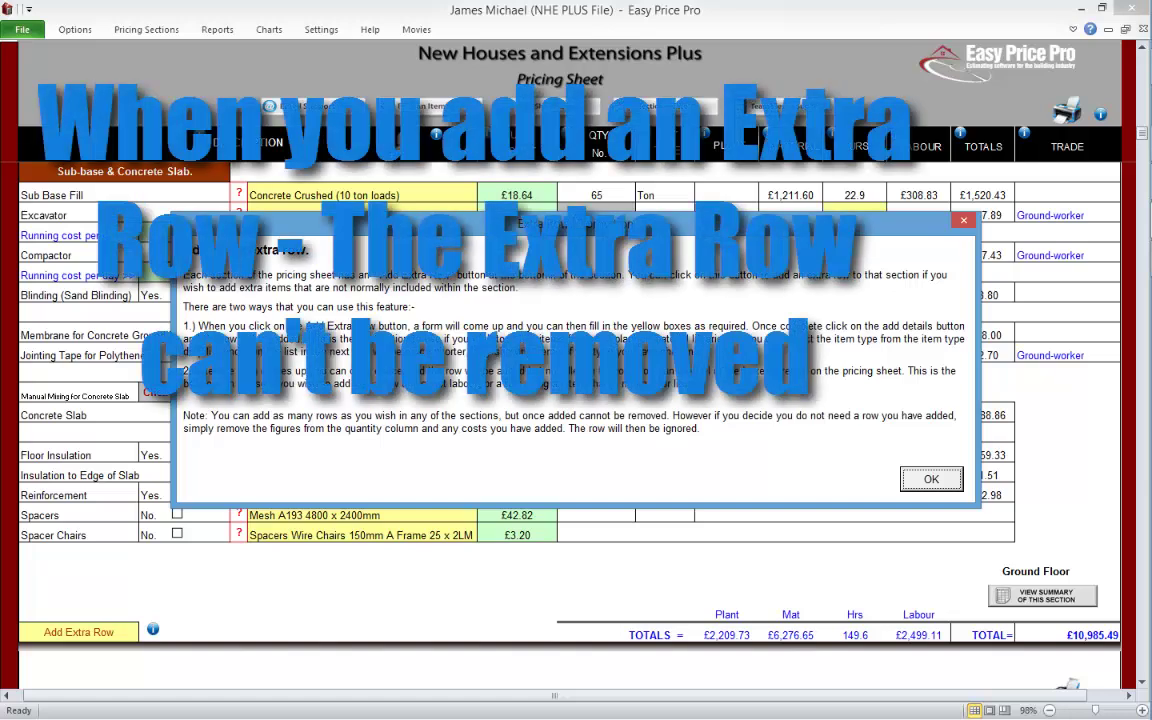
pyautogui.click(931, 479)
pyautogui.click(931, 479)
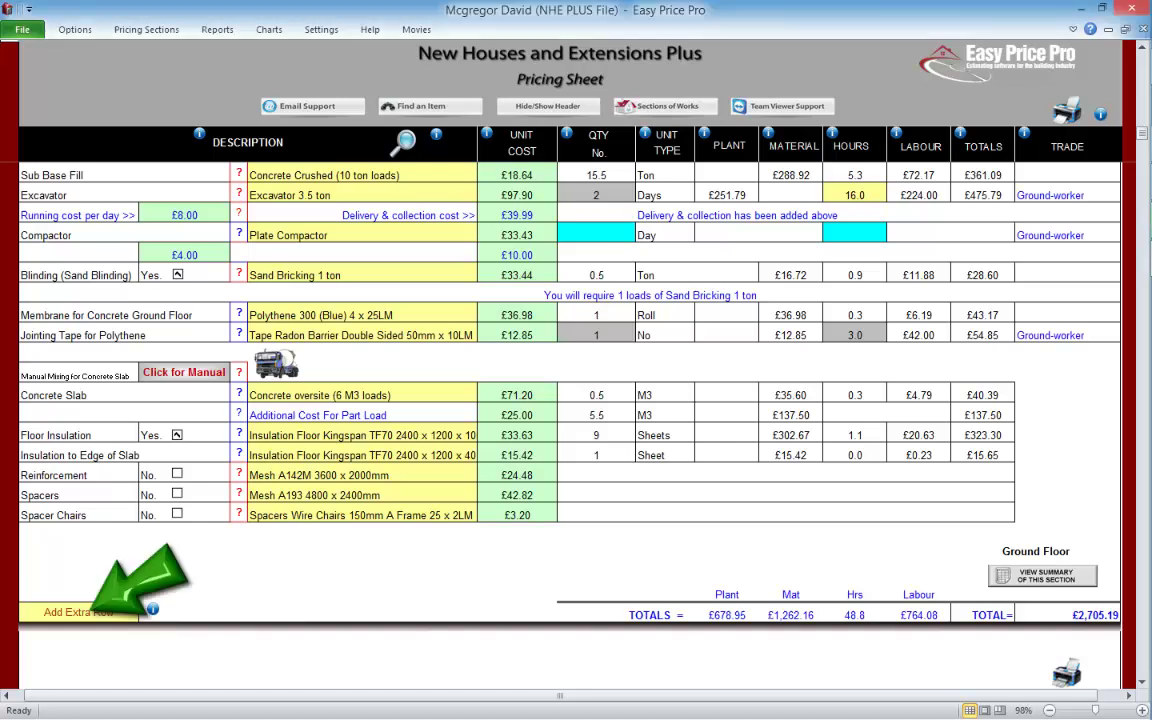
# Step: Start an extra row in the Ground Floor section with the line title Extra Item
pyautogui.click(136, 613)
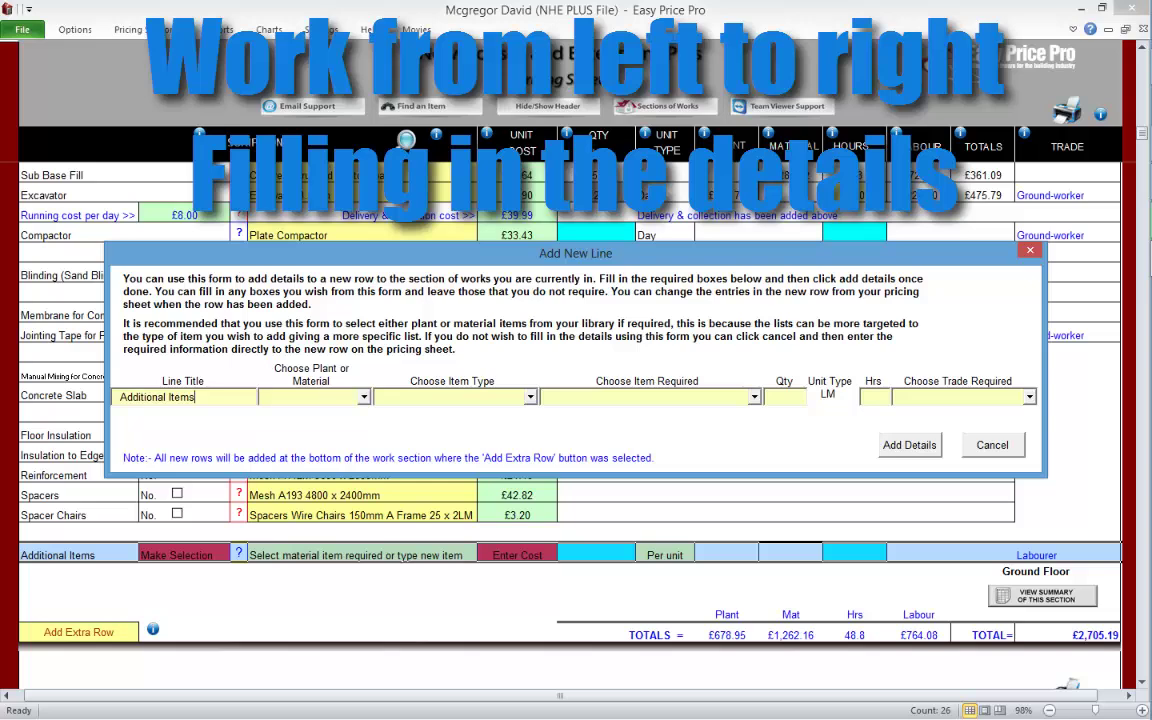
pyautogui.moveTo(196, 397); pyautogui.dragTo(118, 397)
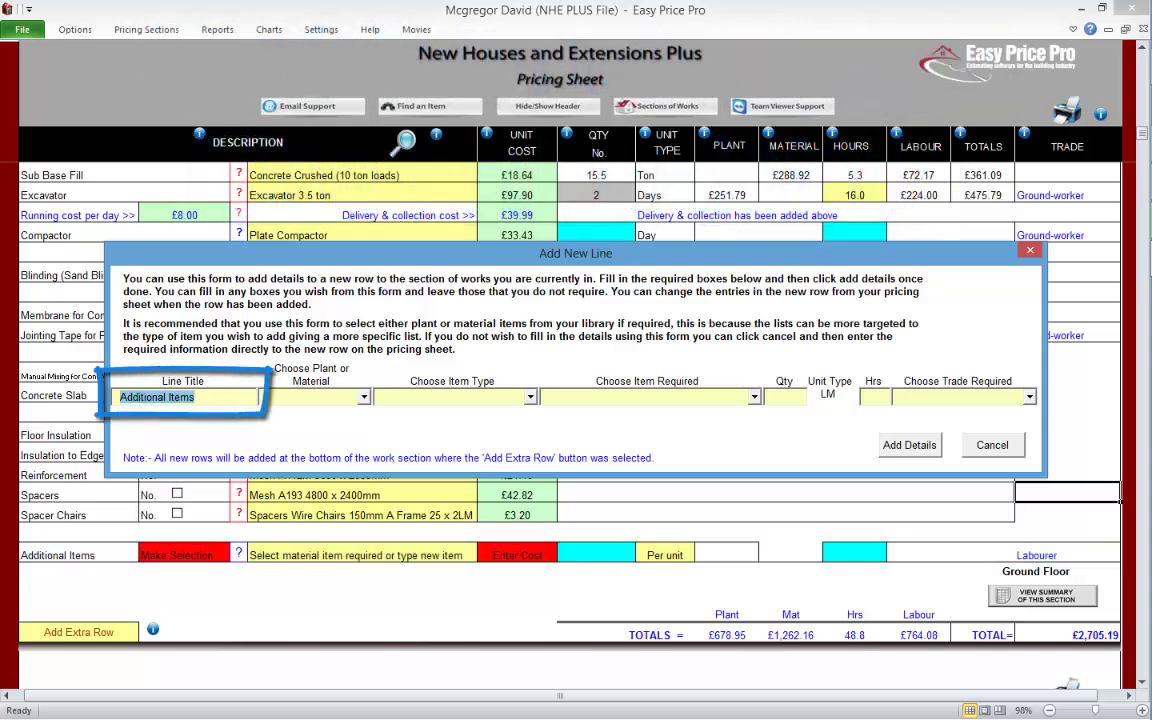
pyautogui.write('Extra ')
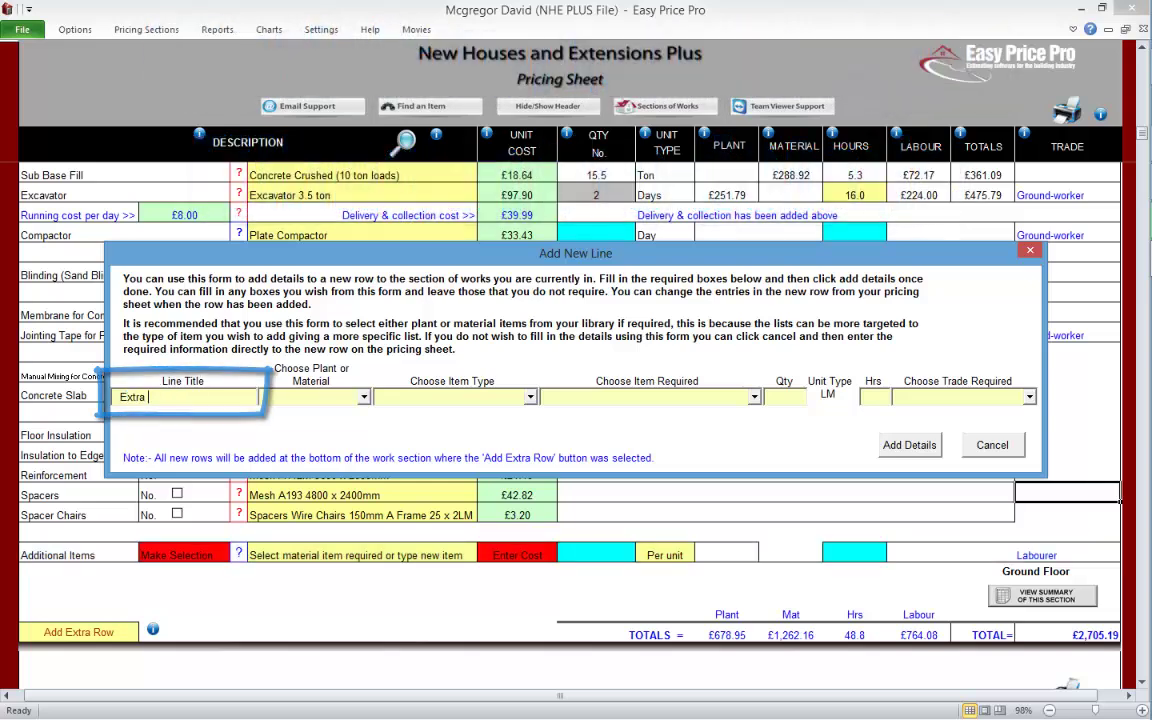
pyautogui.write('Item')
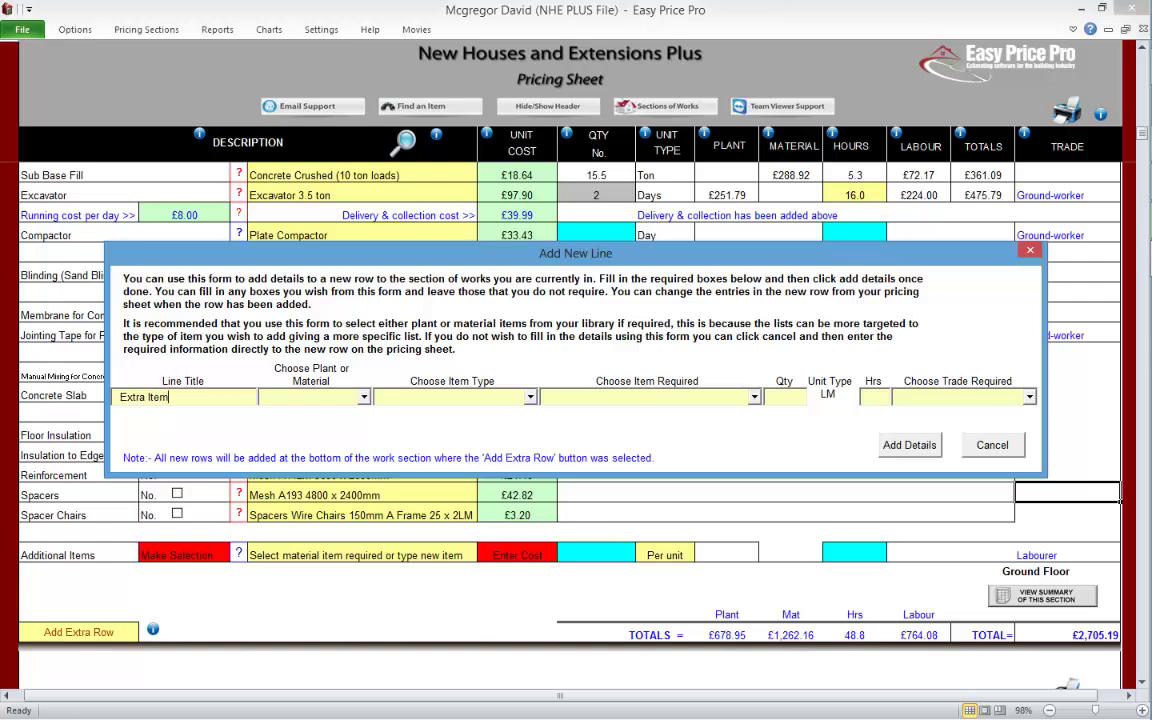
# Step: Define the new line as Materials, item type Aggregates, item Ballast 1 ton bags, with a quantity of 4
pyautogui.click(310, 396)
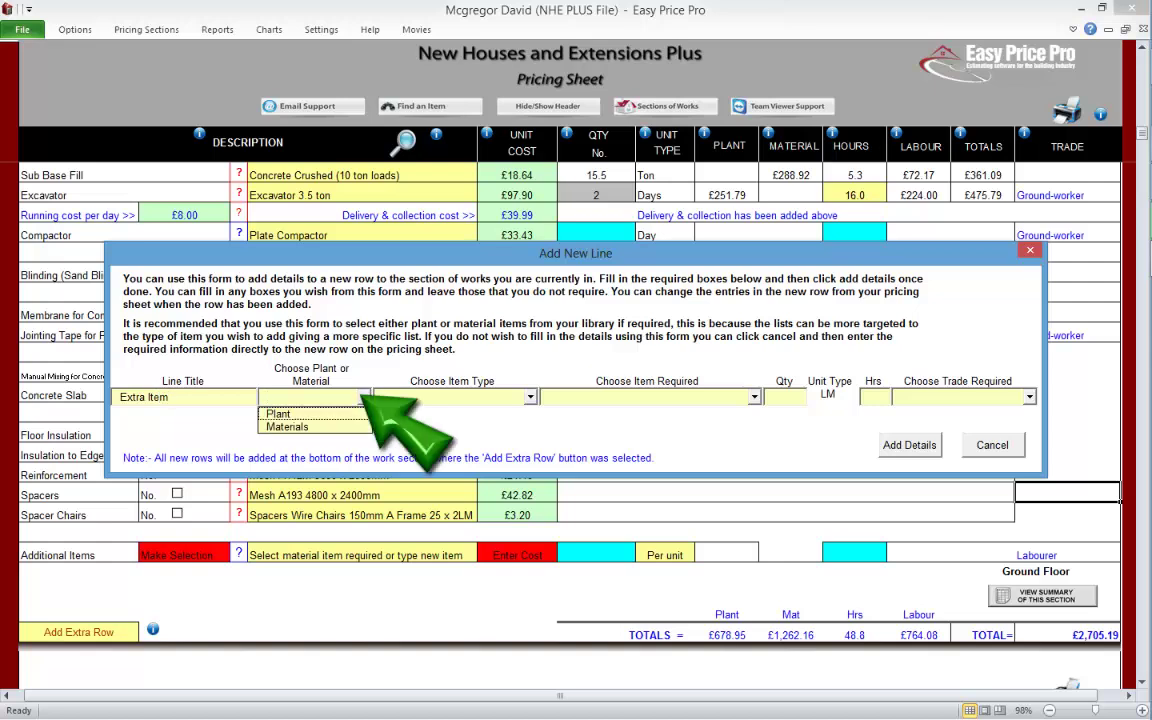
pyautogui.click(300, 426)
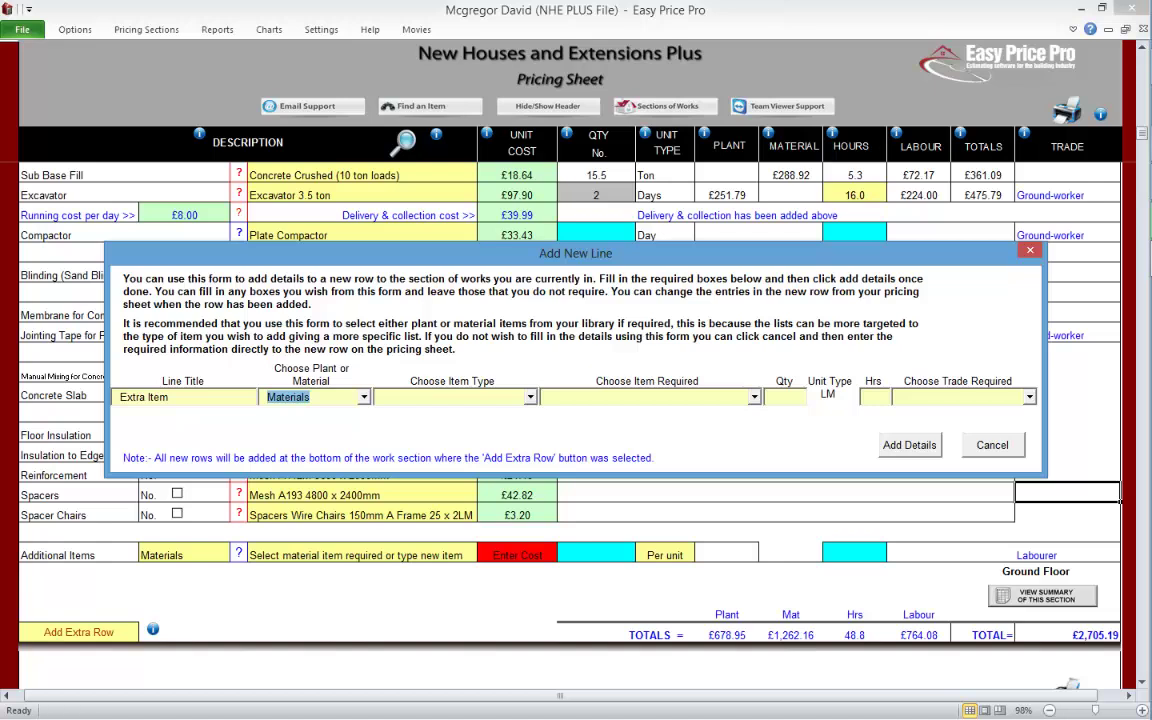
pyautogui.click(530, 397)
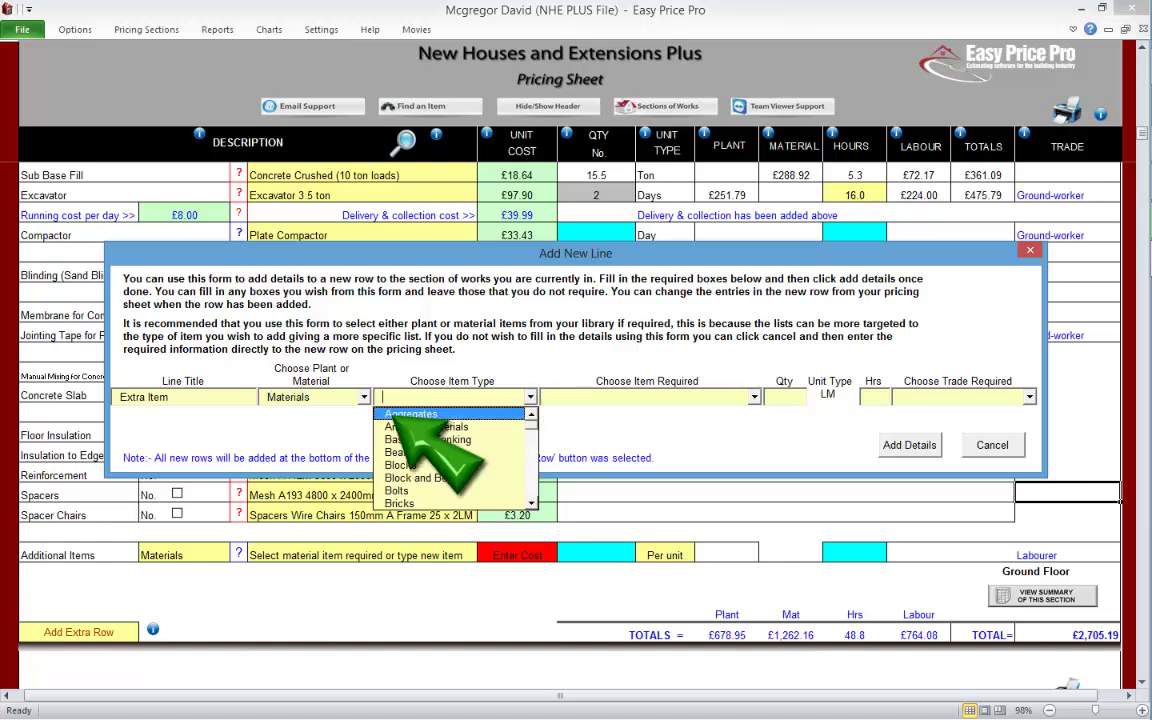
pyautogui.click(411, 413)
pyautogui.click(754, 397)
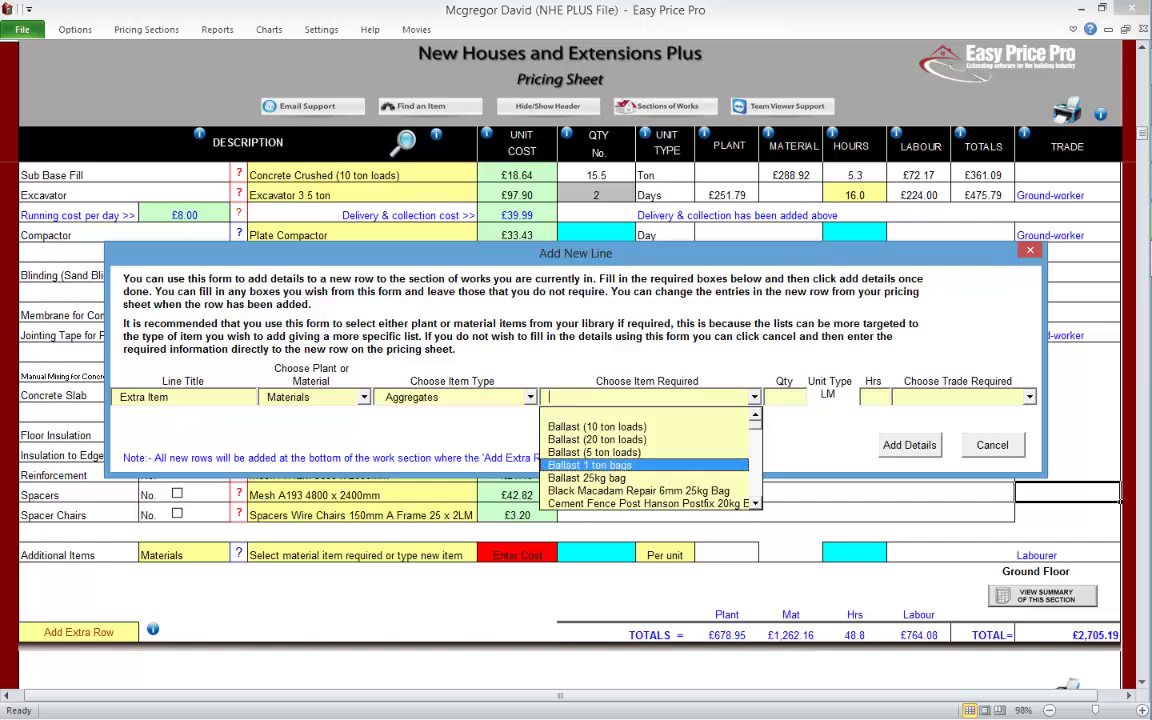
pyautogui.click(590, 465)
pyautogui.click(785, 397)
pyautogui.write('4')
# Step: Give the new line 6 labour hours with the Ground-worker trade and add its details to the pricing sheet
pyautogui.click(869, 397)
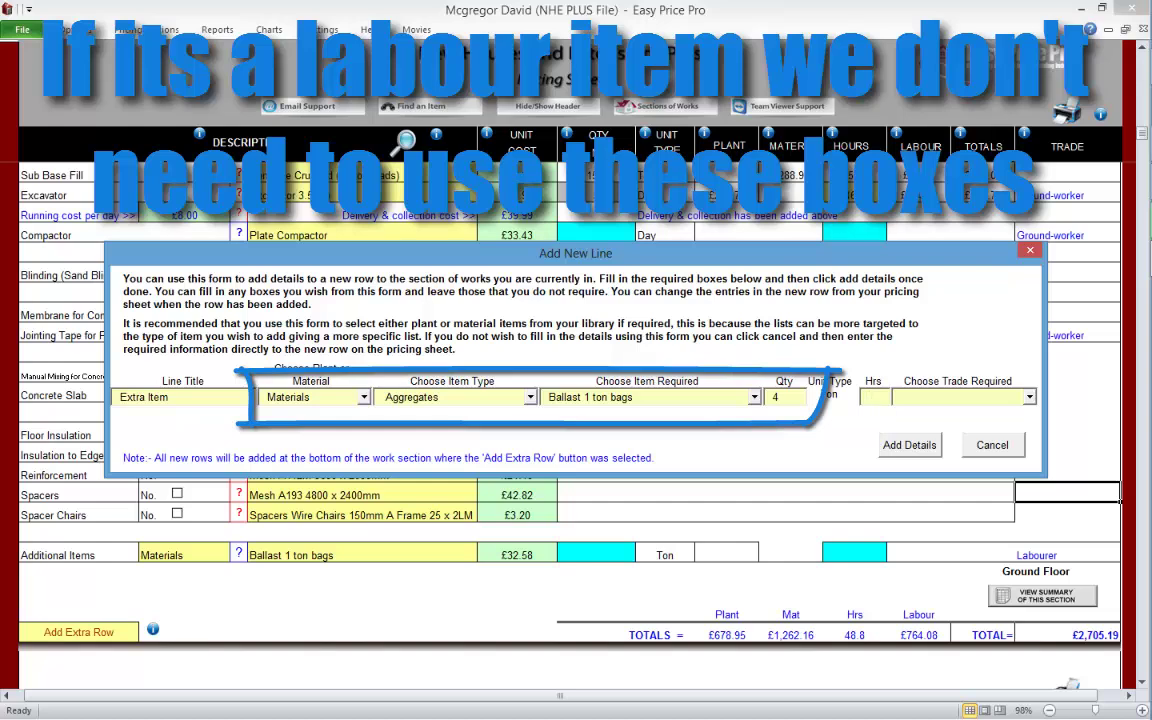
pyautogui.write('6')
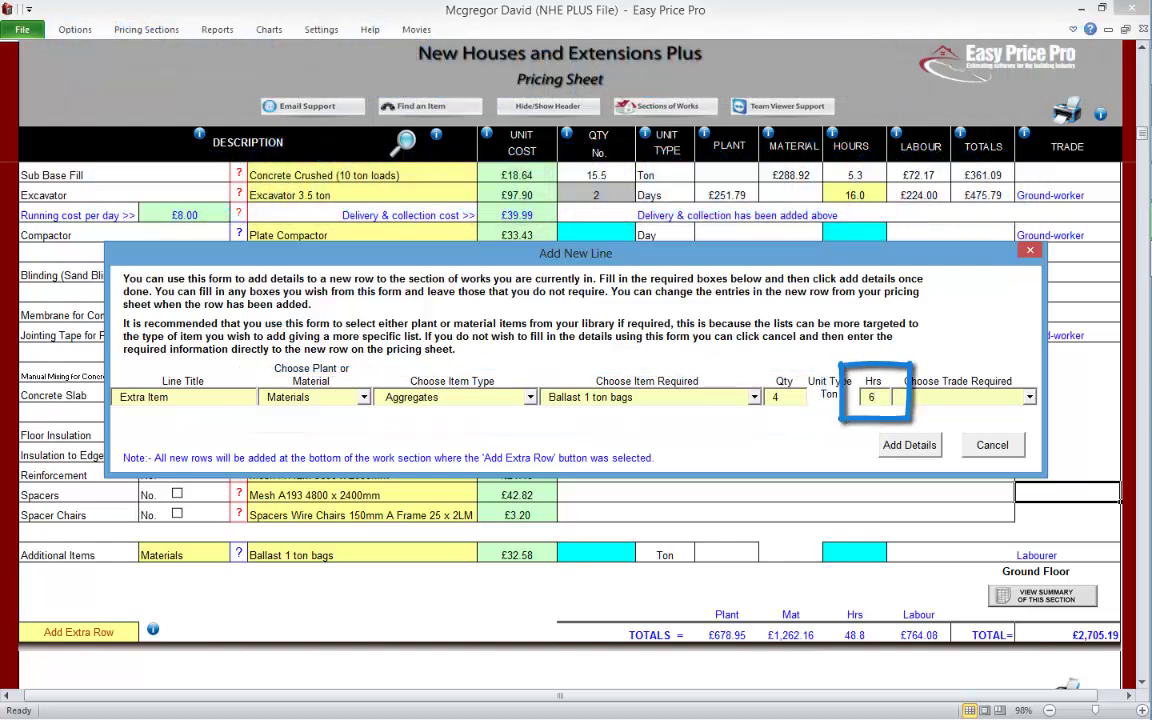
pyautogui.click(1029, 397)
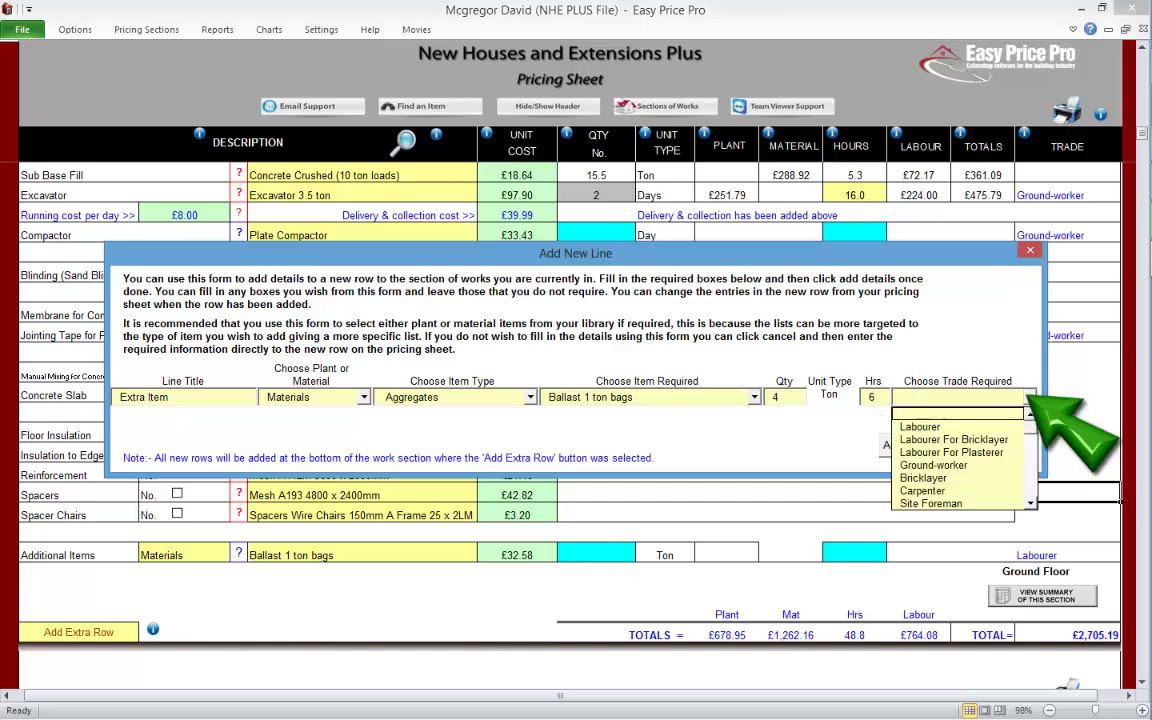
pyautogui.click(940, 465)
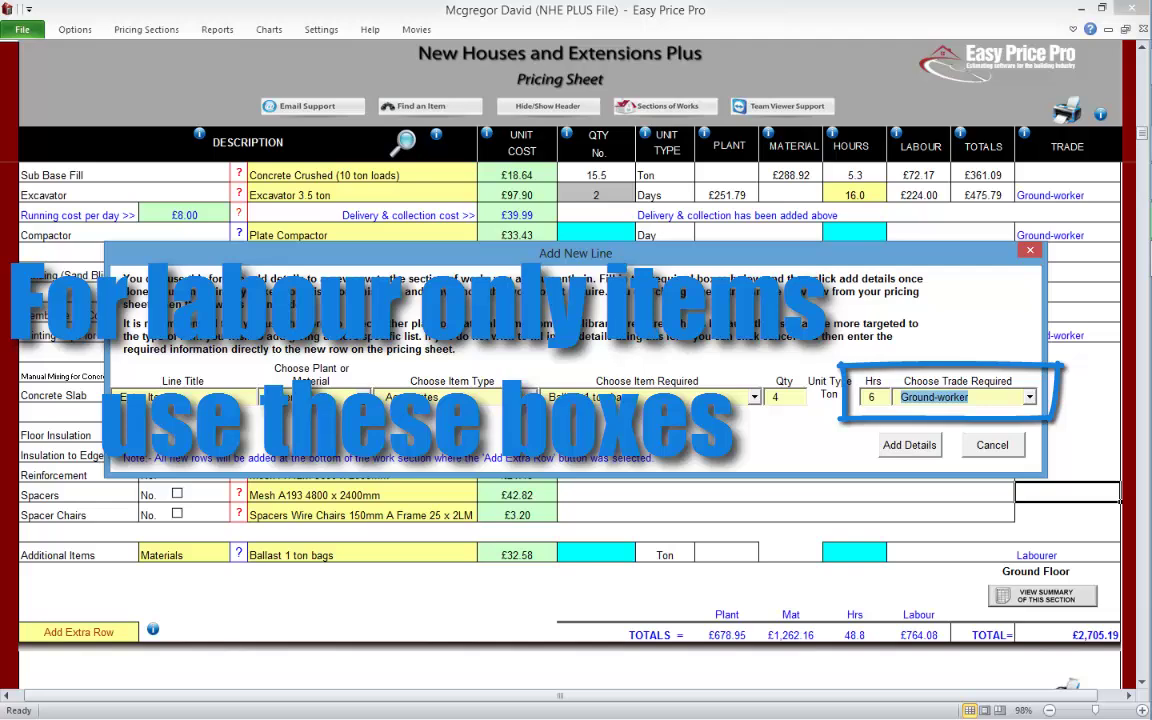
pyautogui.click(909, 445)
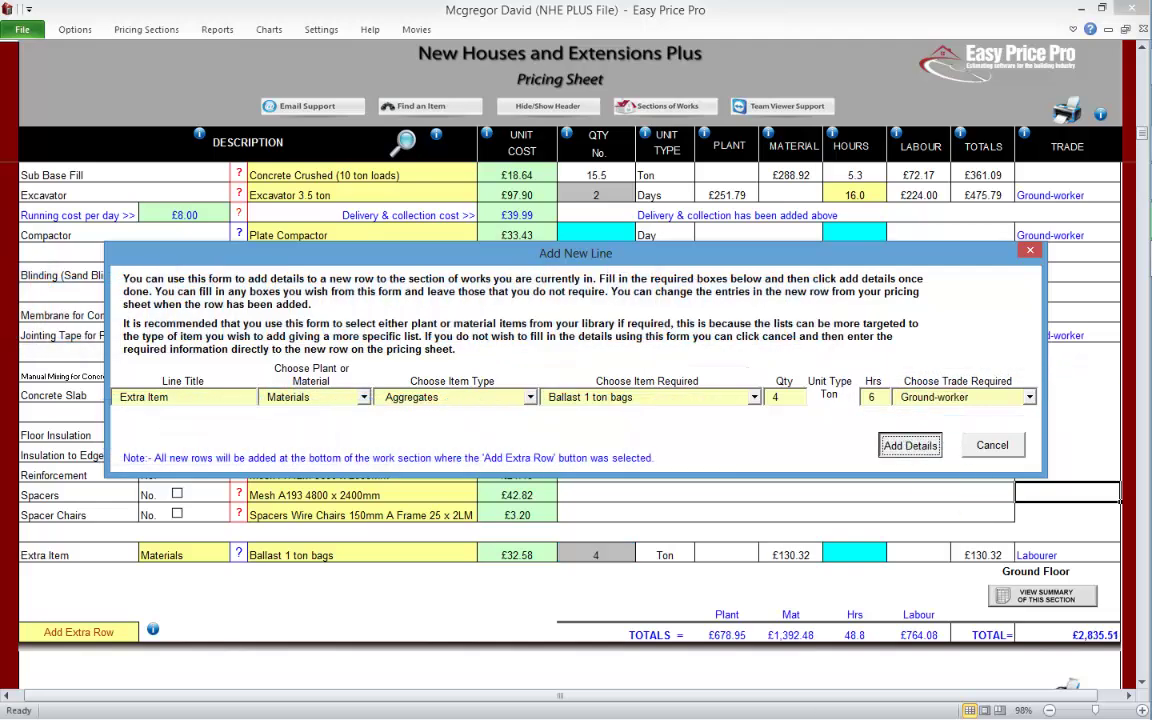